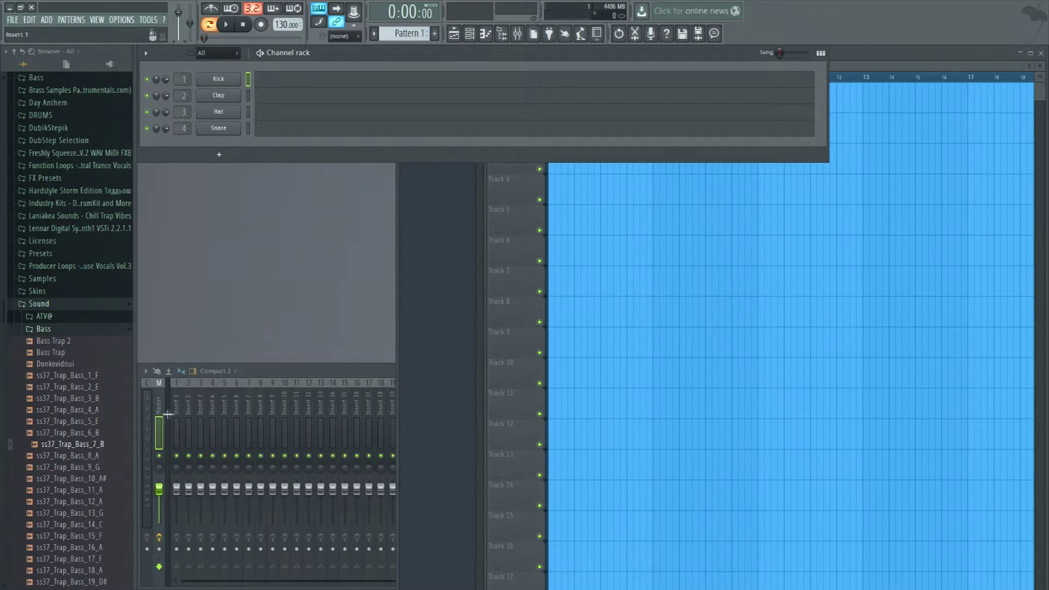
# - Load Soundgoodizer into the first effect slot of the Master mixer track and close its window
pyautogui.click(163, 407)
pyautogui.click(986, 402)
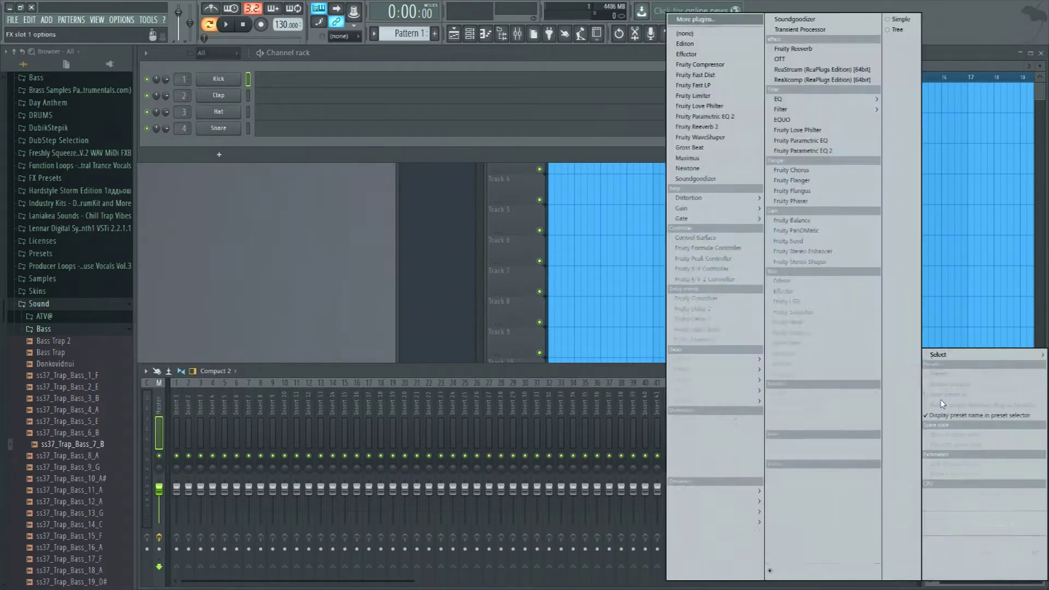
pyautogui.click(697, 180)
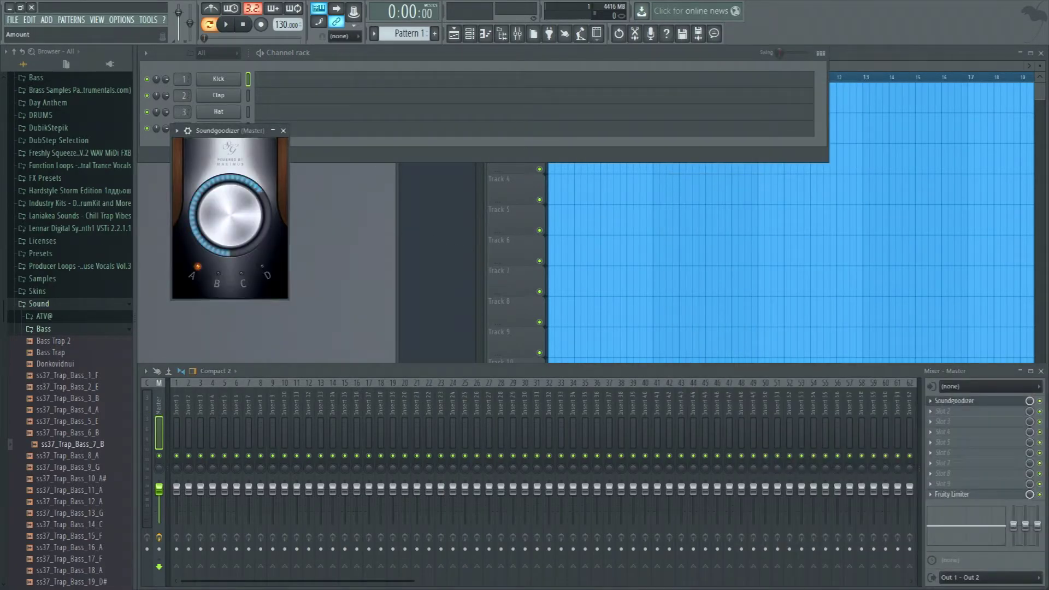
pyautogui.click(283, 130)
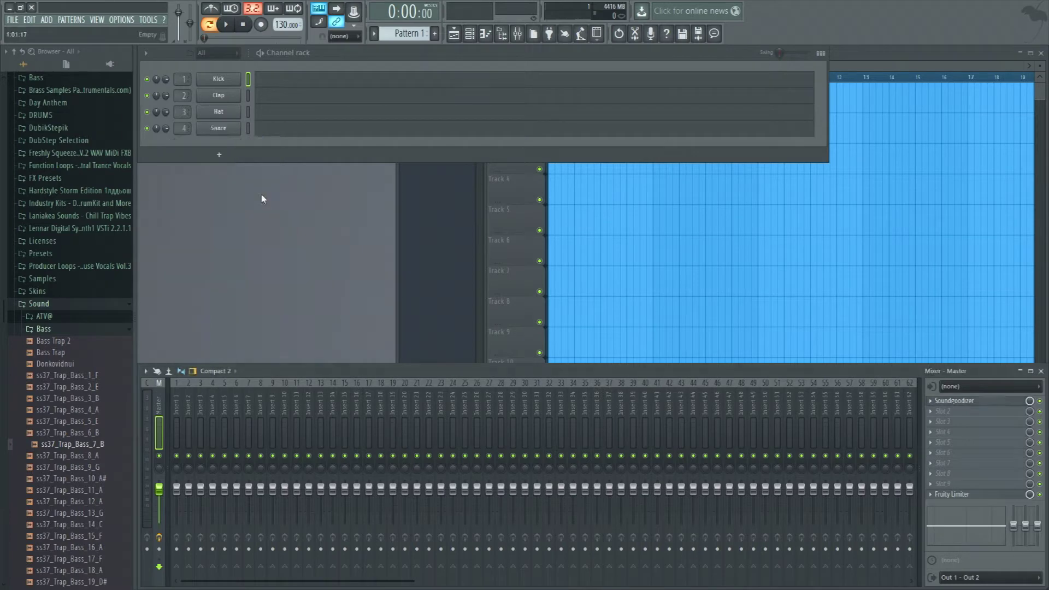
# - Add a Serum synth channel to the channel rack from the full generator plugin list
pyautogui.click(219, 155)
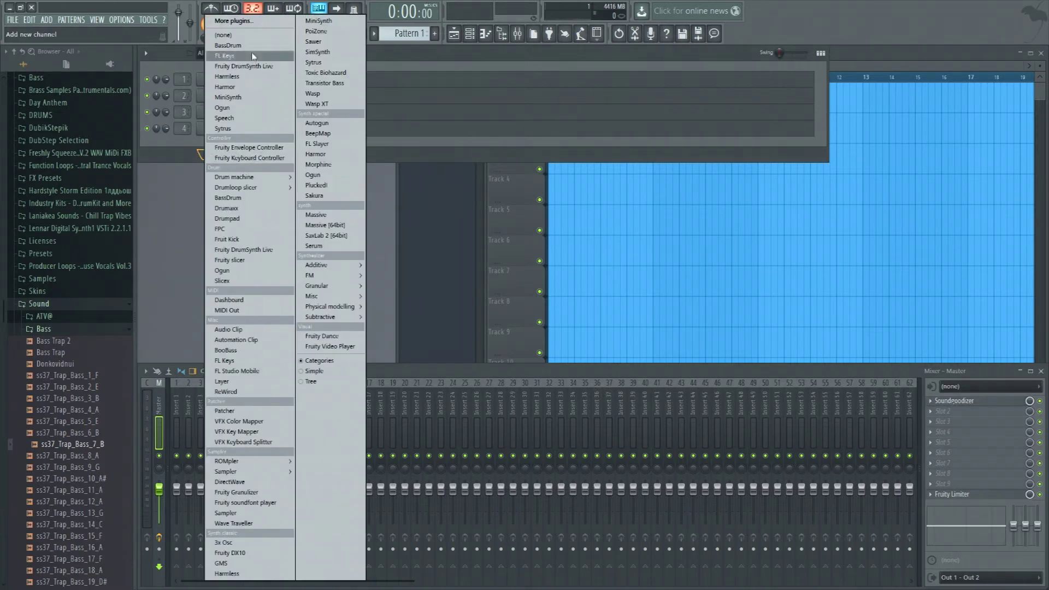
pyautogui.click(255, 21)
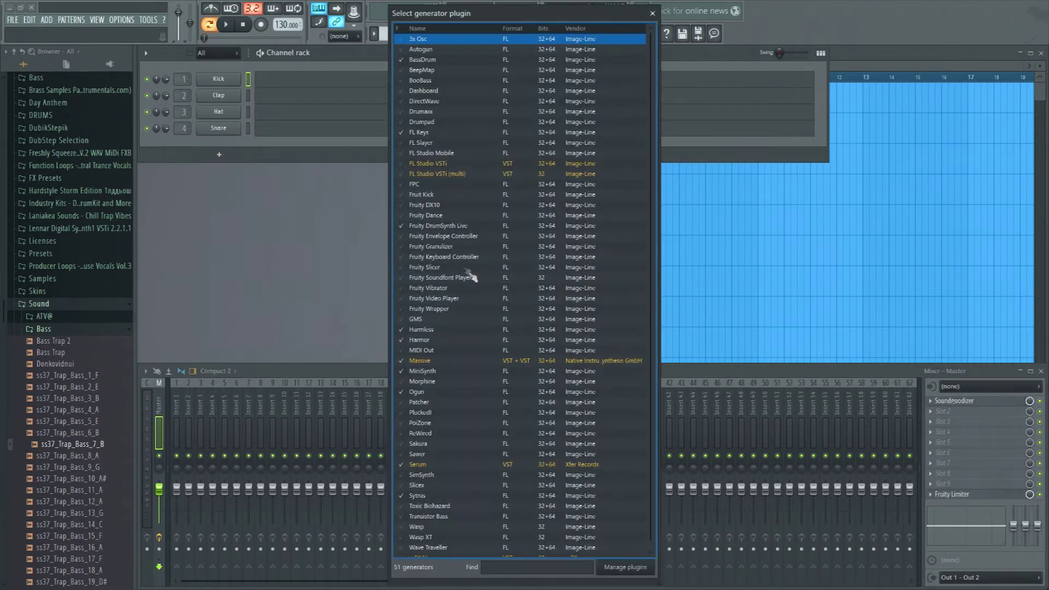
pyautogui.click(417, 465)
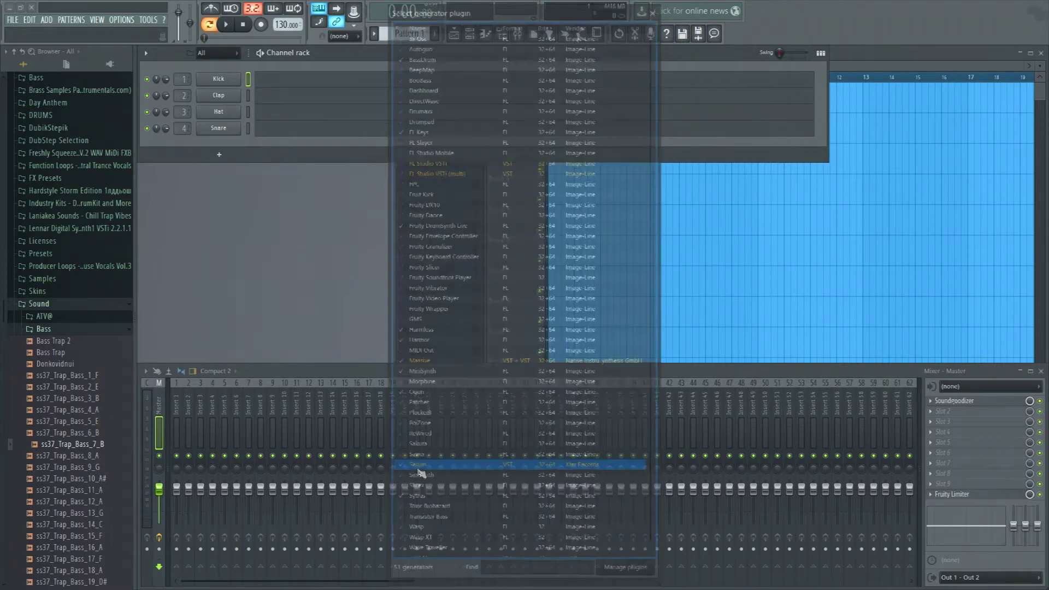
pyautogui.doubleClick(419, 467)
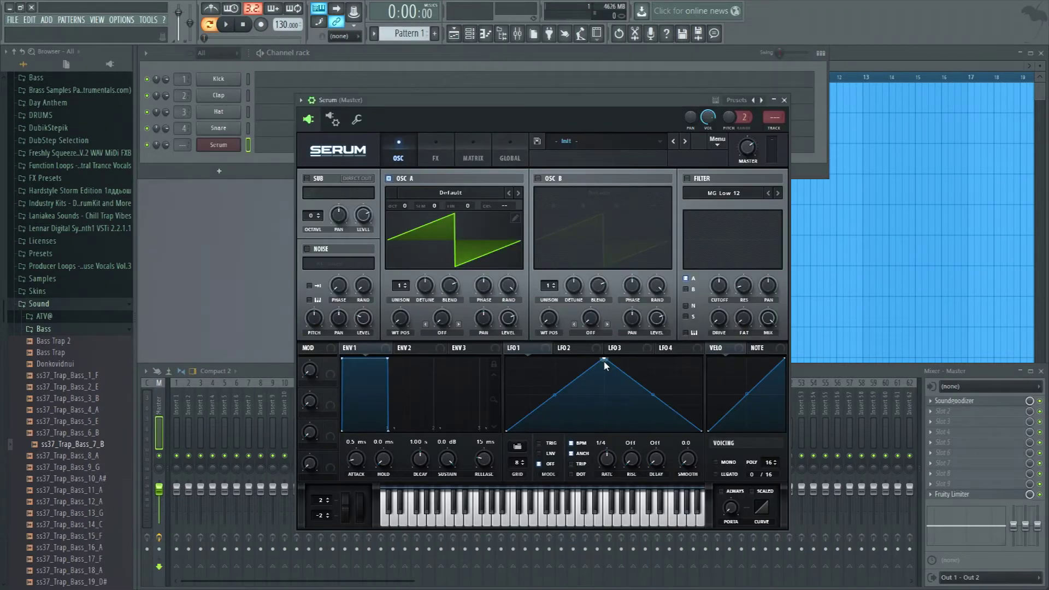
# - Reshape LFO 1 into a descending ramp ending around mid-height and assign it to oscillator A's level
pyautogui.moveTo(603, 360); pyautogui.dragTo(506, 359)
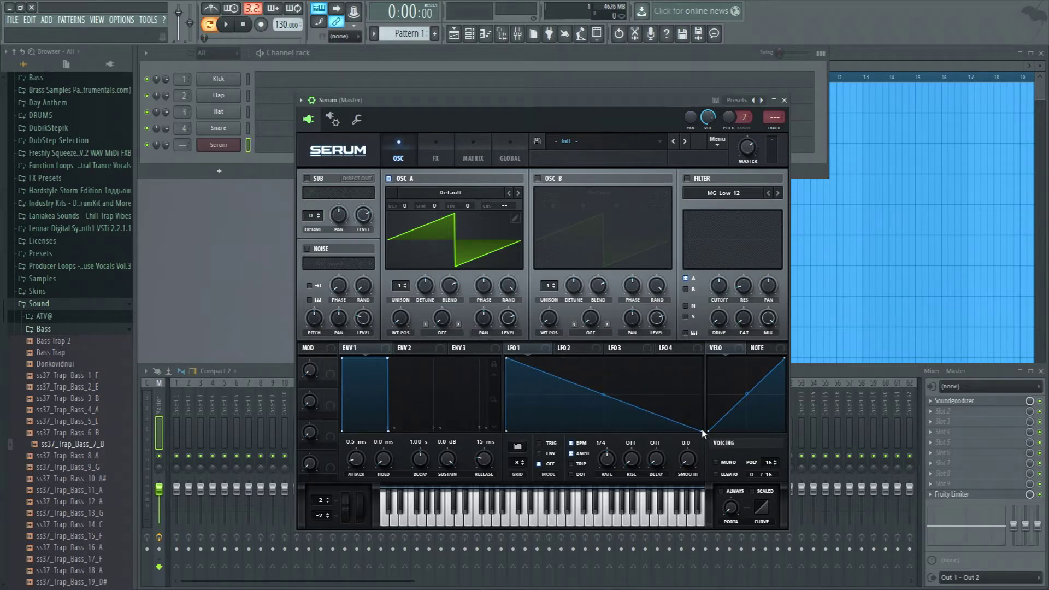
pyautogui.moveTo(703, 433); pyautogui.dragTo(701, 401)
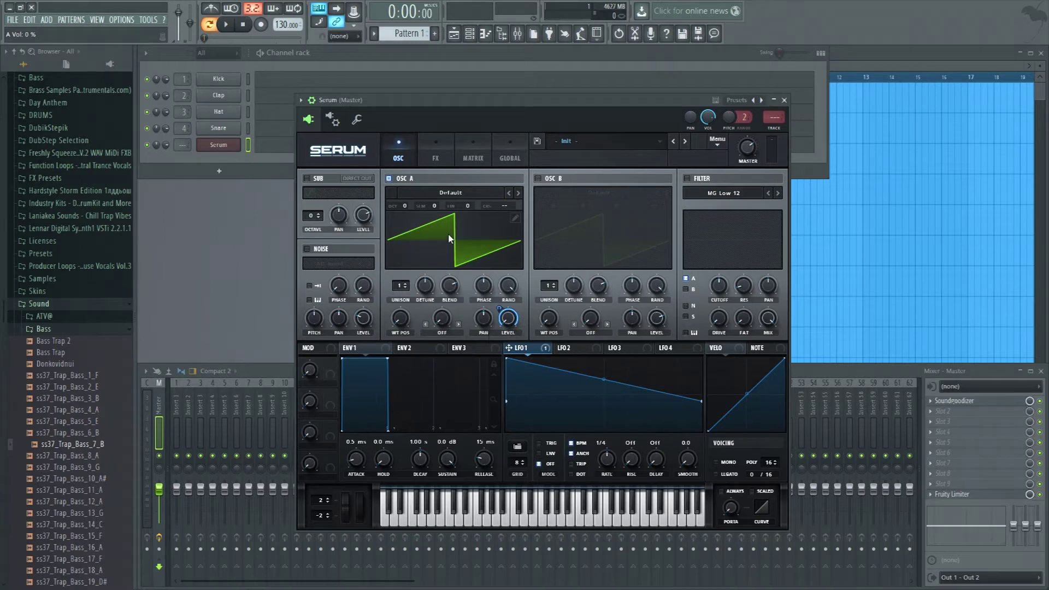
# - Enable Serum's Compressor effect with Multiband on, and set LFO 1 to Trig mode
pyautogui.click(428, 148)
pyautogui.click(353, 279)
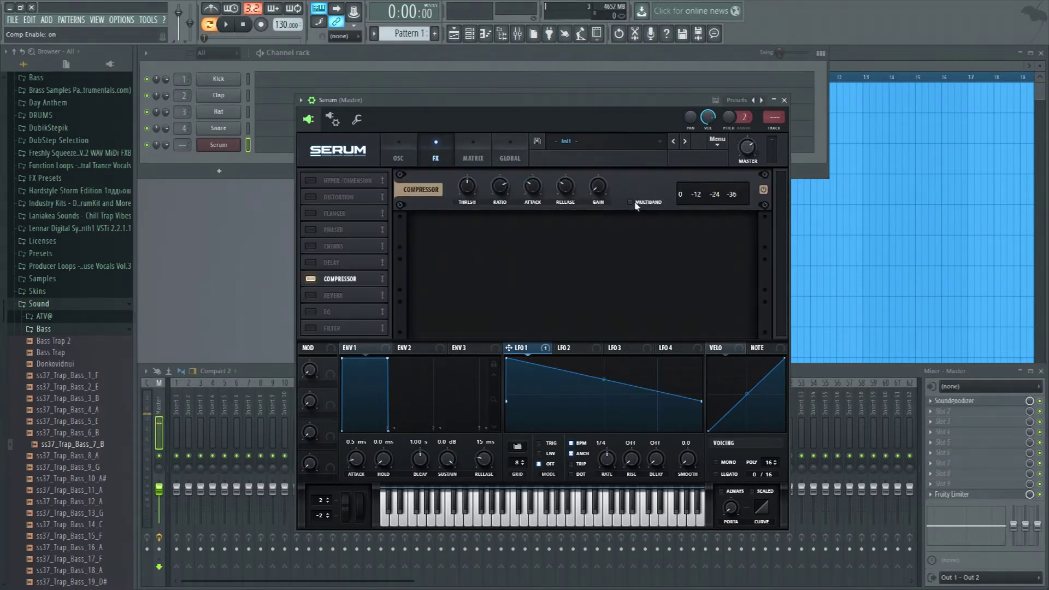
pyautogui.click(398, 158)
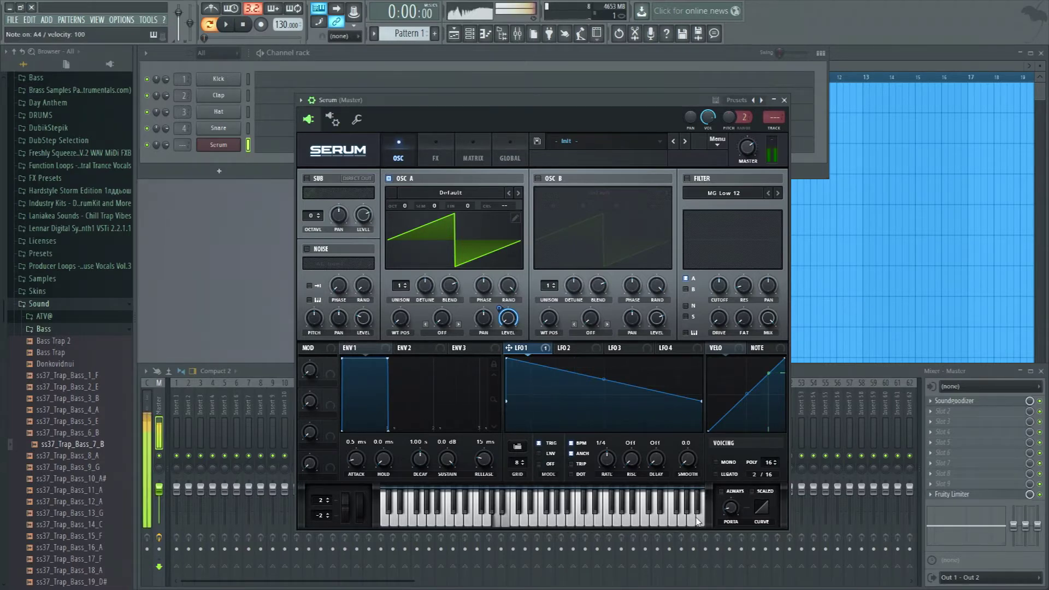
# - Raise the portamento with Always on, and enable the filter as Low 6 with LFO 1 modulating its cutoff
pyautogui.moveTo(730, 513); pyautogui.dragTo(727, 479)
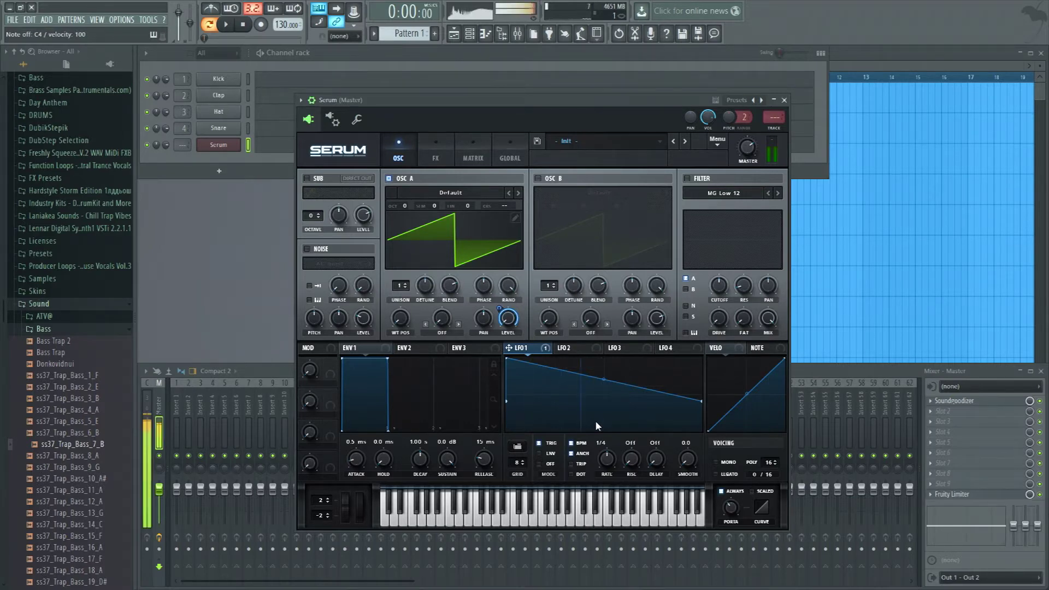
pyautogui.click(687, 178)
pyautogui.click(776, 193)
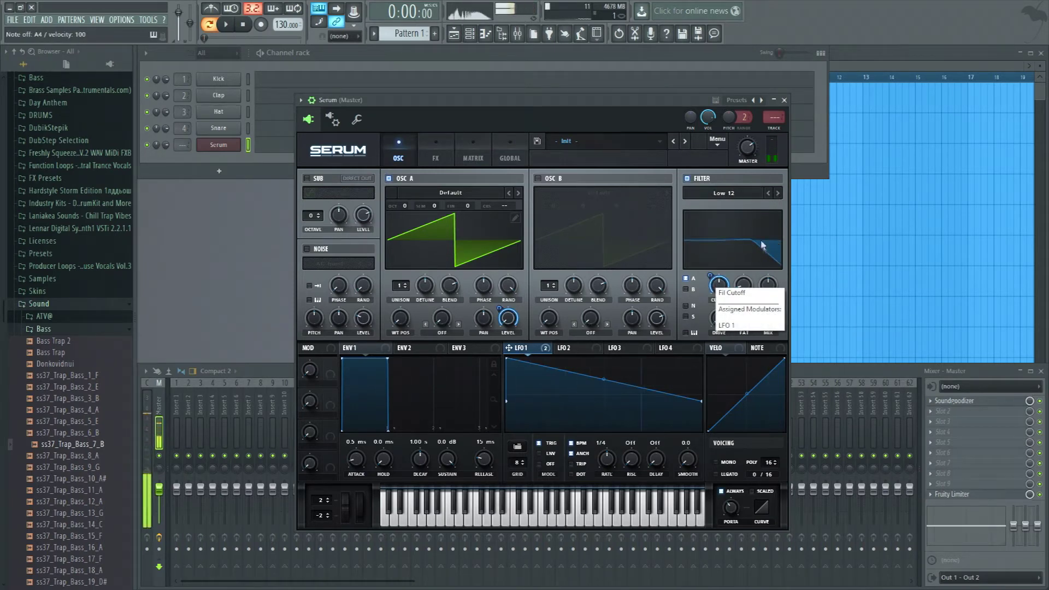
pyautogui.click(767, 194)
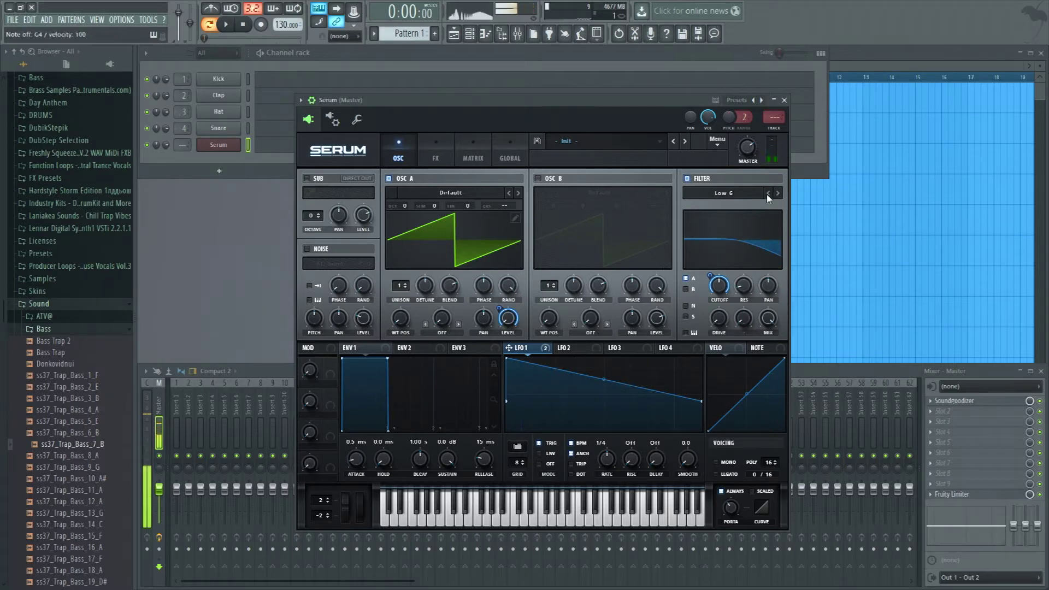
# - Enable Serum's Reverb effect, audition the sound with a note, and close the synth window
pyautogui.click(437, 155)
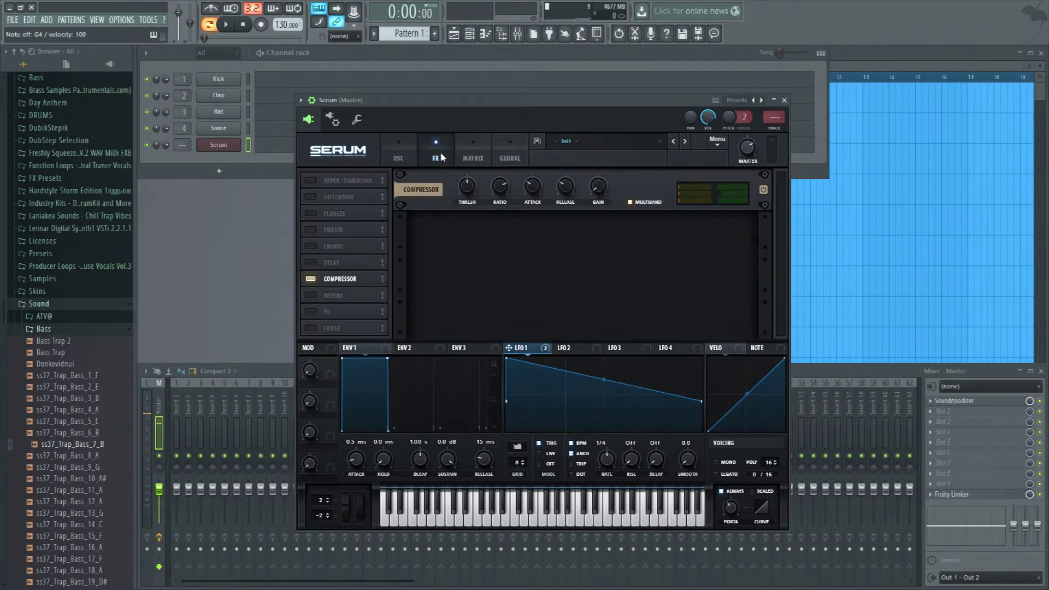
pyautogui.click(311, 295)
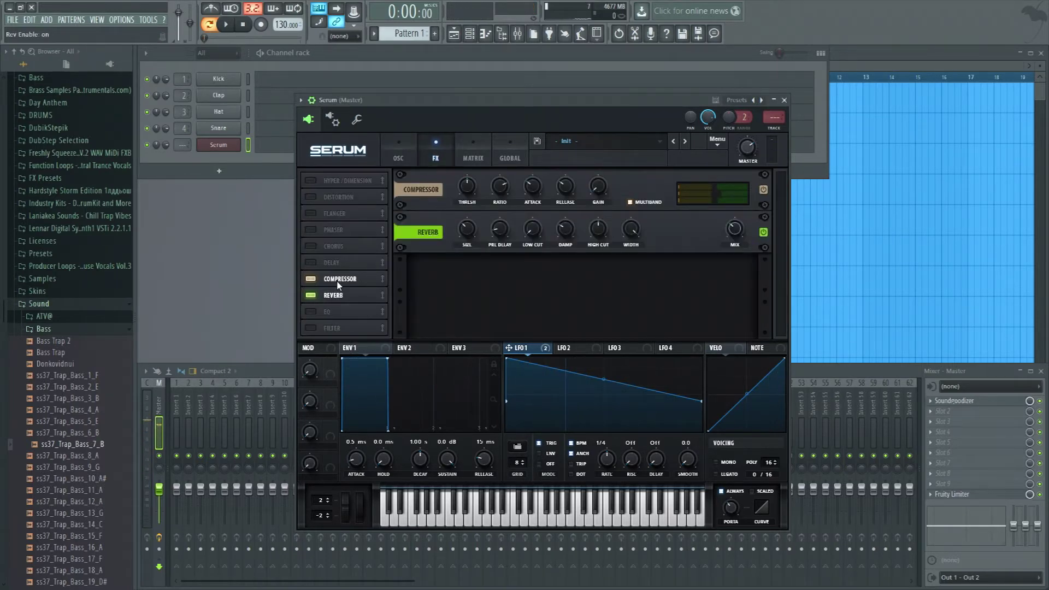
pyautogui.press('z')
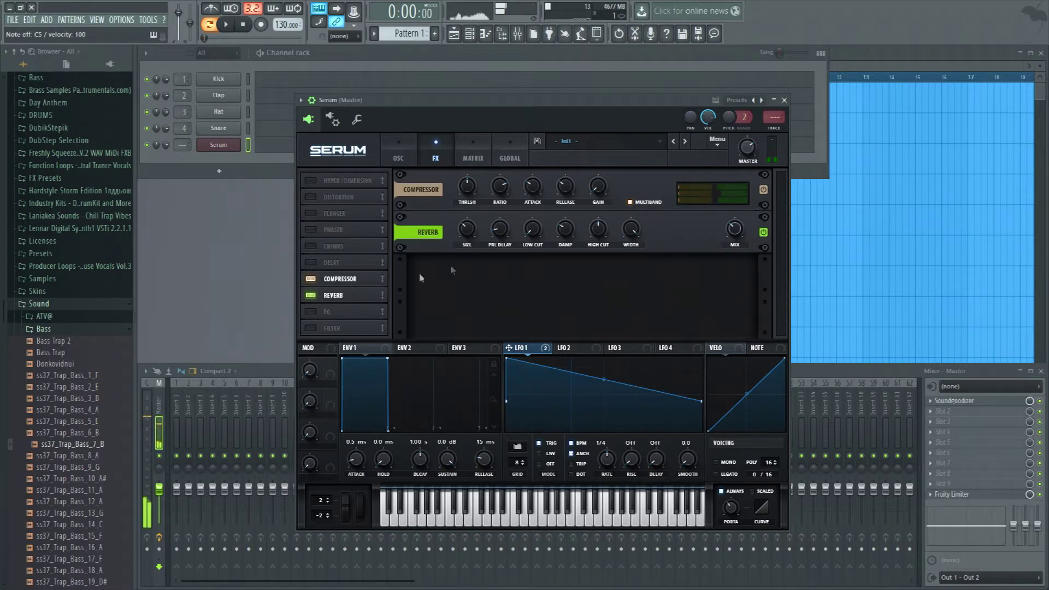
pyautogui.click(784, 100)
# - Set the Serum channel's pitch knob range to 18 semitones and audition the sound
pyautogui.click(219, 145)
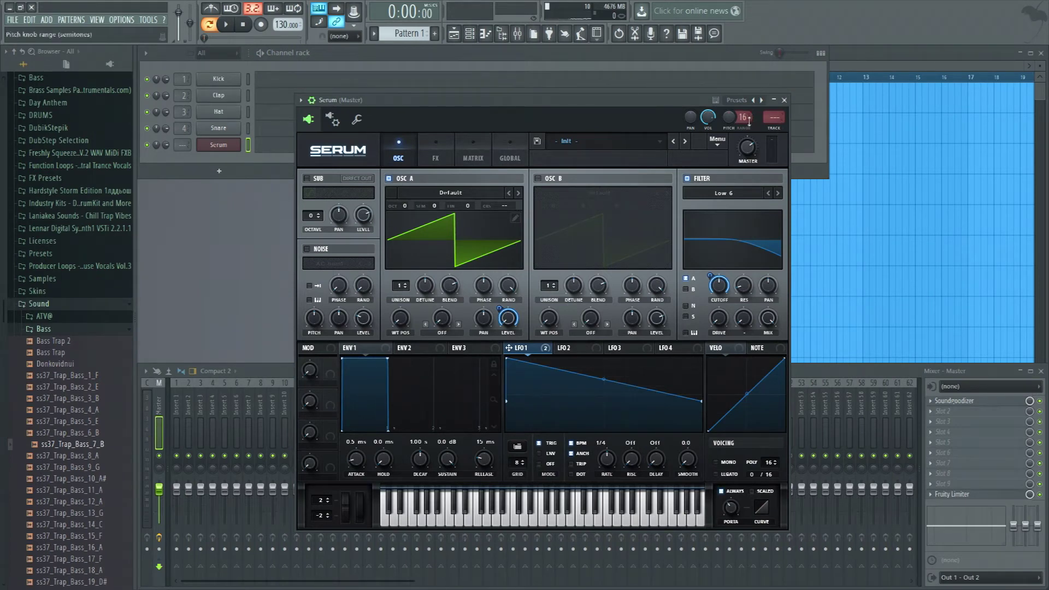
pyautogui.moveTo(753, 118); pyautogui.dragTo(751, 116)
pyautogui.press('v')
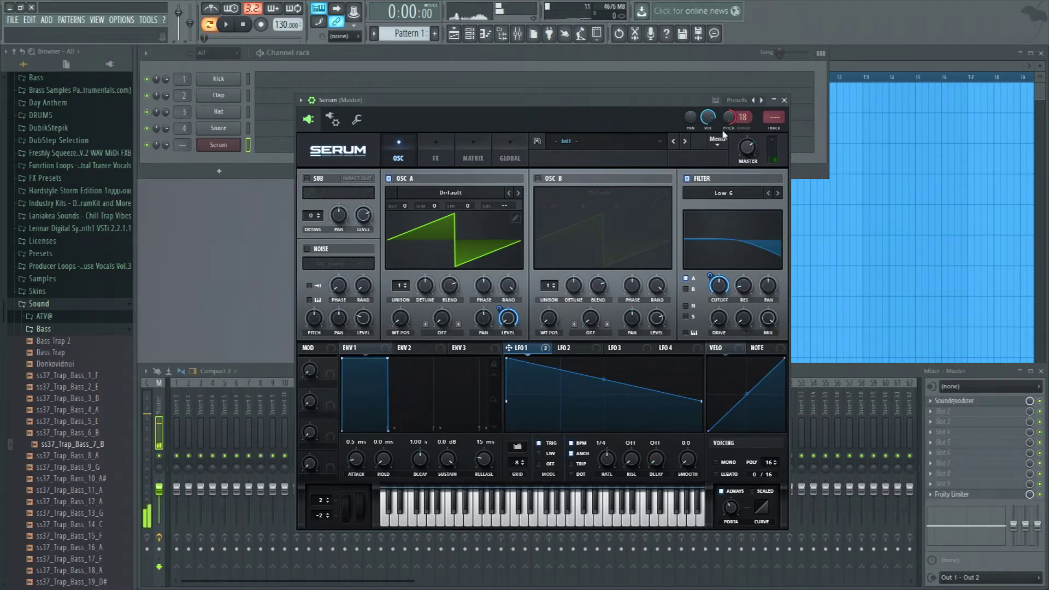
pyautogui.press('v')
pyautogui.click(783, 100)
# - Set the project tempo to 90 BPM and open the Serum channel's piano roll
pyautogui.moveTo(283, 25); pyautogui.dragTo(283, 33)
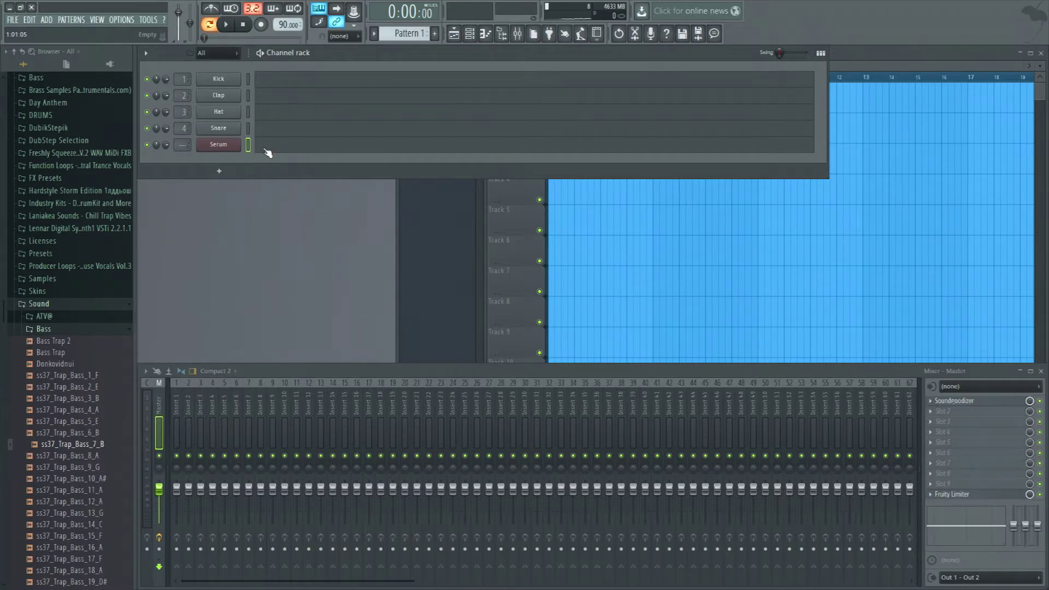
pyautogui.click(268, 151)
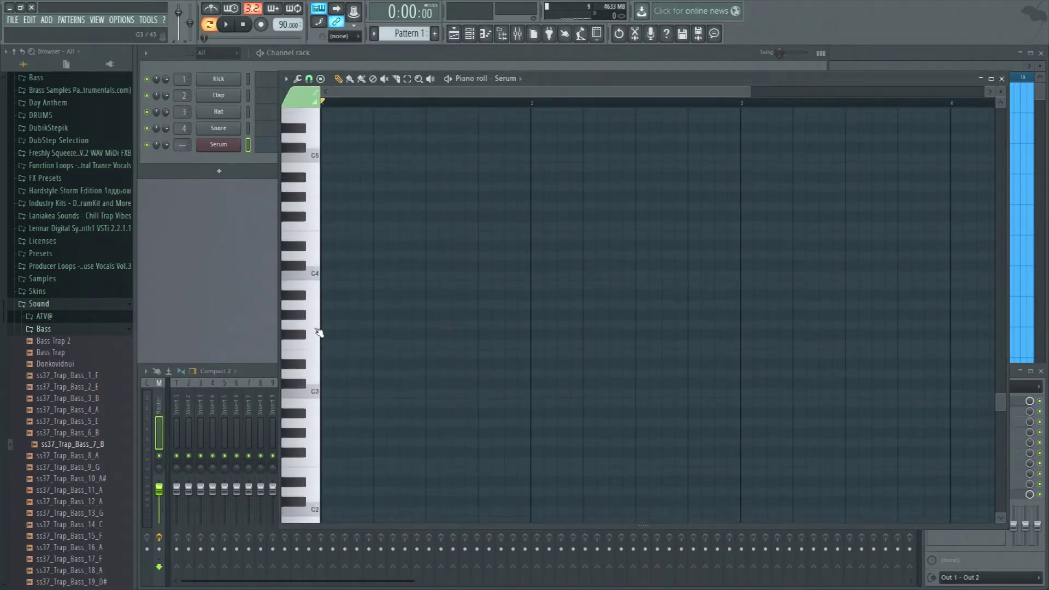
pyautogui.click(148, 400)
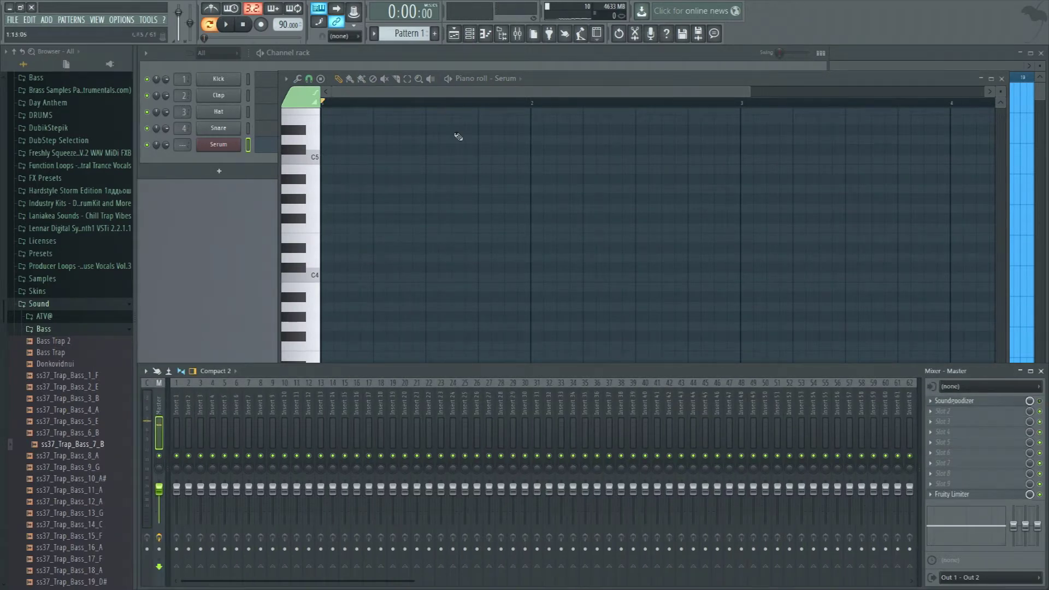
pyautogui.click(429, 100)
# - Place one-step G4 notes on steps 1, 3 and 5 of bar 1 and preview them
pyautogui.click(315, 326)
pyautogui.click(316, 206)
pyautogui.scroll(3, 339, 264)
pyautogui.click(327, 297)
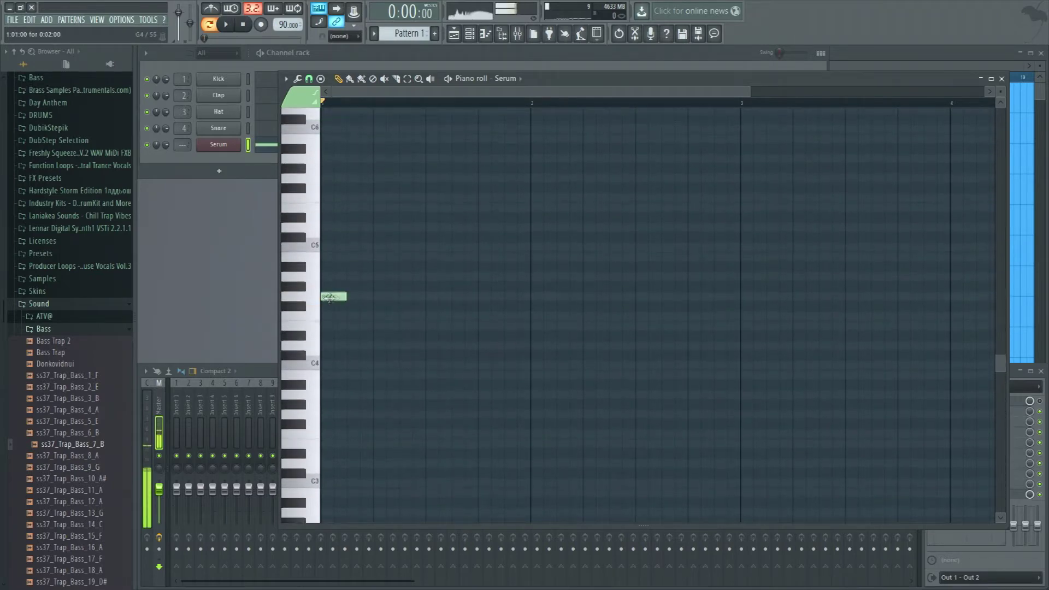
pyautogui.click(353, 296)
pyautogui.click(379, 297)
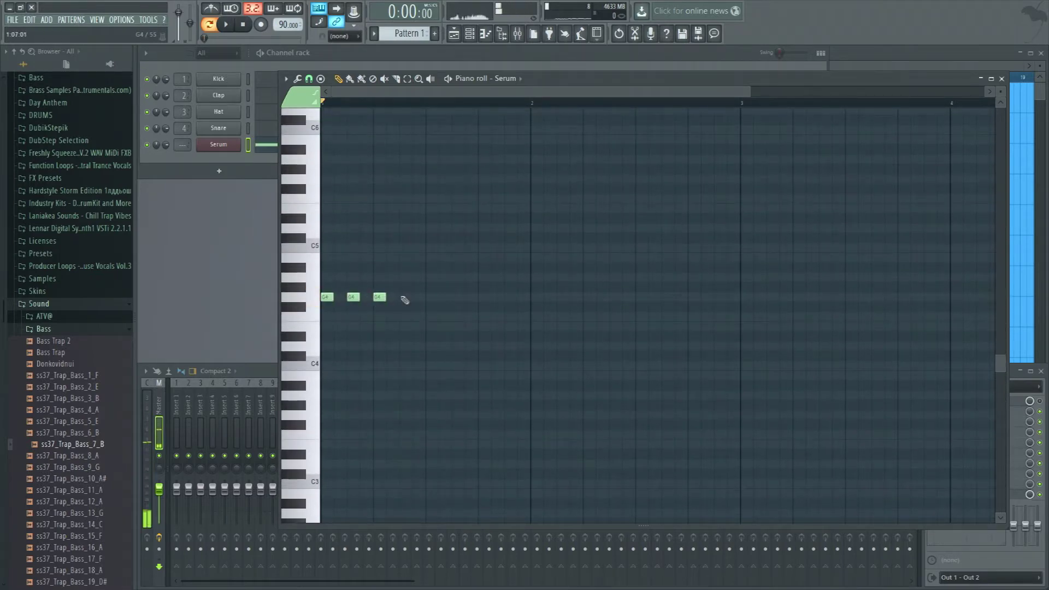
pyautogui.press('space')
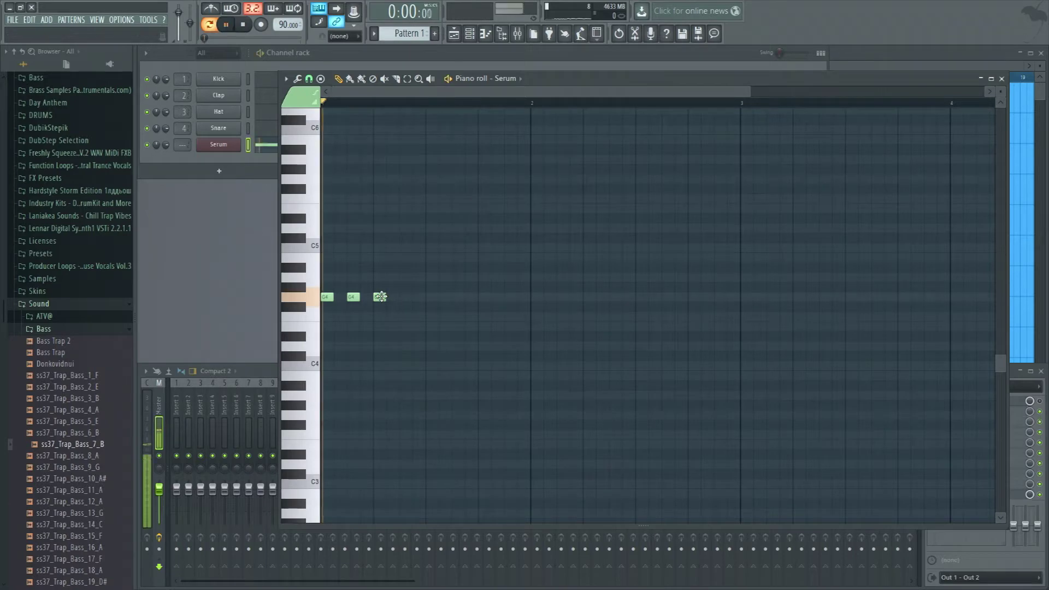
pyautogui.press('space')
# - Continue the melody with one-step G#4, G4 and F4 notes on steps 6 to 8 and preview it
pyautogui.click(392, 287)
pyautogui.click(405, 296)
pyautogui.click(418, 317)
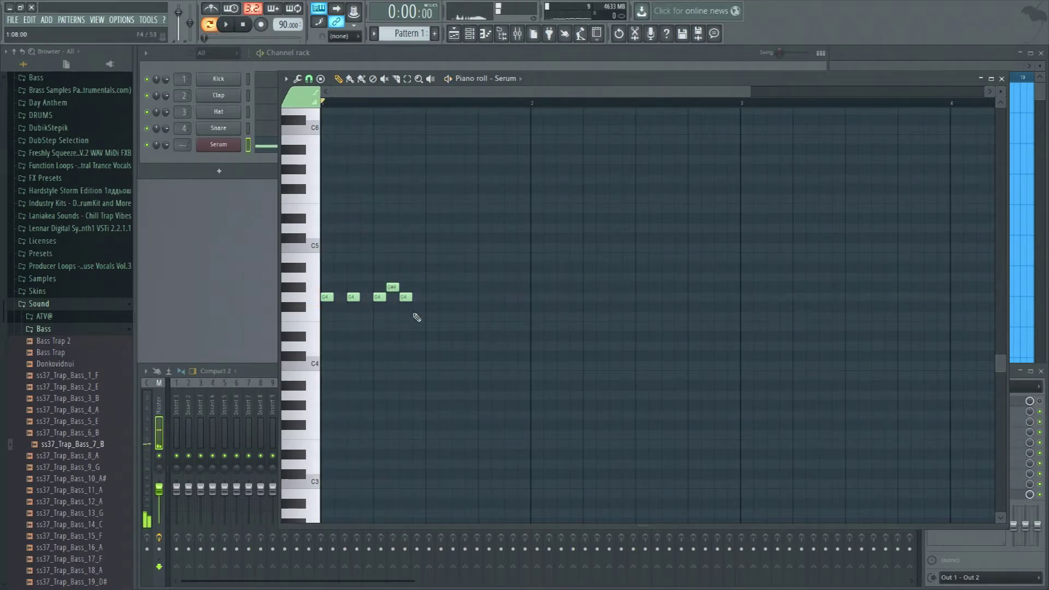
pyautogui.press('space')
pyautogui.press('space')
# - Duplicate the half-bar phrase, then duplicate the whole melody to fill bars 1 and 2
pyautogui.moveTo(321, 253); pyautogui.dragTo(451, 379)
pyautogui.hotkey('ctrl', 'b')
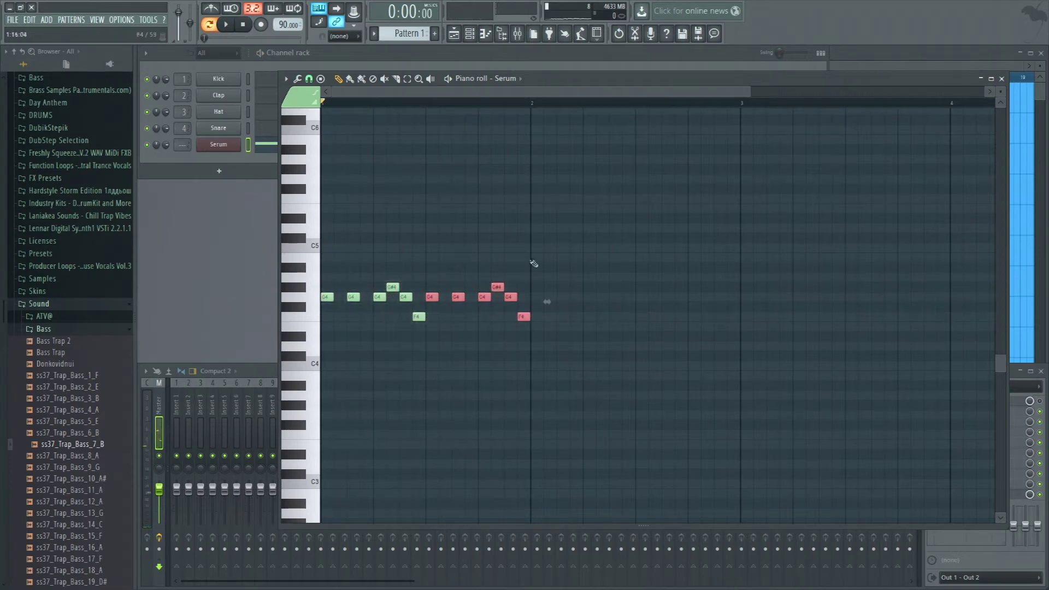
pyautogui.hotkey('ctrl', 'a')
pyautogui.hotkey('ctrl', 'b')
# - Delete the last copy of the phrase in the second half of bar 2
pyautogui.click(592, 423)
pyautogui.moveTo(810, 264); pyautogui.dragTo(643, 344)
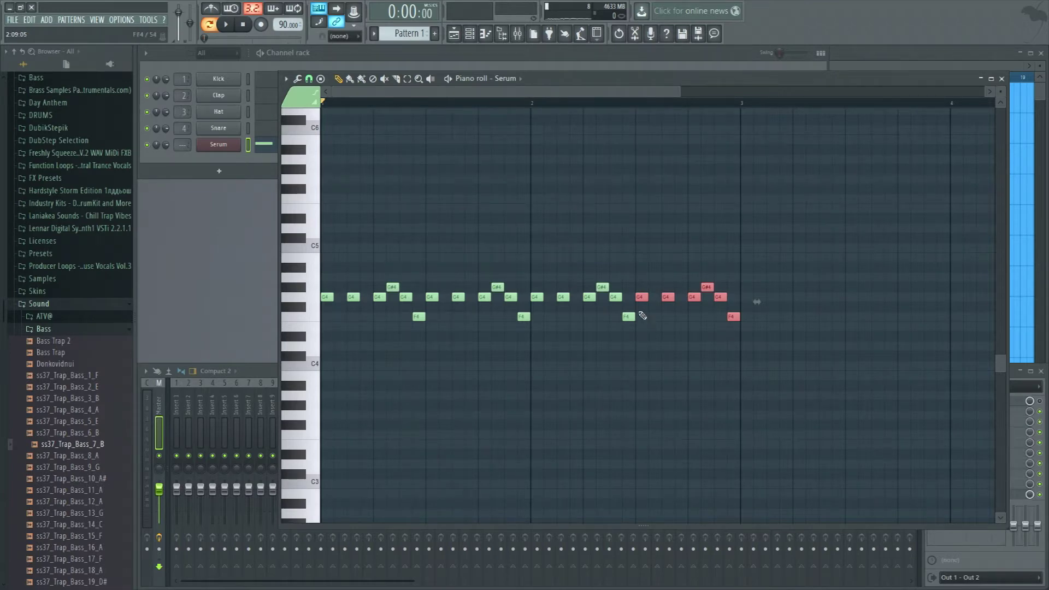
pyautogui.press('Delete')
# - Write a rising ending in bar 2's second half with three C5 notes followed by D5, D#5 and D5, and play it
pyautogui.click(313, 247)
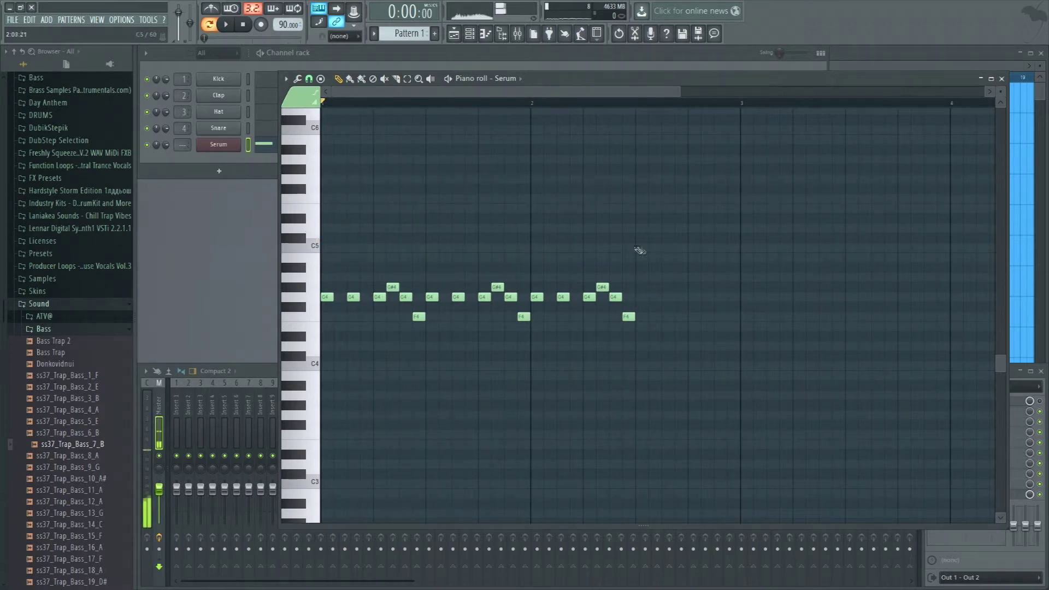
pyautogui.click(641, 247)
pyautogui.click(668, 248)
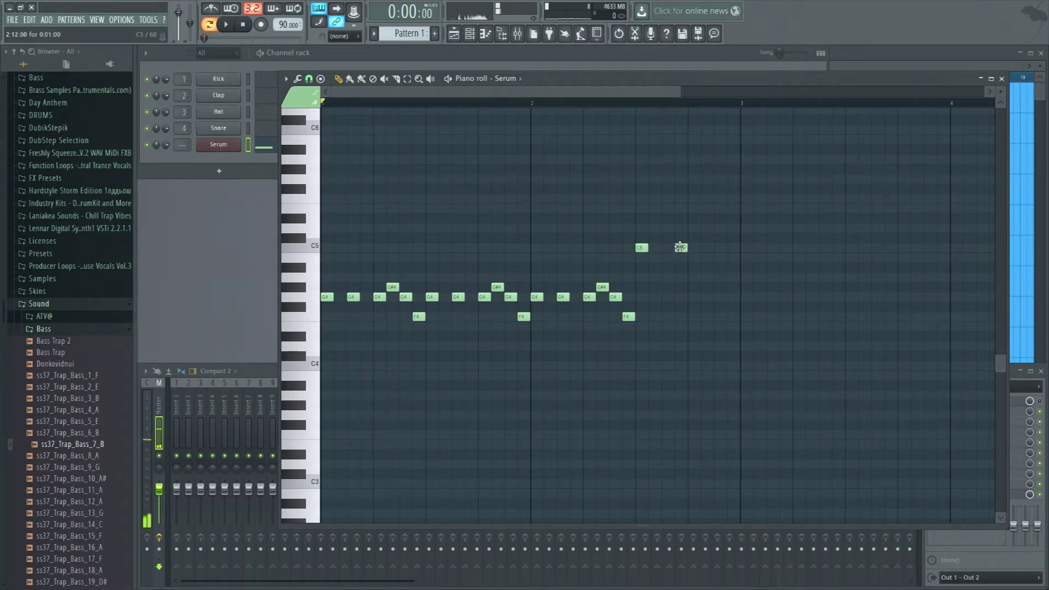
pyautogui.click(693, 248)
pyautogui.click(706, 228)
pyautogui.click(720, 218)
pyautogui.click(732, 228)
pyautogui.press('space')
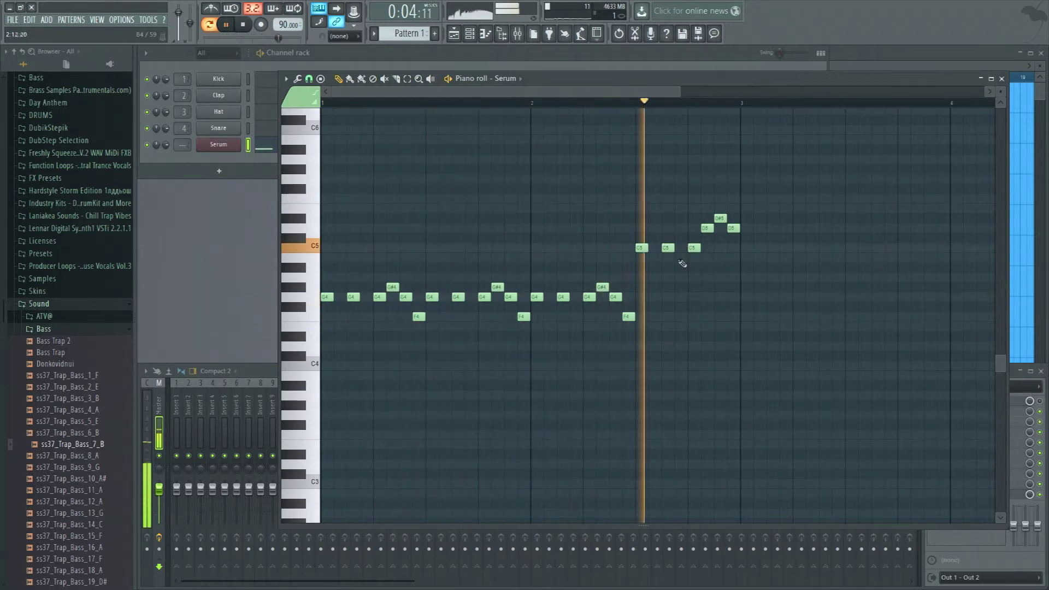
# - Lower LFO 1's end point and bend its ramp downward in Serum while previewing the pattern, then close the synth and piano roll
pyautogui.click(217, 144)
pyautogui.press('space')
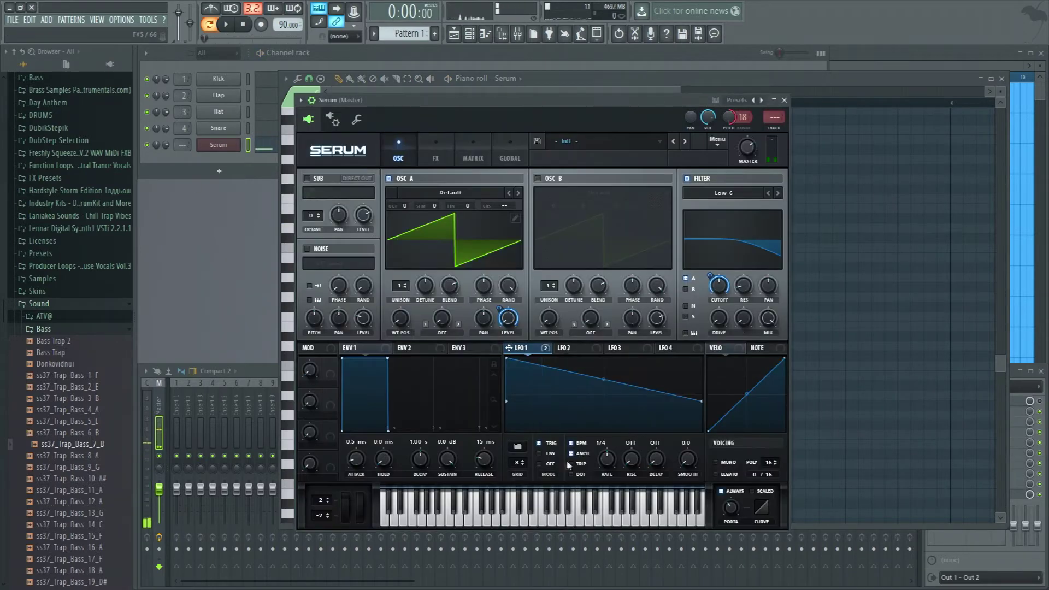
pyautogui.moveTo(701, 402); pyautogui.dragTo(701, 414)
pyautogui.press('space')
pyautogui.moveTo(601, 384); pyautogui.dragTo(604, 403)
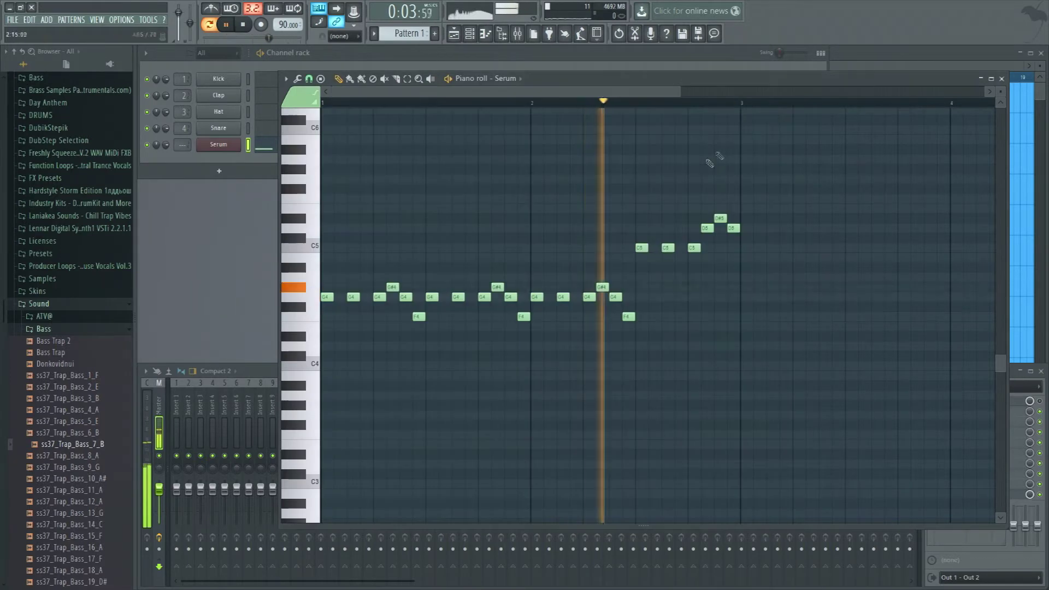
pyautogui.click(784, 101)
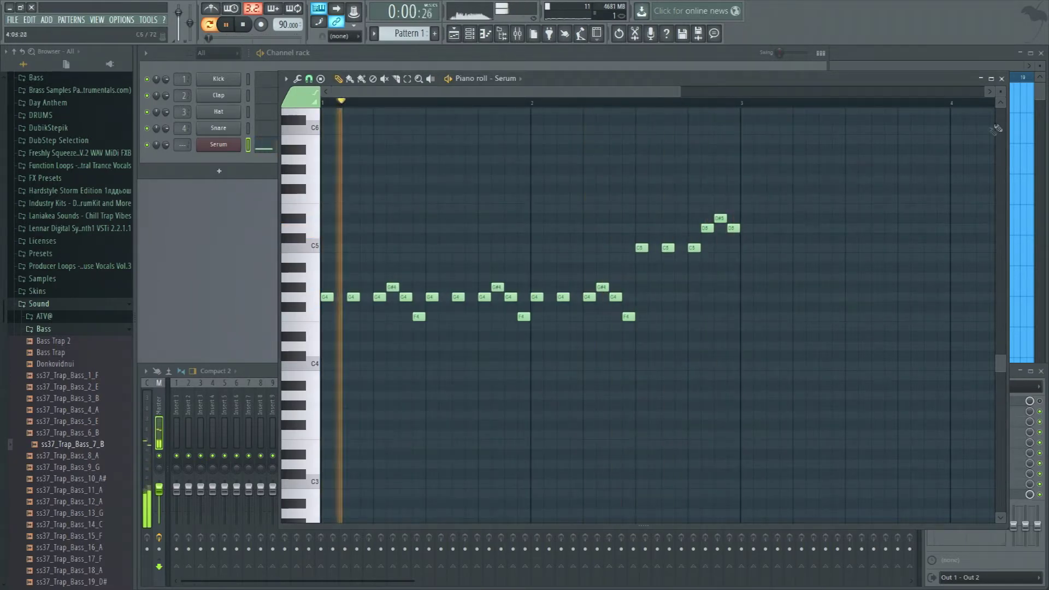
pyautogui.press('F7')
pyautogui.press('space')
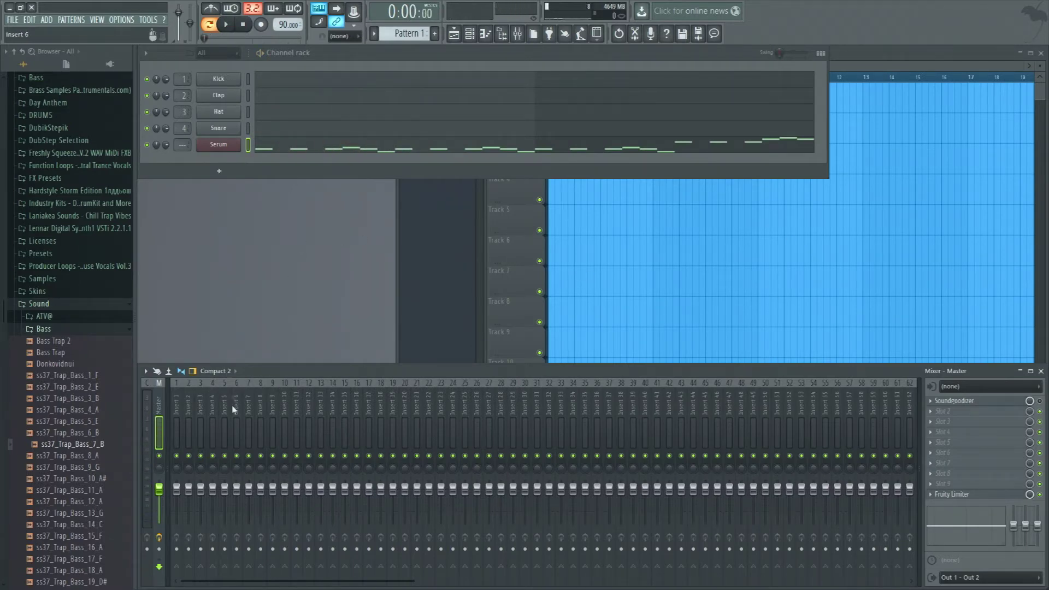
# - Route the Serum channel to mixer track 10 and load Gross Beat in that track's first effect slot
pyautogui.scroll(10, 178, 149)
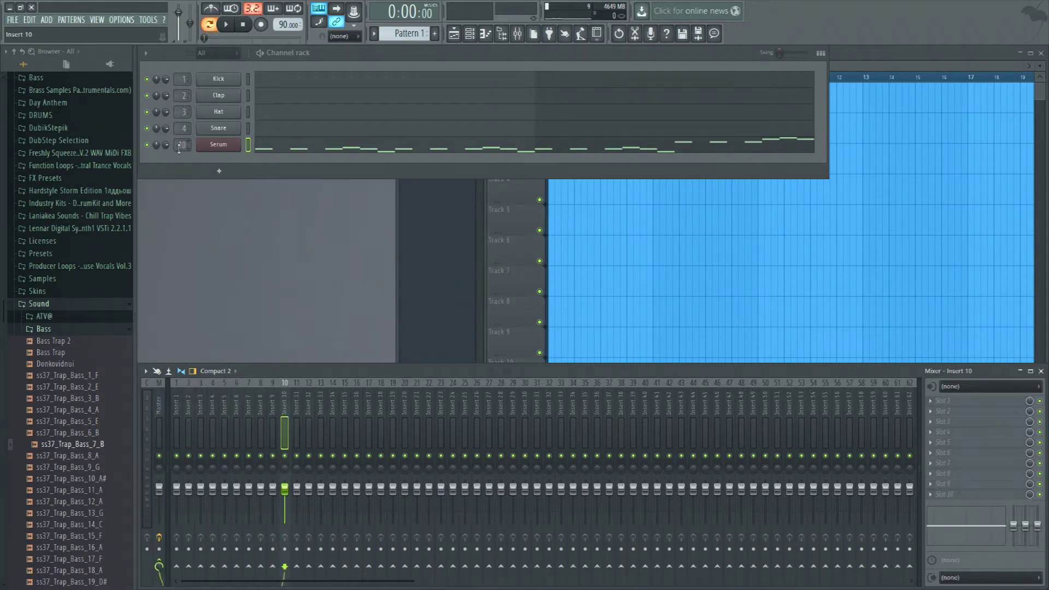
pyautogui.click(942, 401)
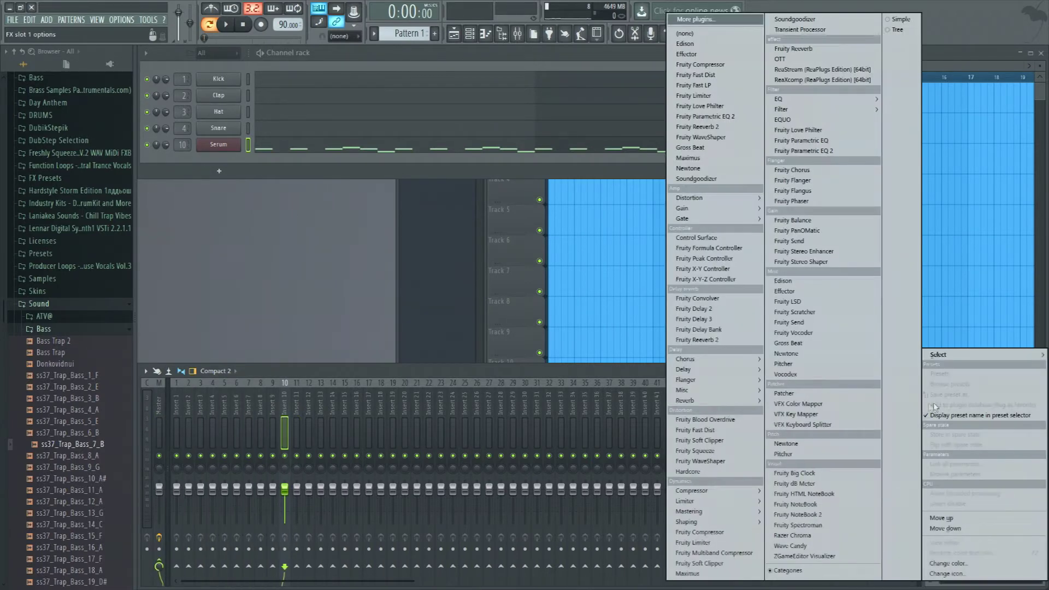
pyautogui.click(713, 149)
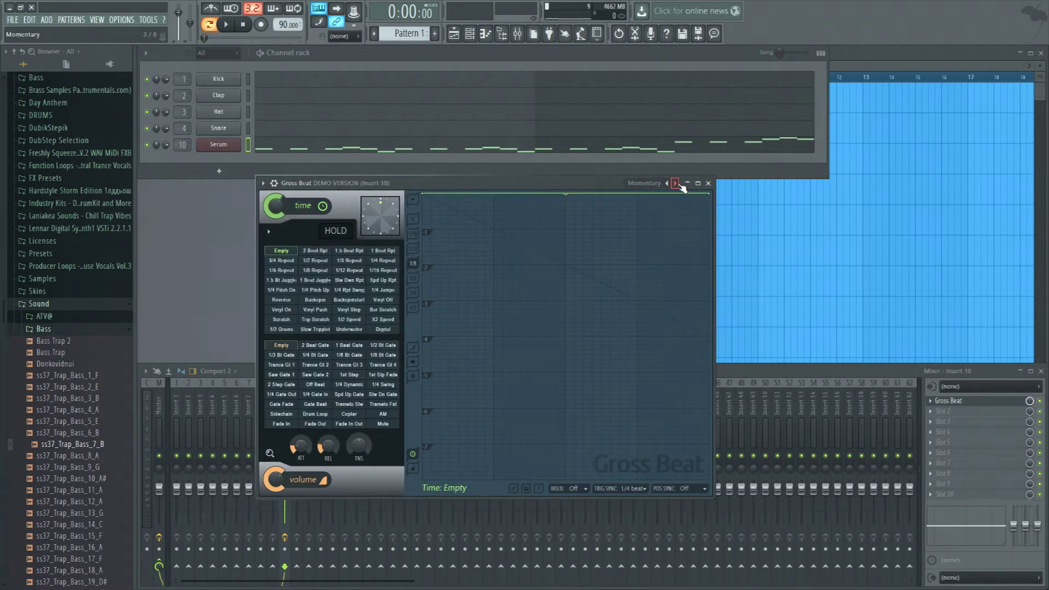
# - Apply Gross Beat's Sidechain volume preset, round off the drop at the end of each of its four pulses, and play the pattern
pyautogui.click(276, 413)
pyautogui.moveTo(493, 195); pyautogui.dragTo(491, 193)
pyautogui.moveTo(490, 326); pyautogui.dragTo(489, 295)
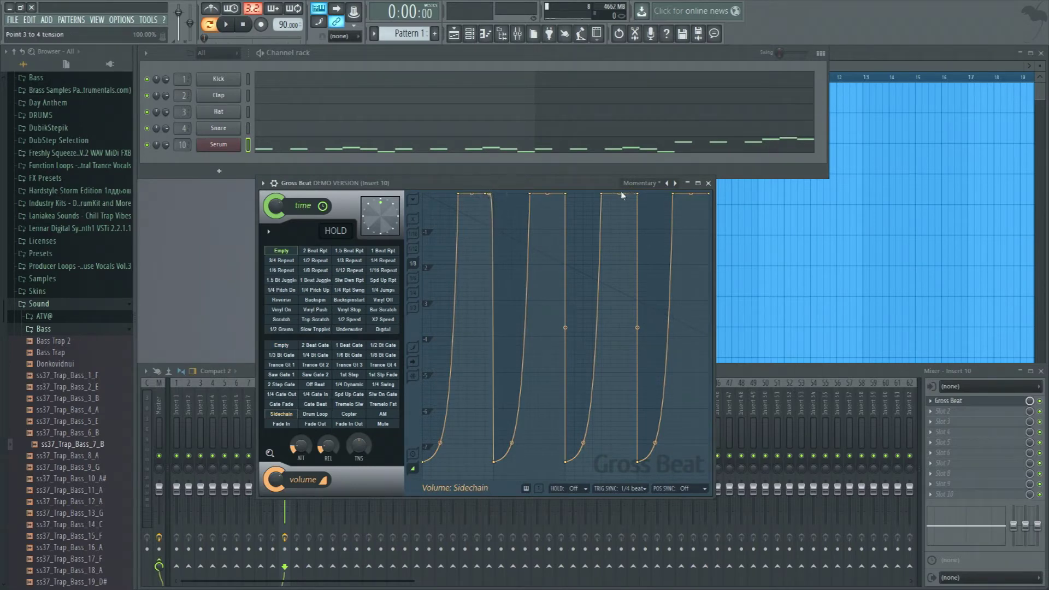
pyautogui.moveTo(564, 189); pyautogui.dragTo(557, 192)
pyautogui.moveTo(559, 325); pyautogui.dragTo(559, 295)
pyautogui.moveTo(637, 194); pyautogui.dragTo(628, 192)
pyautogui.moveTo(635, 327); pyautogui.dragTo(636, 295)
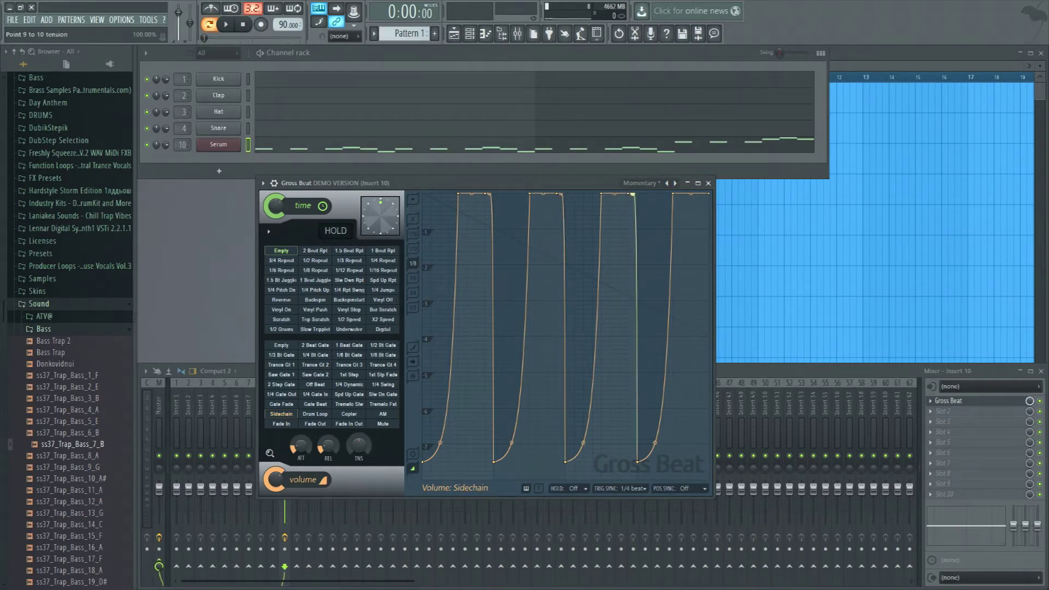
pyautogui.moveTo(711, 197); pyautogui.dragTo(712, 455)
pyautogui.moveTo(699, 202); pyautogui.dragTo(703, 198)
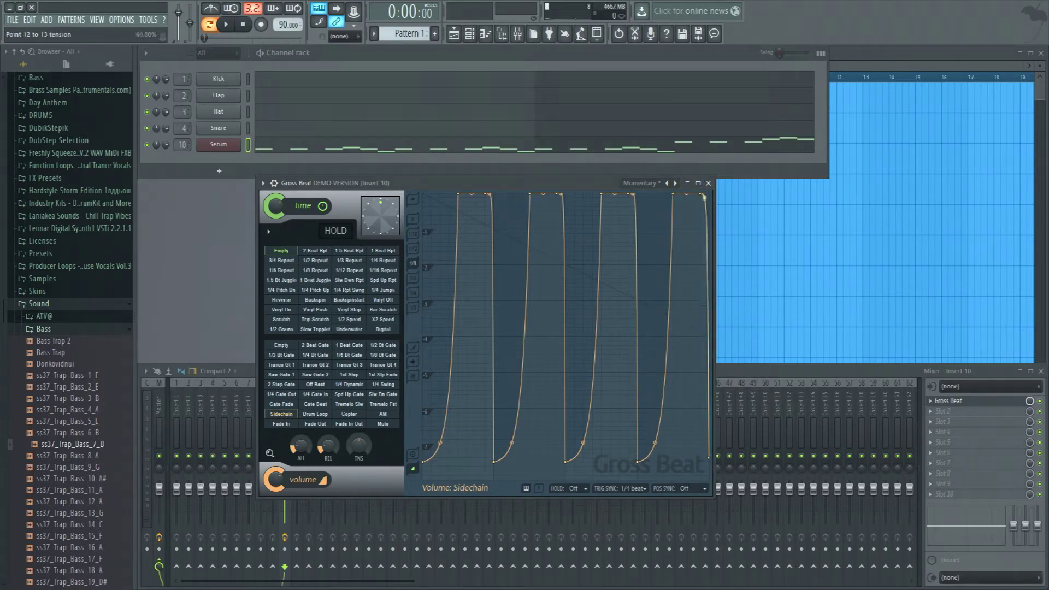
pyautogui.press('space')
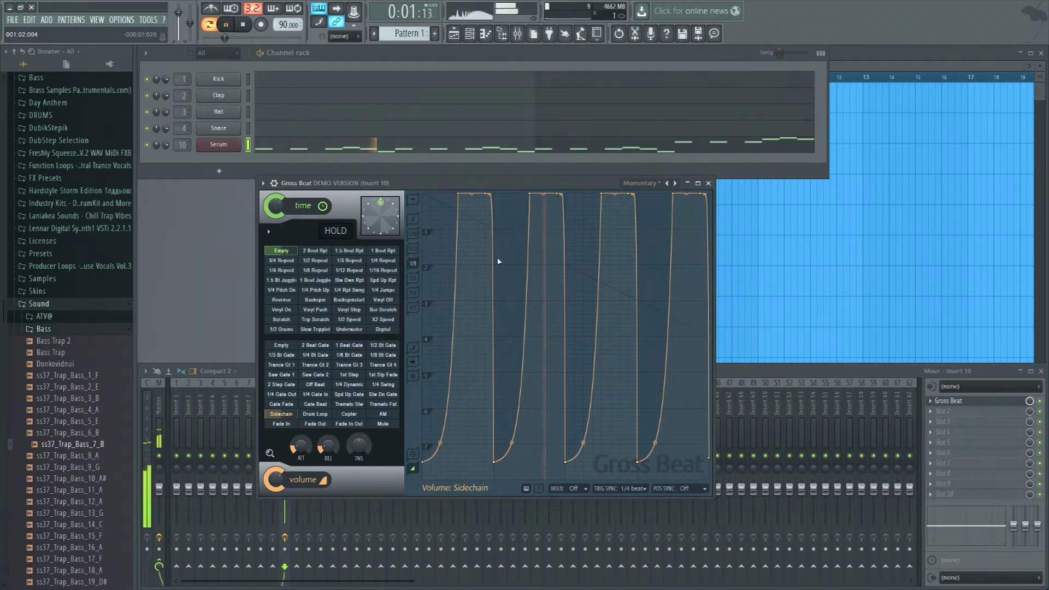
pyautogui.press('space')
# - Raise the low points of all four pulses in the Sidechain volume curve, play the result and close Gross Beat
pyautogui.moveTo(422, 467); pyautogui.dragTo(418, 416)
pyautogui.moveTo(490, 464); pyautogui.dragTo(492, 413)
pyautogui.moveTo(568, 463); pyautogui.dragTo(568, 406)
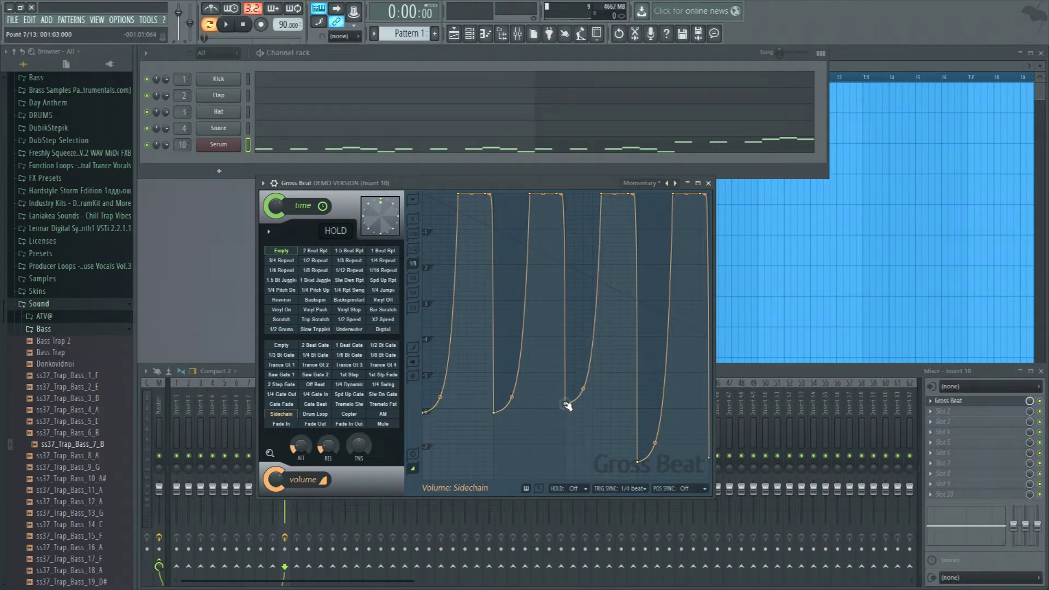
pyautogui.moveTo(638, 465); pyautogui.dragTo(639, 414)
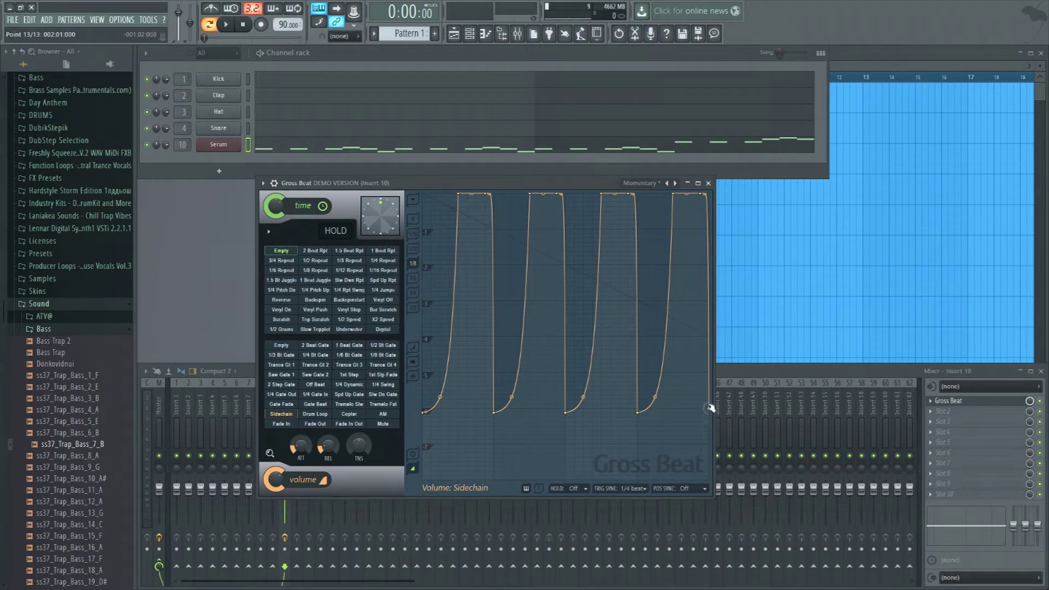
pyautogui.press('space')
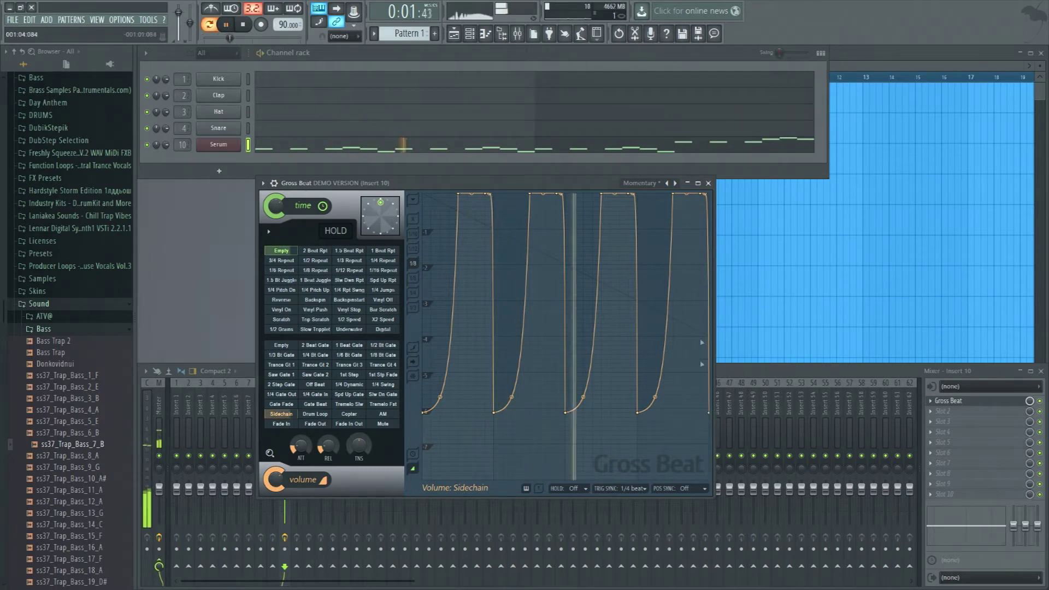
pyautogui.click(708, 183)
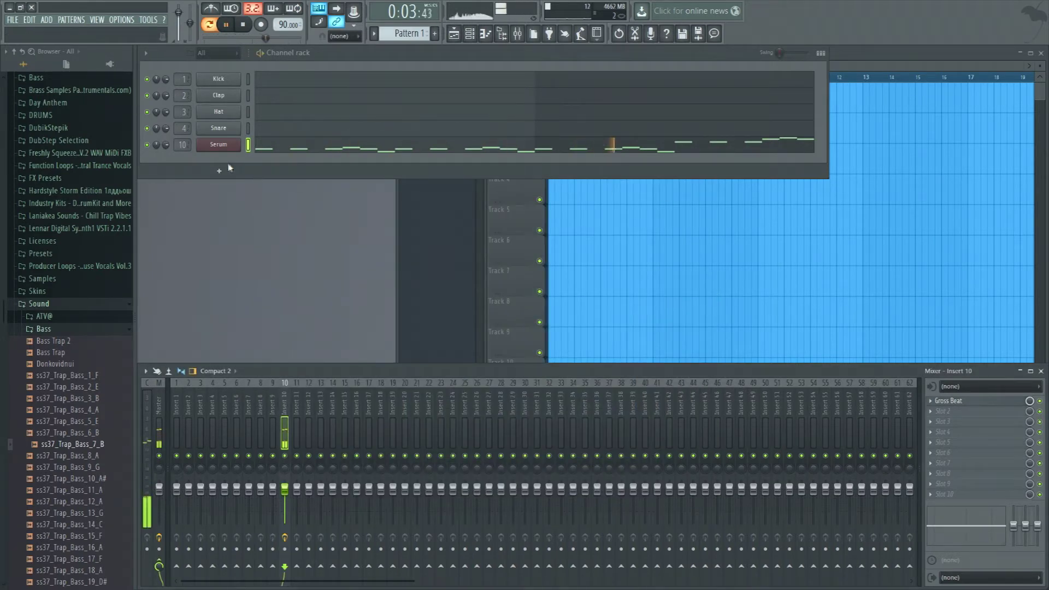
# - Stop playback and duplicate Serum's whole two-bar melody into bars 3 and 4 in the piano roll
pyautogui.click(538, 145)
pyautogui.press('space')
pyautogui.moveTo(810, 198); pyautogui.dragTo(310, 348)
pyautogui.moveTo(351, 299); pyautogui.dragTo(773, 290)
pyautogui.scroll(-3, 739, 113)
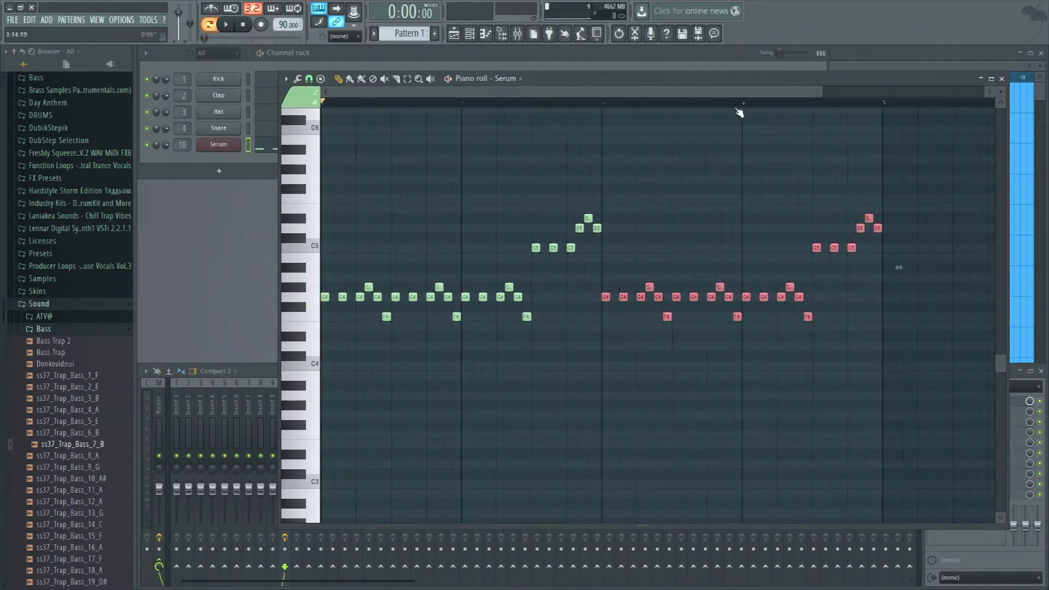
# - Transpose the six ending notes in bar 4's second half down one octave, deselect them and play the pattern
pyautogui.moveTo(814, 165); pyautogui.dragTo(715, 259)
pyautogui.hotkey('ctrl', 'Down')
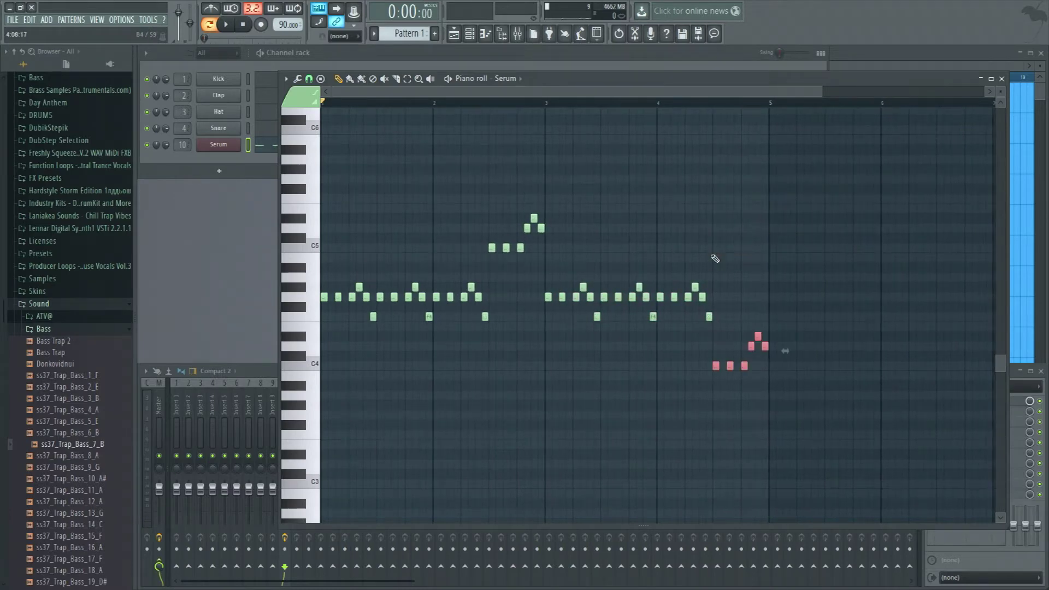
pyautogui.hotkey('ctrl', 'd')
pyautogui.press('space')
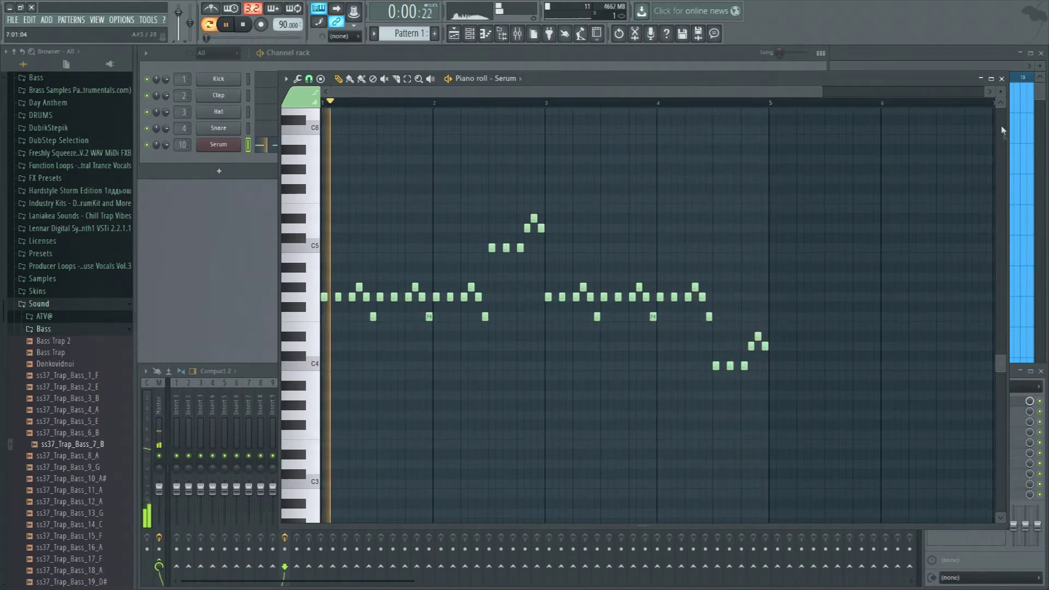
pyautogui.press('space')
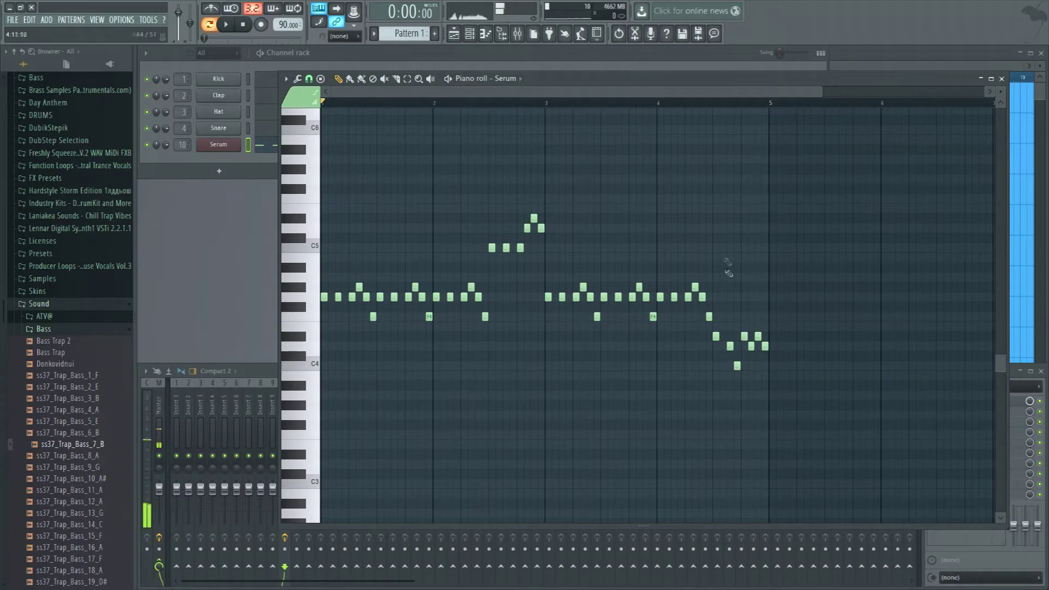
# - Play the melody from the ending in bar 4's second half, then stop and close the piano roll
pyautogui.click(713, 101)
pyautogui.press('space')
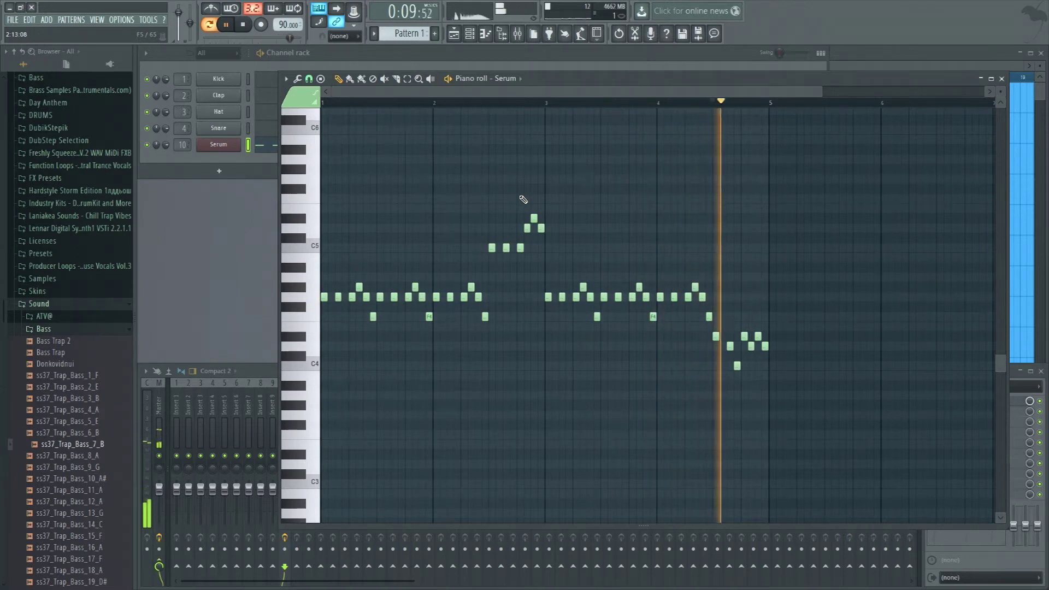
pyautogui.press('space')
pyautogui.click(1001, 78)
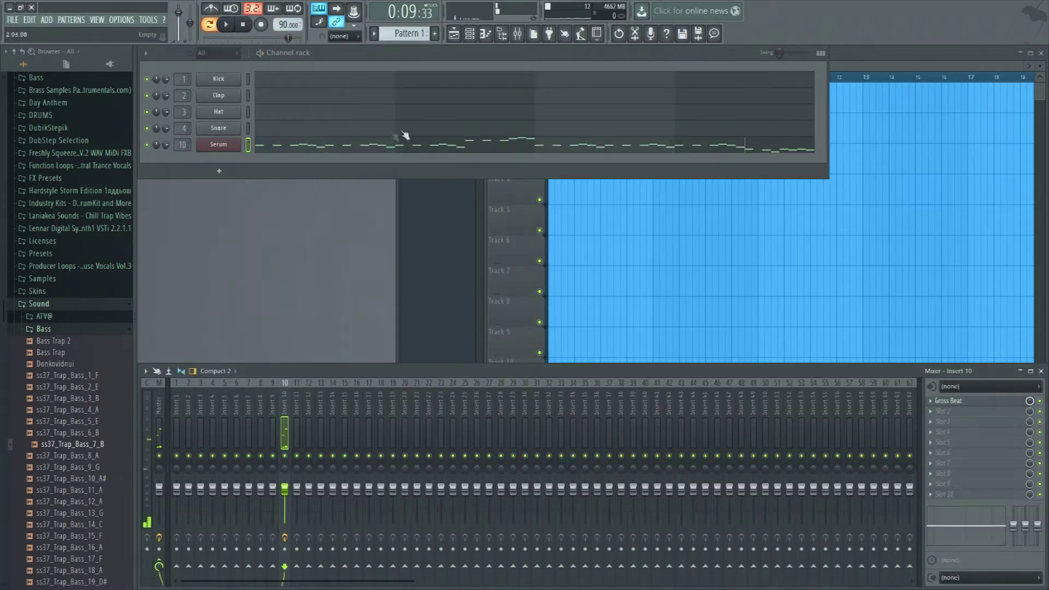
# - Clone the Serum channel to create a second Serum instance
pyautogui.click(226, 172)
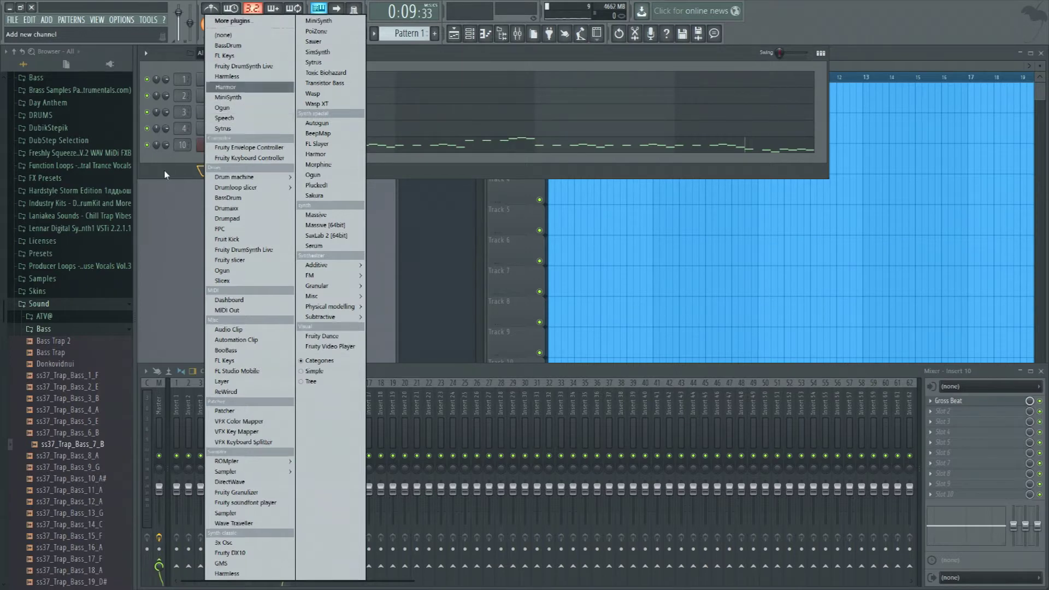
pyautogui.press('Escape')
pyautogui.rightClick(208, 146)
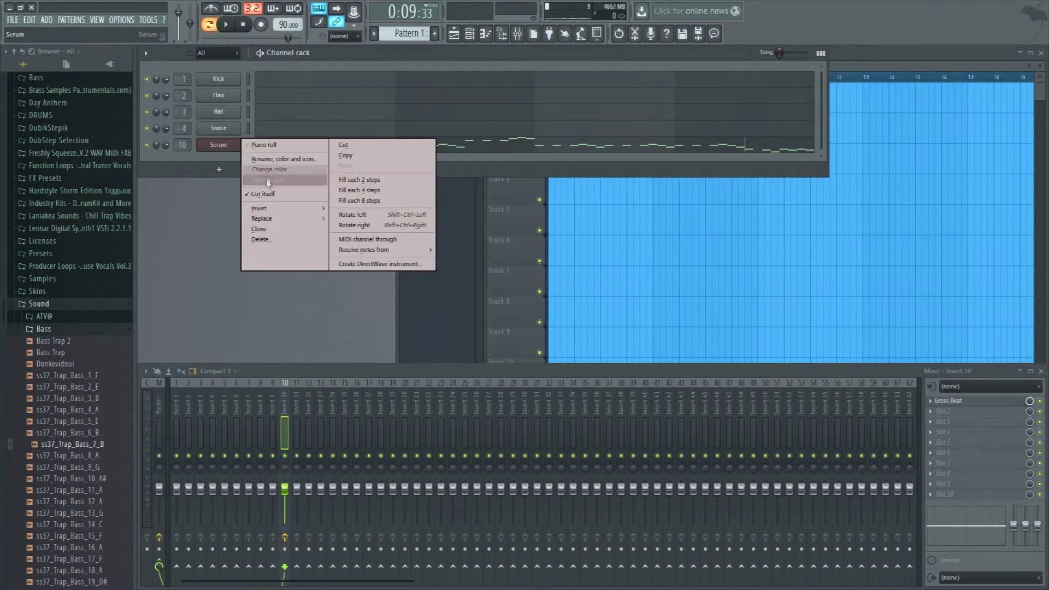
pyautogui.click(266, 229)
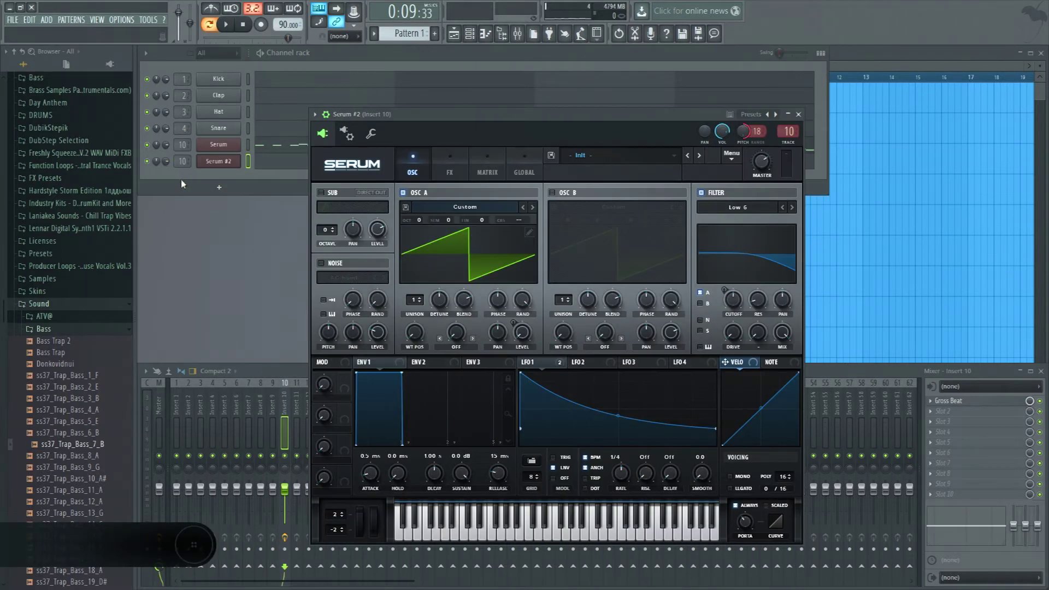
# - Reload the plugin in the Serum #2 channel to reset it to its default patch, and return to the synth view
pyautogui.scroll(5, 412, 301)
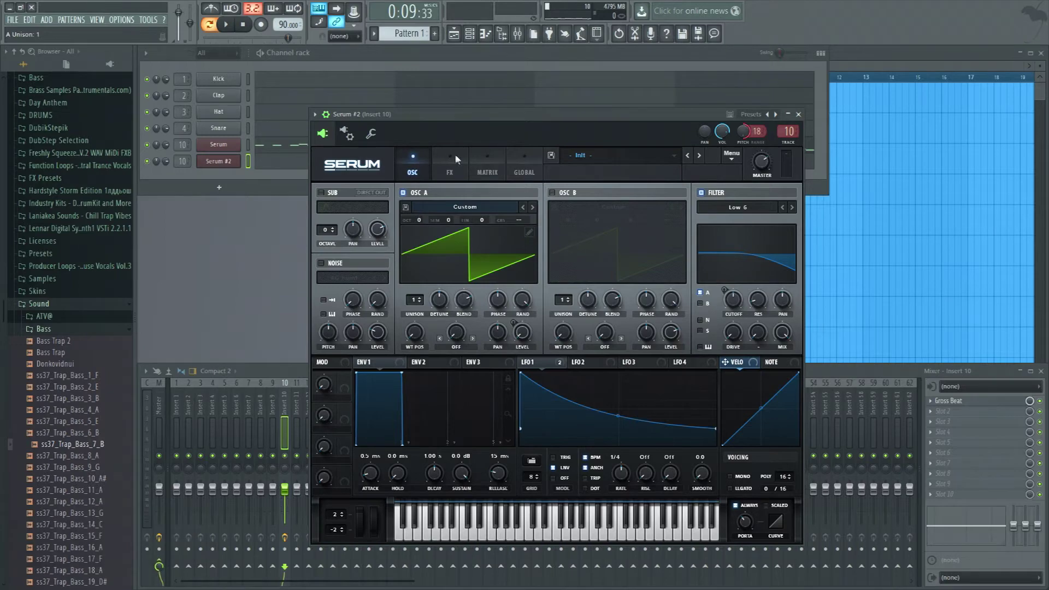
pyautogui.click(348, 134)
pyautogui.click(344, 243)
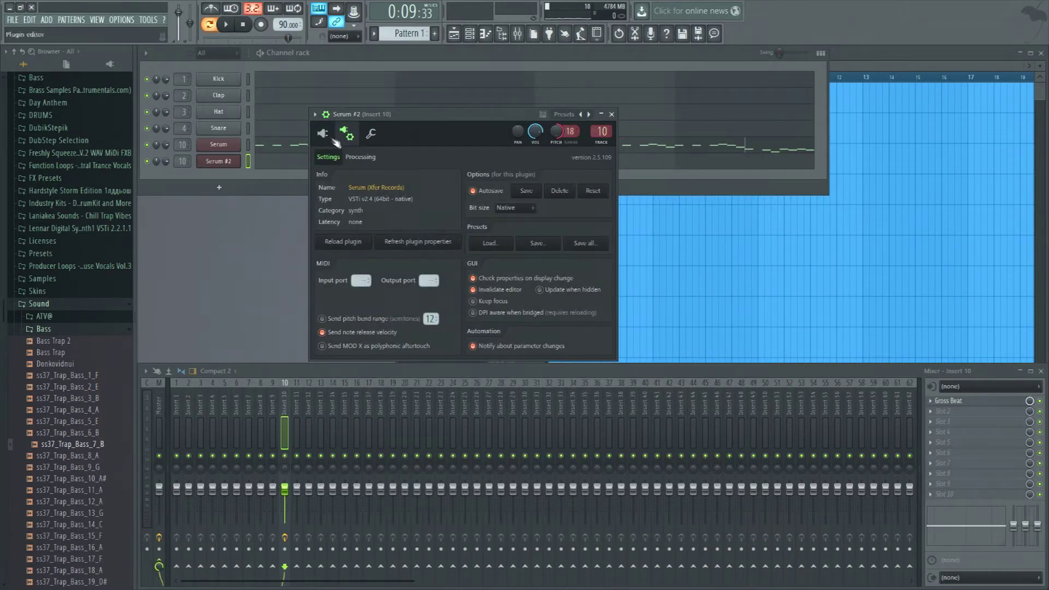
pyautogui.click(348, 133)
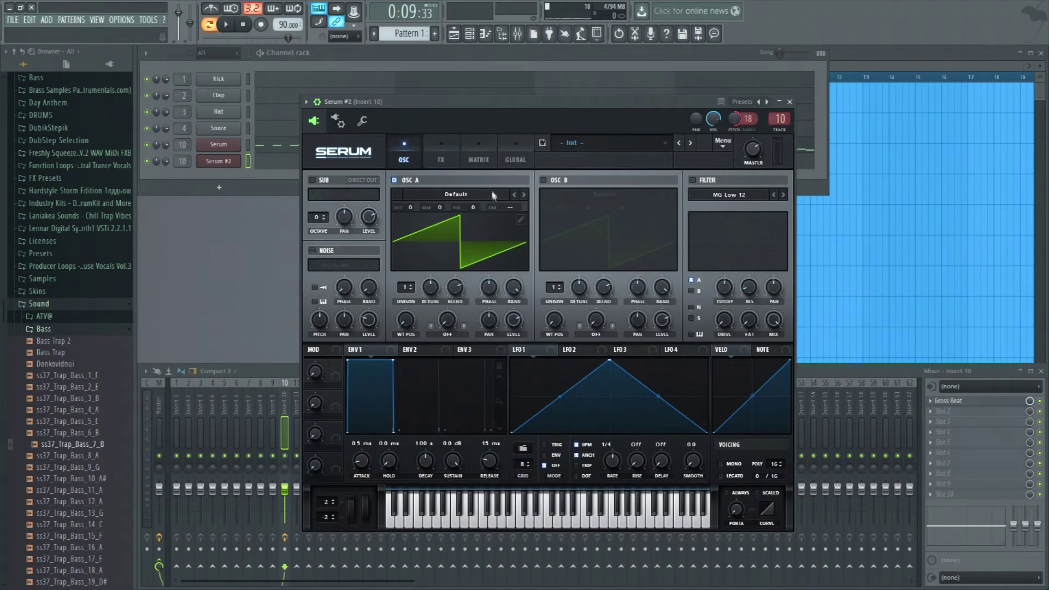
# - Draw harmonics in bins 1 to 4 and bin 8 of oscillator A's wavetable while auditioning notes, and close the wavetable editor
pyautogui.click(521, 220)
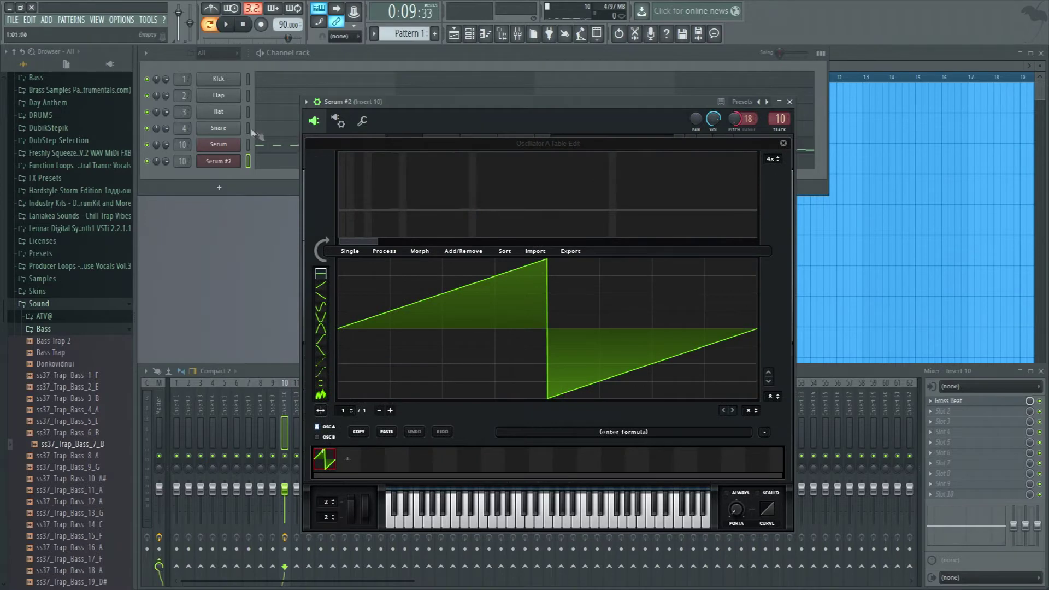
pyautogui.click(342, 180)
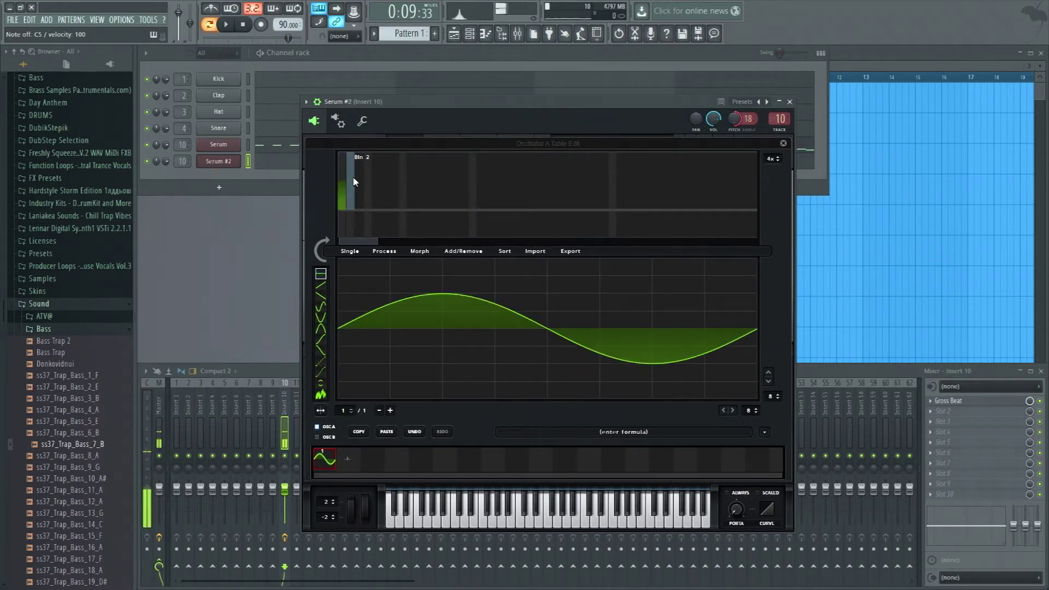
pyautogui.click(353, 180)
pyautogui.click(363, 168)
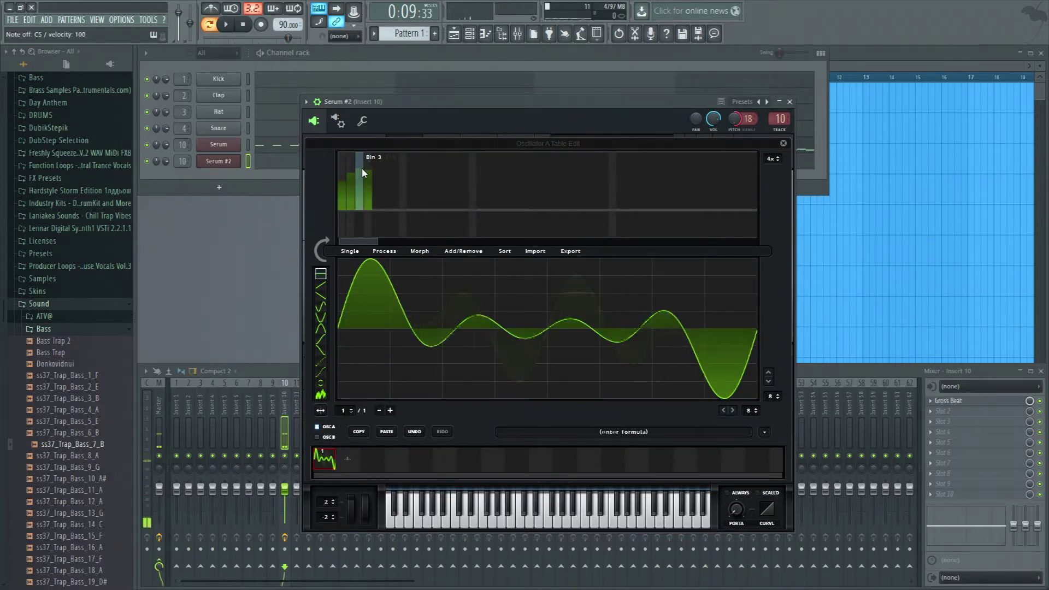
pyautogui.click(363, 164)
pyautogui.click(404, 175)
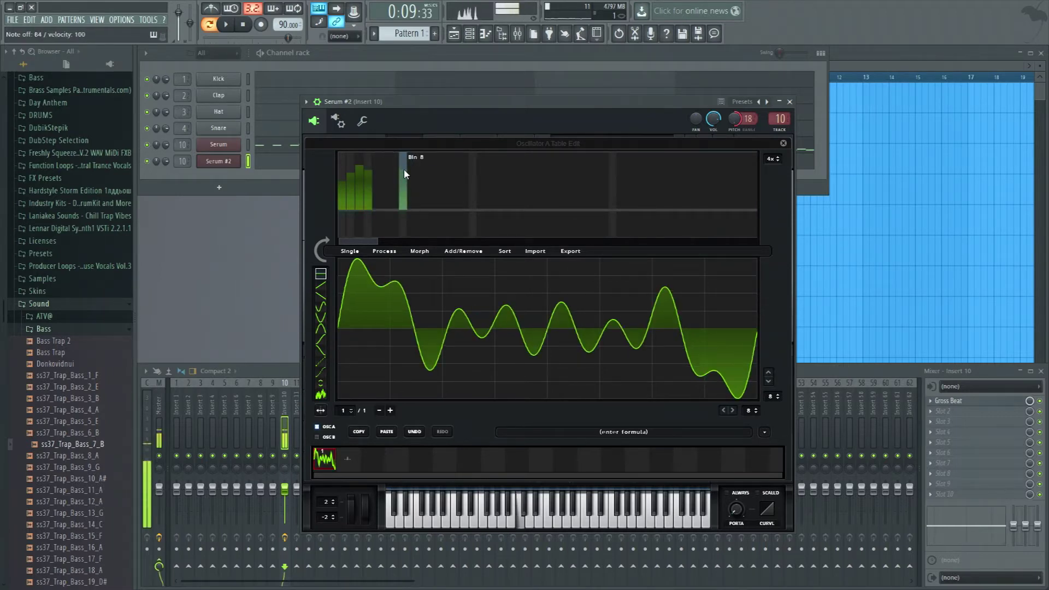
pyautogui.click(783, 143)
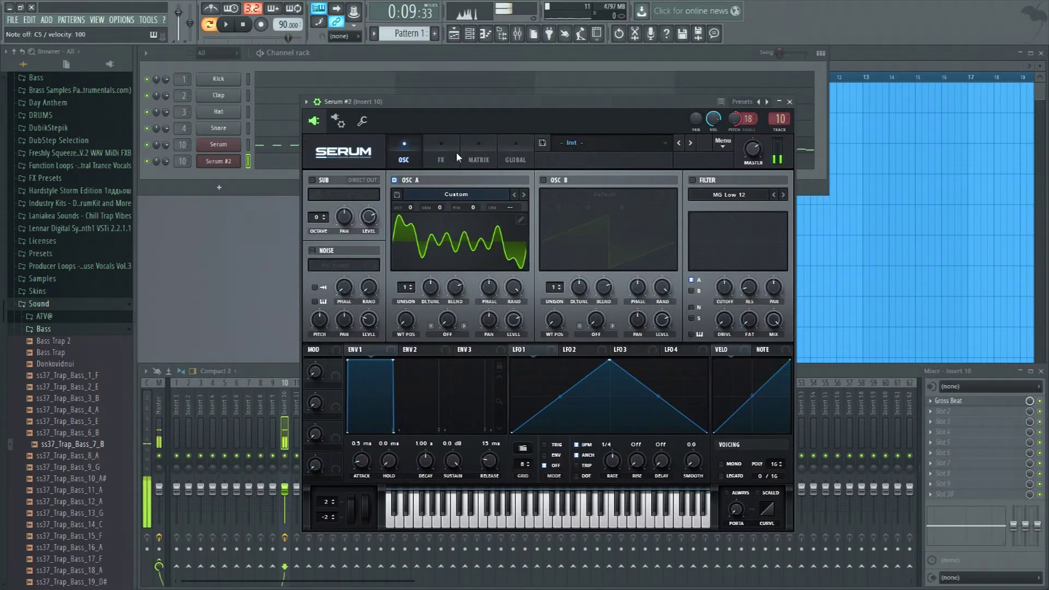
# - Enable Serum #2's compressor effect and set oscillator A's unison to 6 voices
pyautogui.click(455, 156)
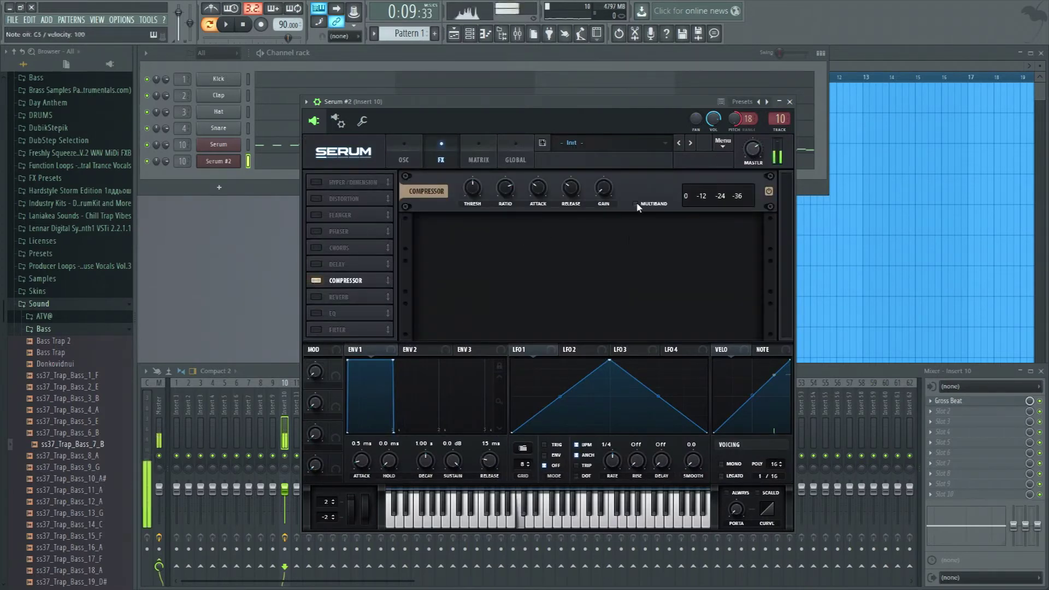
pyautogui.click(403, 156)
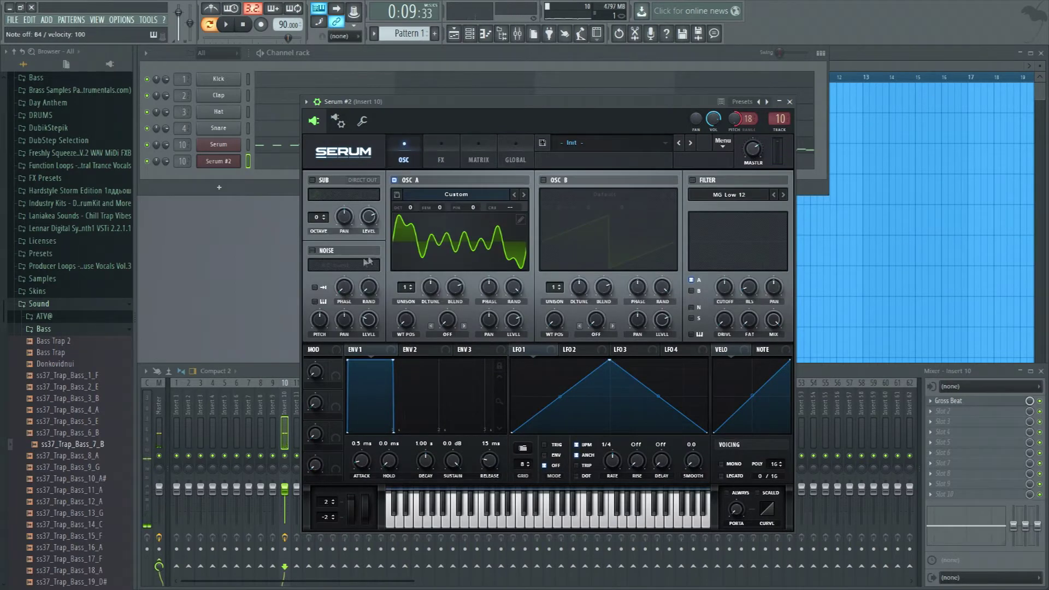
pyautogui.moveTo(412, 286)
pyautogui.mouseDown()
pyautogui.moveTo(413, 275)
pyautogui.moveTo(430, 291)
pyautogui.mouseUp()
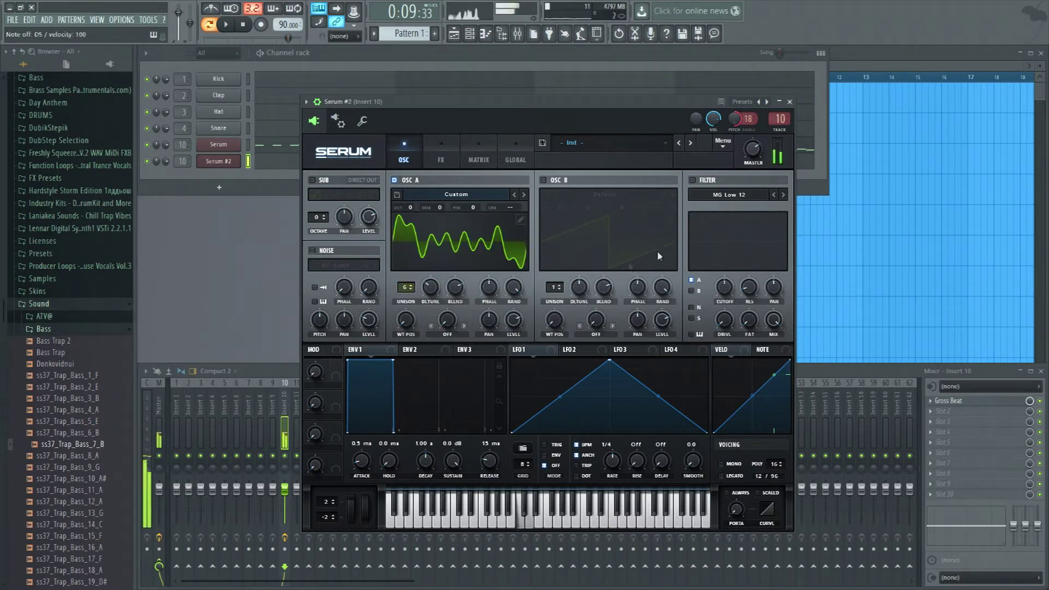
# - Enable the filter and make LFO 1 a falling ramp with a raised end, modulating filter cutoff and oscillator A's level, the latter at 100
pyautogui.click(697, 181)
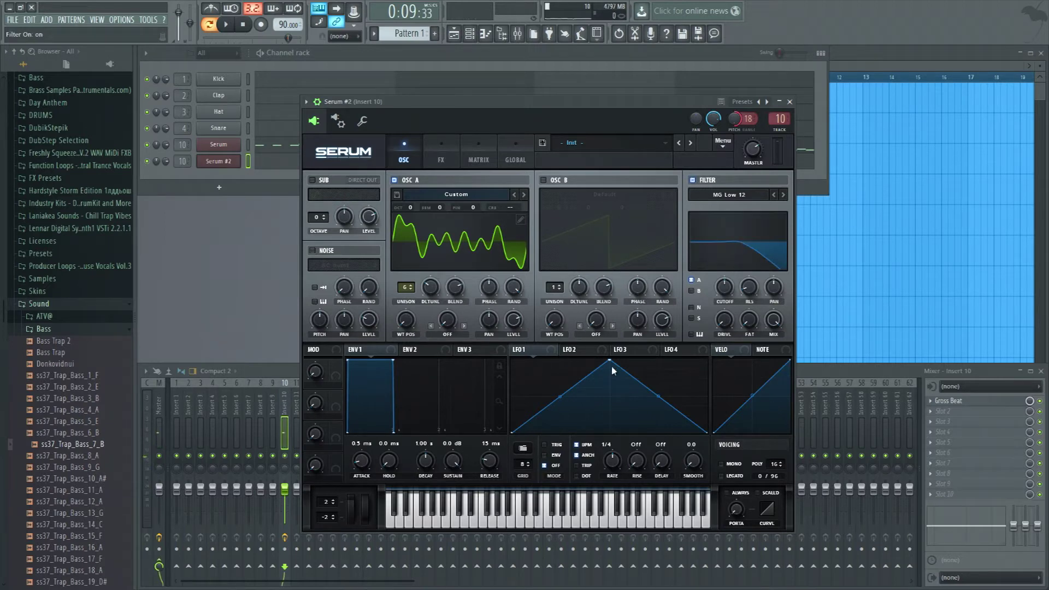
pyautogui.moveTo(608, 360); pyautogui.dragTo(511, 360)
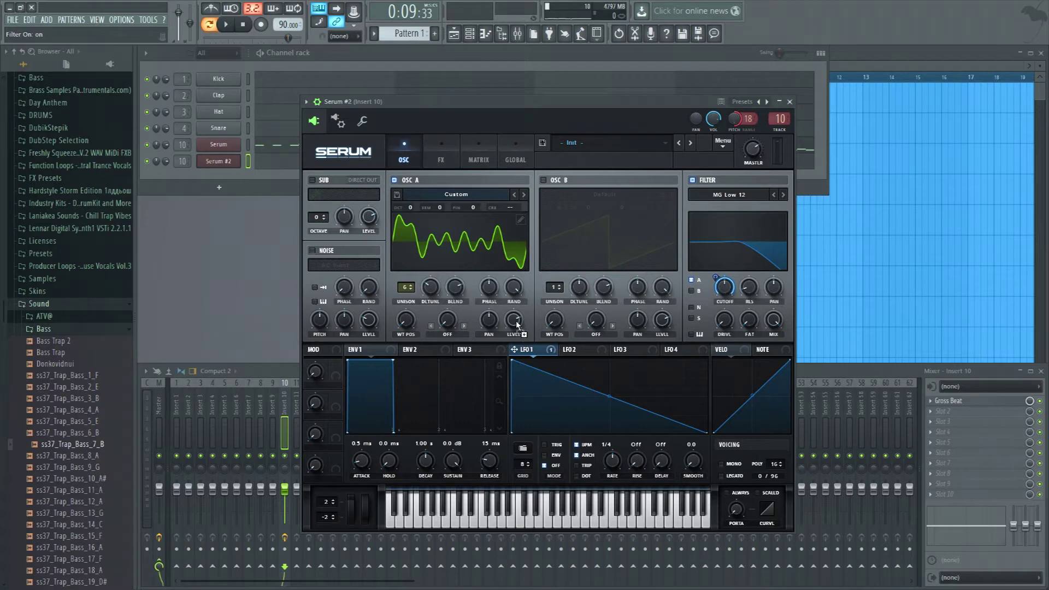
pyautogui.moveTo(516, 324); pyautogui.dragTo(516, 378)
pyautogui.moveTo(504, 319); pyautogui.dragTo(504, 291)
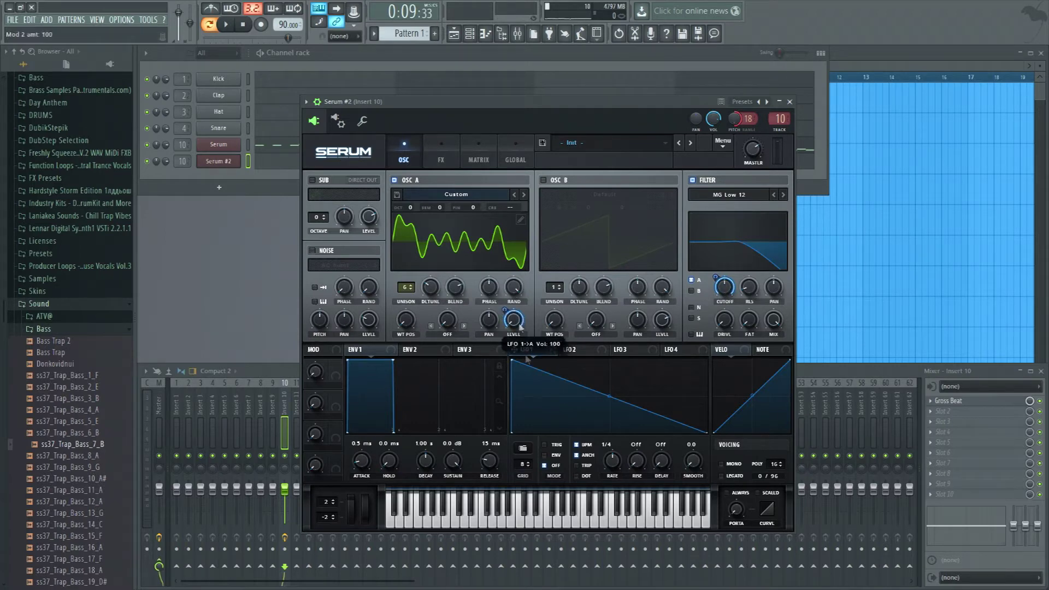
pyautogui.moveTo(705, 430); pyautogui.dragTo(707, 405)
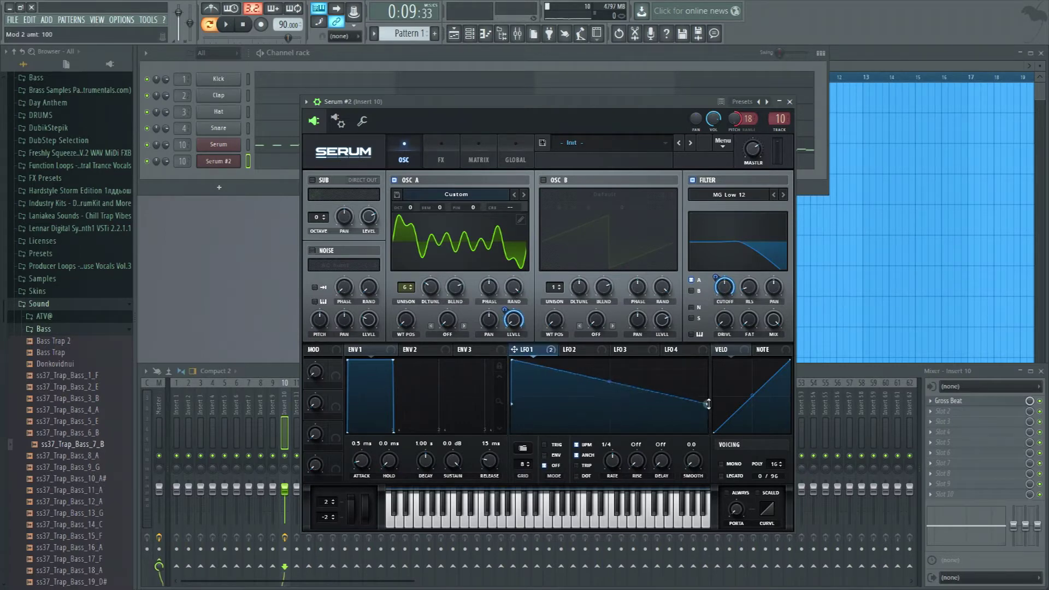
# - Set LFO 1 of Serum #2 to ENV mode while auditioning notes
pyautogui.press('z')
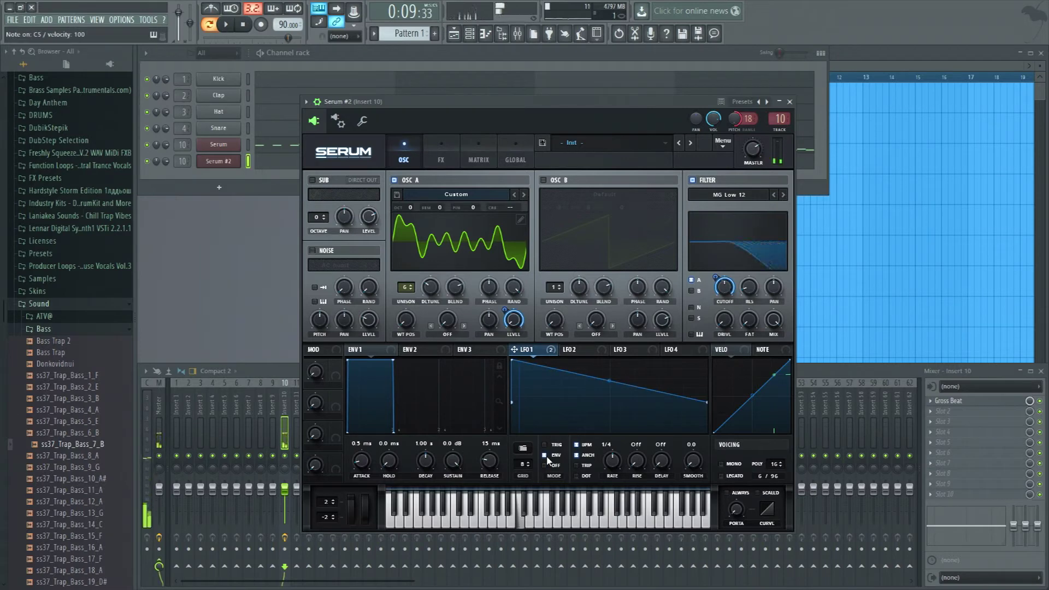
pyautogui.press('x')
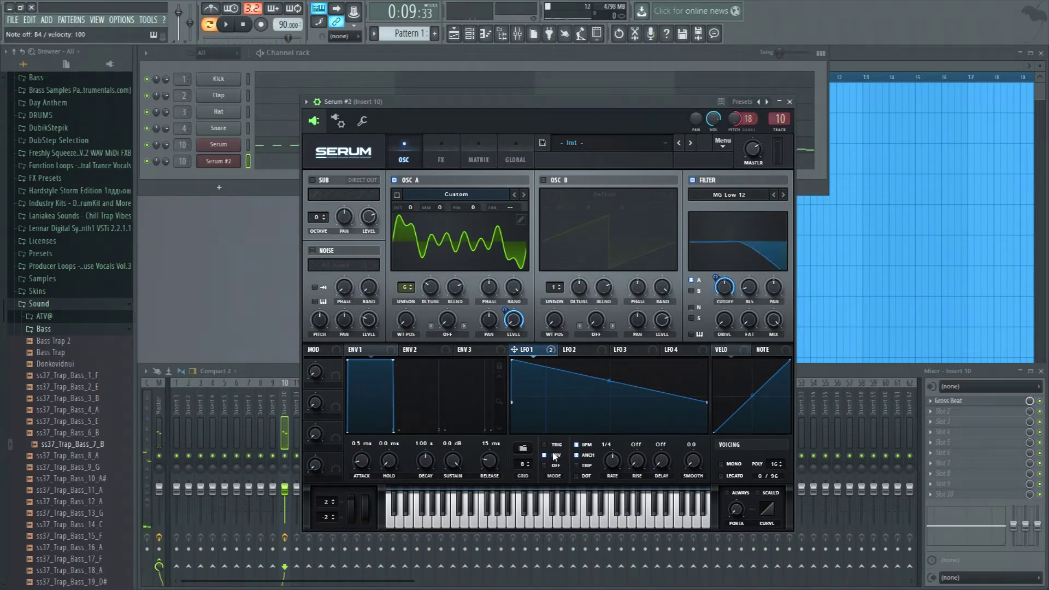
pyautogui.press('n')
# - In Serum #2's piano roll, enter a one-bar chord of G4, C5 and D#5 in bar 1
pyautogui.click(295, 166)
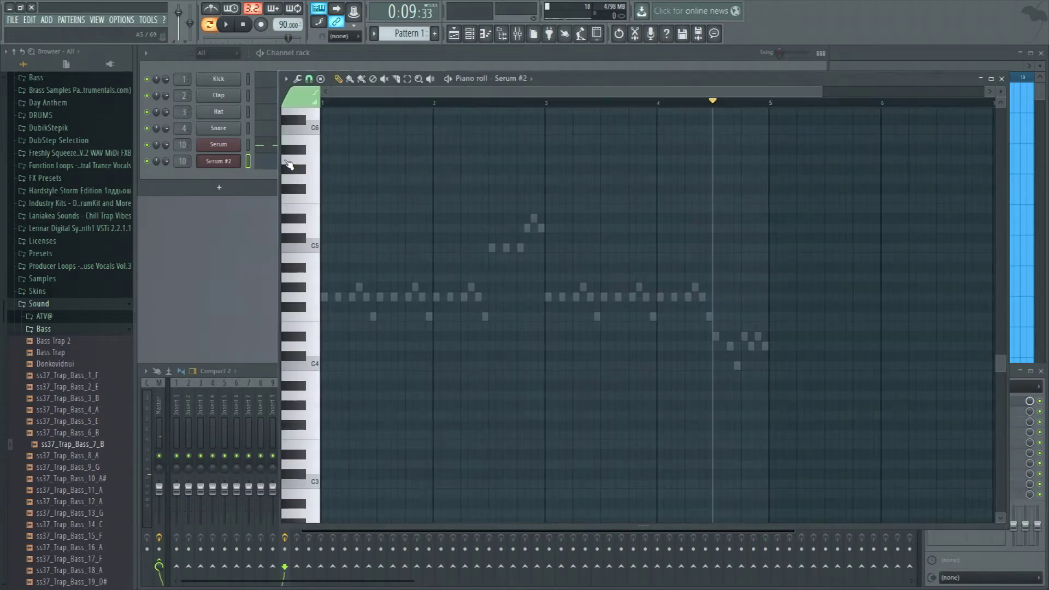
pyautogui.scroll(4, 321, 393)
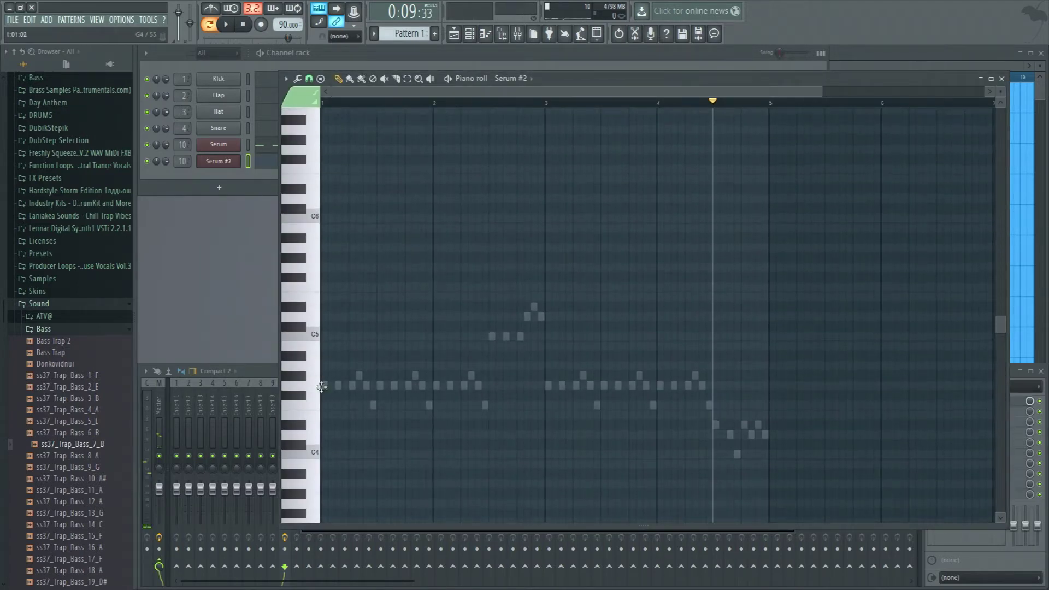
pyautogui.scroll(6, 360, 118)
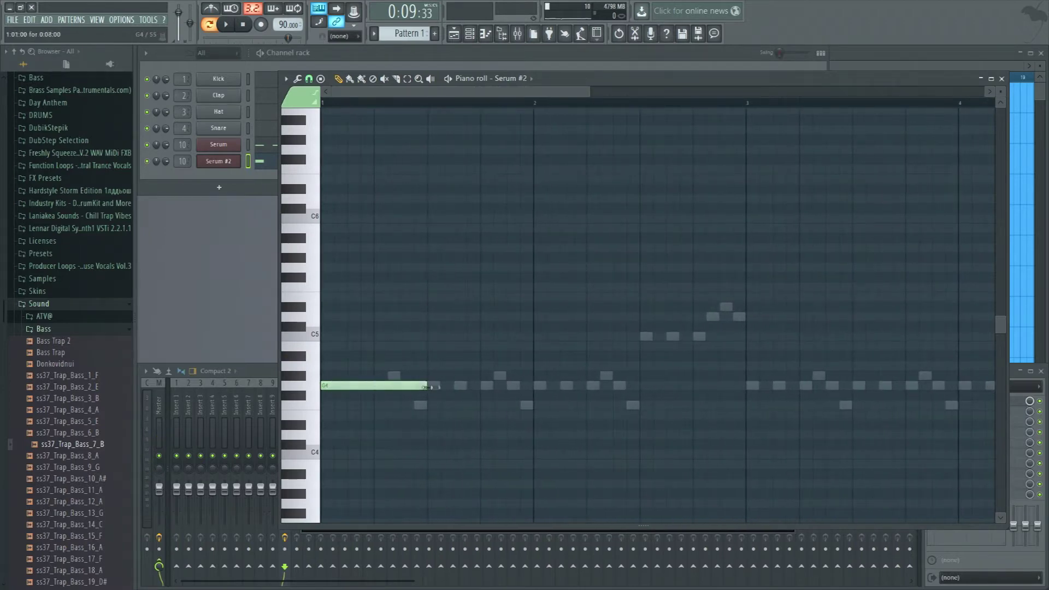
pyautogui.click(327, 336)
pyautogui.click(325, 307)
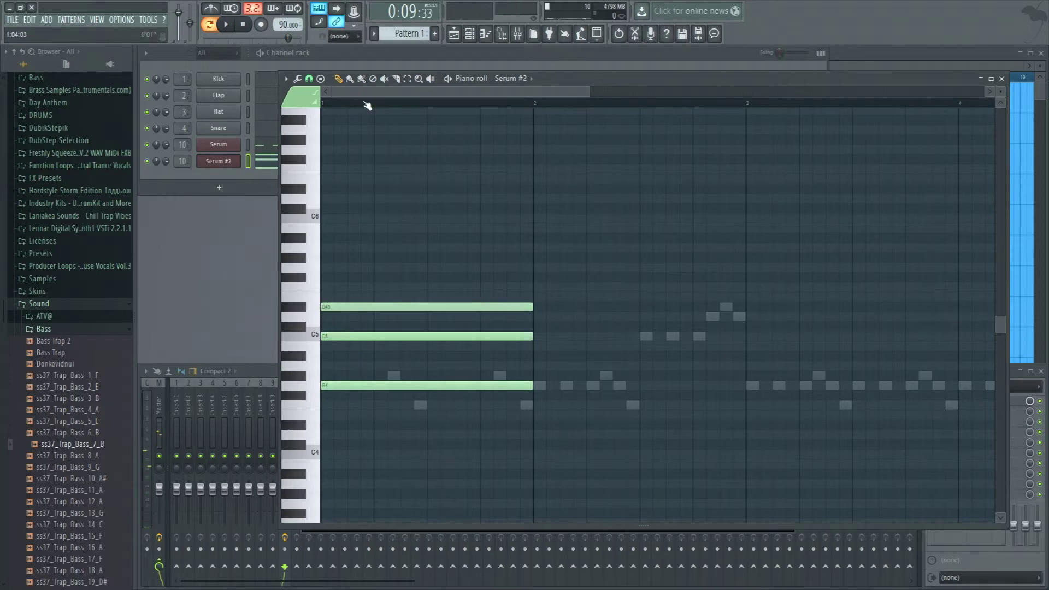
# - Add a one-bar chord of G4, B4 and D5 in bar 2
pyautogui.scroll(-3, 364, 104)
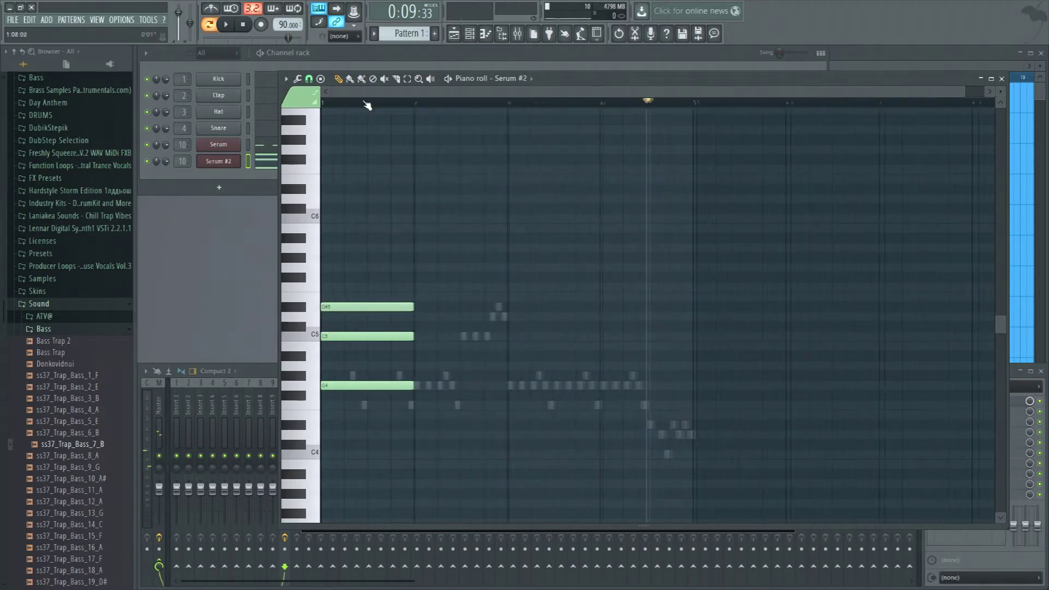
pyautogui.click(409, 386)
pyautogui.click(411, 345)
pyautogui.click(412, 326)
pyautogui.moveTo(413, 324); pyautogui.dragTo(413, 317)
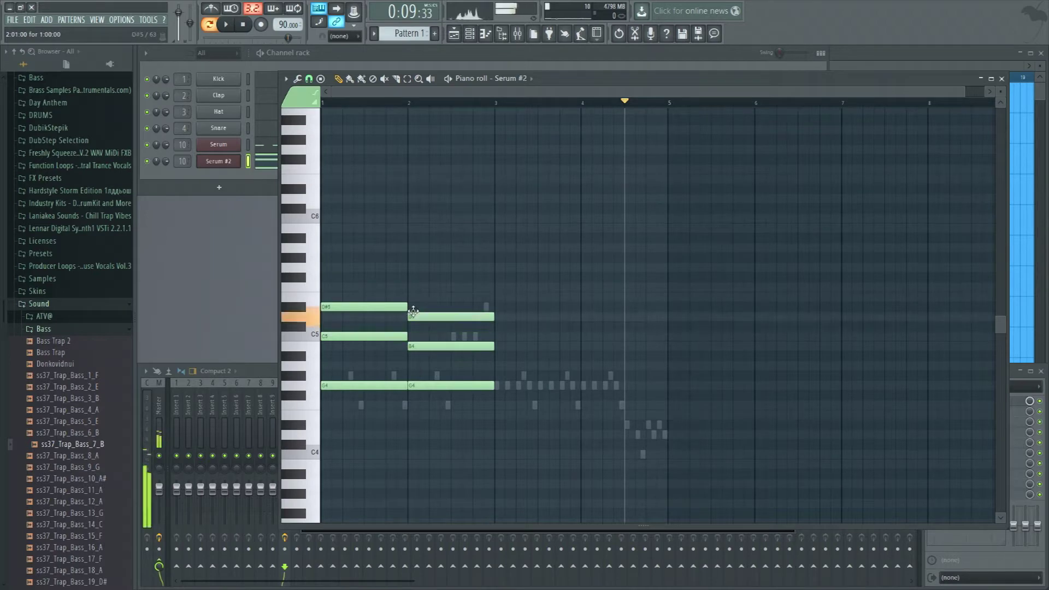
# - Add a one-bar chord of F4, G#4 and C5 in bar 3
pyautogui.click(499, 403)
pyautogui.click(499, 376)
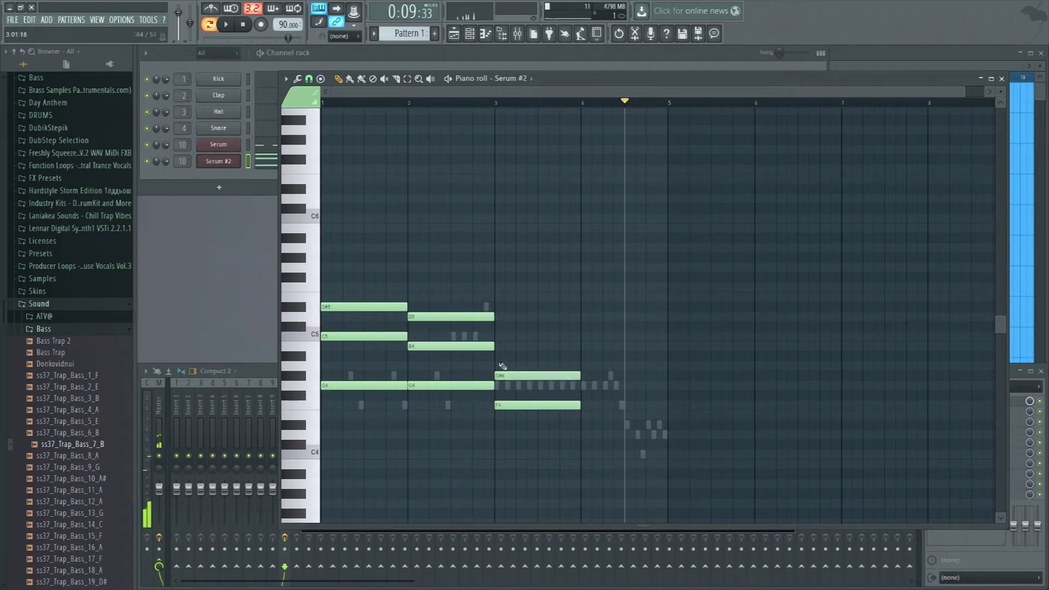
pyautogui.click(498, 346)
pyautogui.moveTo(498, 346); pyautogui.dragTo(496, 334)
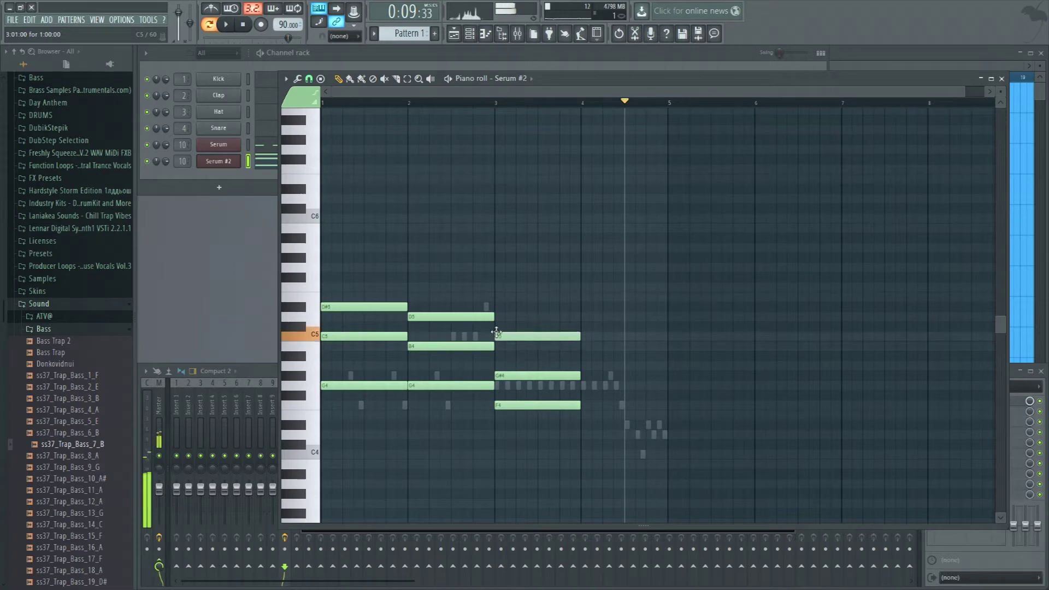
# - Complete the progression with a one-bar chord of G4, B4 and D5 in bar 4
pyautogui.click(583, 385)
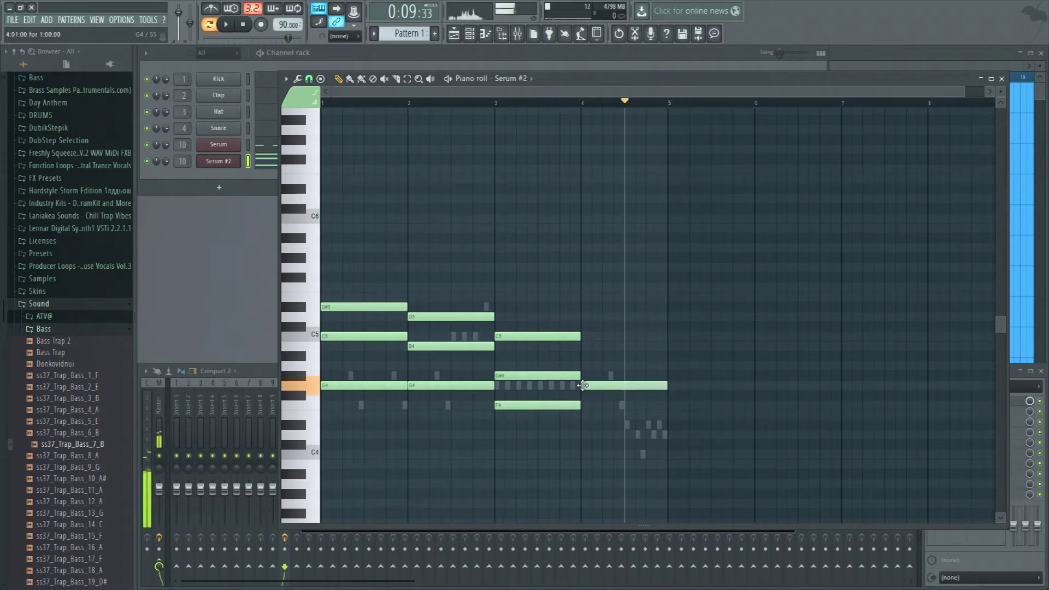
pyautogui.click(583, 346)
pyautogui.click(583, 326)
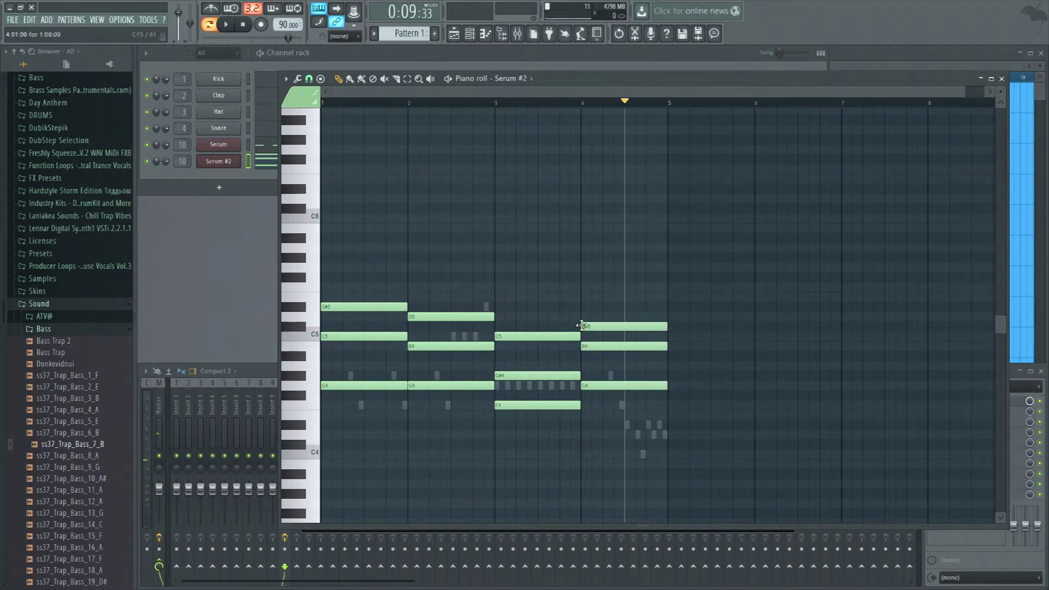
pyautogui.moveTo(581, 325); pyautogui.dragTo(582, 317)
# - Play the four-bar chord progression with the lead from the start, and stop playback
pyautogui.click(367, 104)
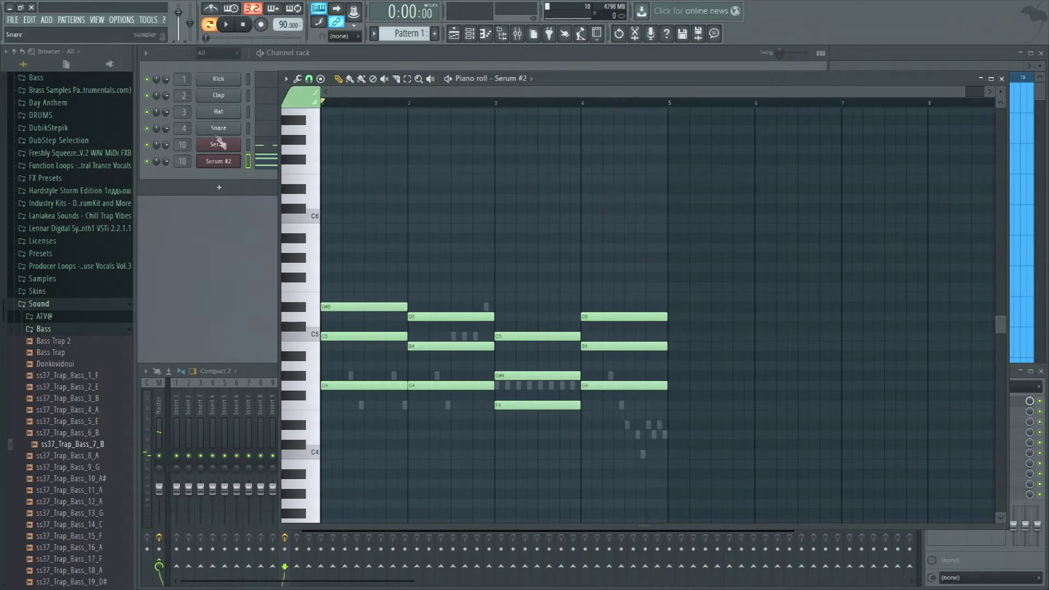
pyautogui.press('space')
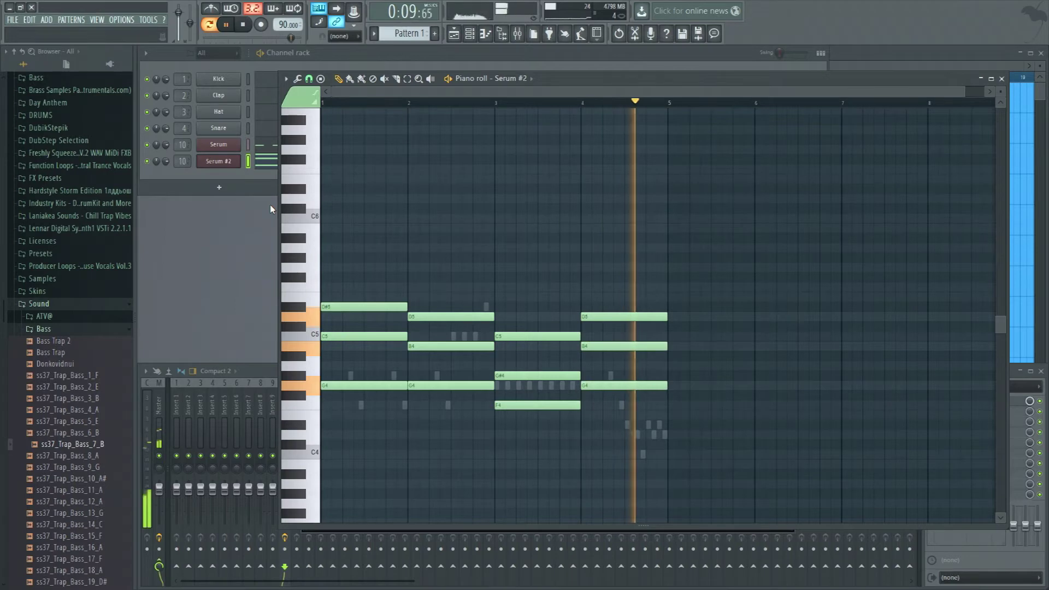
pyautogui.press('space')
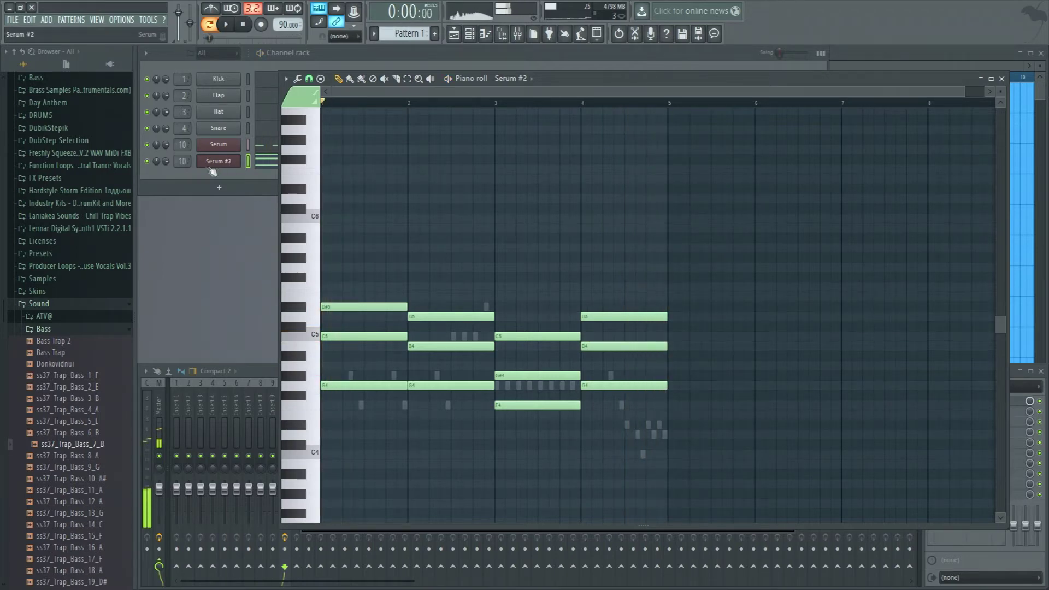
# - Lower oscillator A's level in Serum #2 to about 49% while auditioning the pattern
pyautogui.click(218, 161)
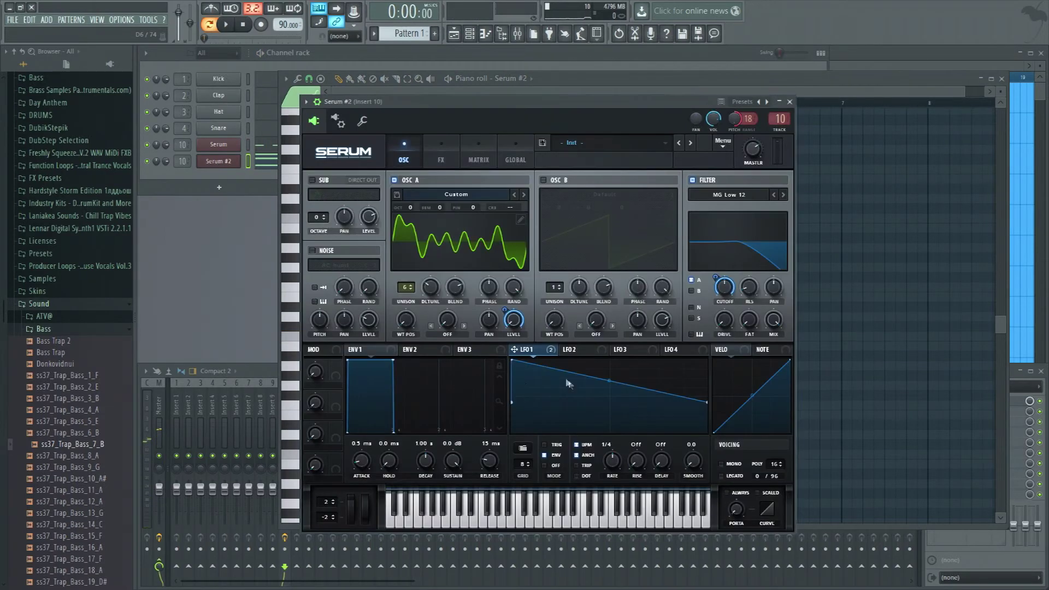
pyautogui.moveTo(516, 320)
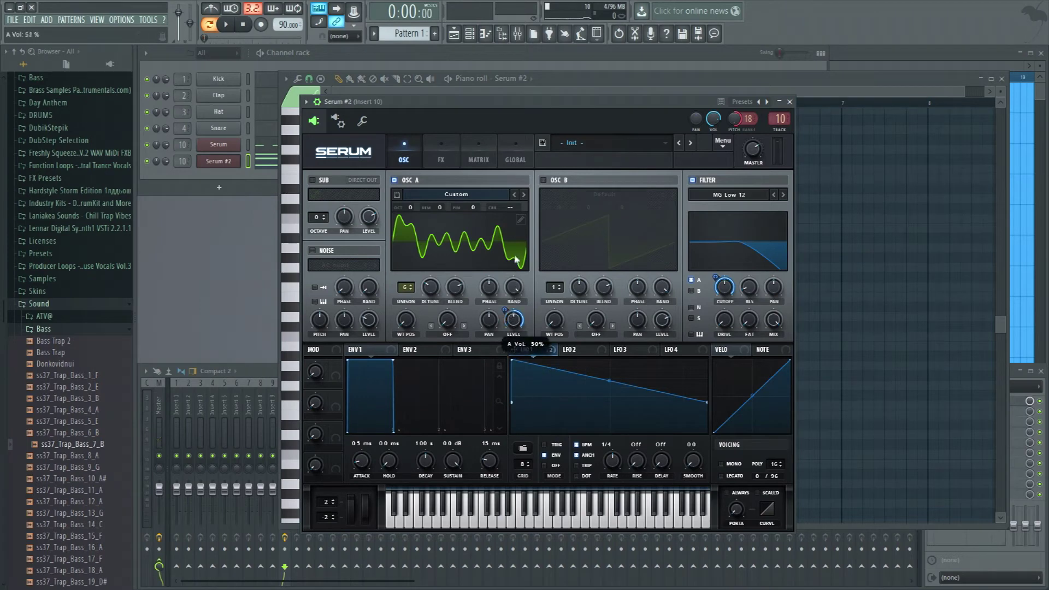
pyautogui.press('space')
pyautogui.press('space')
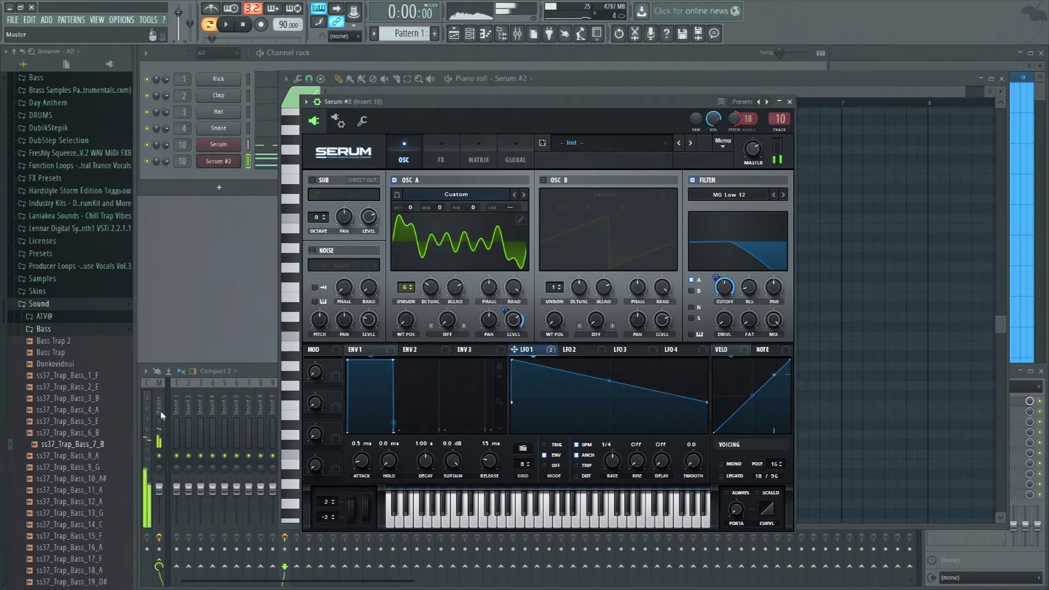
pyautogui.click(935, 414)
pyautogui.press('space')
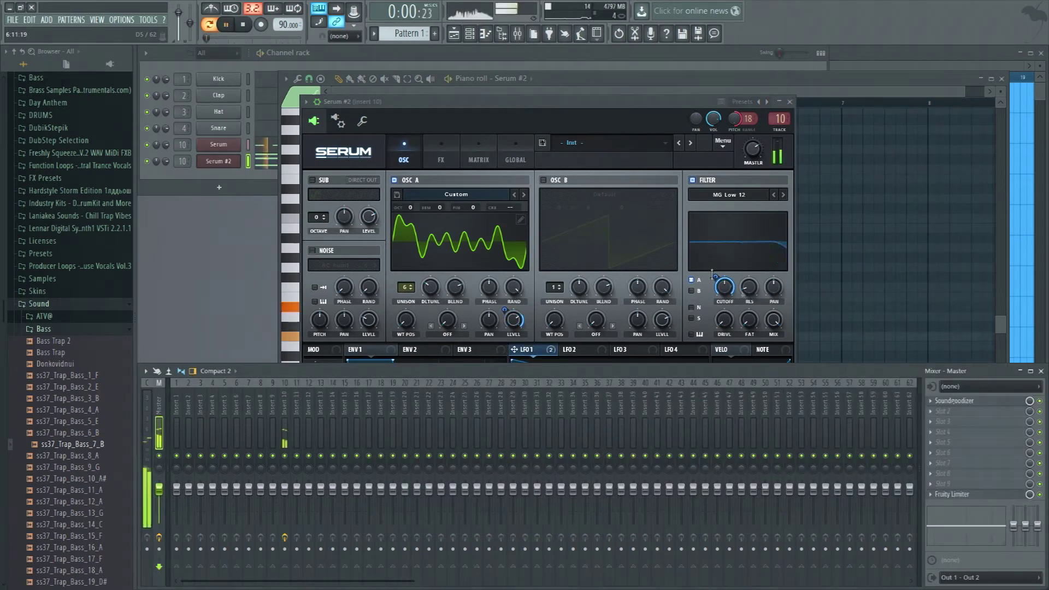
pyautogui.click(516, 289)
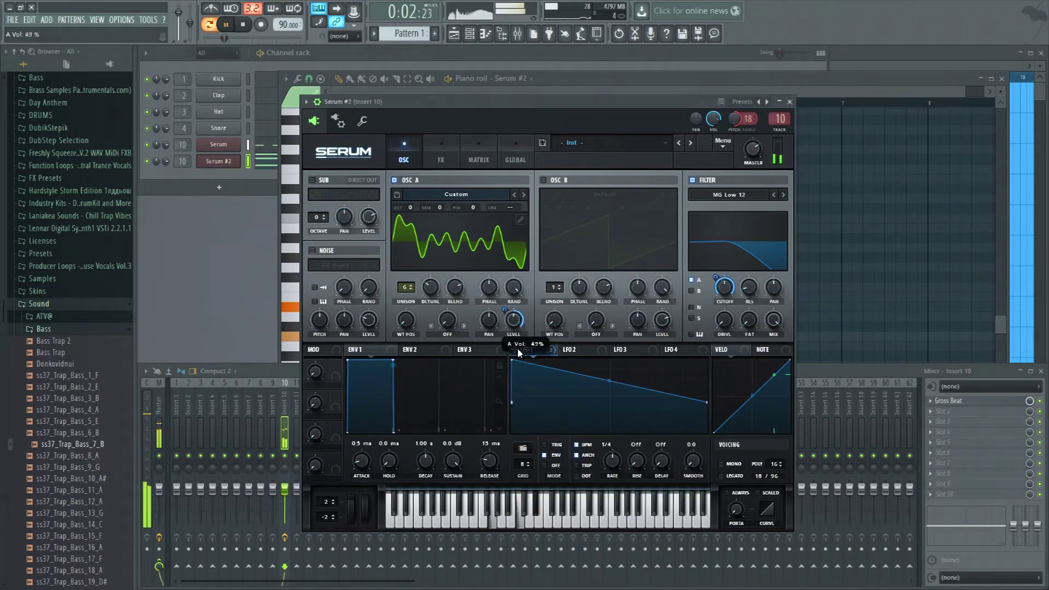
# - Route the Serum #2 channel to mixer insert 9 and replay the pattern
pyautogui.press('space')
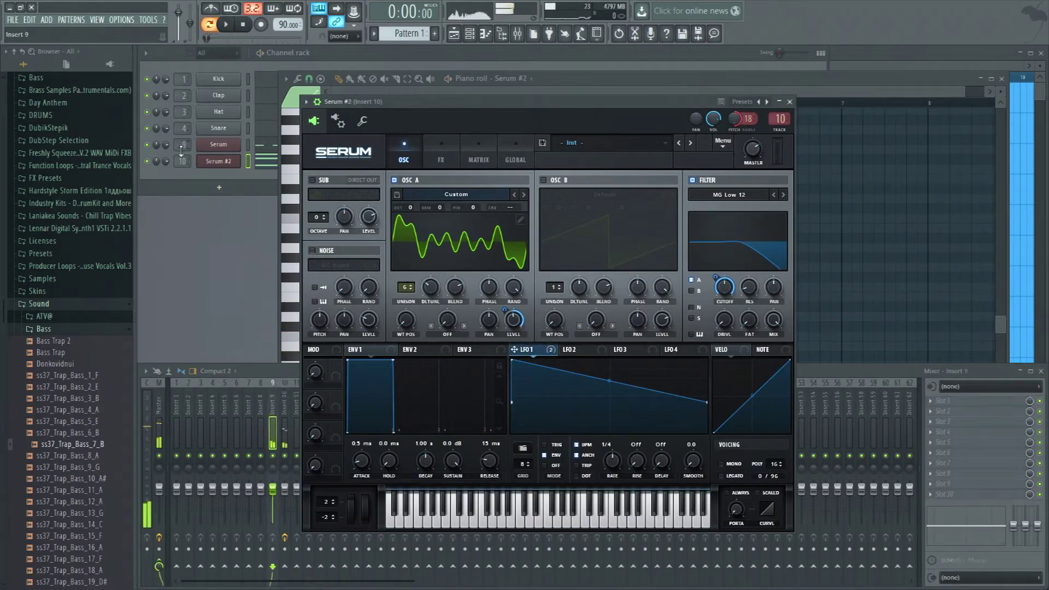
pyautogui.scroll(-1, 181, 158)
pyautogui.press('space')
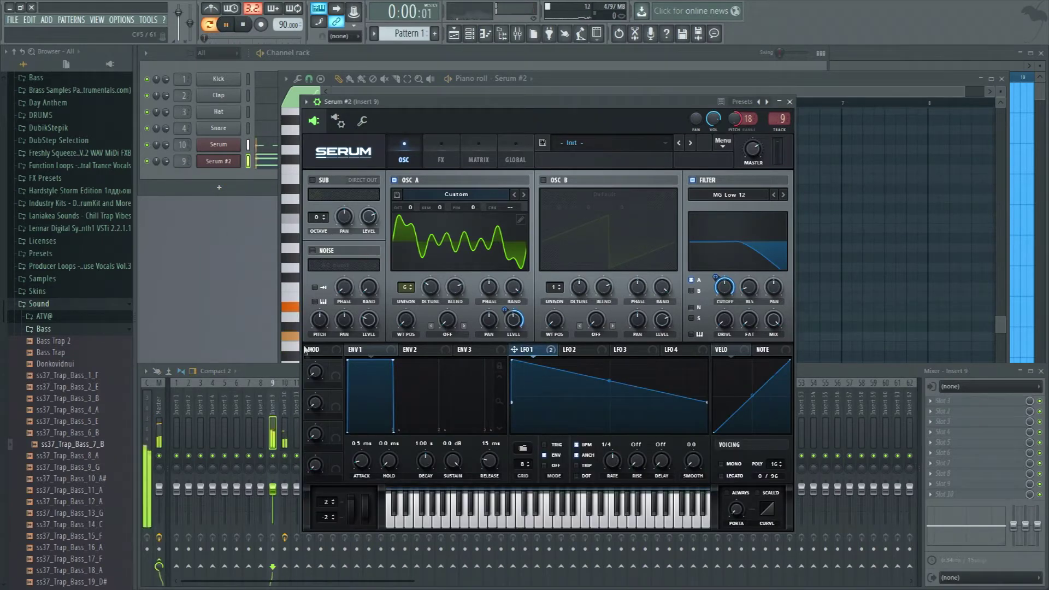
# - Add Fruity Parametric EQ 2 to slot 2 of mixer insert 10, after Gross Beat
pyautogui.click(287, 405)
pyautogui.press('space')
pyautogui.click(943, 411)
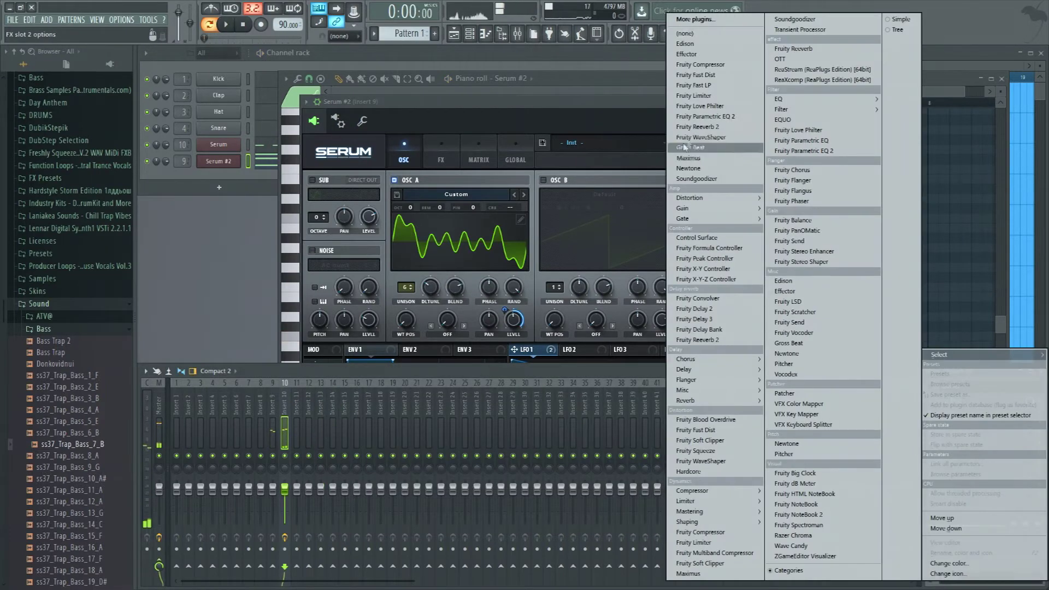
pyautogui.click(702, 116)
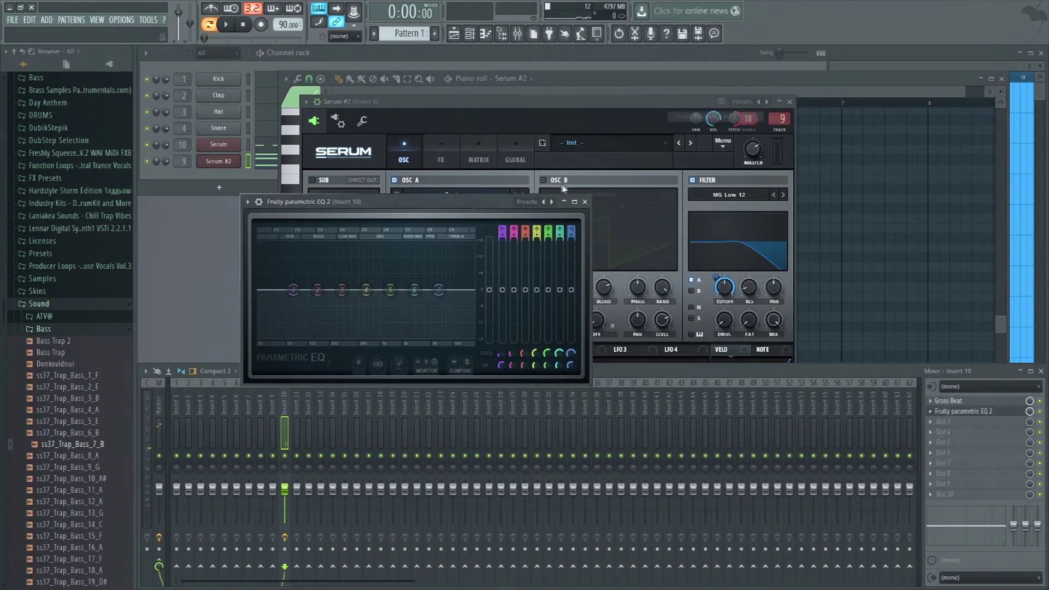
pyautogui.moveTo(464, 204); pyautogui.dragTo(569, 204)
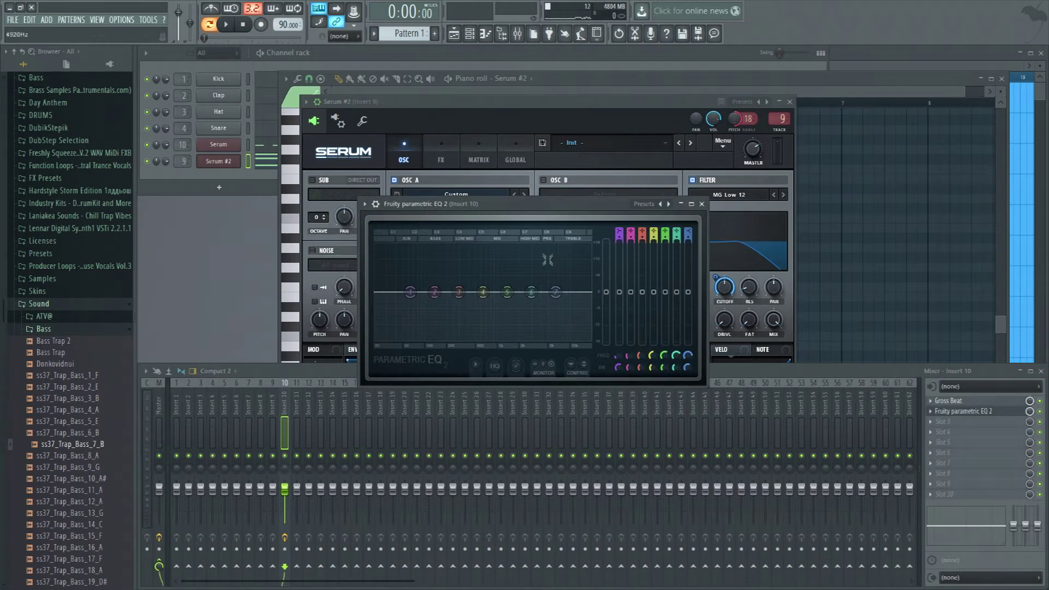
# - Shape insert 10's EQ during playback with a deep band 2 cut, milder cuts in bands 3 and 7, and slight boosts in bands 5 and 6
pyautogui.press('space')
pyautogui.moveTo(555, 292)
pyautogui.mouseDown()
pyautogui.moveTo(554, 305)
pyautogui.moveTo(531, 287)
pyautogui.moveTo(506, 289)
pyautogui.moveTo(456, 309)
pyautogui.moveTo(454, 321)
pyautogui.moveTo(483, 293)
pyautogui.moveTo(455, 312)
pyautogui.moveTo(435, 302)
pyautogui.moveTo(437, 315)
pyautogui.moveTo(456, 298)
pyautogui.moveTo(433, 314)
pyautogui.mouseUp()
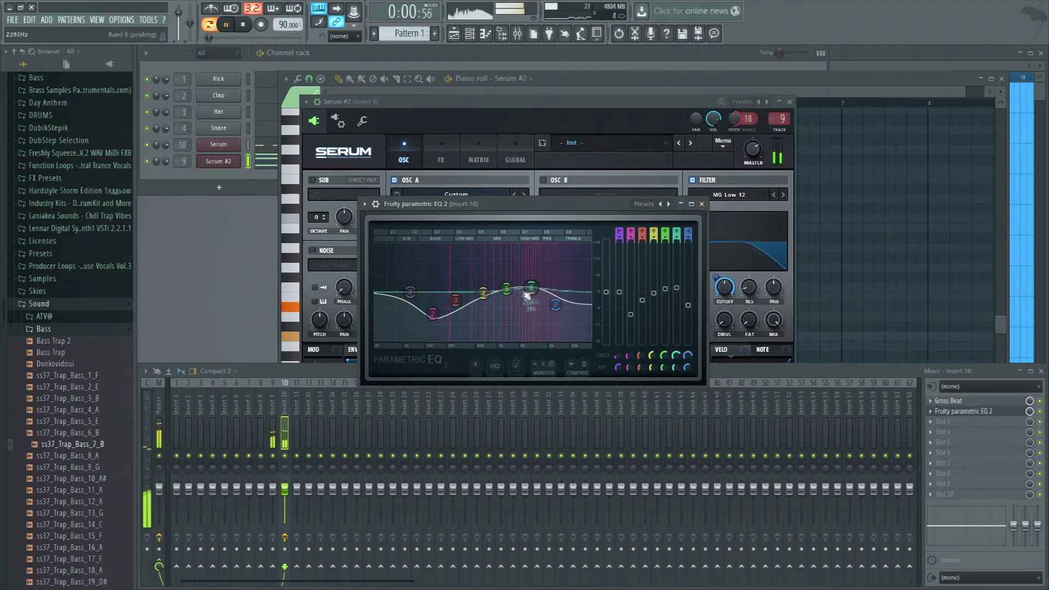
pyautogui.click(703, 205)
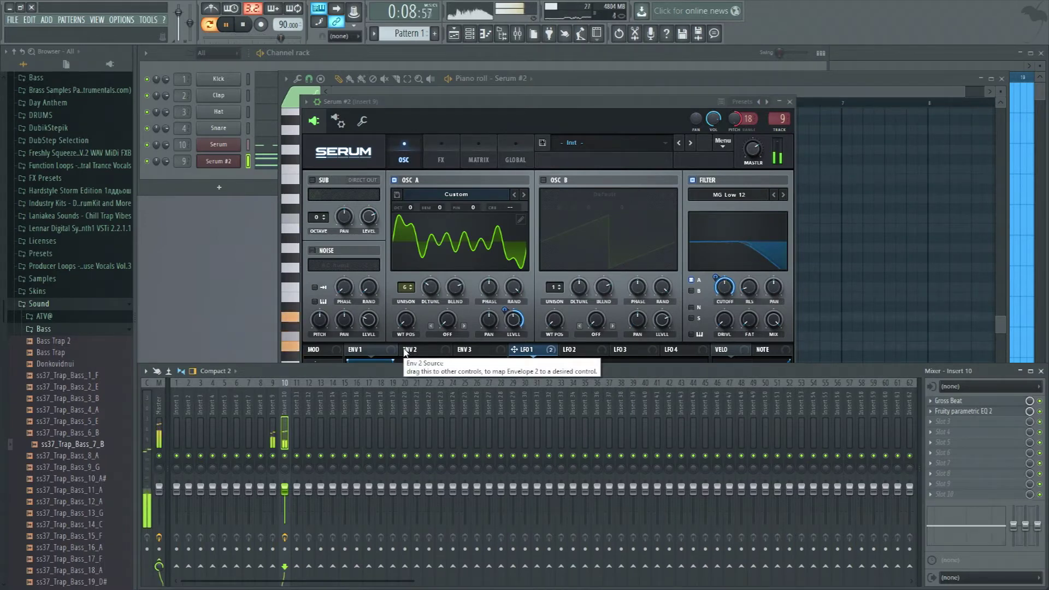
# - Add Fruity Parametric EQ 2 to slot 1 of mixer insert 9, cutting band 2 and slightly boosting bands 5 and 6
pyautogui.click(273, 396)
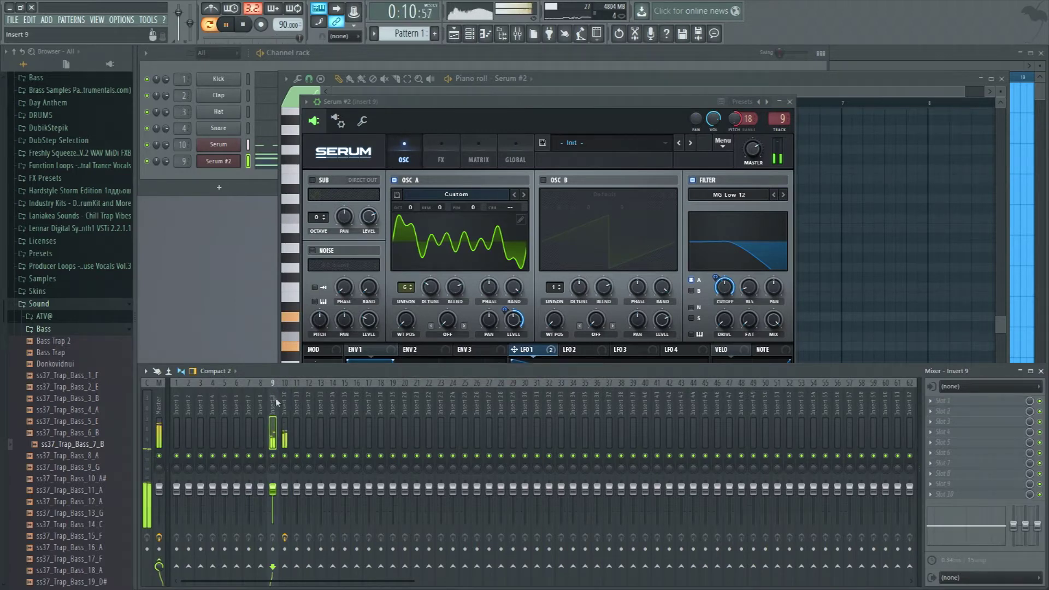
pyautogui.click(952, 407)
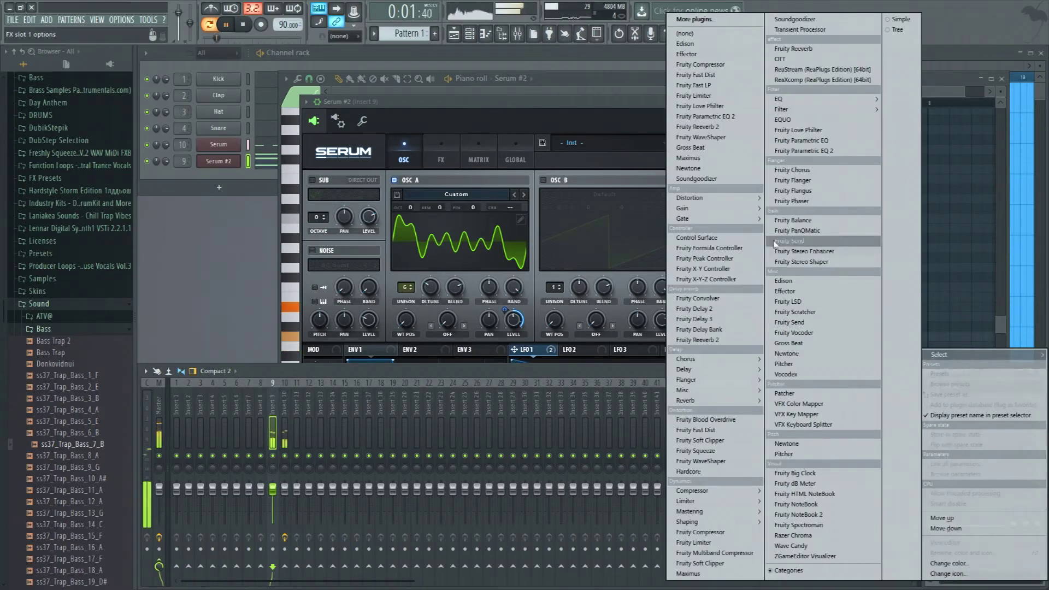
pyautogui.click(716, 117)
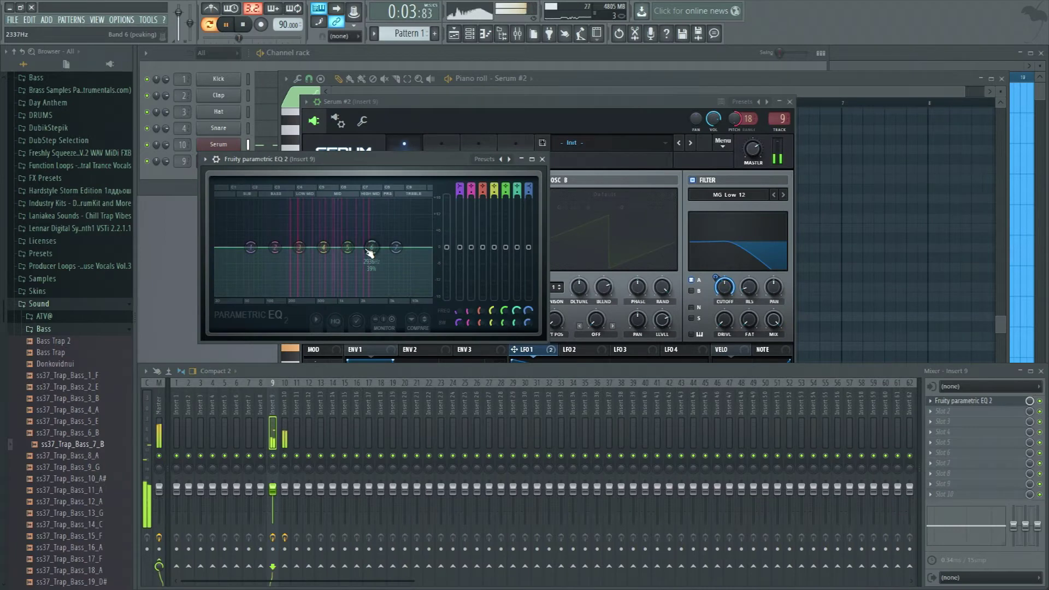
pyautogui.moveTo(350, 250); pyautogui.dragTo(346, 243)
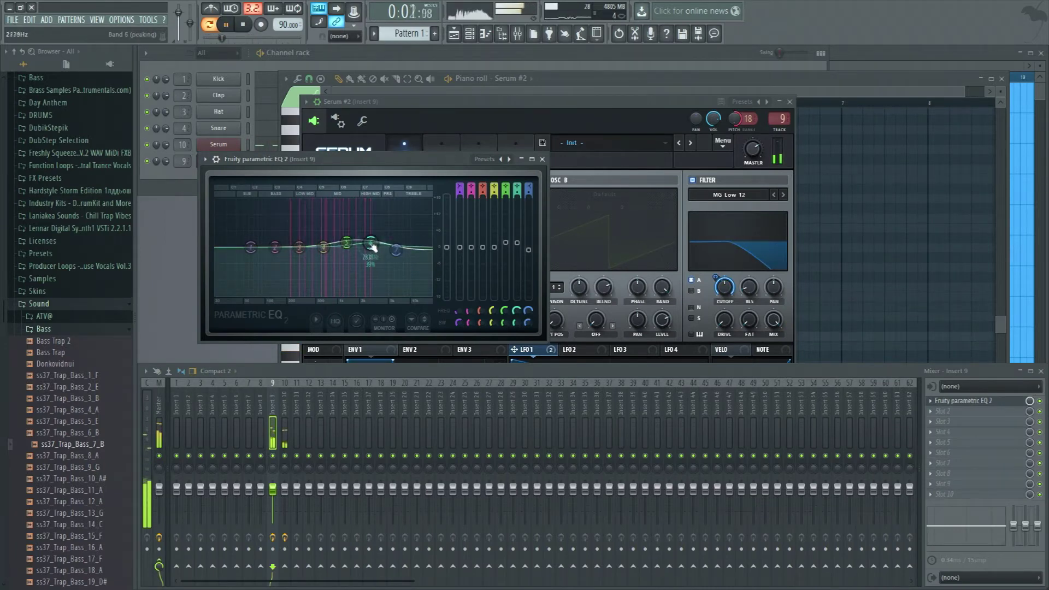
pyautogui.moveTo(327, 252)
pyautogui.mouseDown()
pyautogui.moveTo(273, 260)
pyautogui.moveTo(298, 247)
pyautogui.mouseUp()
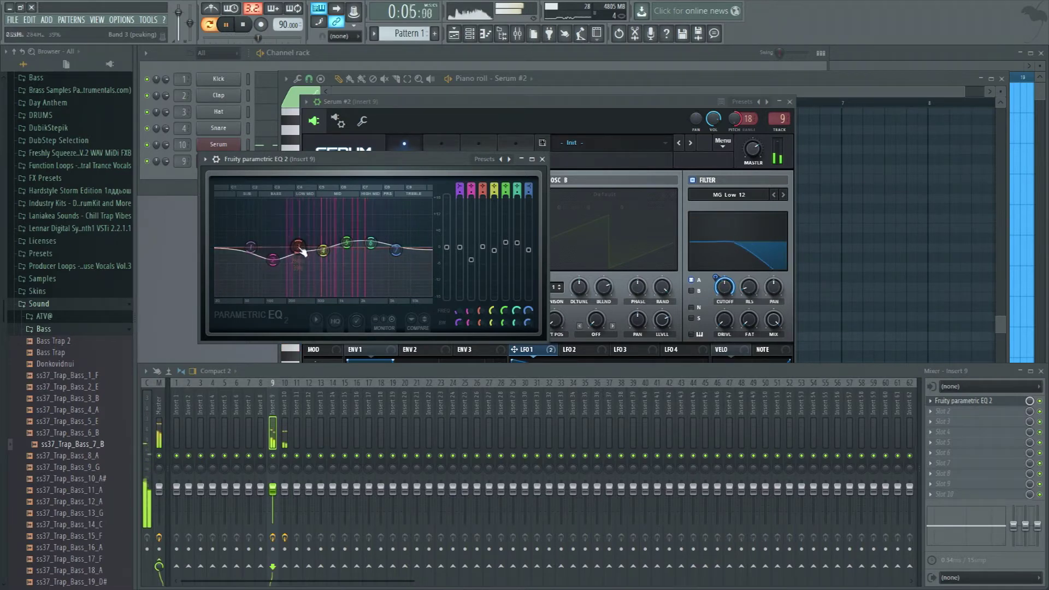
pyautogui.click(542, 159)
# - Redraw the harmonics in bins 1 to 4 and bin 8 in the wavetable editor of Serum #2's oscillator A
pyautogui.click(522, 221)
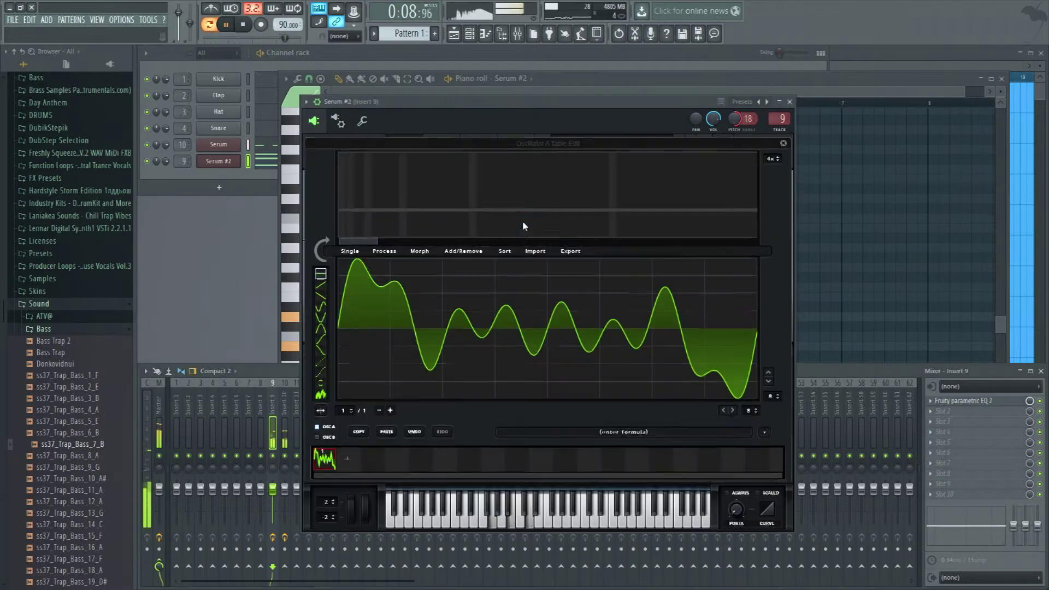
pyautogui.click(340, 185)
pyautogui.click(351, 167)
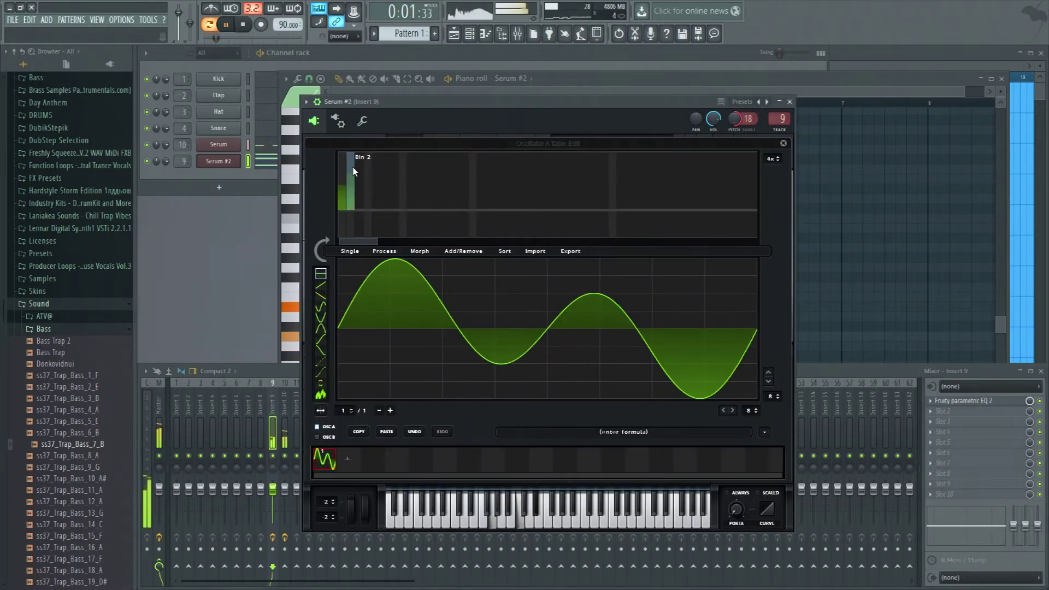
pyautogui.moveTo(359, 165); pyautogui.dragTo(368, 162)
pyautogui.click(403, 165)
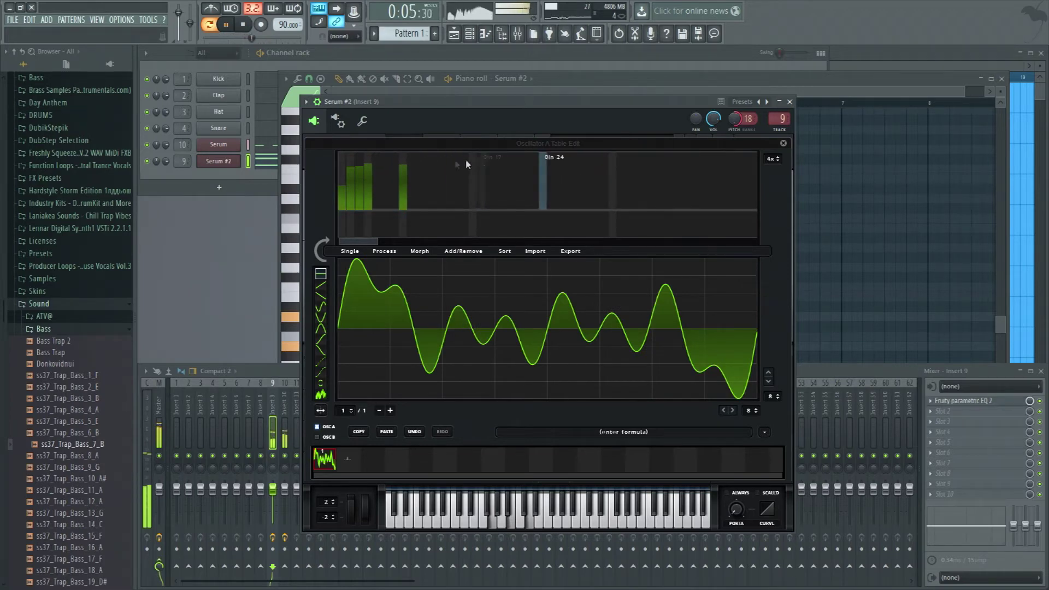
# - Raise harmonic bin 1 to full height in Serum #2's oscillator A wavetable, then close the plugin and stop playback
pyautogui.moveTo(339, 172); pyautogui.dragTo(340, 142)
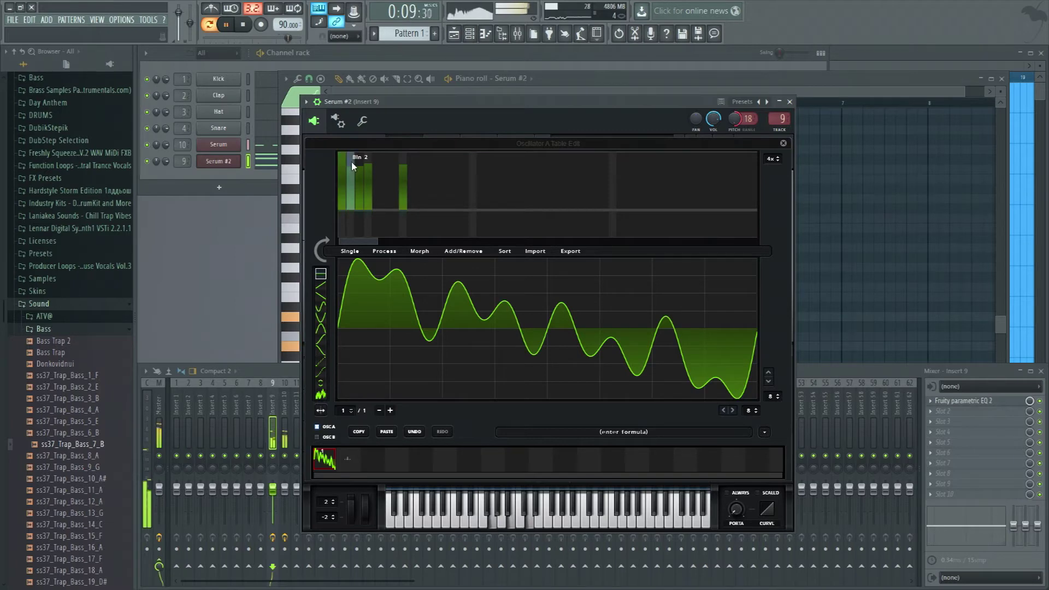
pyautogui.click(790, 102)
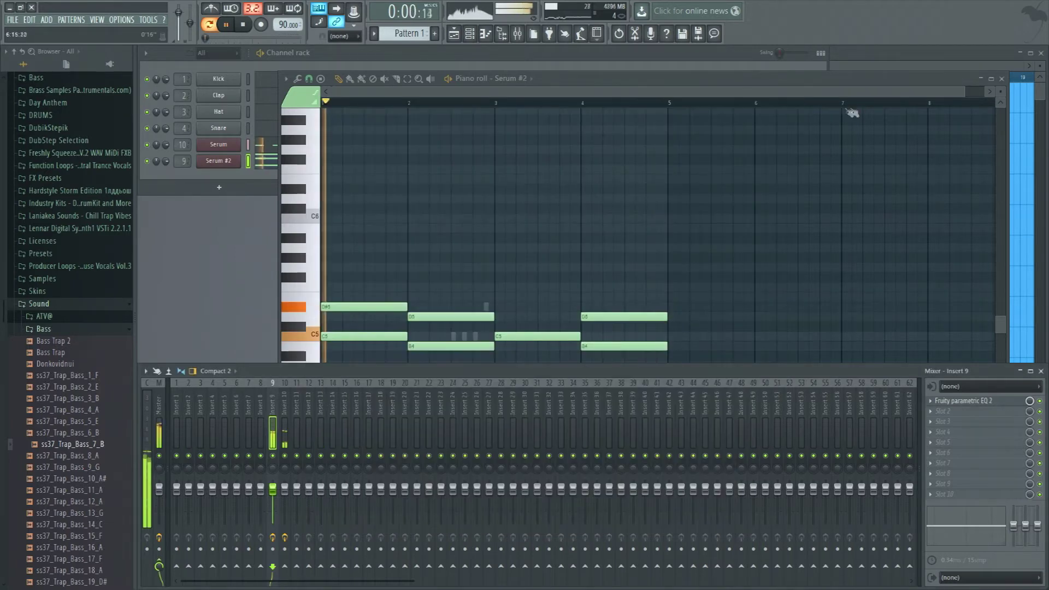
pyautogui.click(726, 106)
pyautogui.press('space')
# - Split Pattern 1 by channel and place four consecutive Serum #2 clips on playlist Track 1, starting at bar 1
pyautogui.moveTo(697, 213); pyautogui.dragTo(320, 510)
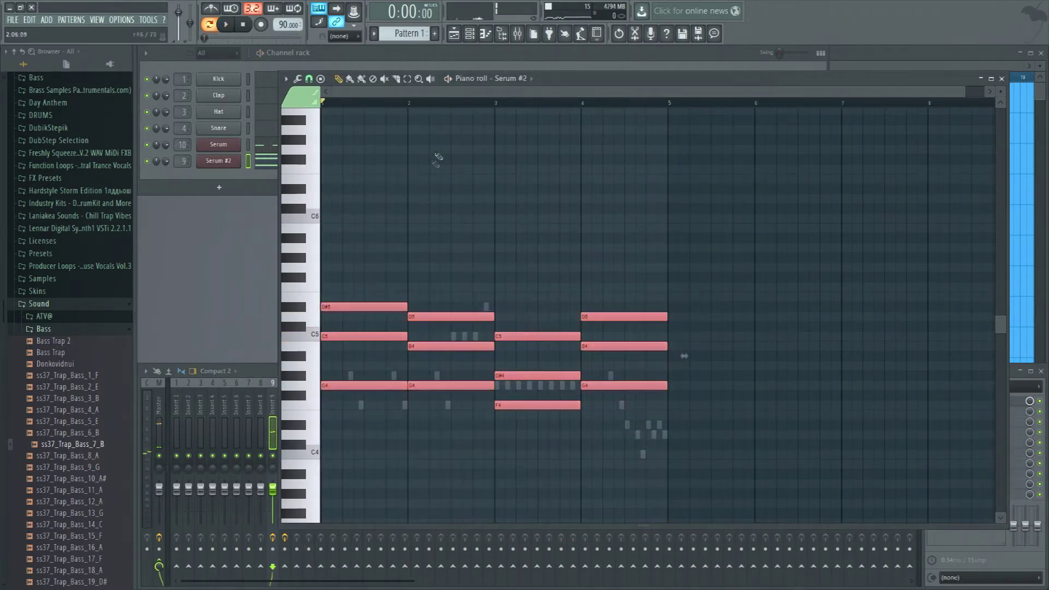
pyautogui.press('F7')
pyautogui.click(909, 49)
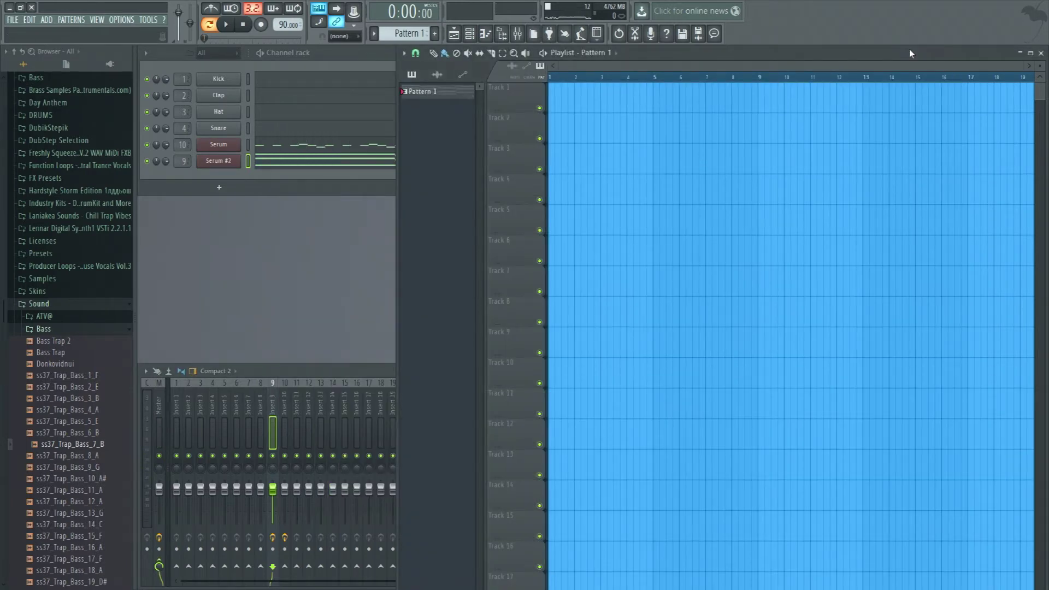
pyautogui.click(327, 58)
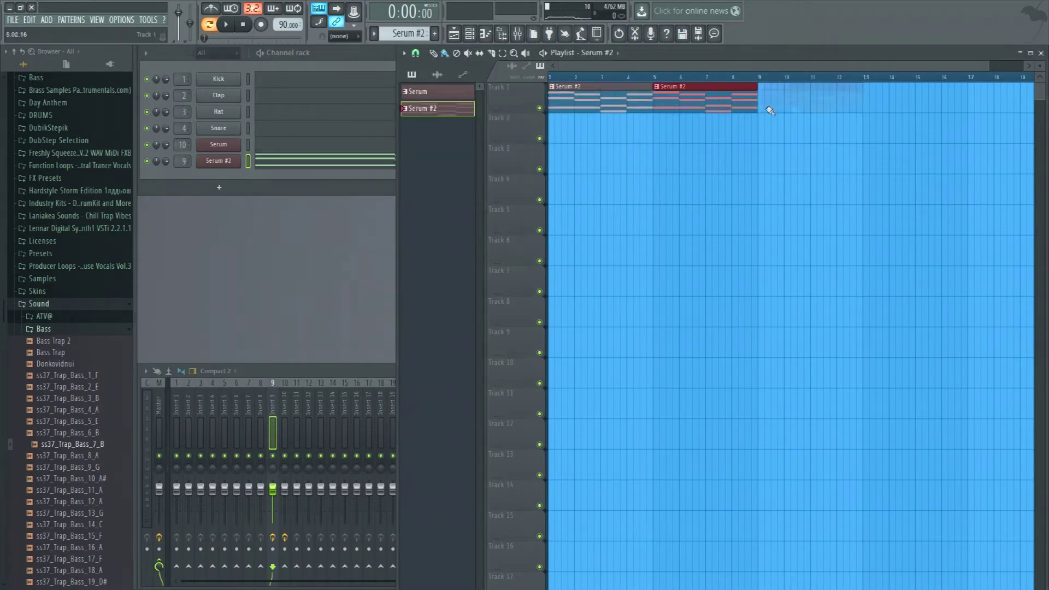
pyautogui.press('space')
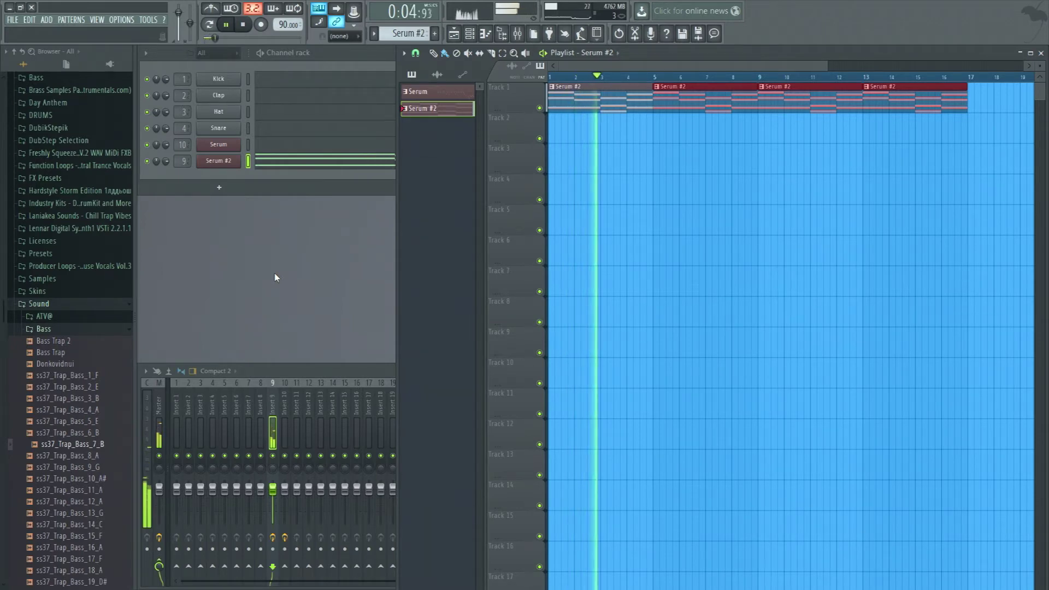
pyautogui.press('space')
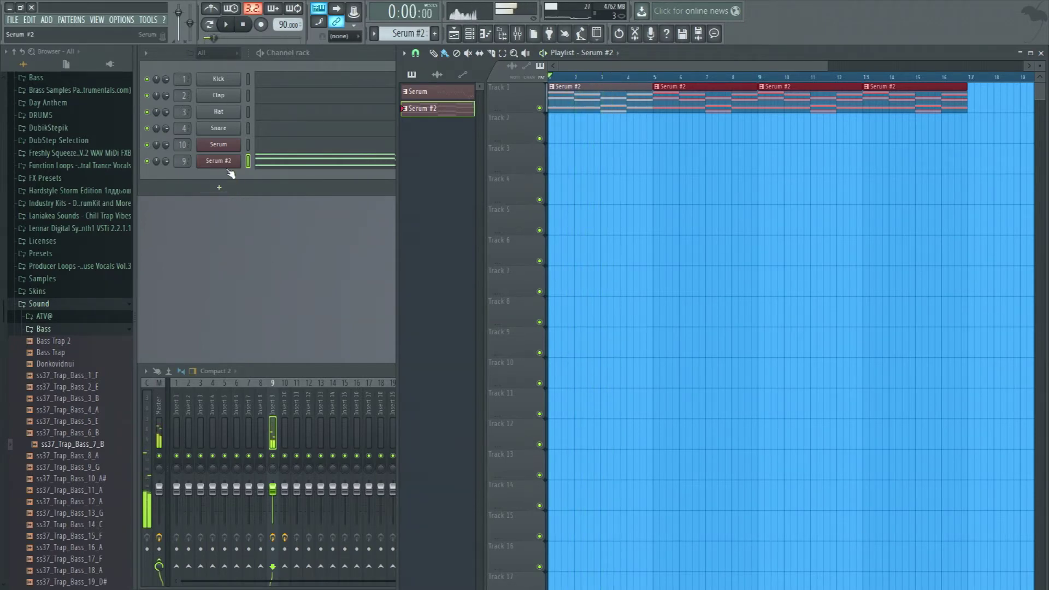
# - Reshape Serum #2's LFO 1 with a short ramp from mid-level up to the peak and a gradual decline to about half height
pyautogui.click(218, 161)
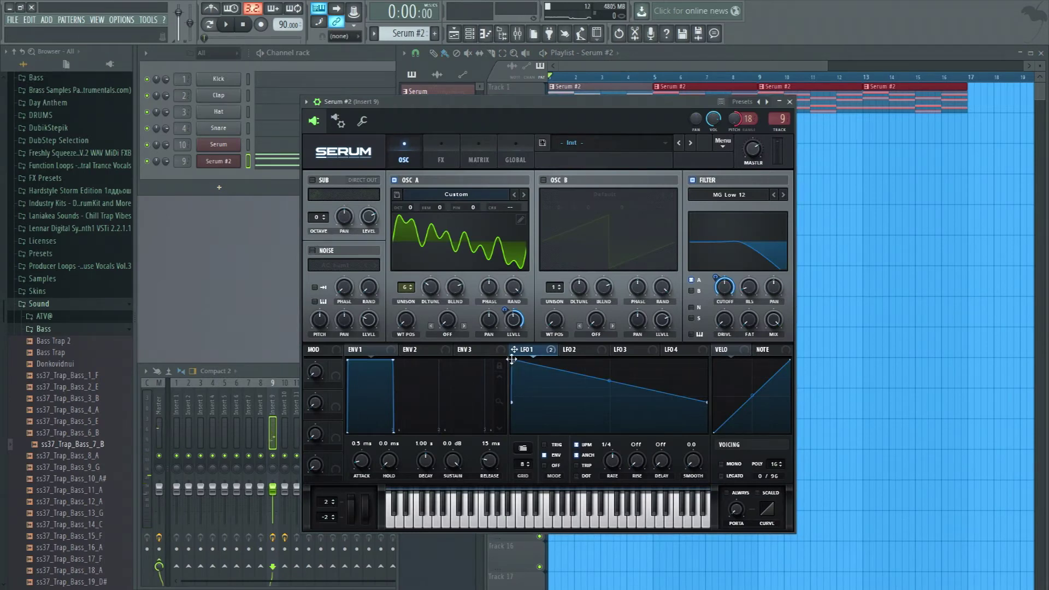
pyautogui.press('space')
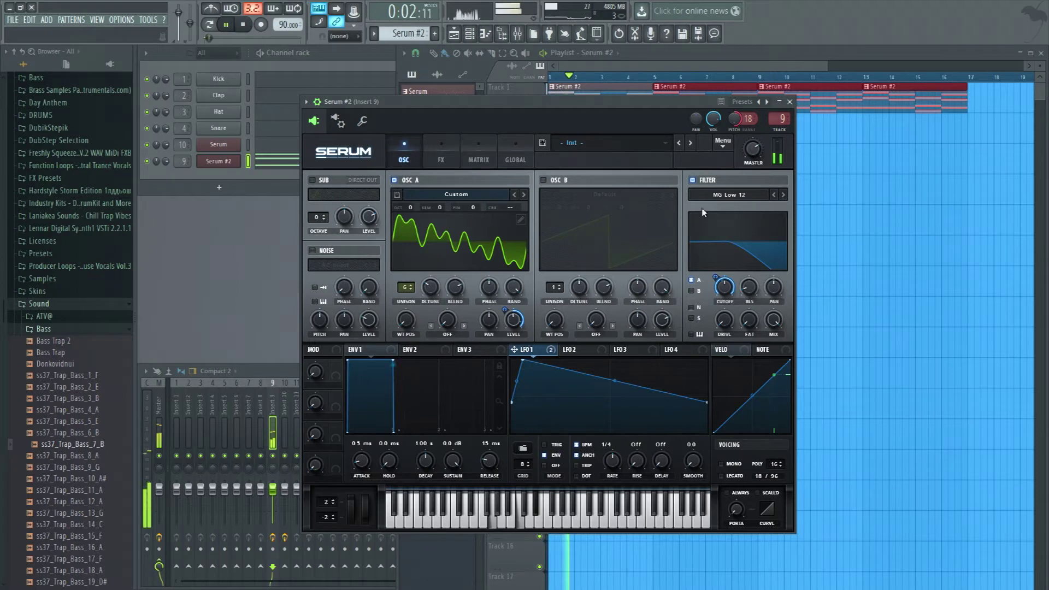
pyautogui.press('space')
pyautogui.moveTo(514, 414); pyautogui.dragTo(512, 432)
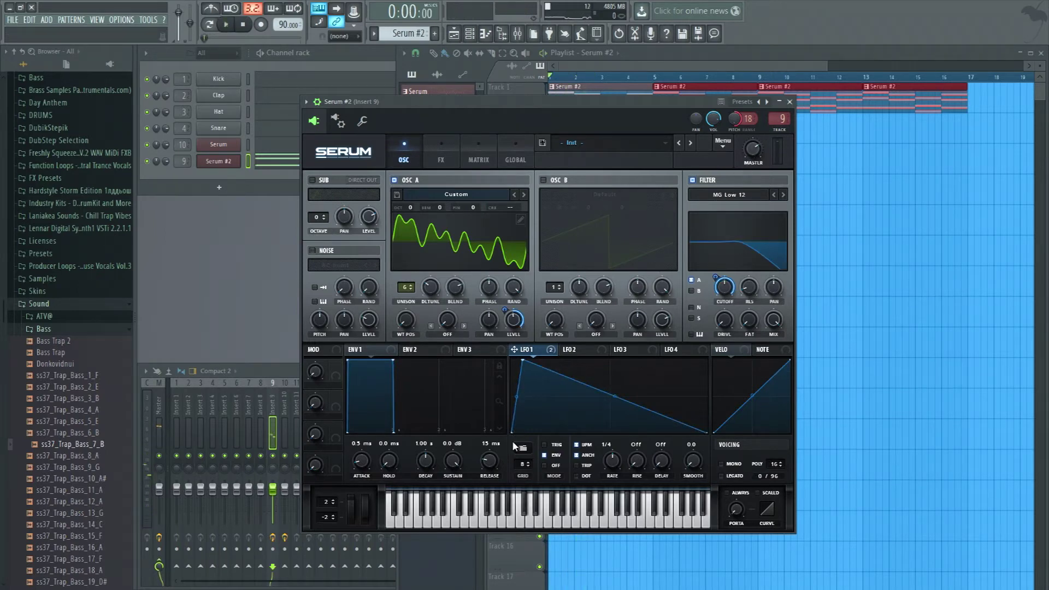
pyautogui.press('space')
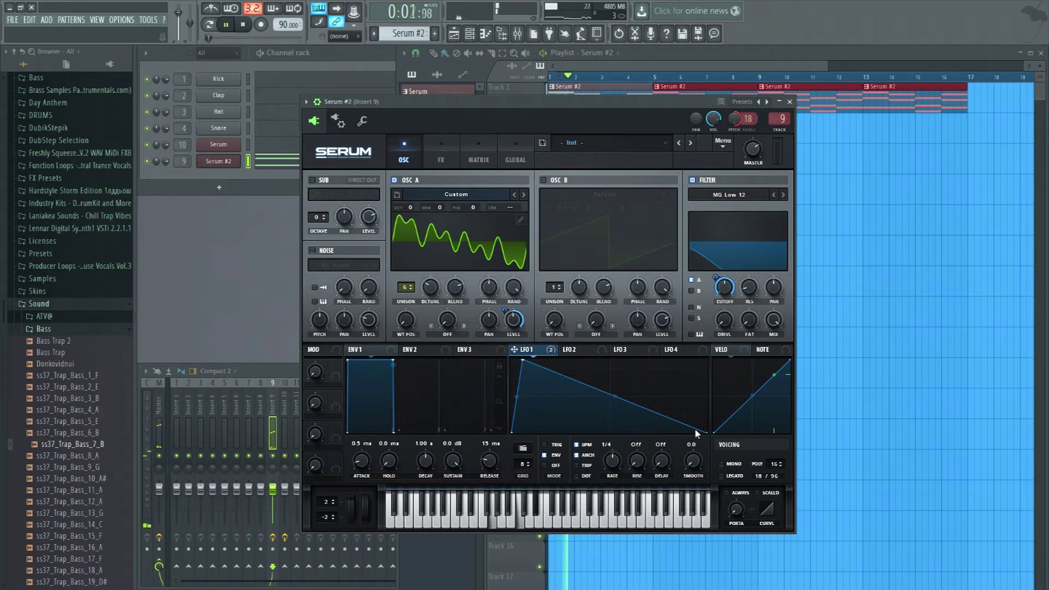
pyautogui.press('space')
pyautogui.moveTo(705, 431); pyautogui.dragTo(706, 402)
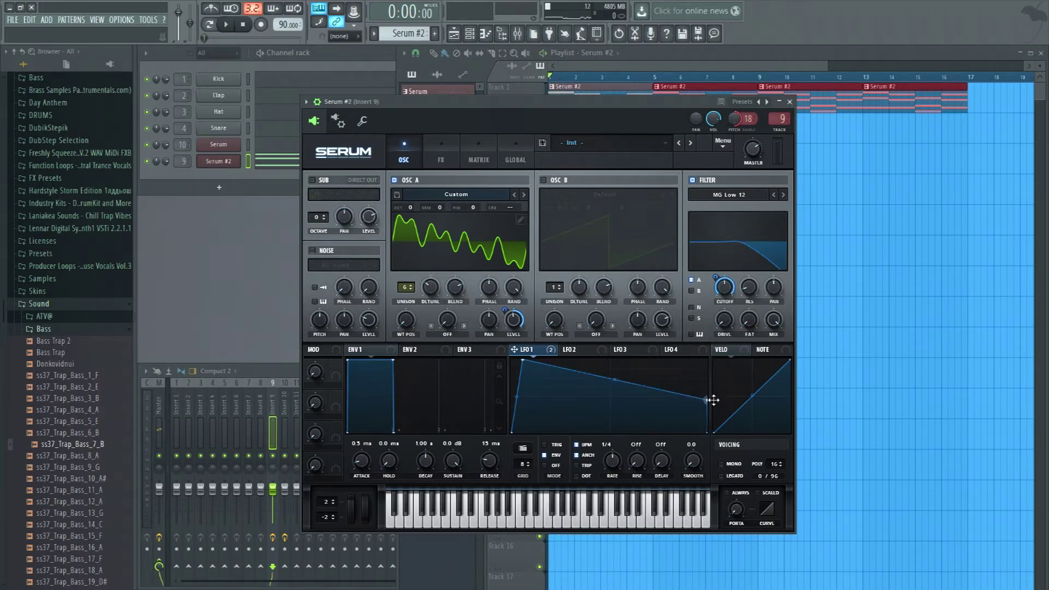
pyautogui.press('space')
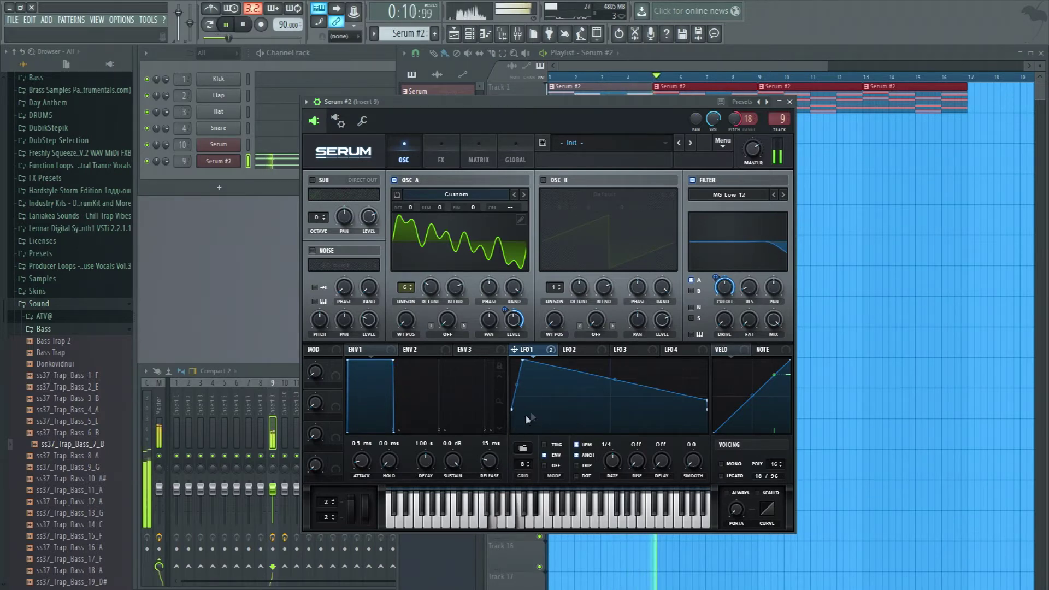
pyautogui.click(789, 102)
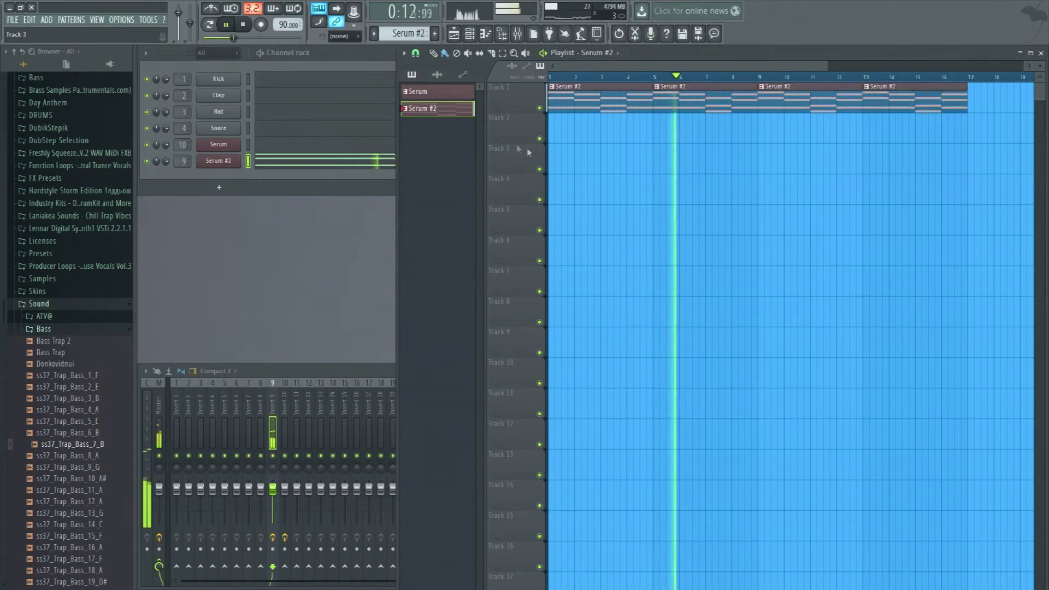
pyautogui.press('space')
# - Place two consecutive Serum clips on playlist Track 2 from bar 9 to bar 17 and play the arrangement
pyautogui.moveTo(765, 134); pyautogui.dragTo(880, 132)
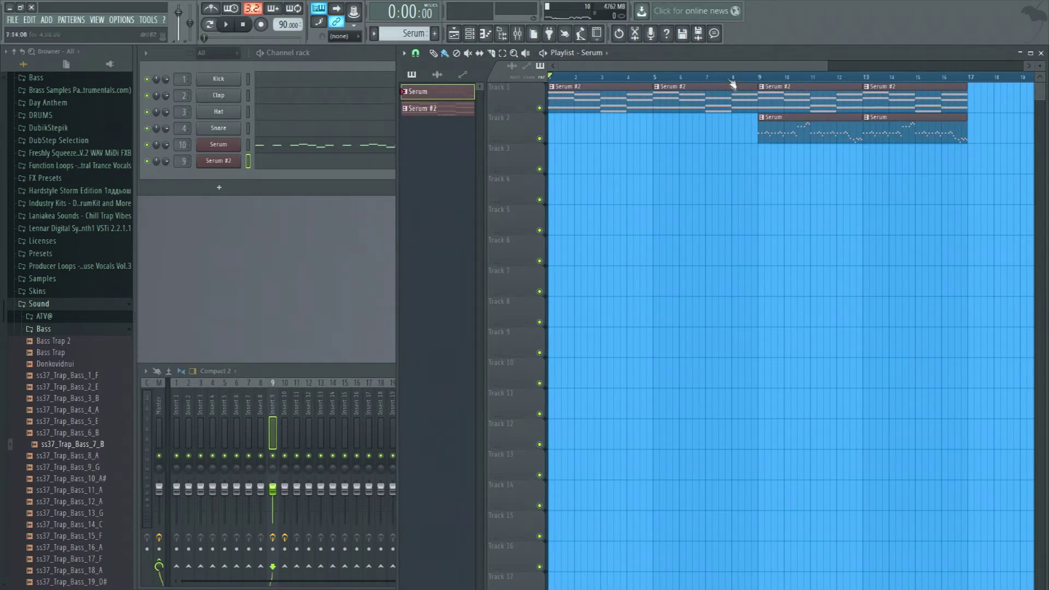
pyautogui.keyDown('ctrl'); pyautogui.scroll(-2, 727, 83); pyautogui.keyUp('ctrl')
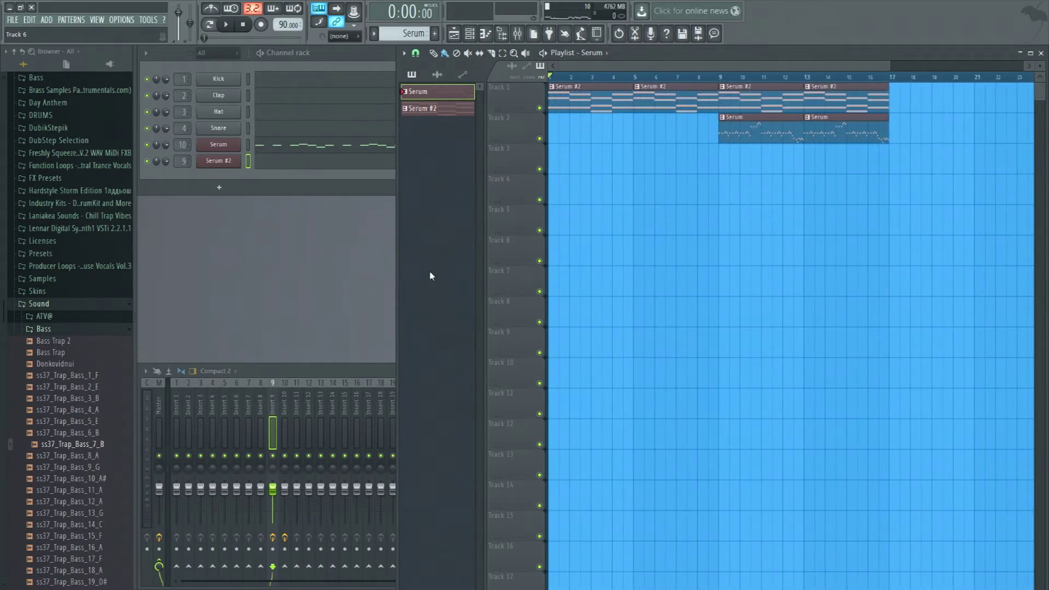
pyautogui.press('space')
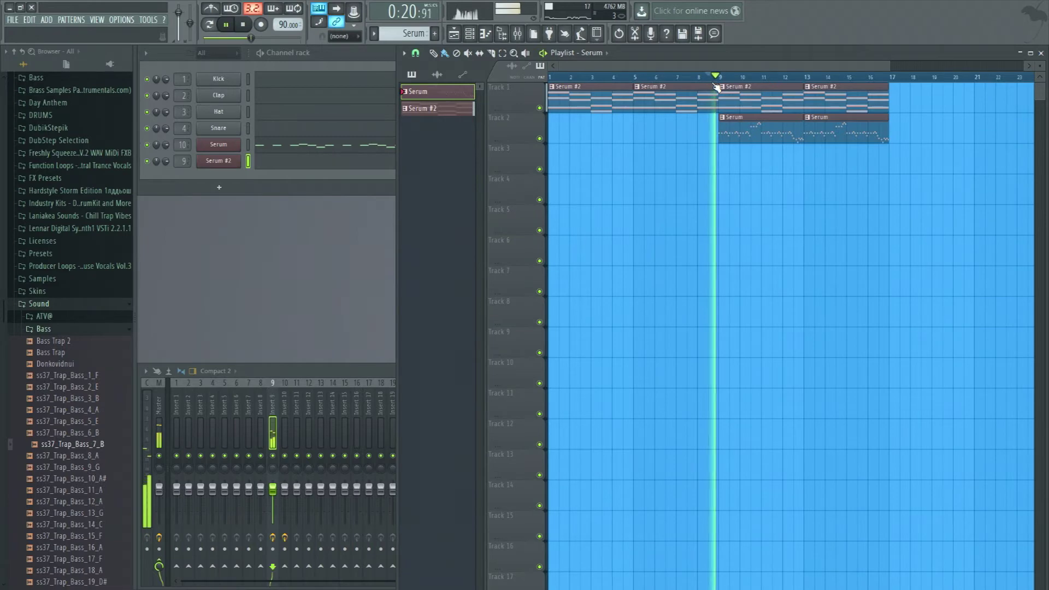
pyautogui.press('space')
# - Add Effector to slot 3 of mixer insert 10, set it to Filter, and create an automation clip for its X Param
pyautogui.click(284, 404)
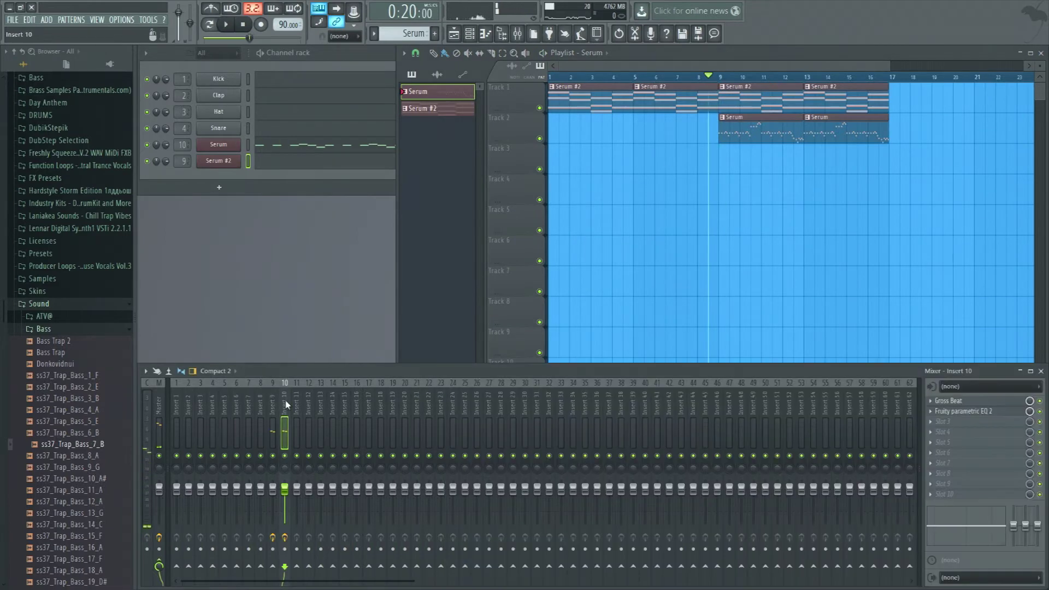
pyautogui.click(959, 430)
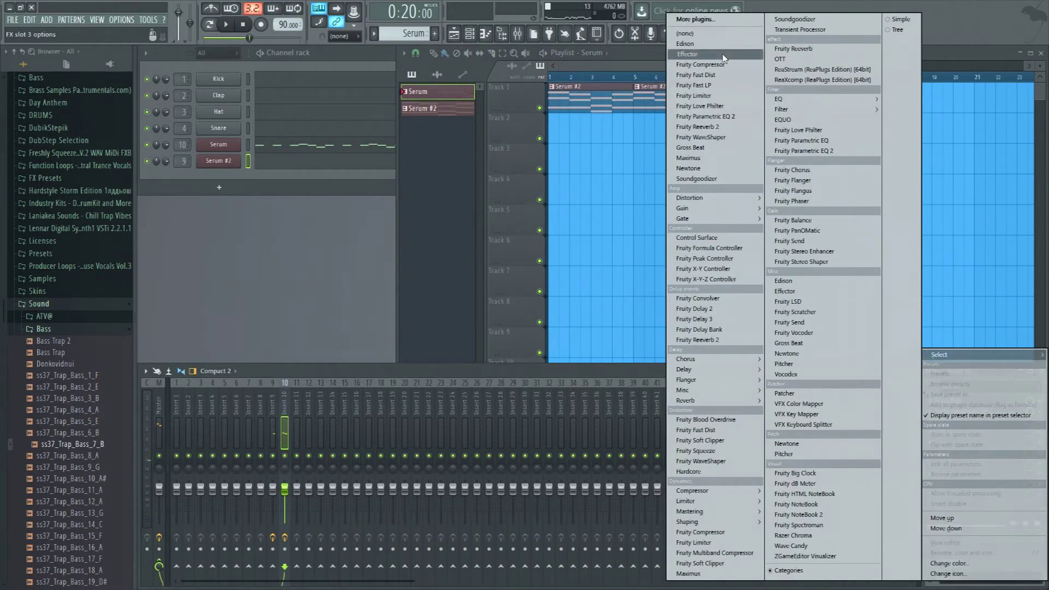
pyautogui.click(710, 81)
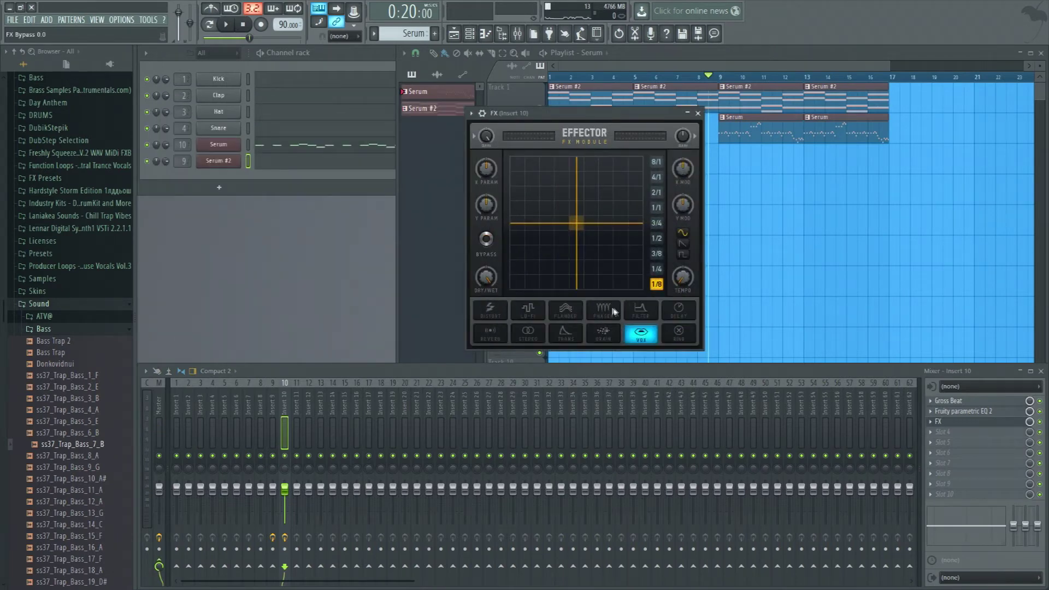
pyautogui.click(651, 313)
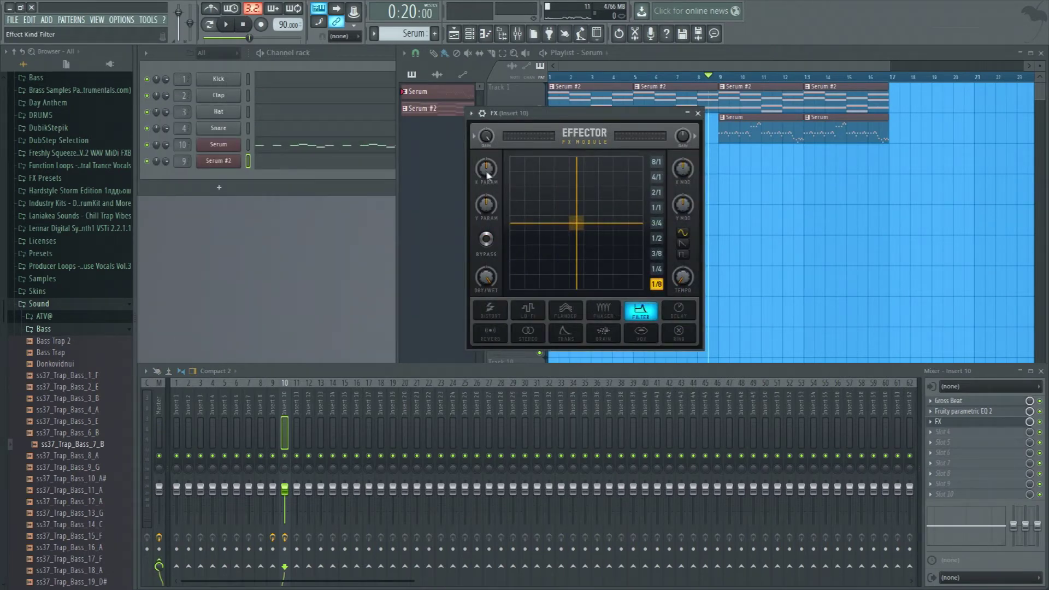
pyautogui.rightClick(484, 175)
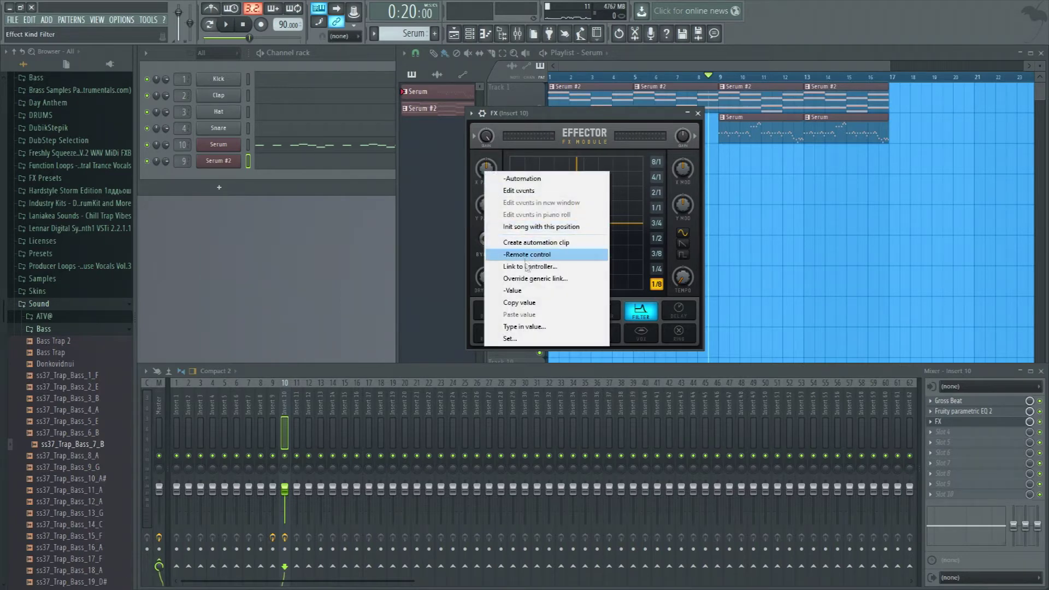
pyautogui.click(534, 241)
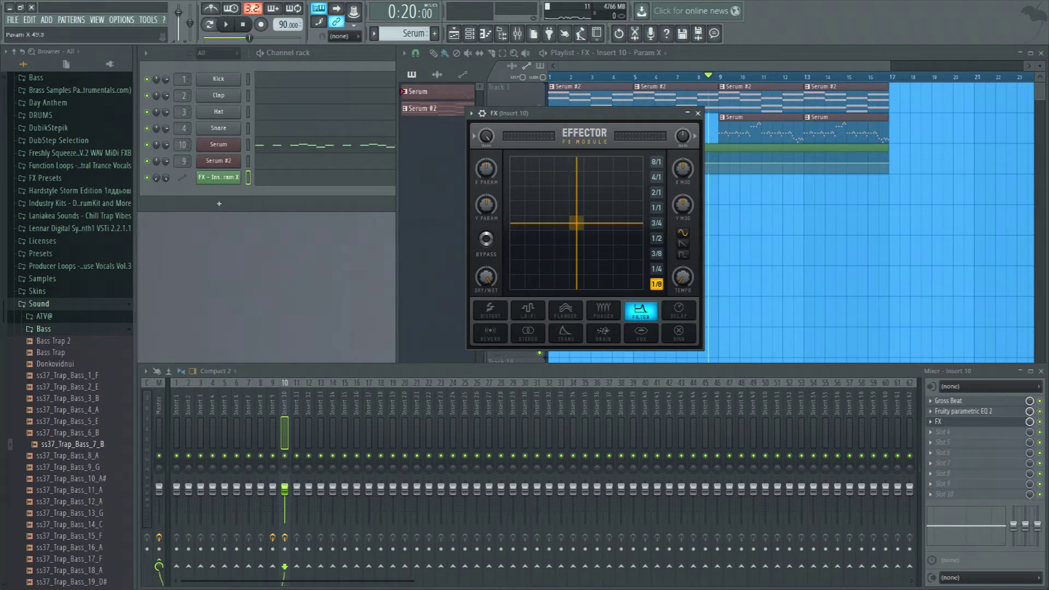
# - Lower Effector's X Param to about 29% during playback and copy its value
pyautogui.press('space')
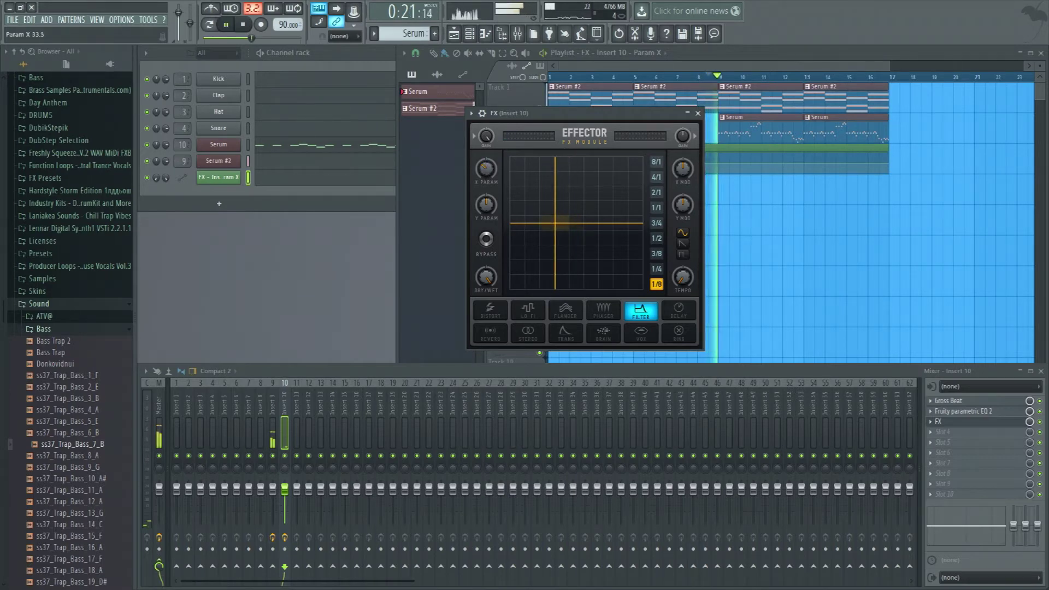
pyautogui.moveTo(489, 168); pyautogui.dragTo(489, 169)
pyautogui.press('space')
pyautogui.rightClick(487, 168)
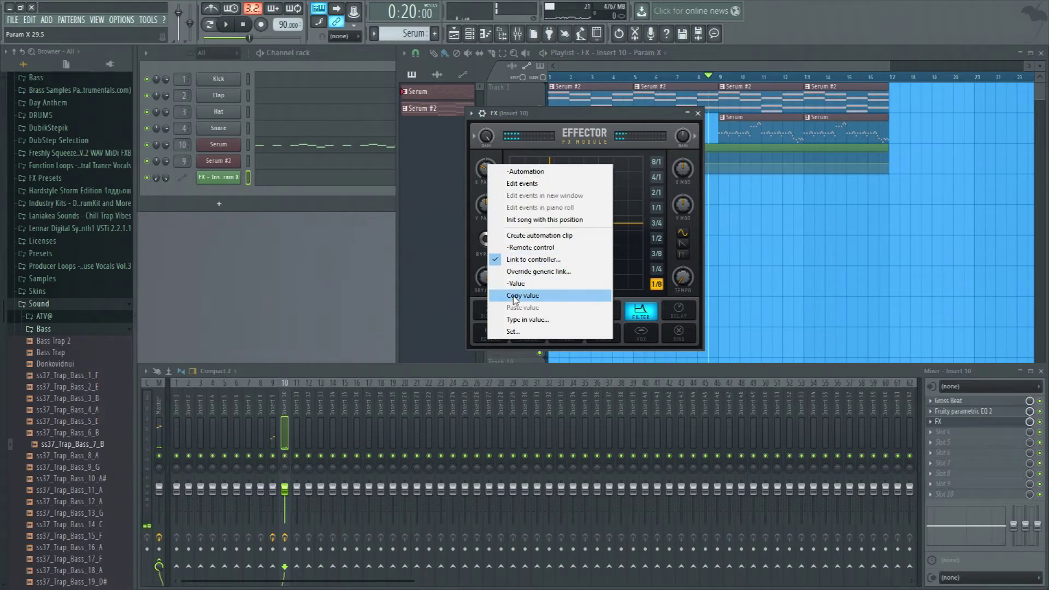
pyautogui.click(538, 294)
pyautogui.click(697, 113)
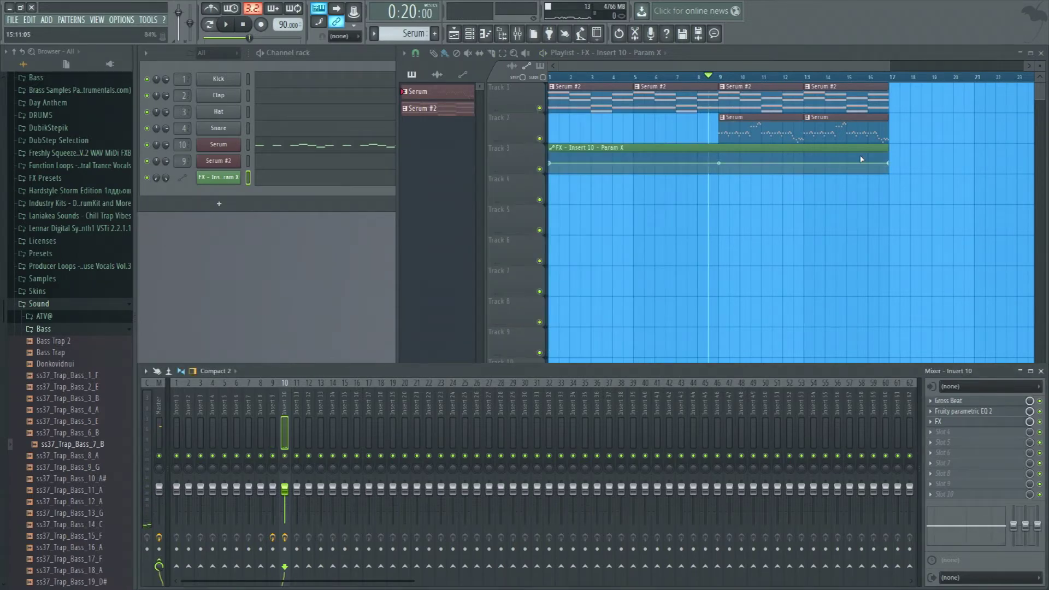
# - Paste the copied 29% value onto the Param X automation clip's points at bars 1 and 9, then play the filter rise
pyautogui.rightClick(550, 167)
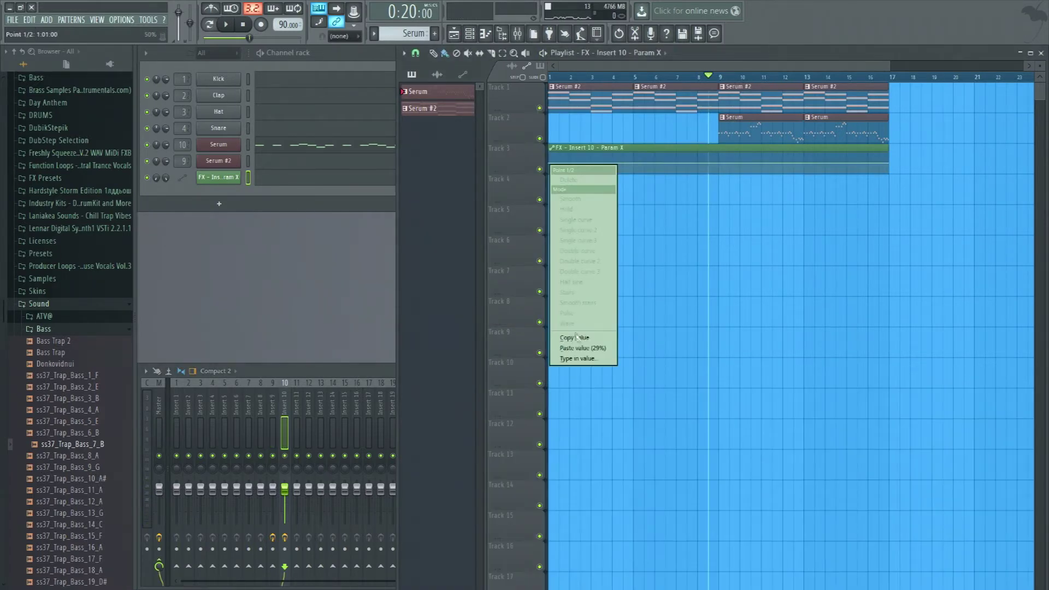
pyautogui.click(582, 348)
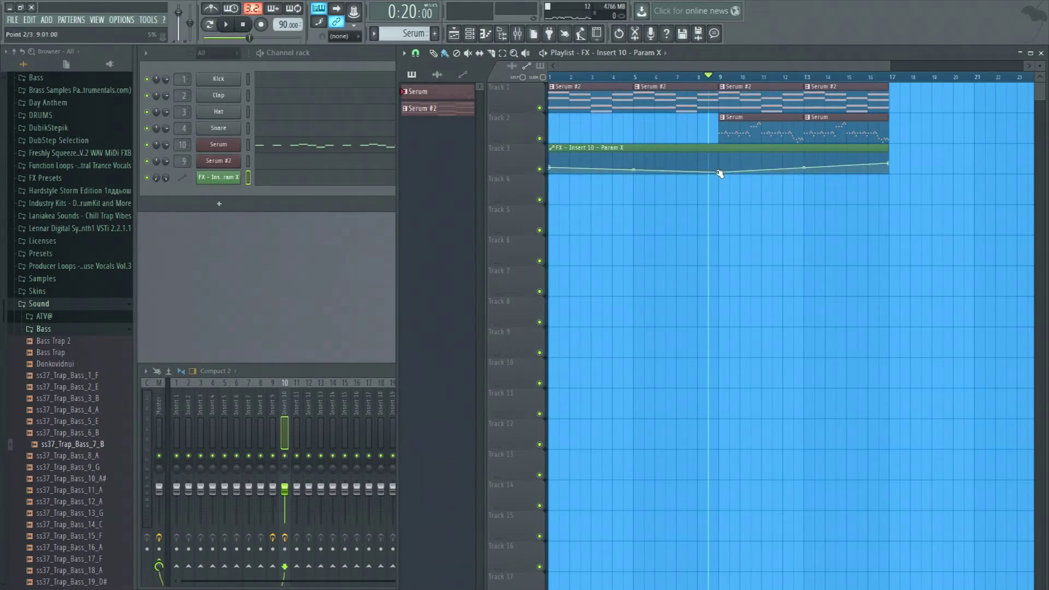
pyautogui.rightClick(711, 170)
pyautogui.click(765, 359)
pyautogui.press('space')
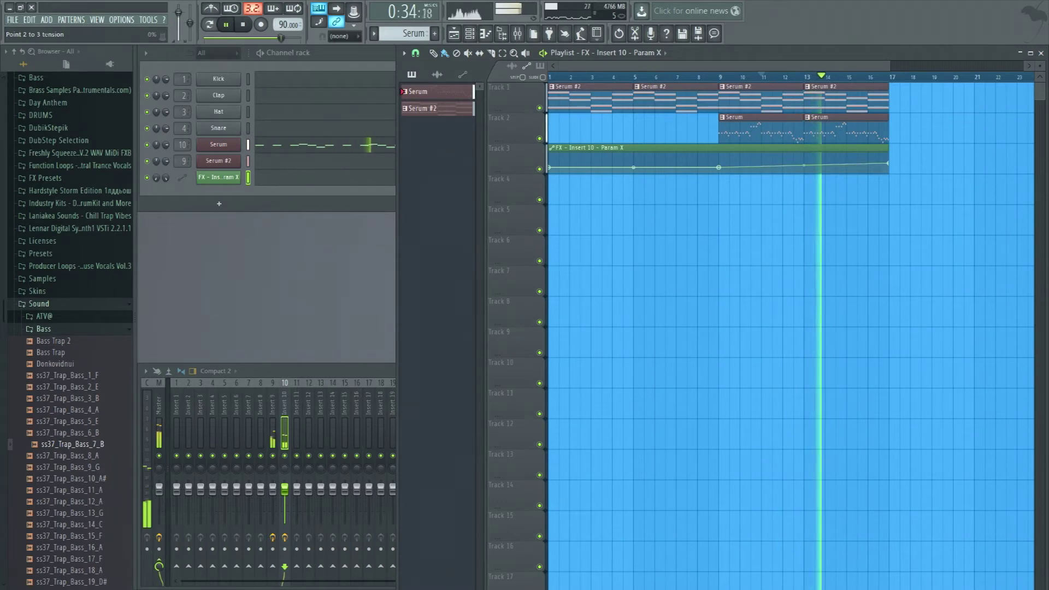
pyautogui.press('space')
# - Duplicate the Serum #2 and Serum clips of bars 9 to 17 repeatedly on Tracks 1 and 2, continuing from bar 17
pyautogui.moveTo(814, 66); pyautogui.dragTo(643, 143)
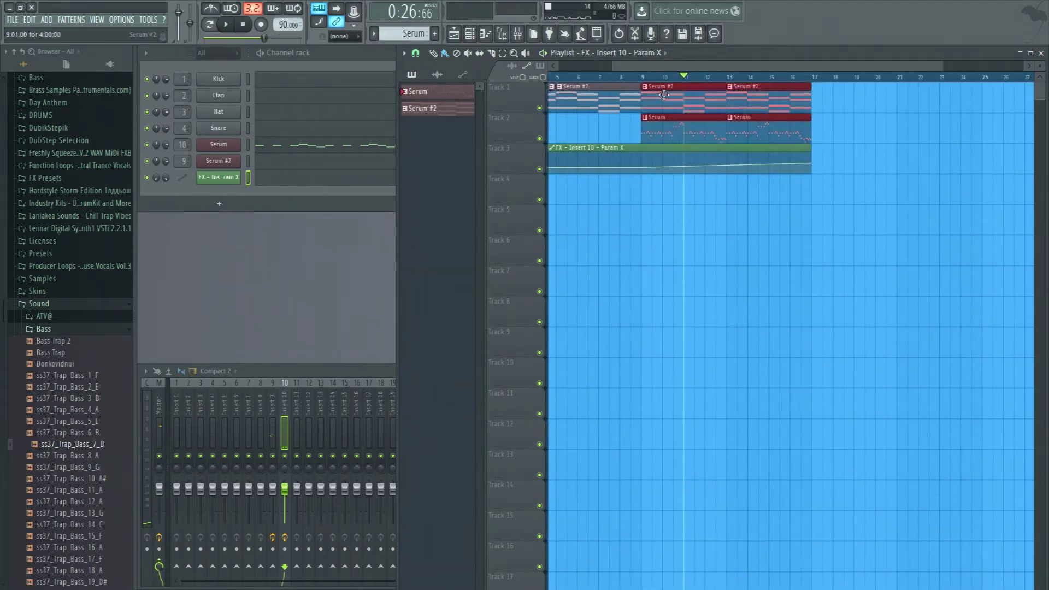
pyautogui.keyDown('shift'); pyautogui.moveTo(663, 94); pyautogui.dragTo(835, 92); pyautogui.keyUp('shift')
pyautogui.hotkey('ctrl', 'b')
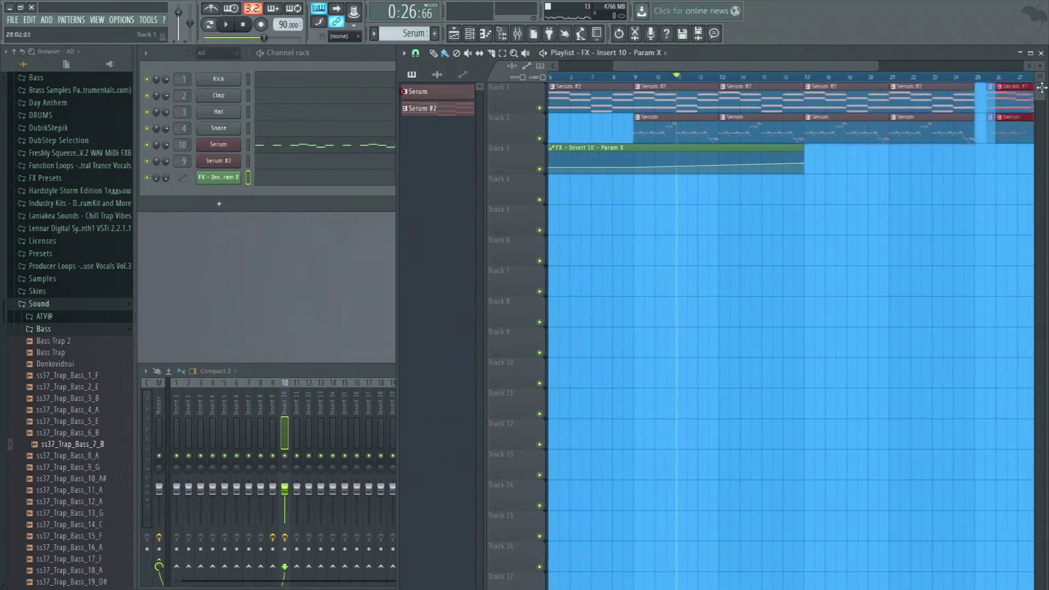
pyautogui.hscroll(2, 901, 164)
pyautogui.click(931, 202)
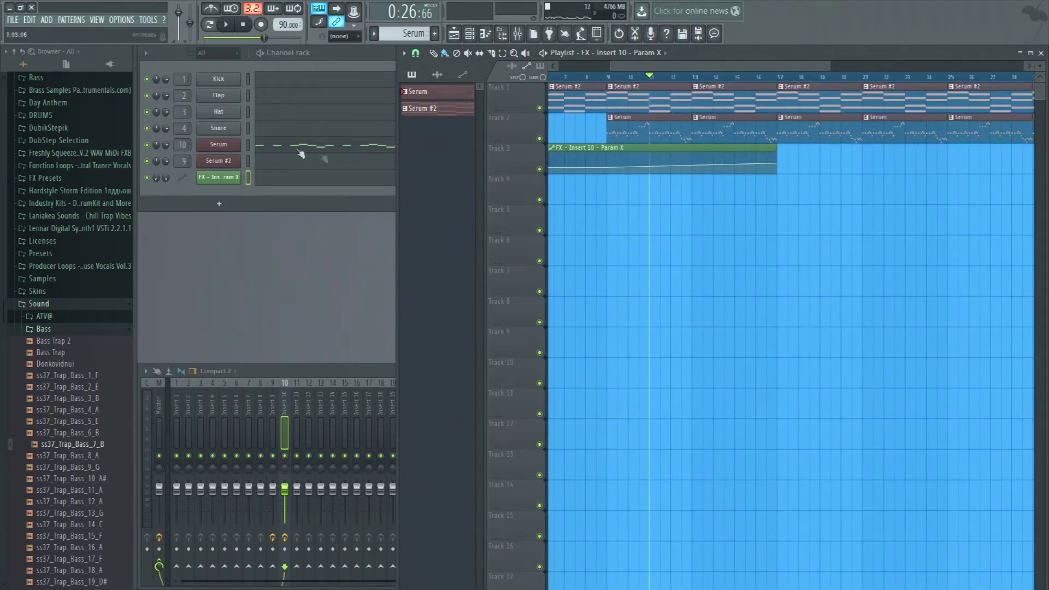
# - Add the Bass Trap sample from the Sound library's Bass folder to the channel rack as a new channel
pyautogui.click(39, 330)
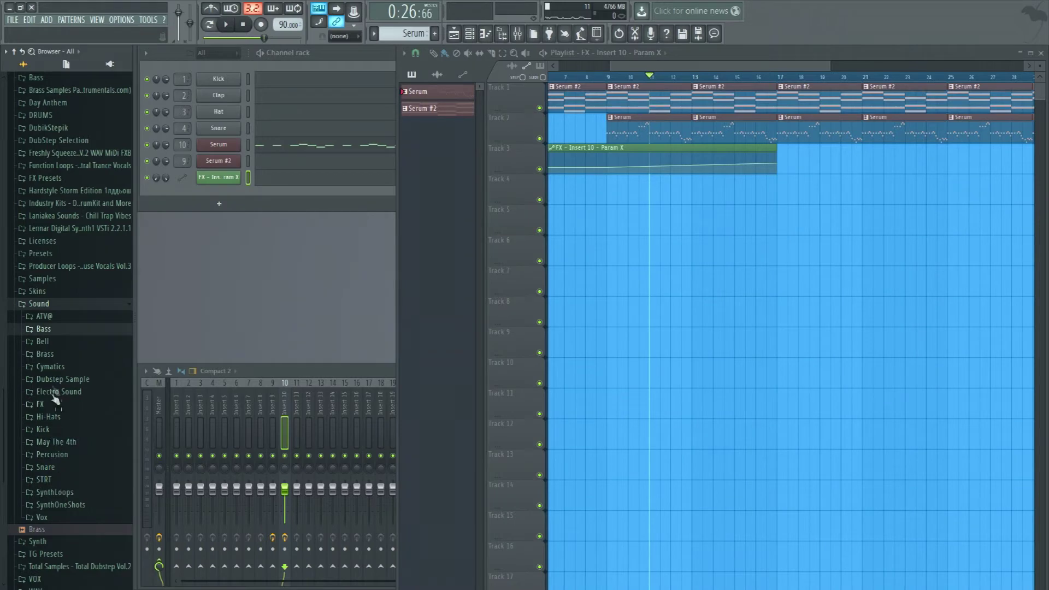
pyautogui.click(53, 344)
pyautogui.click(50, 344)
pyautogui.click(43, 329)
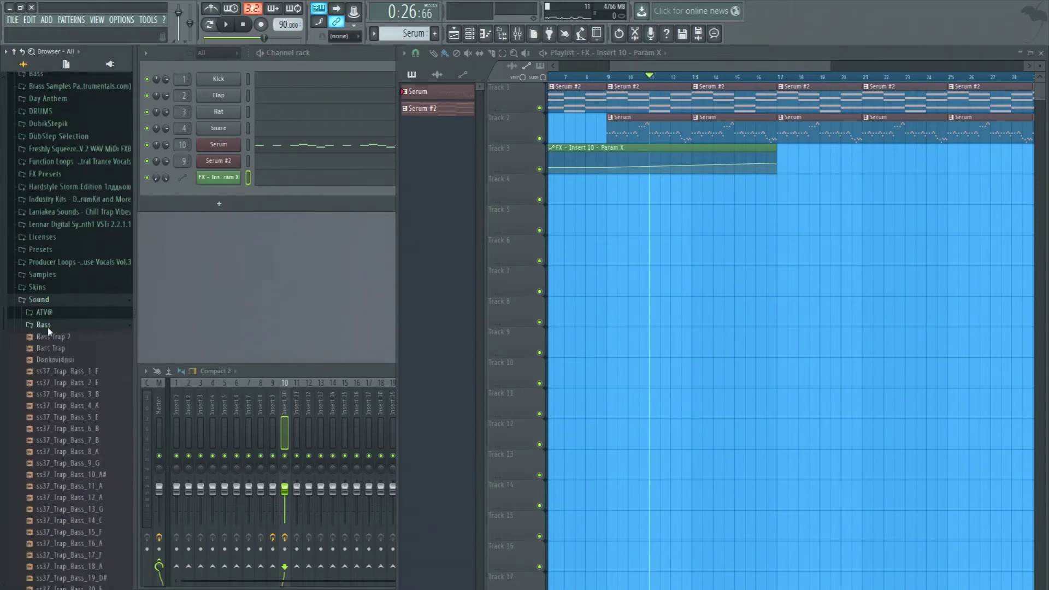
pyautogui.click(49, 340)
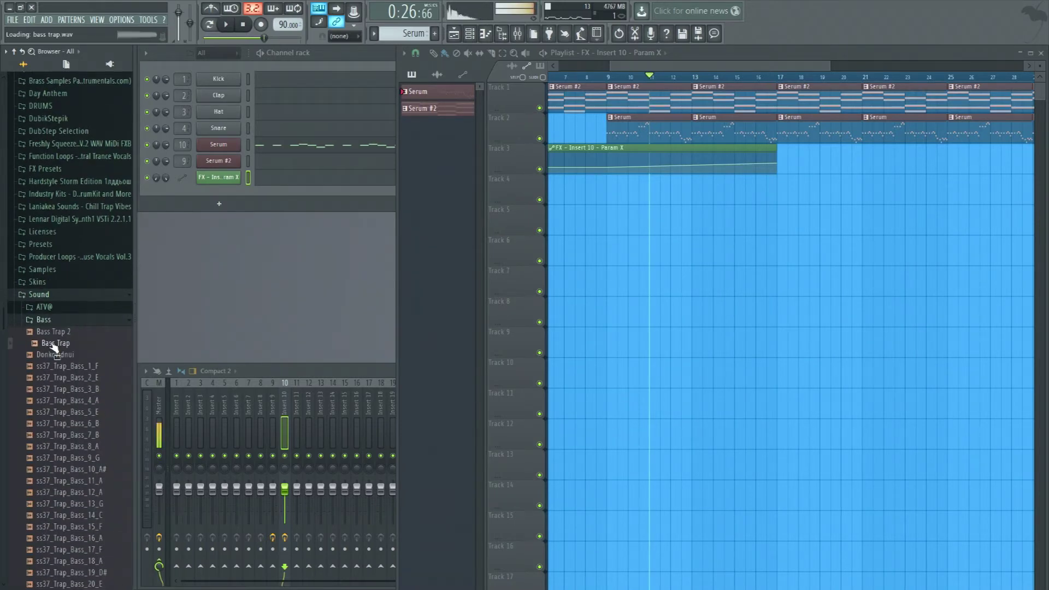
pyautogui.moveTo(54, 344); pyautogui.dragTo(221, 199)
pyautogui.moveTo(222, 197); pyautogui.dragTo(221, 197)
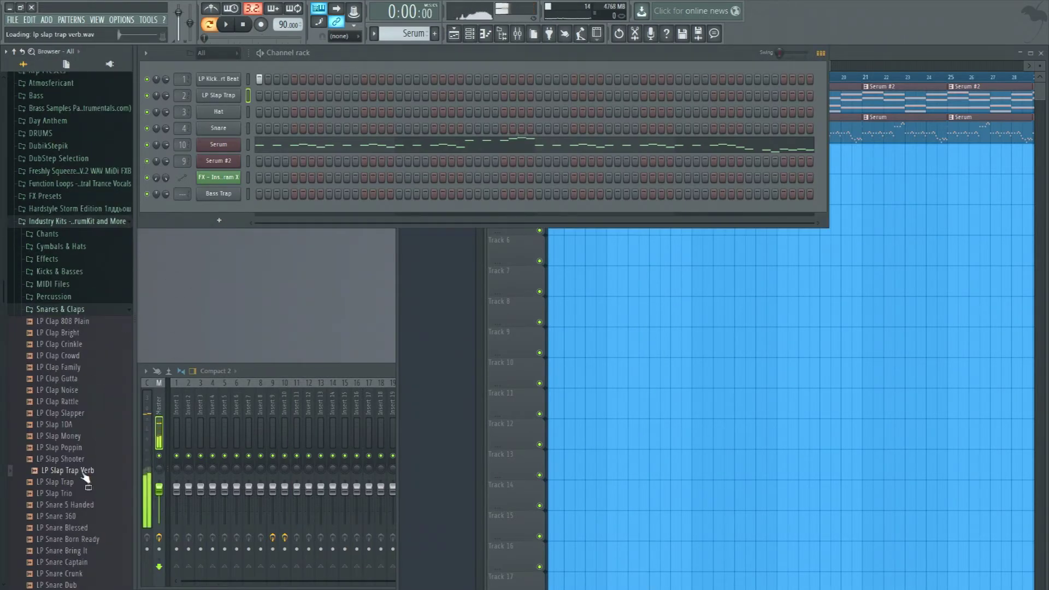
# - Replace the Clap, Hat and Snare samples with LP Slap Trap Verb, LP Hat Crisp and LP Hat Galaxy, and fill LP Hat Crisp every 2 steps
pyautogui.moveTo(25, 474); pyautogui.dragTo(293, 112)
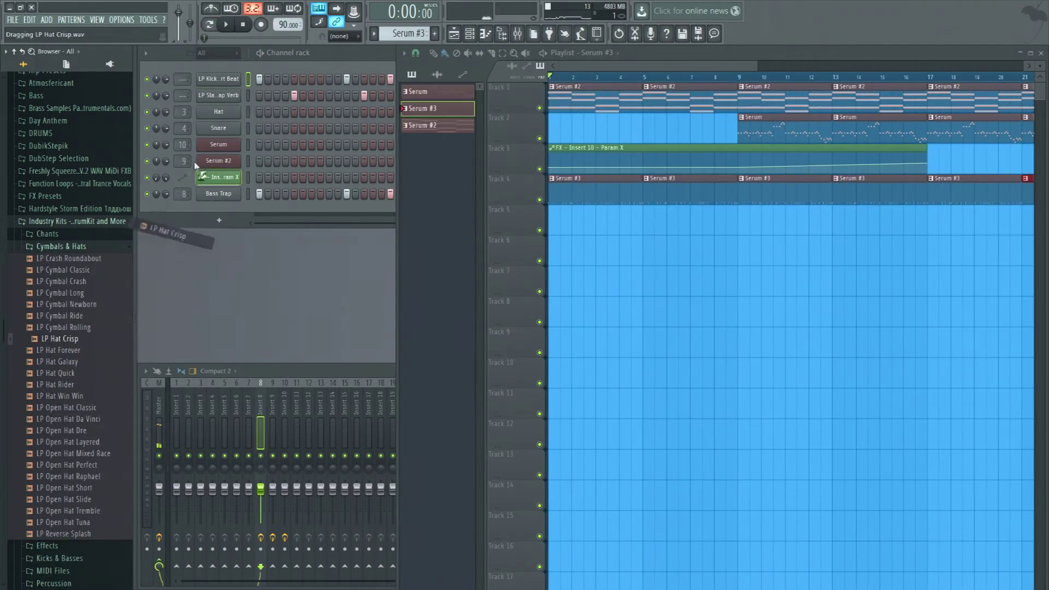
pyautogui.moveTo(195, 166); pyautogui.dragTo(218, 112)
pyautogui.click(49, 353)
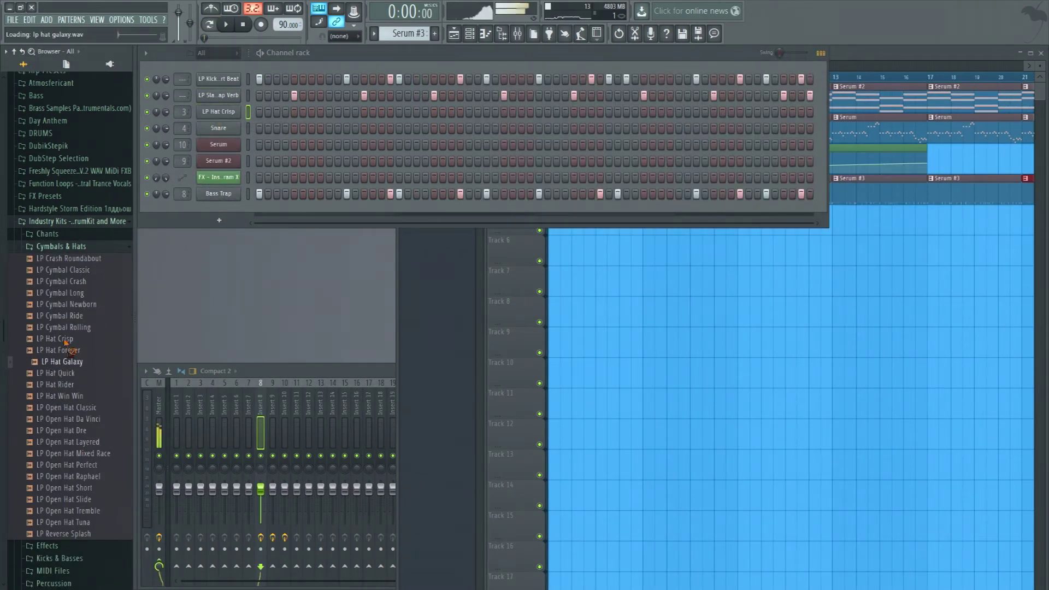
pyautogui.moveTo(55, 368); pyautogui.dragTo(219, 128)
pyautogui.rightClick(219, 112)
pyautogui.click(356, 147)
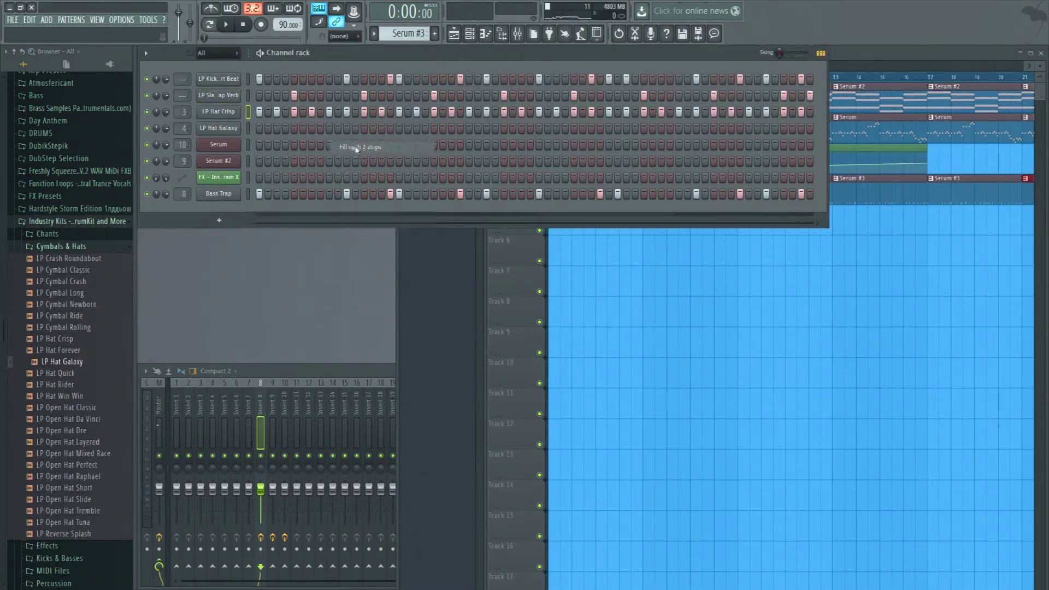
# - Program LP Hat Galaxy hits on steps 2, 4, 14, 16, 18 and 20, auditioning the pattern
pyautogui.click(285, 128)
pyautogui.press('space')
pyautogui.click(373, 129)
pyautogui.click(389, 128)
pyautogui.press('space')
pyautogui.click(407, 128)
pyautogui.click(416, 129)
pyautogui.click(425, 129)
pyautogui.press('space')
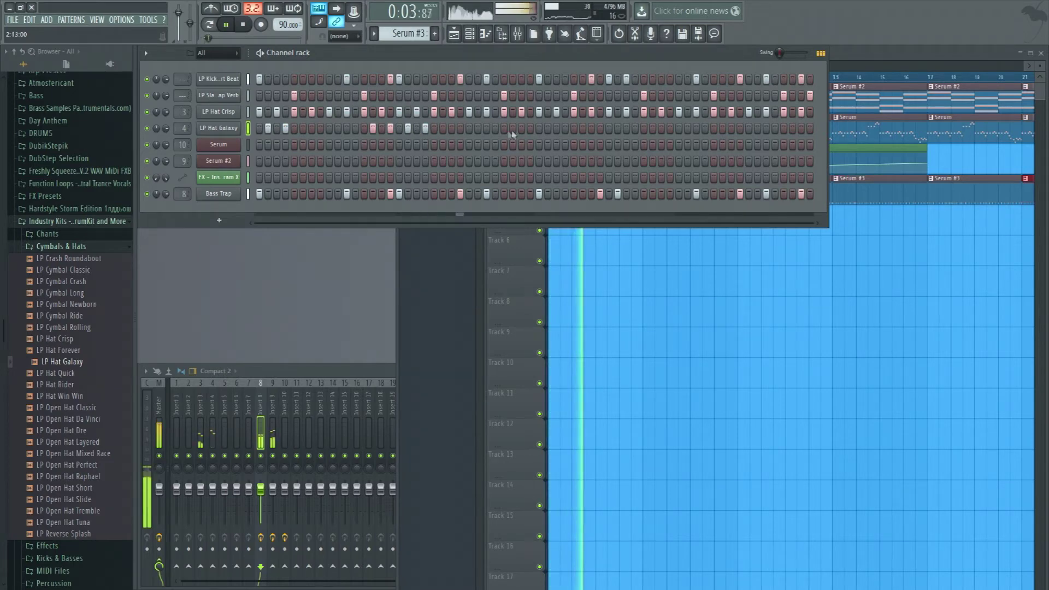
# - Add LP Hat Galaxy hits on steps 34, 36, 46, 48, 50 and 52, and play the full beat
pyautogui.click(547, 128)
pyautogui.click(565, 128)
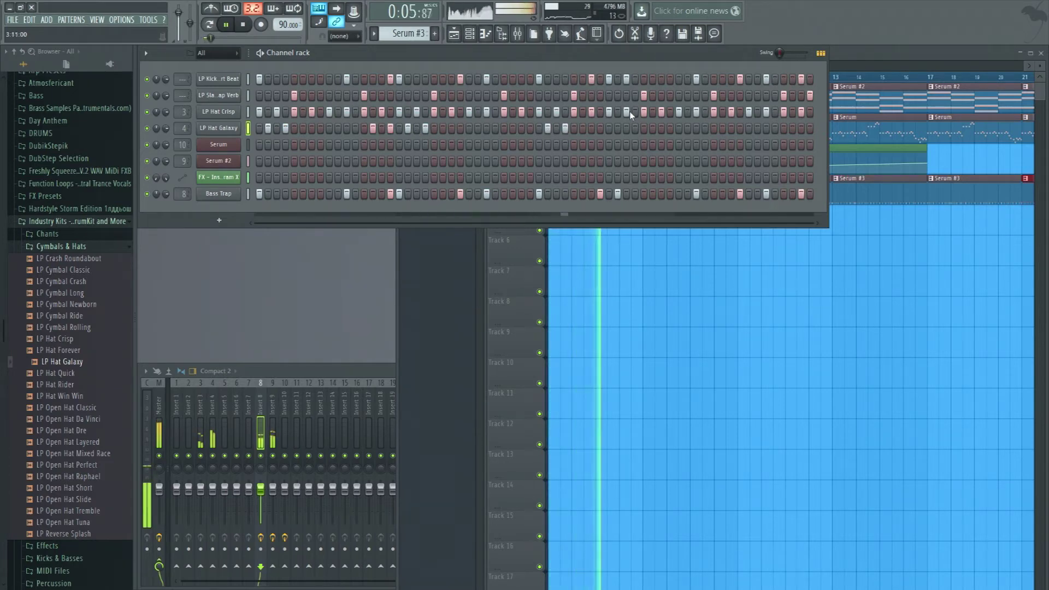
pyautogui.press('space')
pyautogui.click(652, 128)
pyautogui.click(669, 128)
pyautogui.click(687, 129)
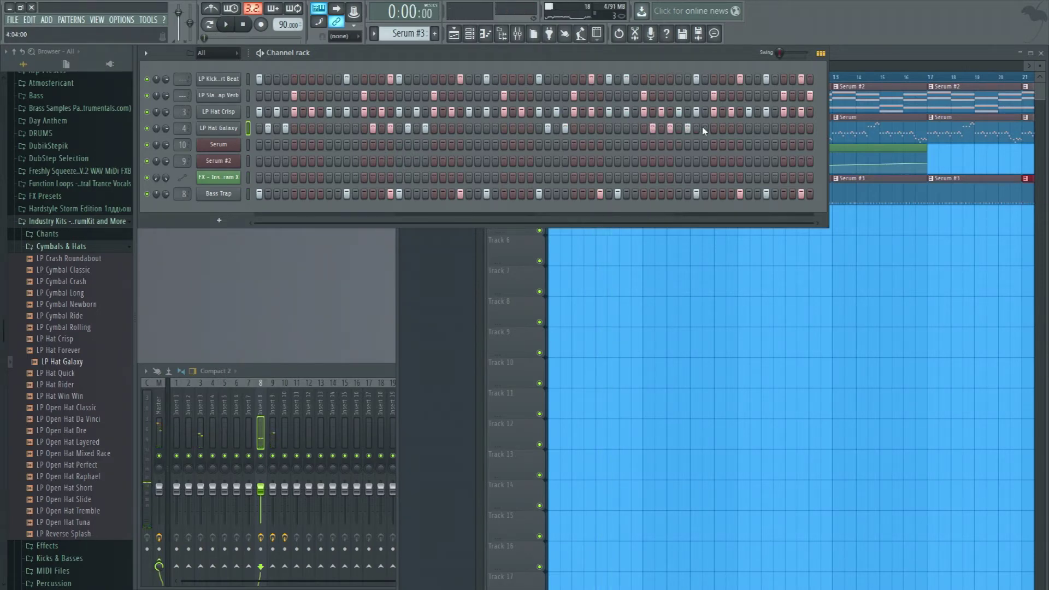
pyautogui.press('space')
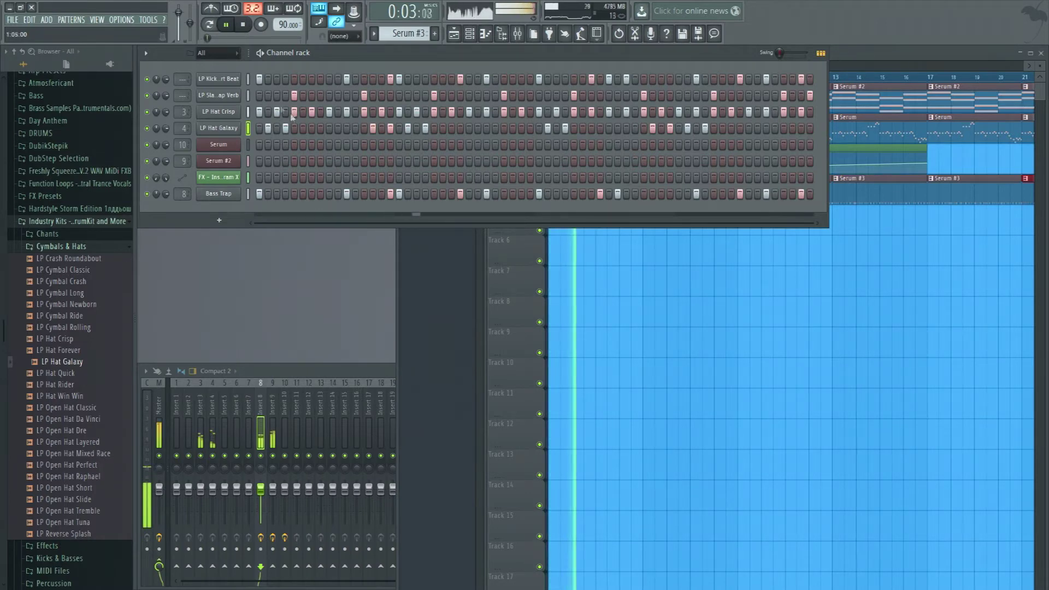
# - Route the LP Kick and LP Slap Trap Verb channels to mixer inserts 1 and 2, and listen to the arrangement
pyautogui.scroll(2, 186, 96)
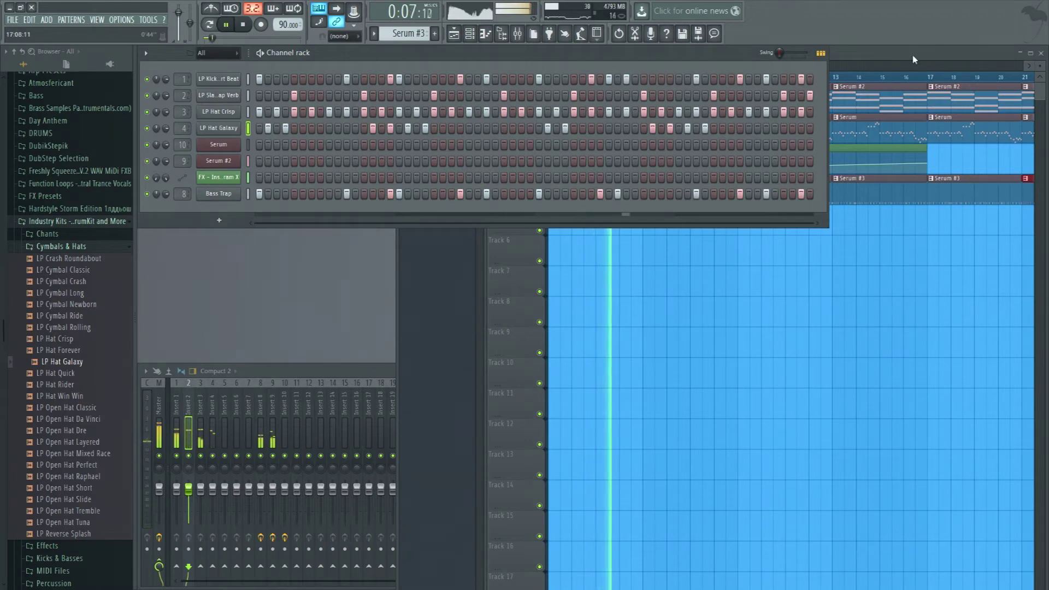
pyautogui.press('F5')
pyautogui.hscroll(2, 715, 81)
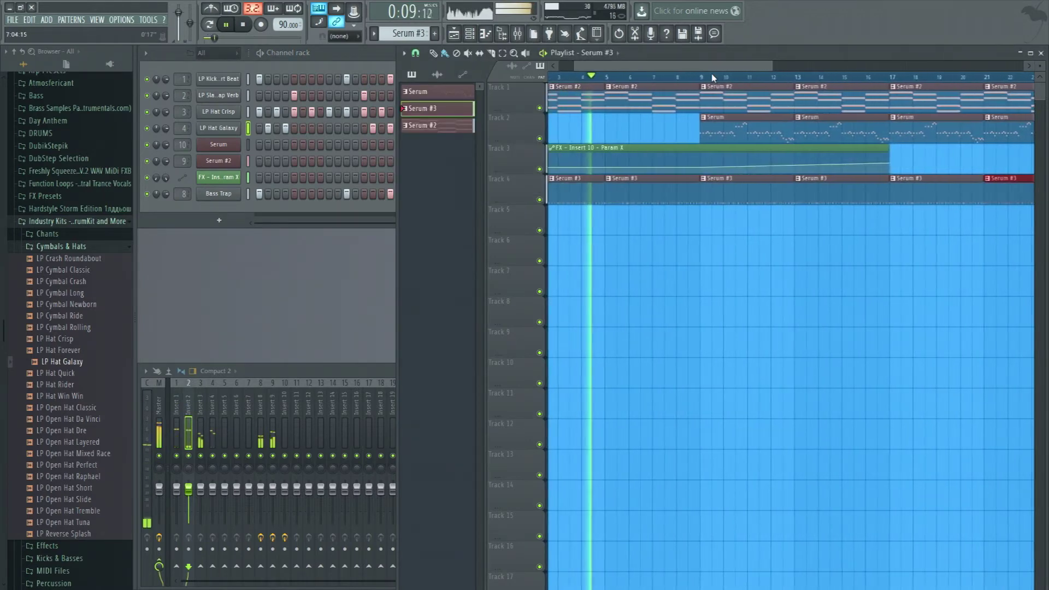
pyautogui.press('F6')
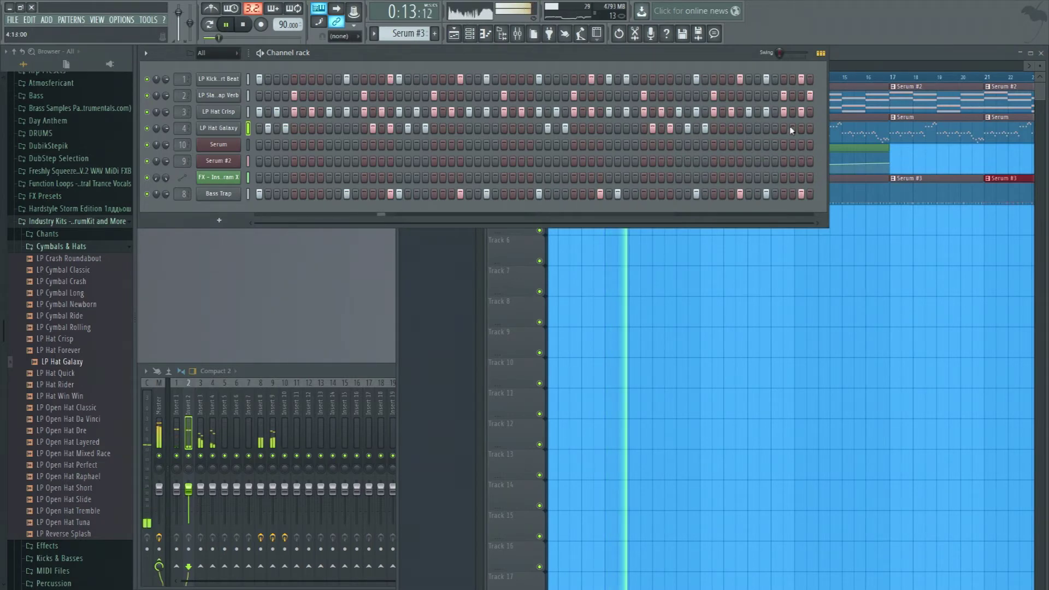
pyautogui.click(850, 63)
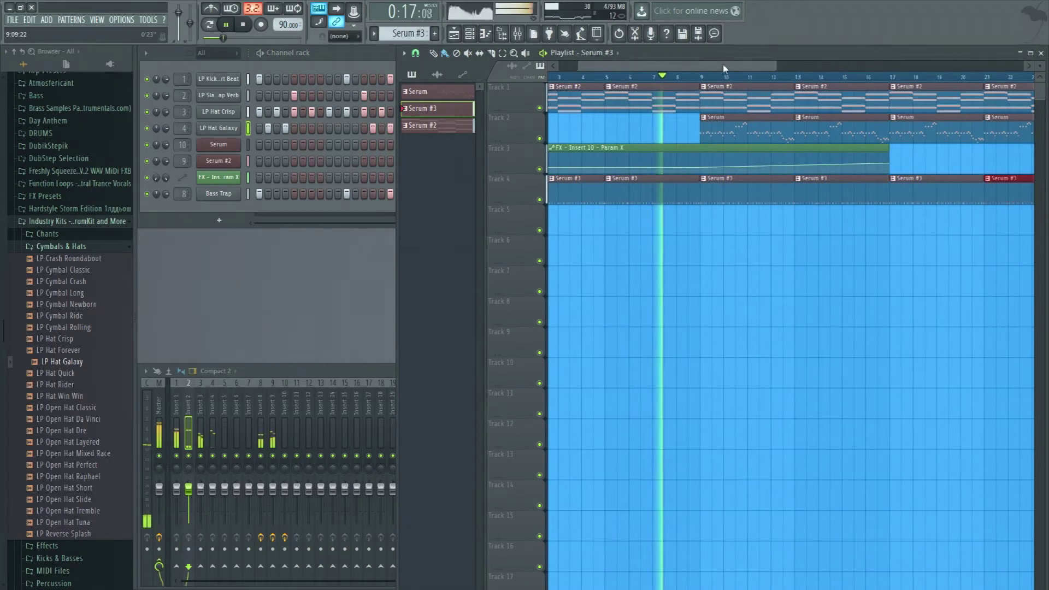
pyautogui.scroll(1, 730, 78)
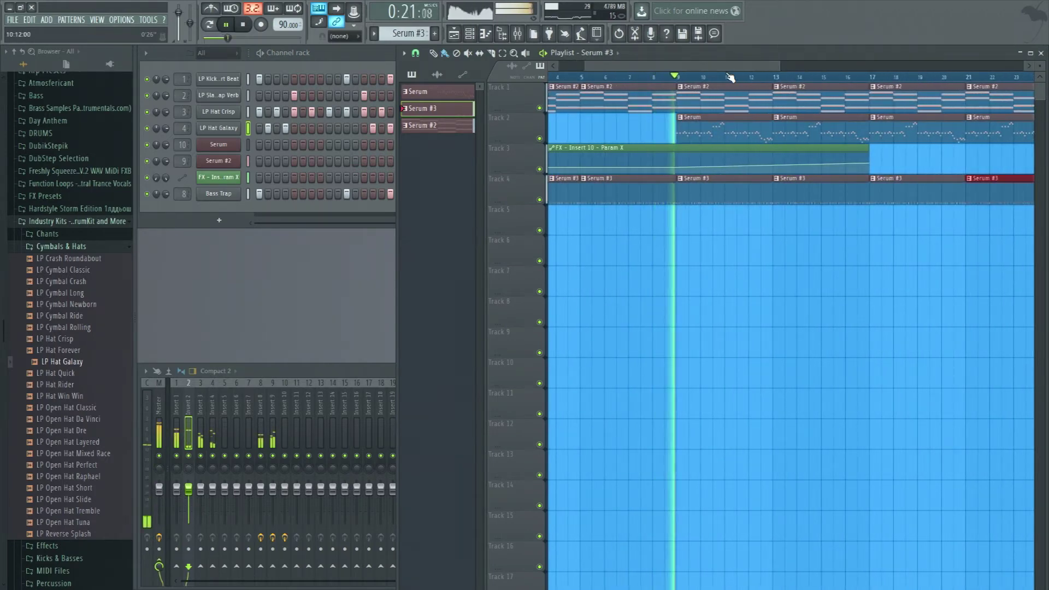
# - Play the arrangement from bar 9, where the Serum lead enters
pyautogui.press('space')
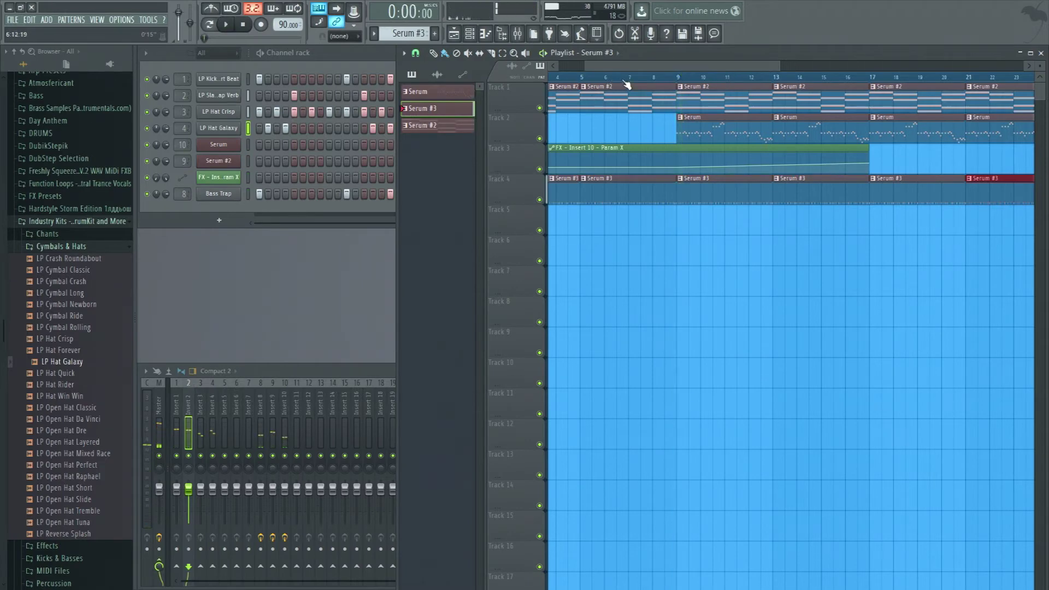
pyautogui.click(674, 79)
pyautogui.press('space')
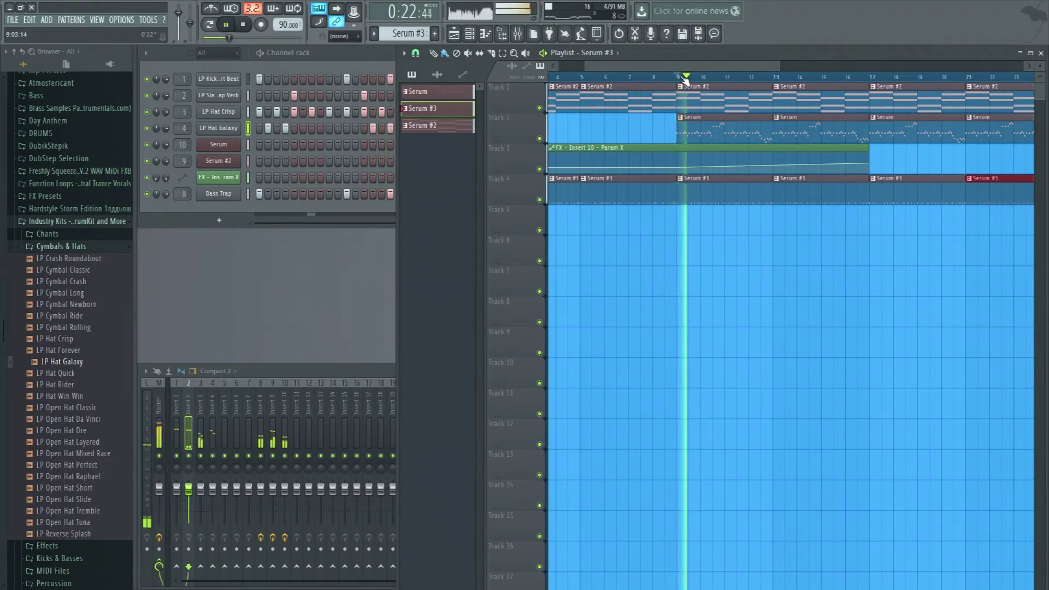
pyautogui.press('space')
pyautogui.scroll(-4, 685, 79)
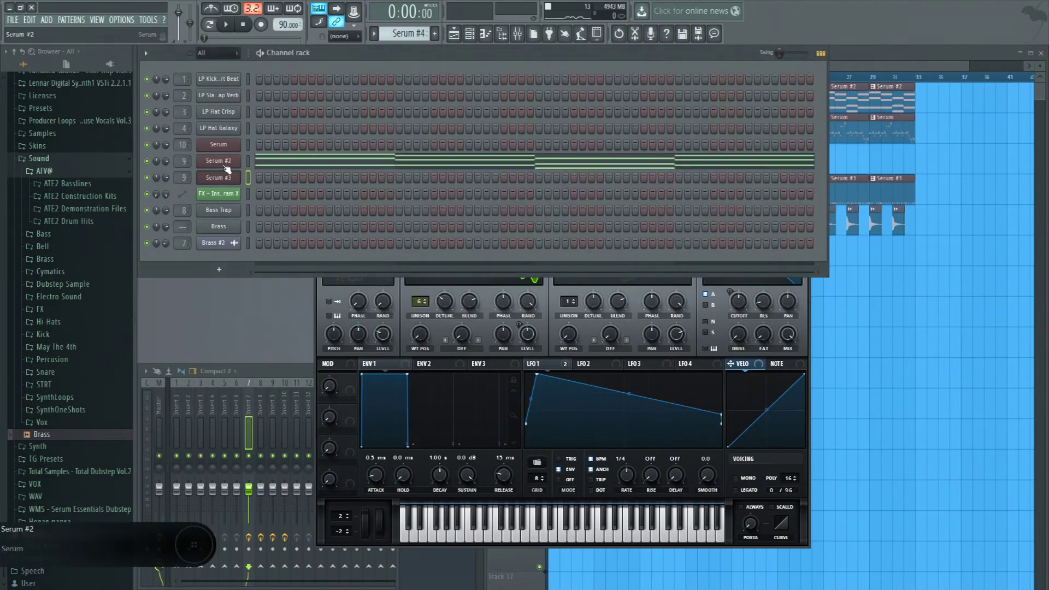
# - Copy the chord notes from Serum #2 to Serum #3, clear them from Serum #2, and play the result
pyautogui.rightClick(246, 160)
pyautogui.click(245, 175)
pyautogui.rightClick(246, 175)
pyautogui.click(345, 182)
pyautogui.rightClick(245, 175)
pyautogui.click(264, 161)
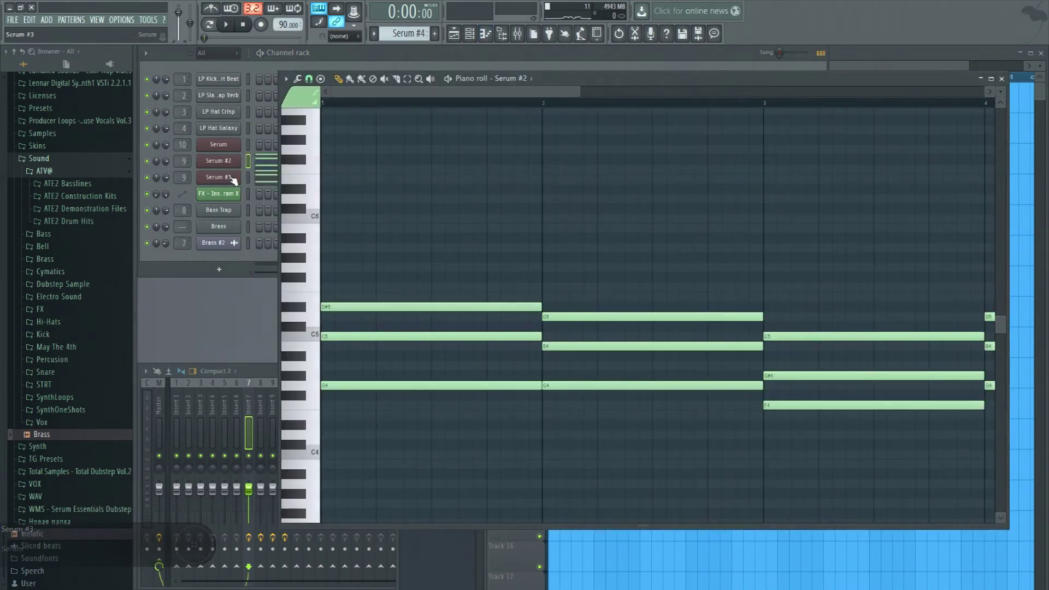
pyautogui.click(233, 166)
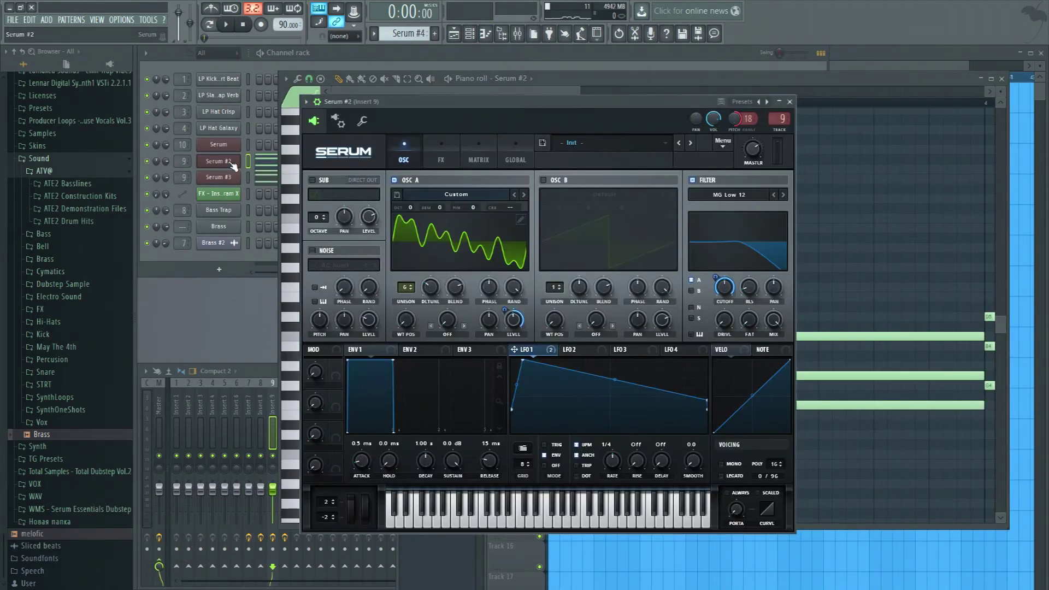
pyautogui.rightClick(241, 159)
pyautogui.moveTo(263, 161)
pyautogui.click(359, 165)
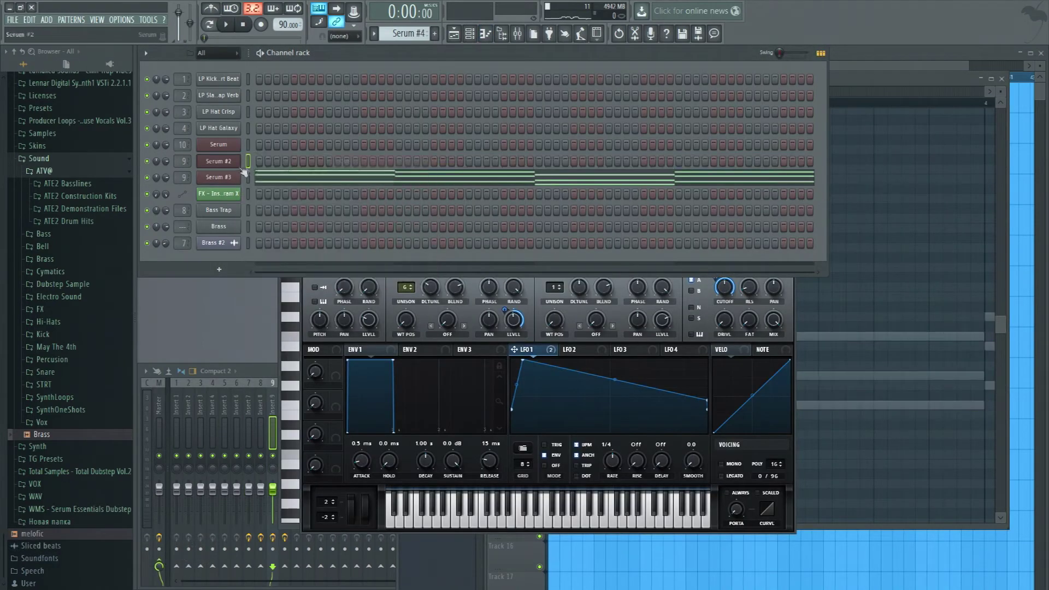
pyautogui.press('space')
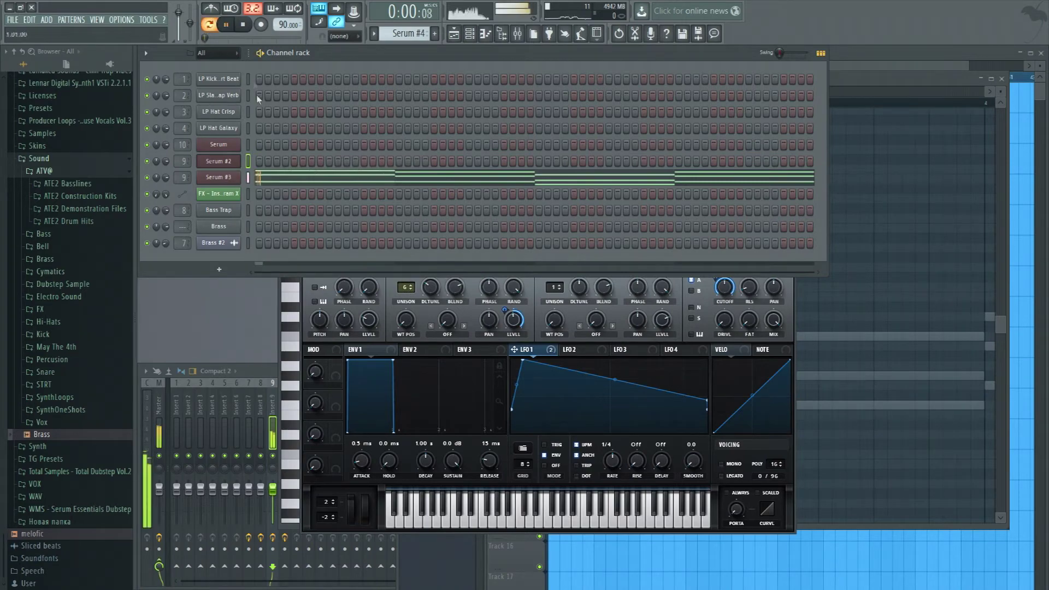
# - Redraw the Oscillator A waveform of Serum #3 as a full-height square wave and audition it
pyautogui.click(224, 177)
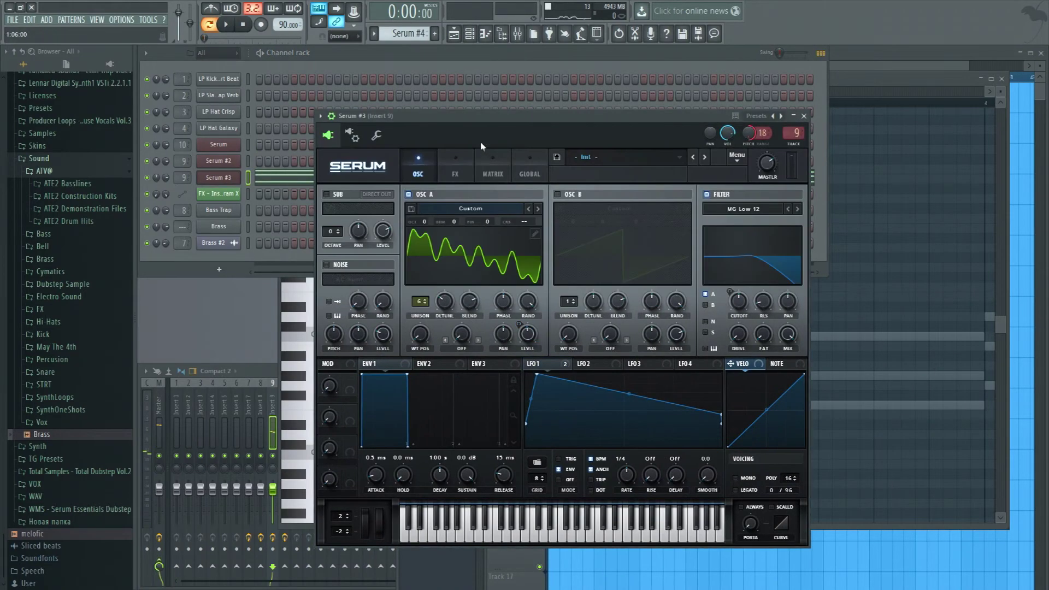
pyautogui.click(553, 222)
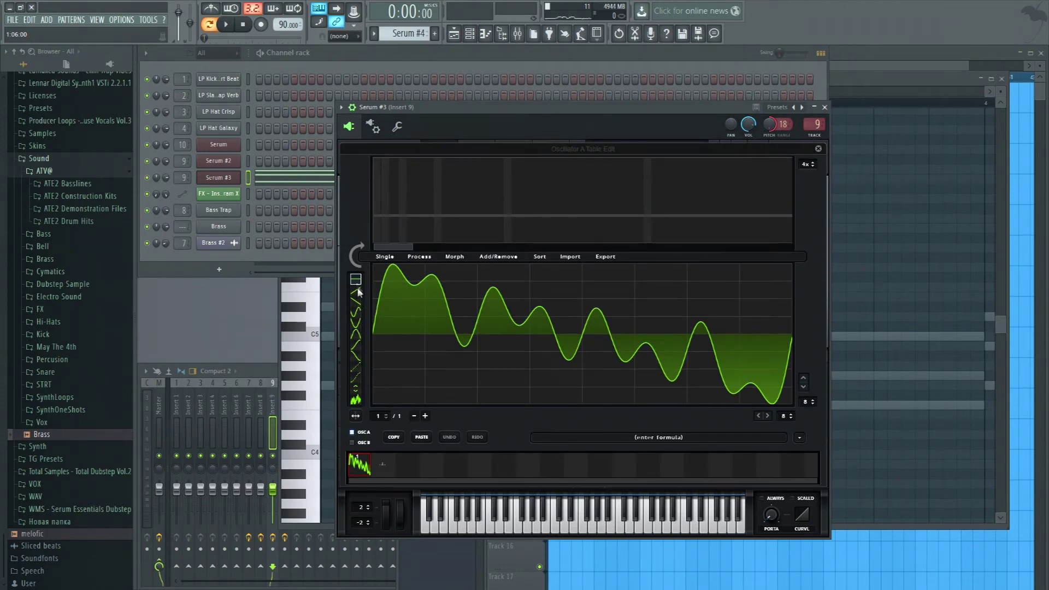
pyautogui.moveTo(395, 270); pyautogui.dragTo(560, 256)
pyautogui.moveTo(589, 397); pyautogui.dragTo(763, 402)
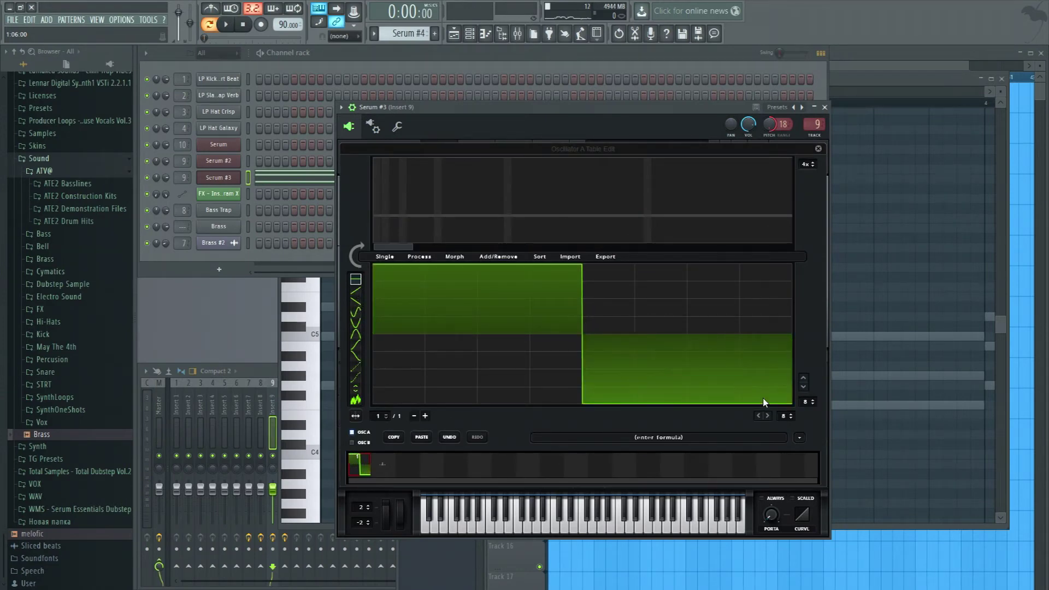
pyautogui.press('space')
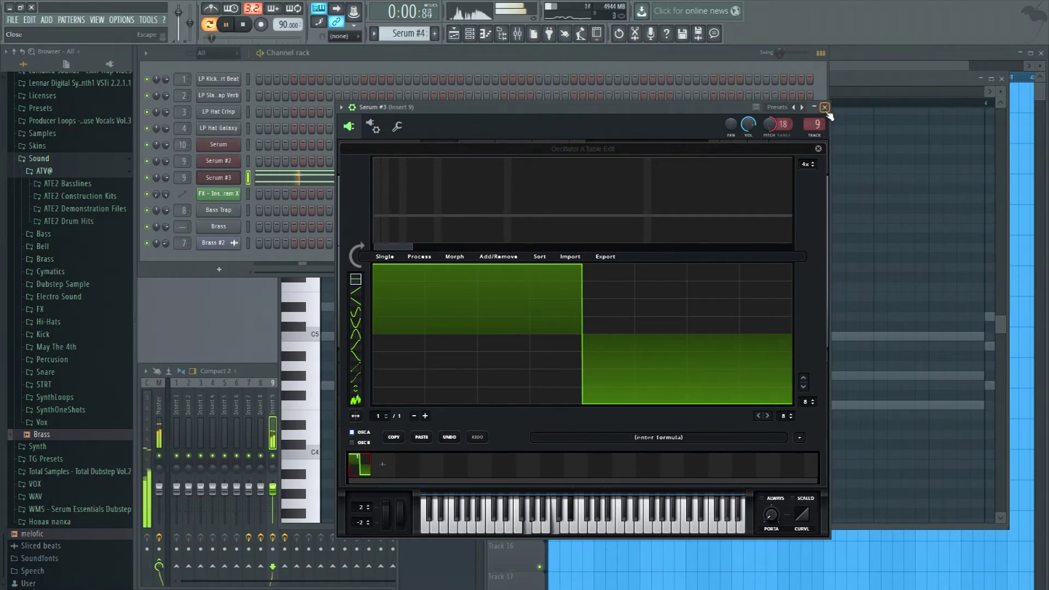
pyautogui.click(824, 107)
pyautogui.click(819, 100)
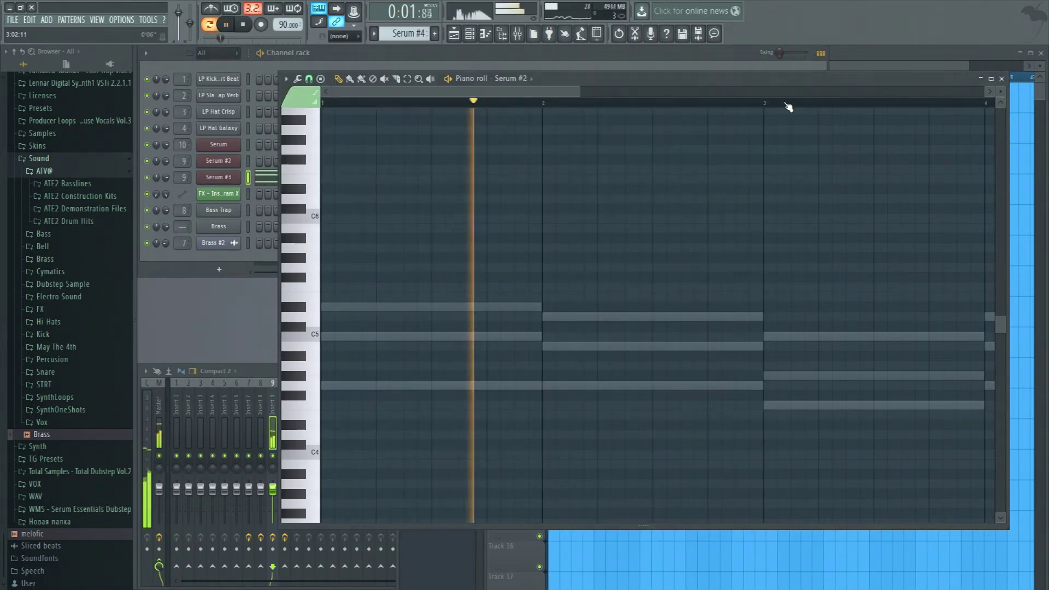
# - Shorten all chord notes of Serum #3 and repeat them as eight short stabs per bar across four bars
pyautogui.click(273, 184)
pyautogui.press('space')
pyautogui.moveTo(902, 264); pyautogui.dragTo(355, 471)
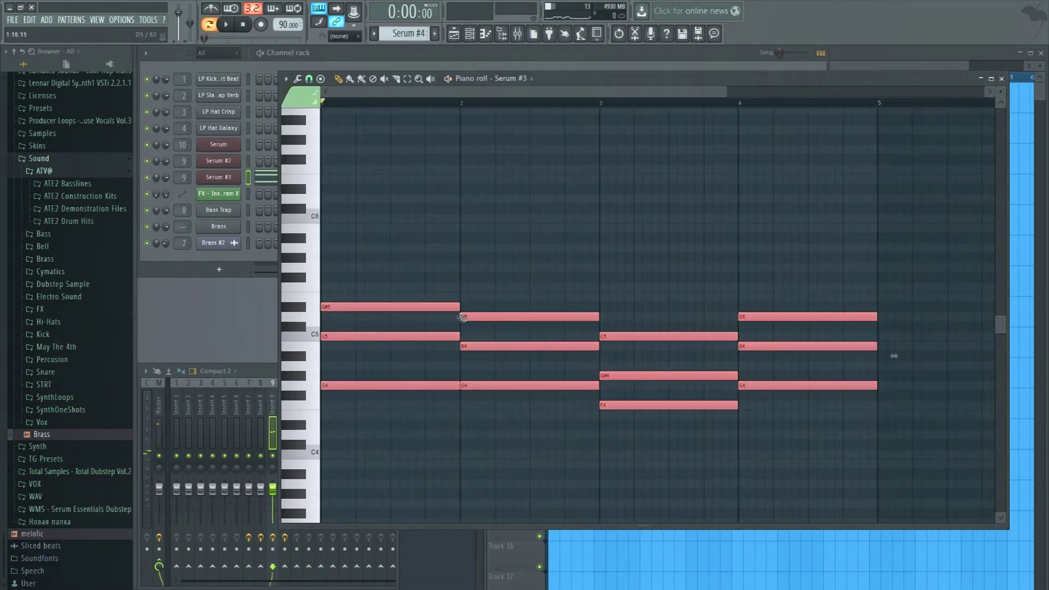
pyautogui.moveTo(459, 308); pyautogui.dragTo(428, 308)
pyautogui.press('space')
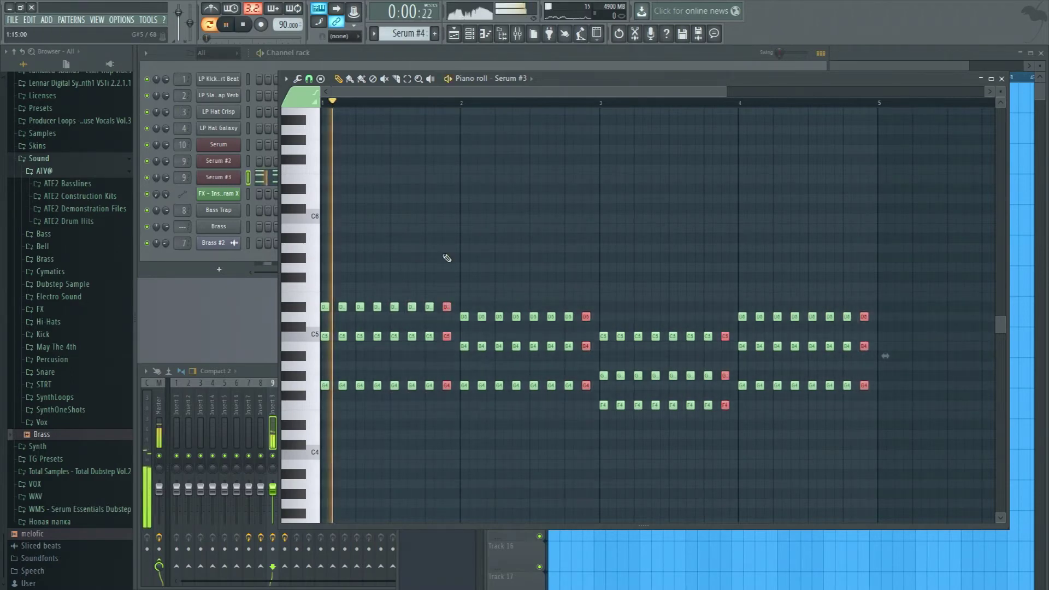
# - Reduce the Oscillator A unison of Serum #3 to 1 voice while playing the stabs, and open its effects page
pyautogui.click(219, 177)
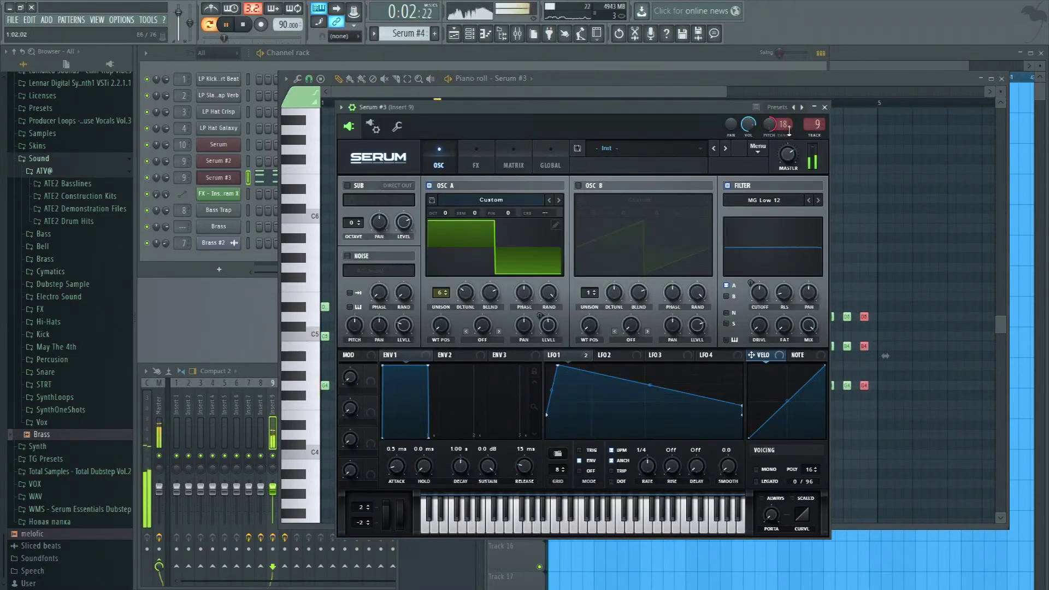
pyautogui.click(231, 178)
pyautogui.click(232, 178)
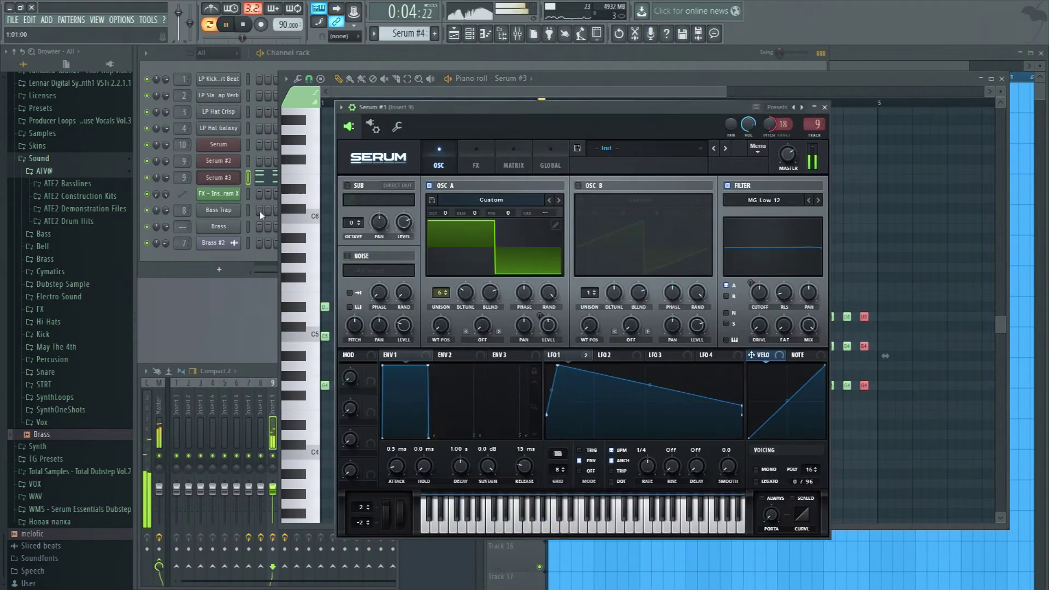
pyautogui.press('space')
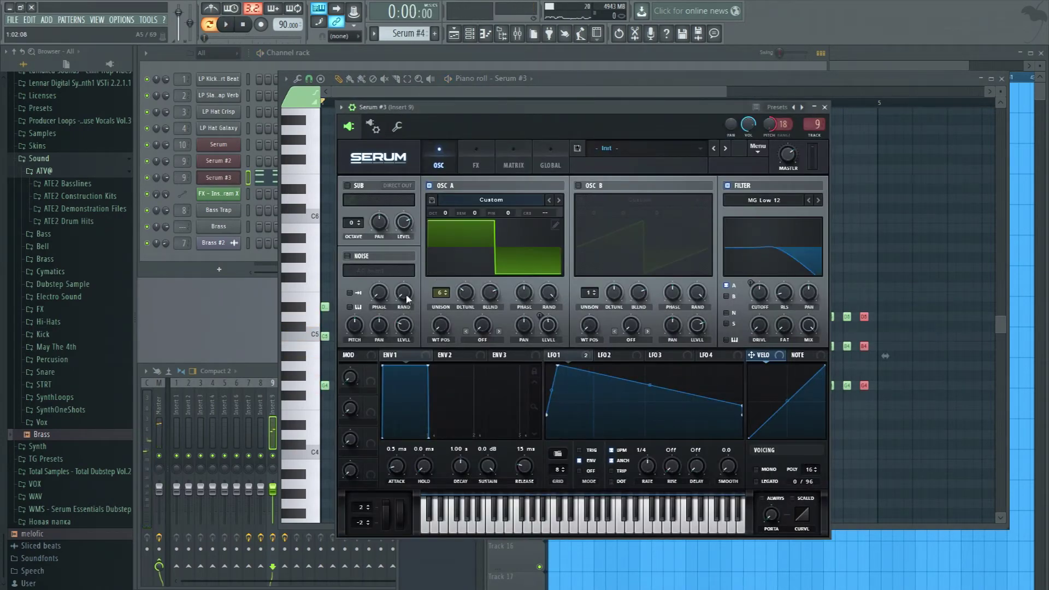
pyautogui.press('space')
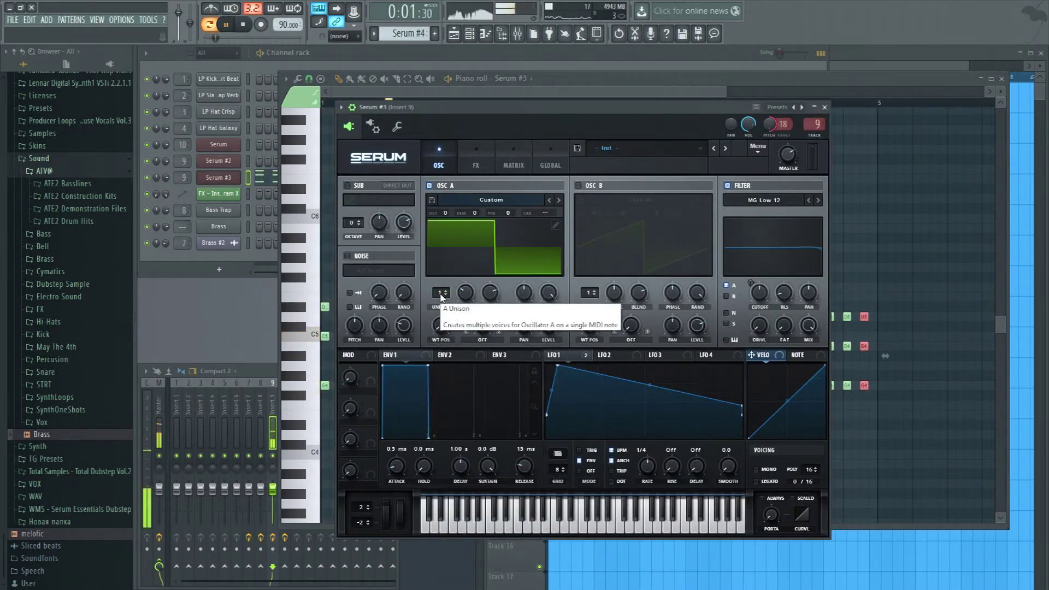
pyautogui.click(471, 150)
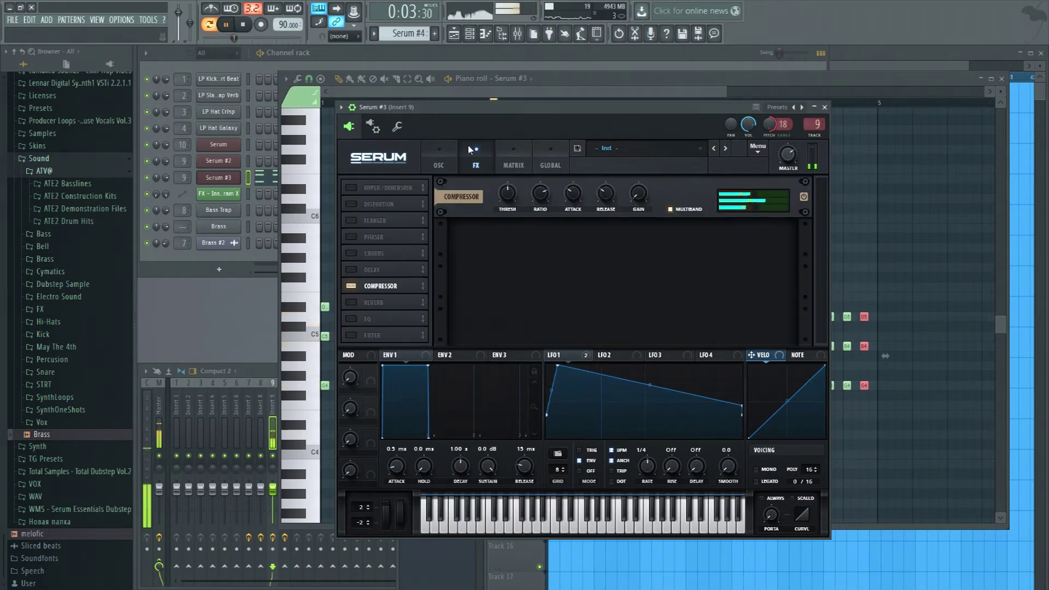
# - Enable the Reverb effect of Serum #3 and set its size to 14%
pyautogui.click(351, 302)
pyautogui.moveTo(510, 247)
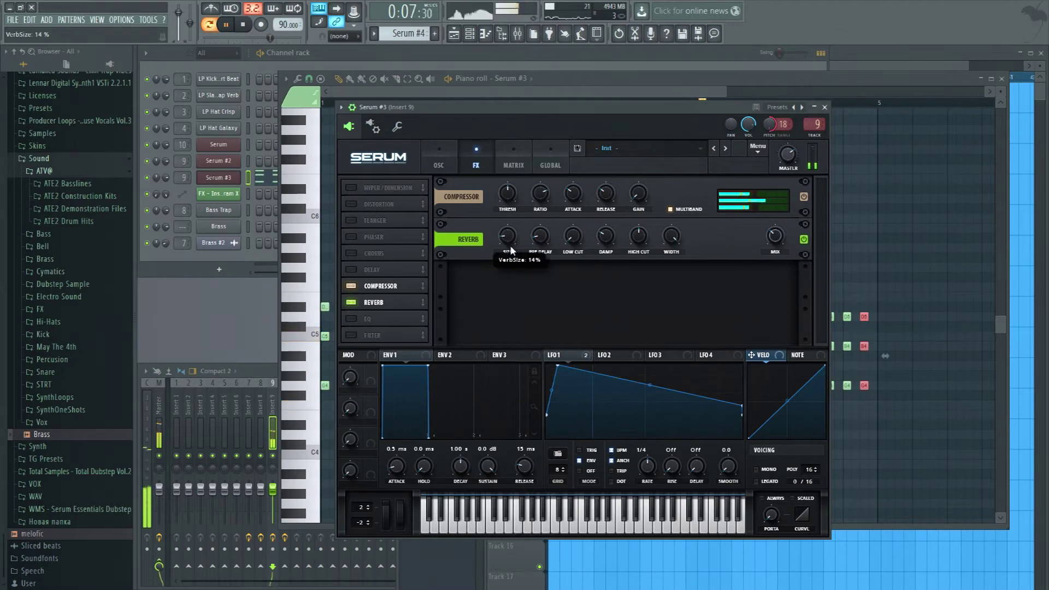
# - Try the Hyper/Dimension effect on Serum #3, switch it back off, and return to the oscillator page
pyautogui.click(351, 188)
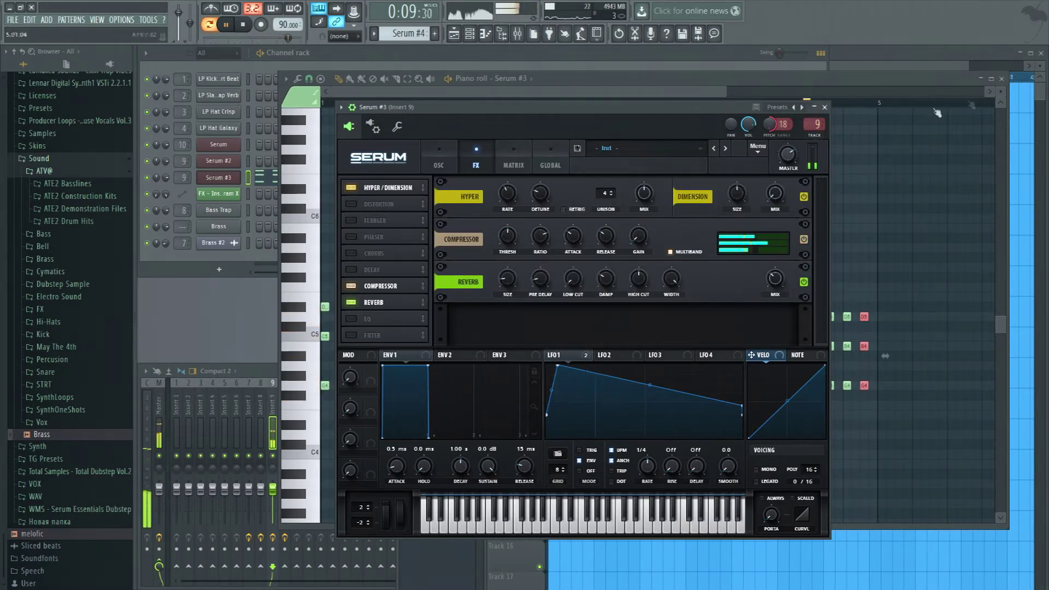
pyautogui.click(825, 107)
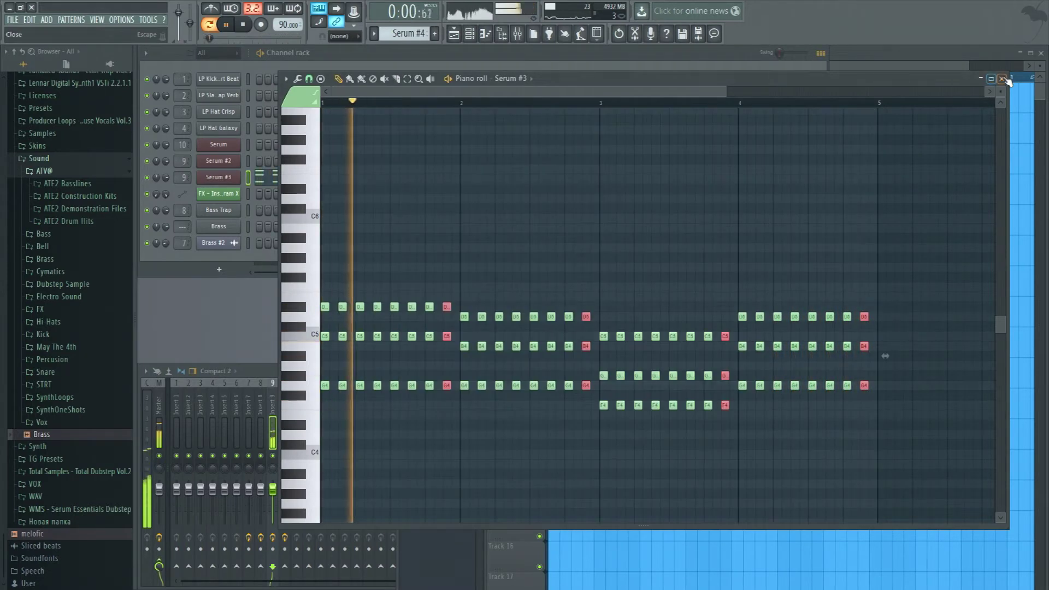
pyautogui.click(228, 177)
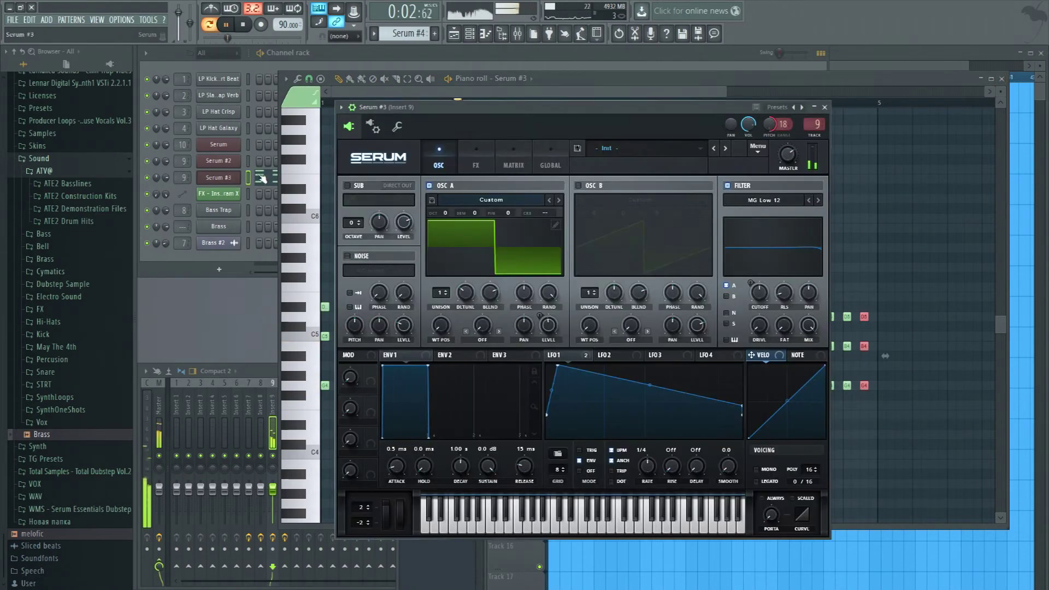
pyautogui.click(476, 164)
pyautogui.click(352, 187)
pyautogui.click(439, 164)
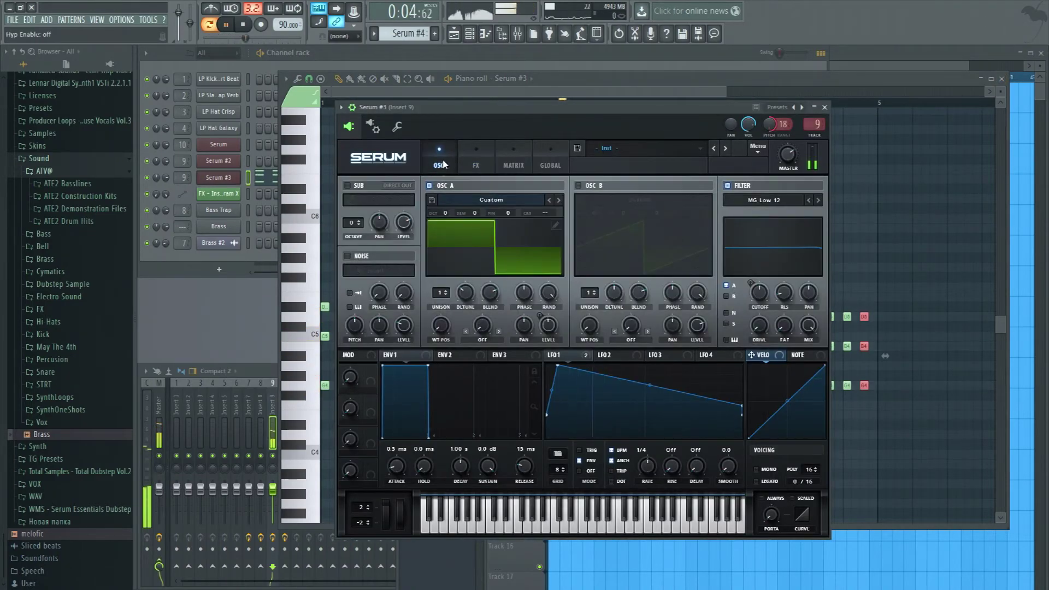
# - Replace Oscillator A of Serum #3 with the sub oscillator, its level modulated by LFO 1 at 100, and play the stabs
pyautogui.click(361, 199)
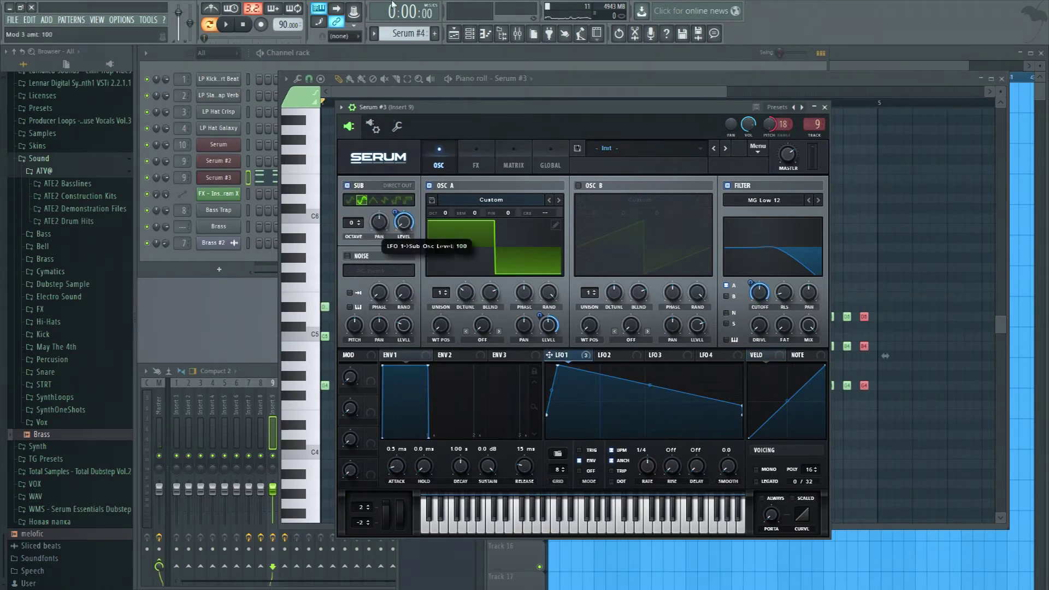
pyautogui.click(429, 186)
pyautogui.press('space')
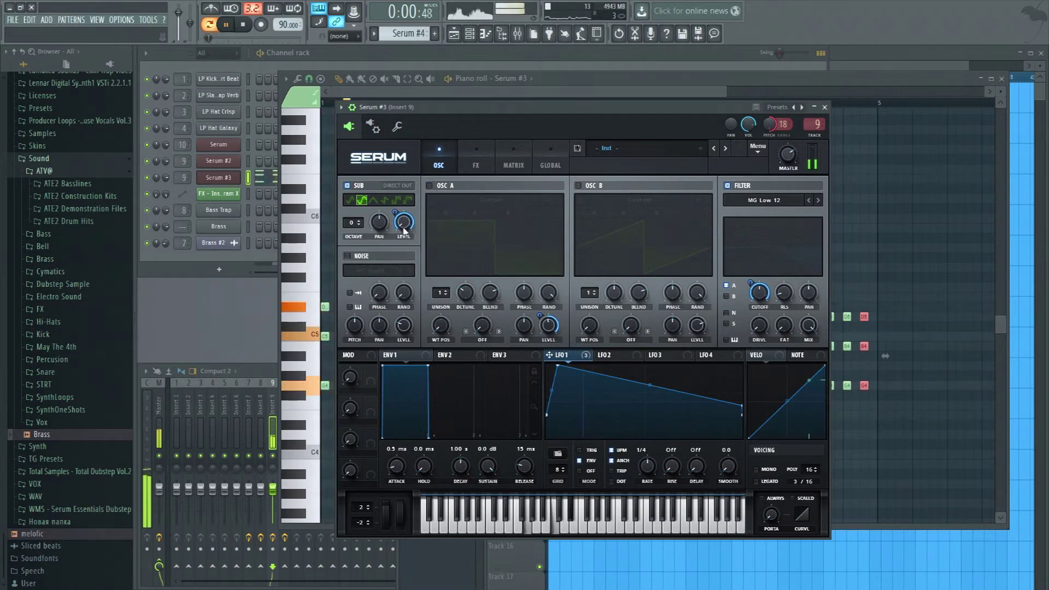
# - Audition several sub oscillator shapes in Serum #3 and route Oscillator B and the sub oscillator through the filter
pyautogui.click(385, 202)
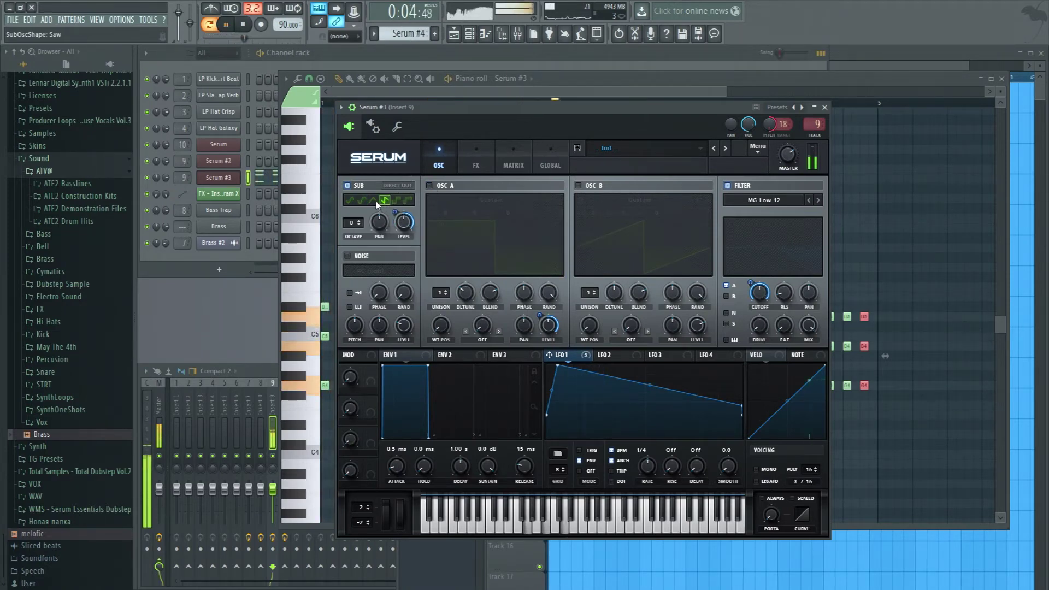
pyautogui.click(397, 201)
pyautogui.click(361, 200)
pyautogui.click(726, 296)
pyautogui.click(725, 323)
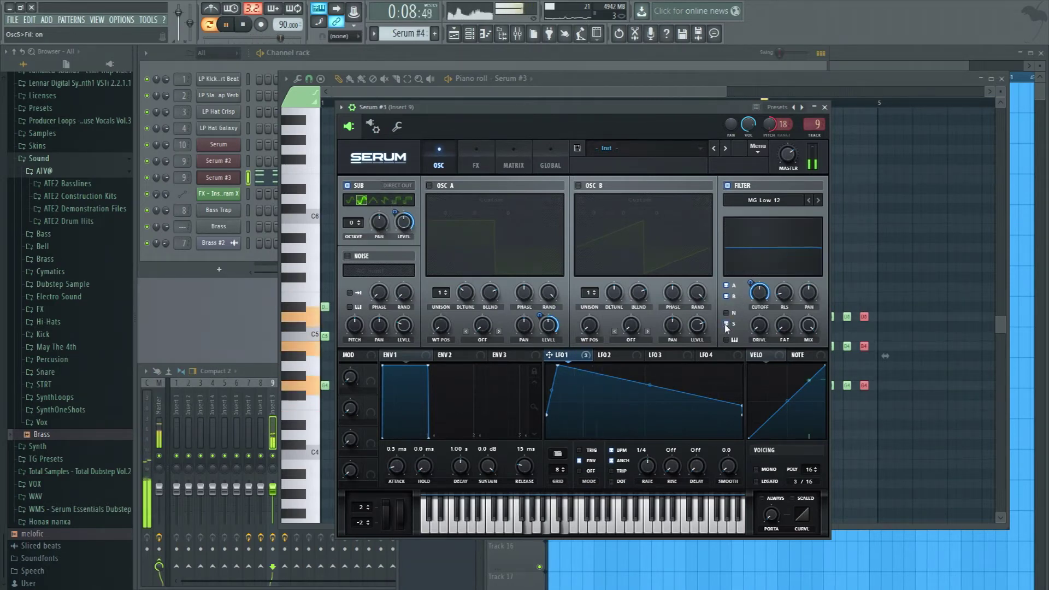
# - Compare the remaining sub oscillator shapes during playback and set the shape to Pulse
pyautogui.click(374, 201)
pyautogui.click(385, 201)
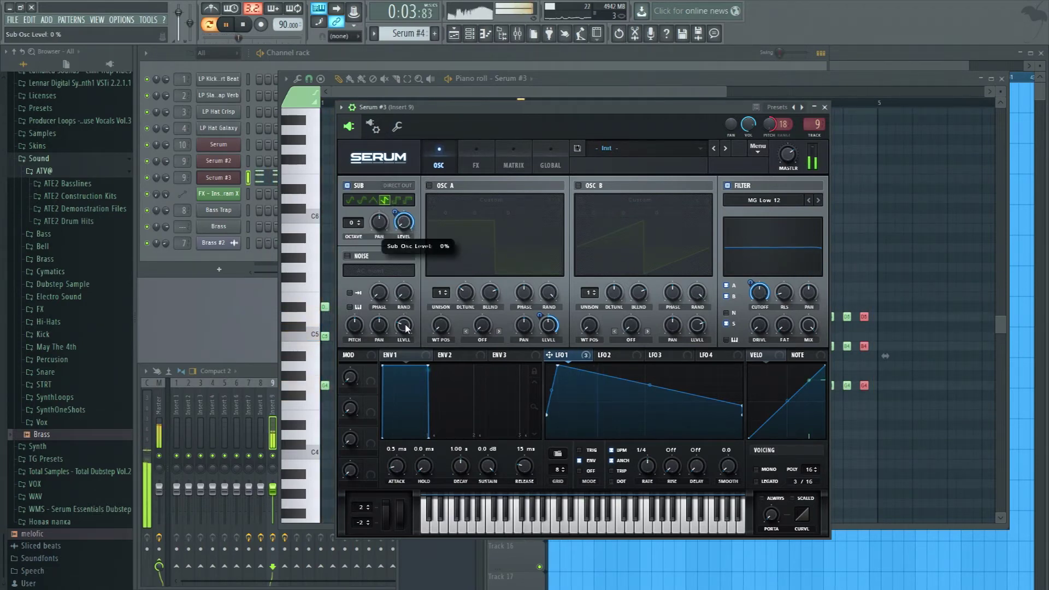
pyautogui.click(396, 200)
pyautogui.click(403, 199)
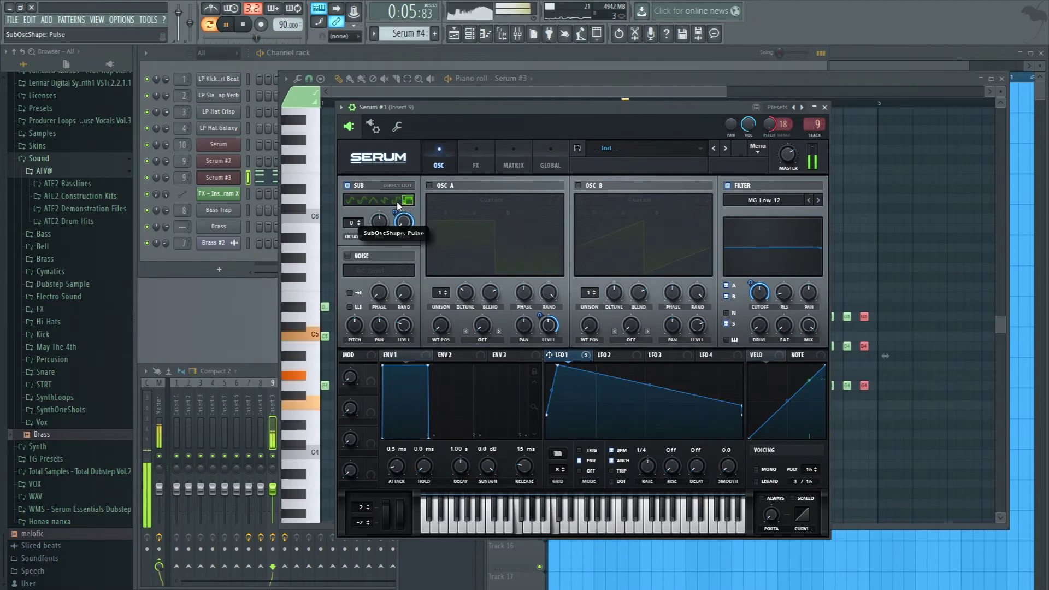
# - Check the effects page of Serum #3, close the synth and its piano roll, and stop playback
pyautogui.click(474, 164)
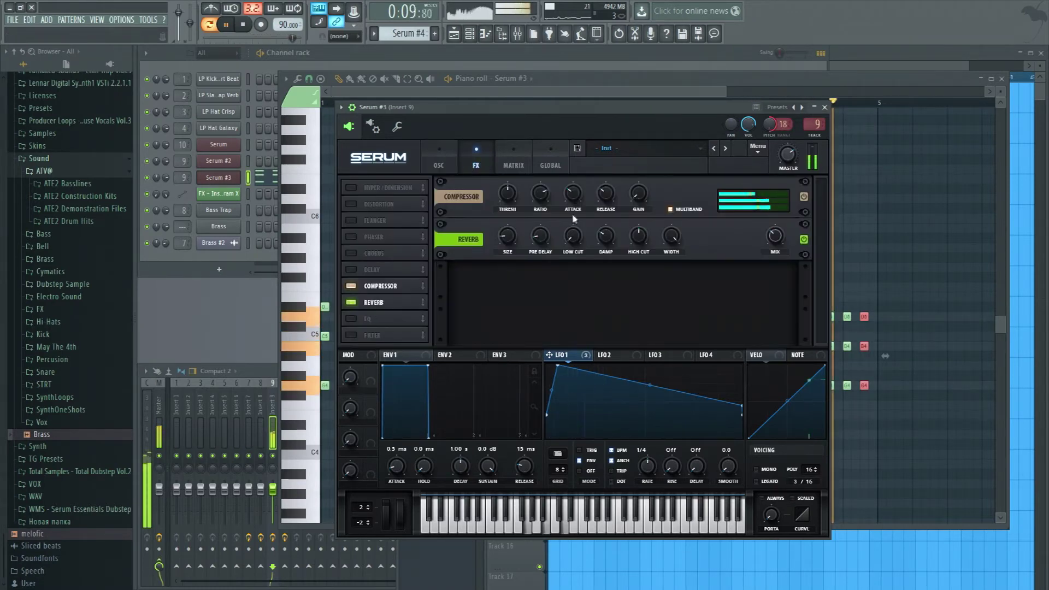
pyautogui.click(438, 164)
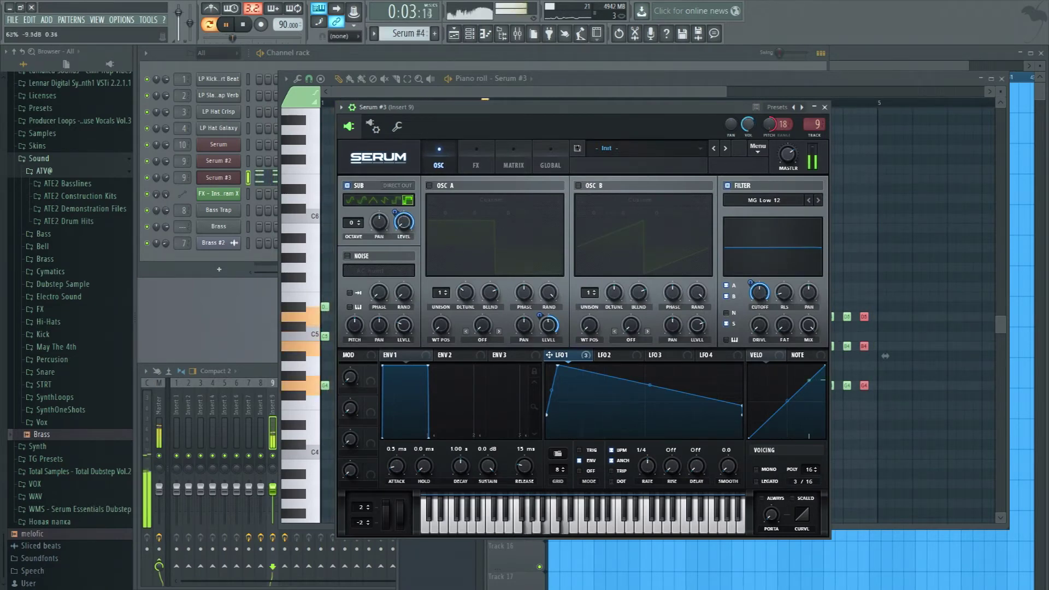
pyautogui.click(825, 107)
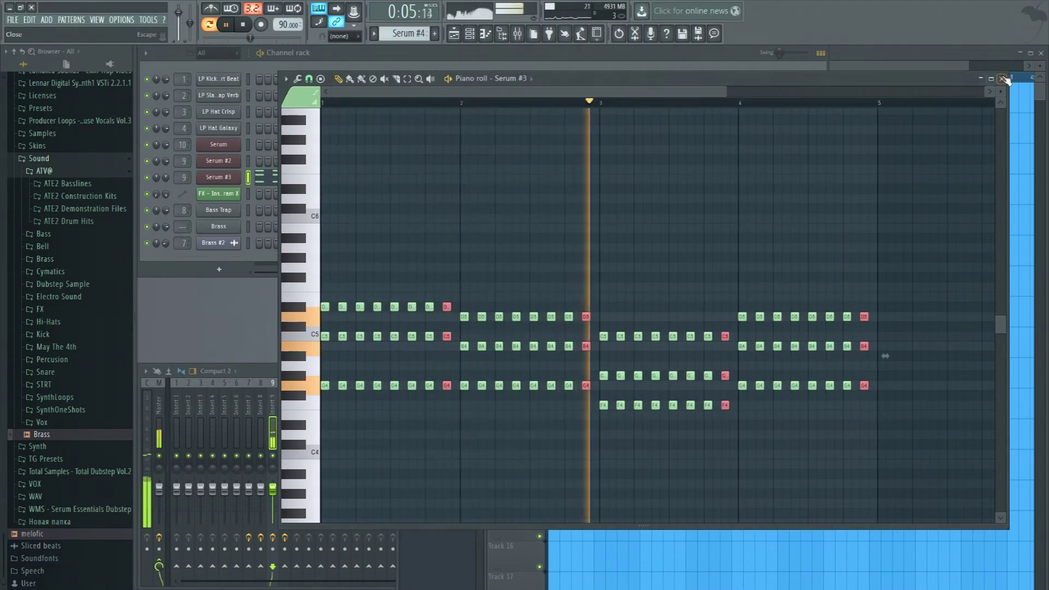
pyautogui.press('F7')
pyautogui.press('space')
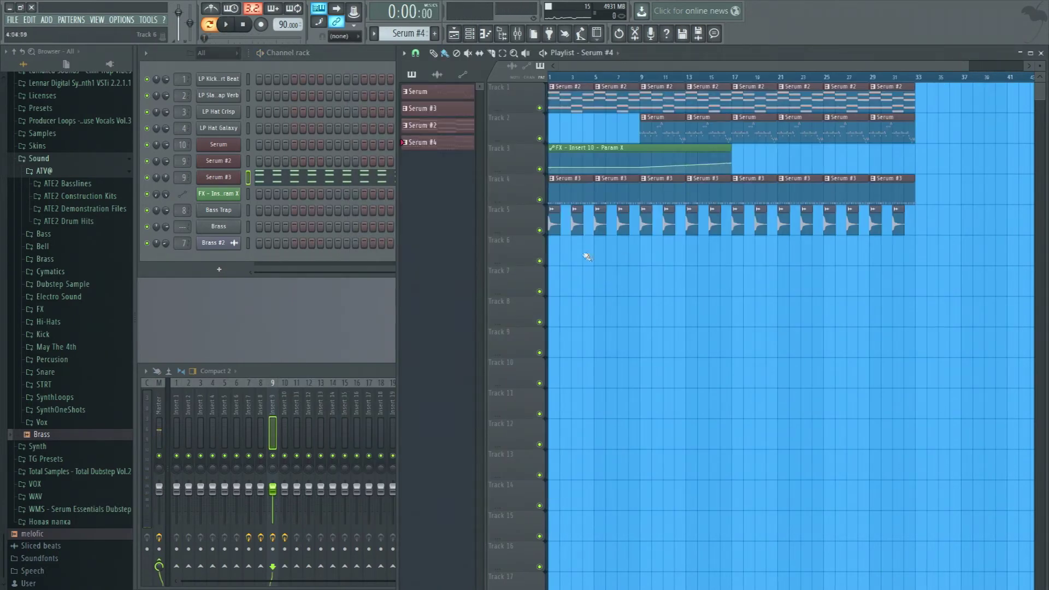
# - Try two Serum #4 pattern clips on Track 6 across bars 1 to 8, play them, and delete both
pyautogui.hotkey('ctrl', 'b')
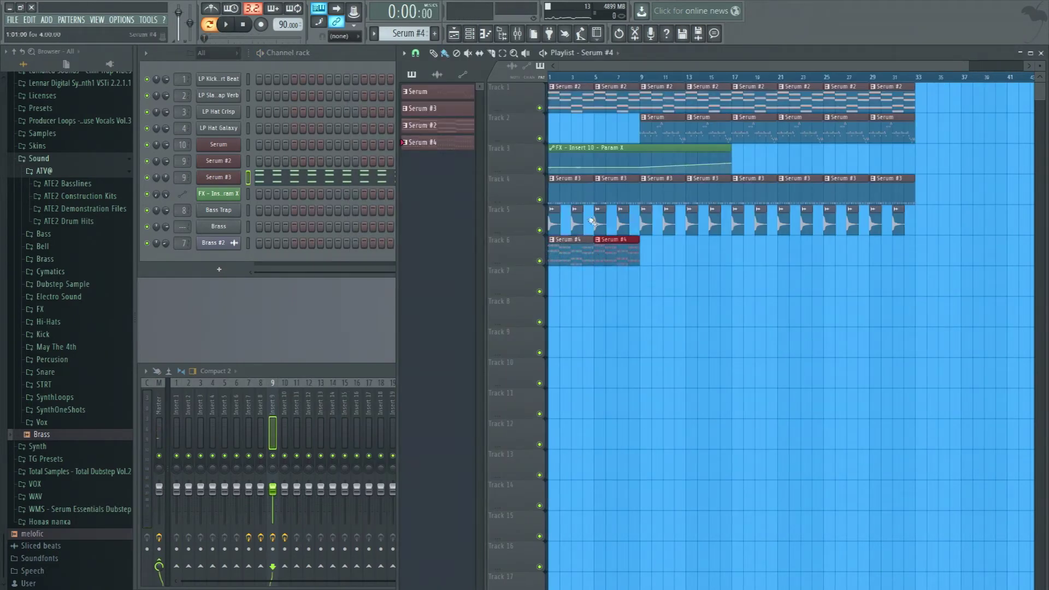
pyautogui.press('space')
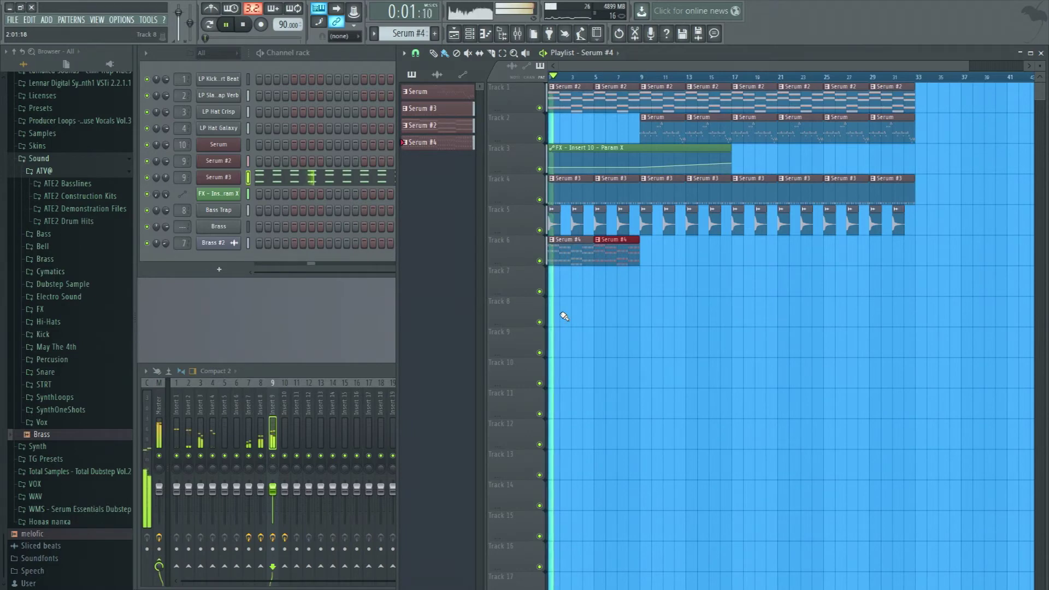
pyautogui.press('space')
pyautogui.rightClick(564, 259)
pyautogui.rightClick(616, 259)
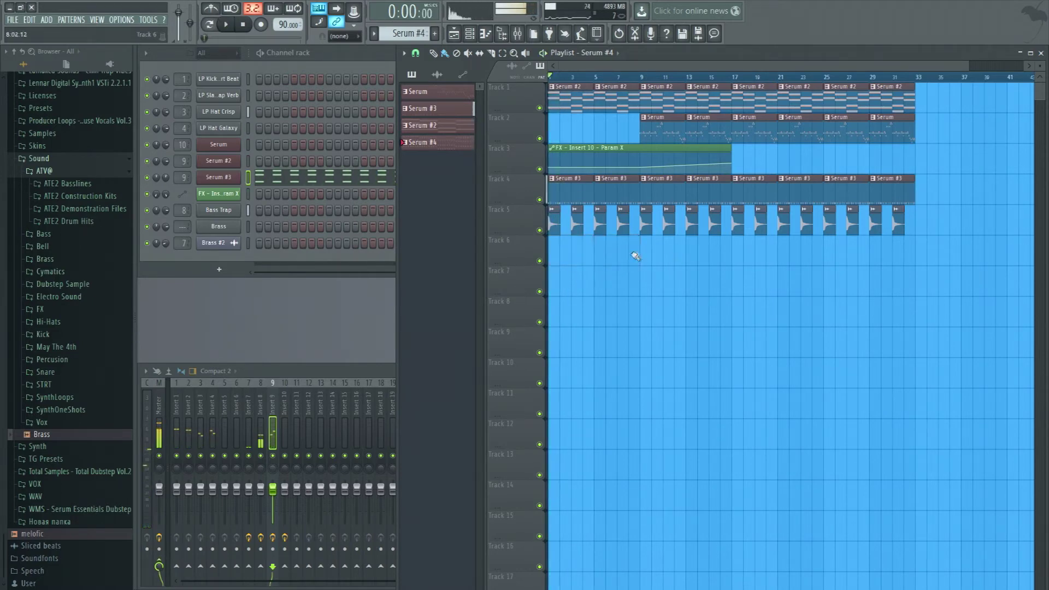
# - Place Serum #4 pattern clips on Track 6 from bar 9 through bar 32 and play the arrangement
pyautogui.moveTo(635, 256)
pyautogui.mouseDown()
pyautogui.moveTo(734, 262)
pyautogui.moveTo(836, 326)
pyautogui.mouseUp()
pyautogui.press('space')
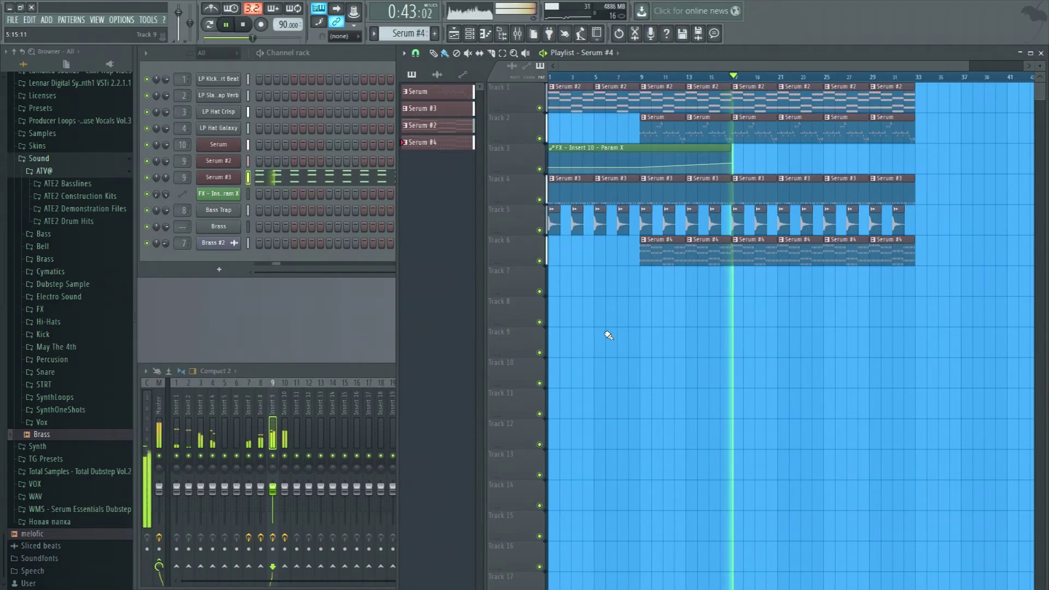
pyautogui.press('space')
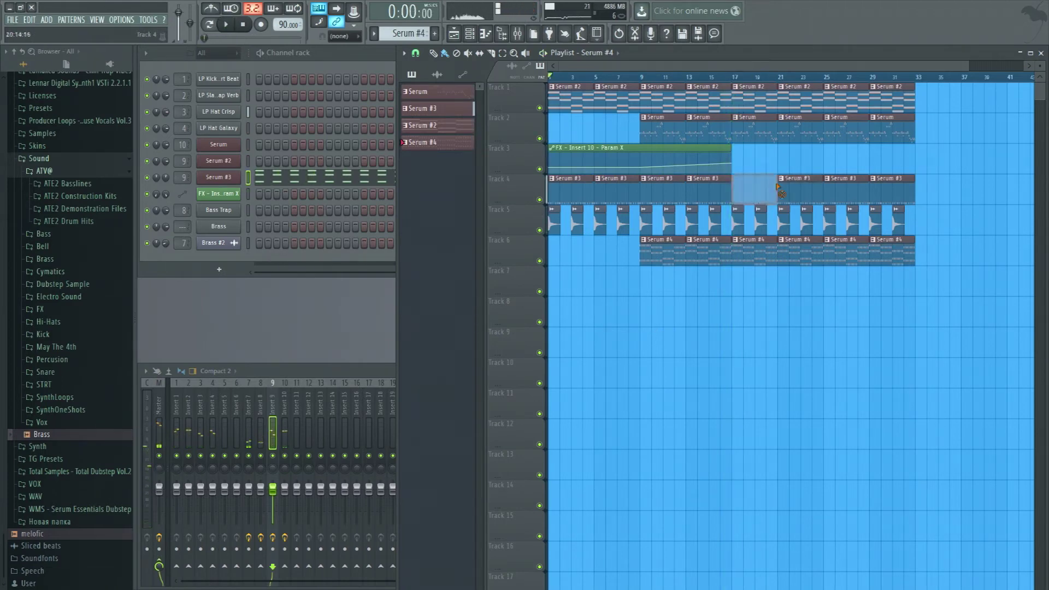
# - Delete the Serum #3 clips from bar 17 onward on Track 4, and replace Track 5's Brass #2 clips with Serum #4 clips across bars 1 to 32
pyautogui.rightClick(800, 189)
pyautogui.rightClick(847, 191)
pyautogui.rightClick(893, 193)
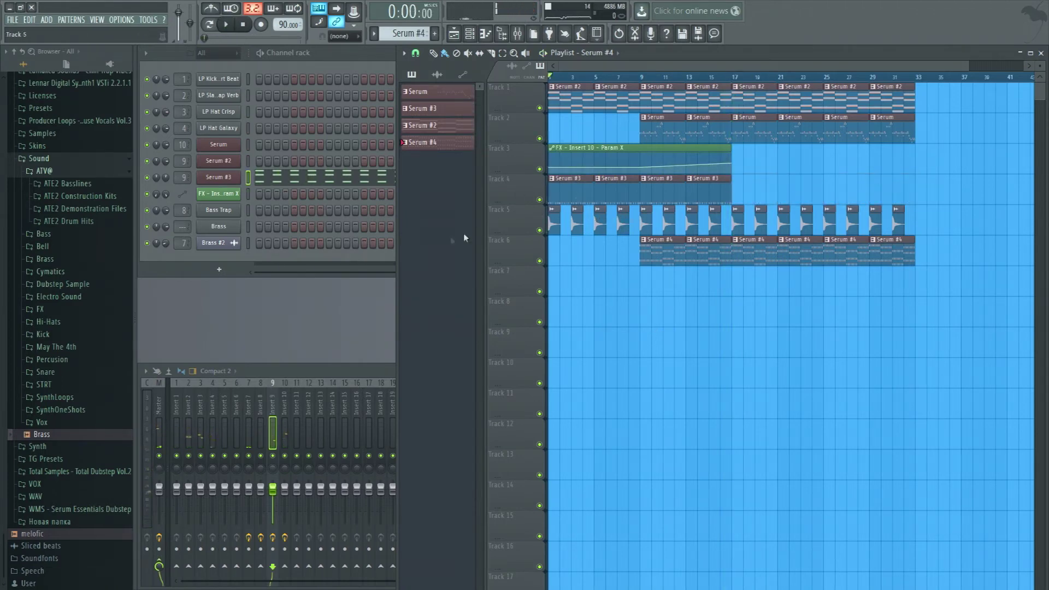
pyautogui.hotkey('ctrl', 'z')
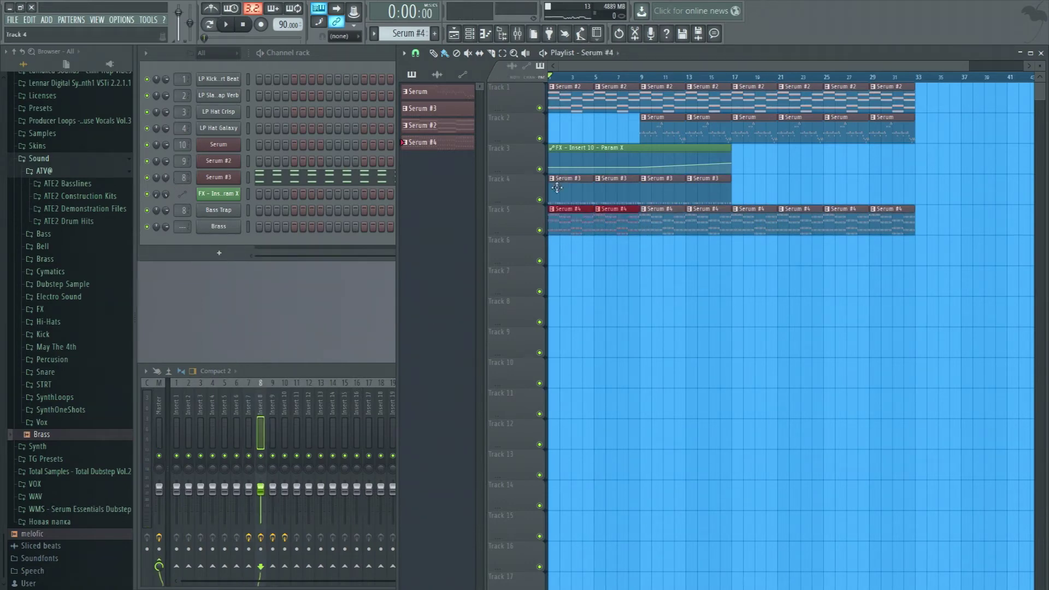
# - Route the Serum #3 channel to mixer insert 11 while the arrangement plays
pyautogui.press('space')
pyautogui.press('F9')
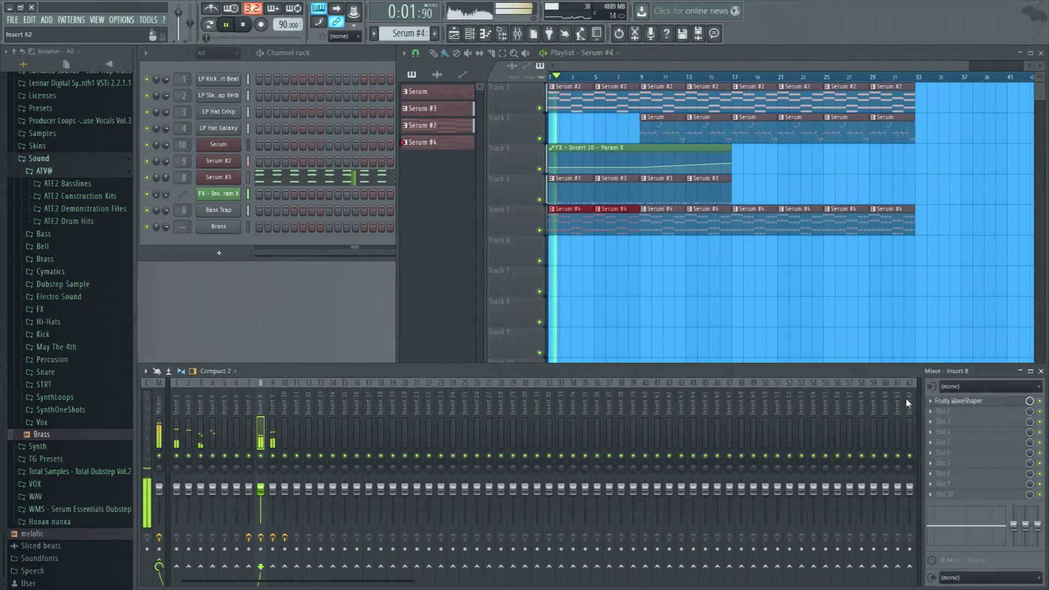
pyautogui.scroll(-1, 184, 177)
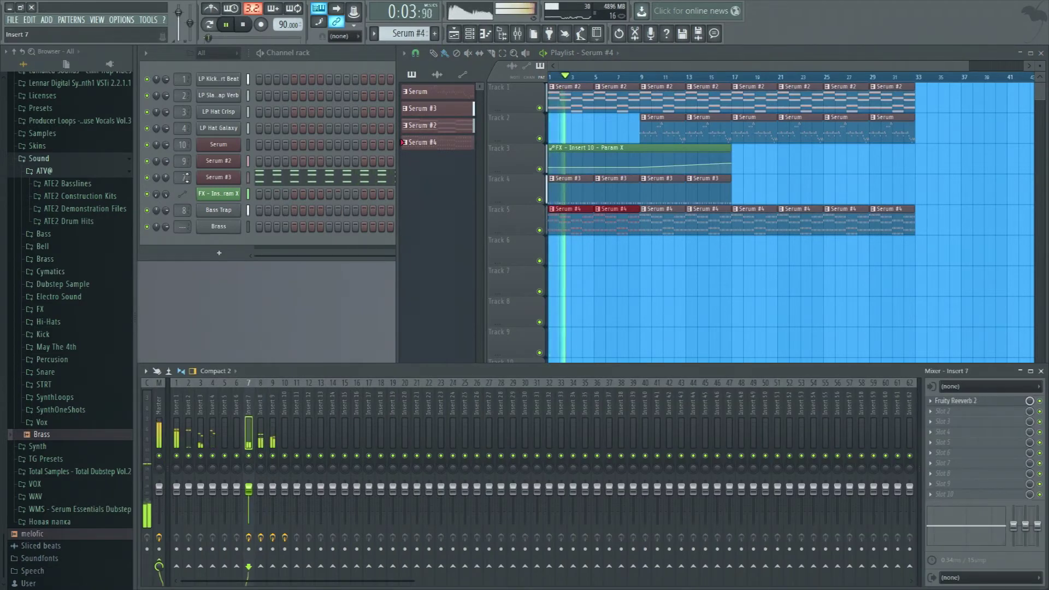
pyautogui.scroll(4, 186, 178)
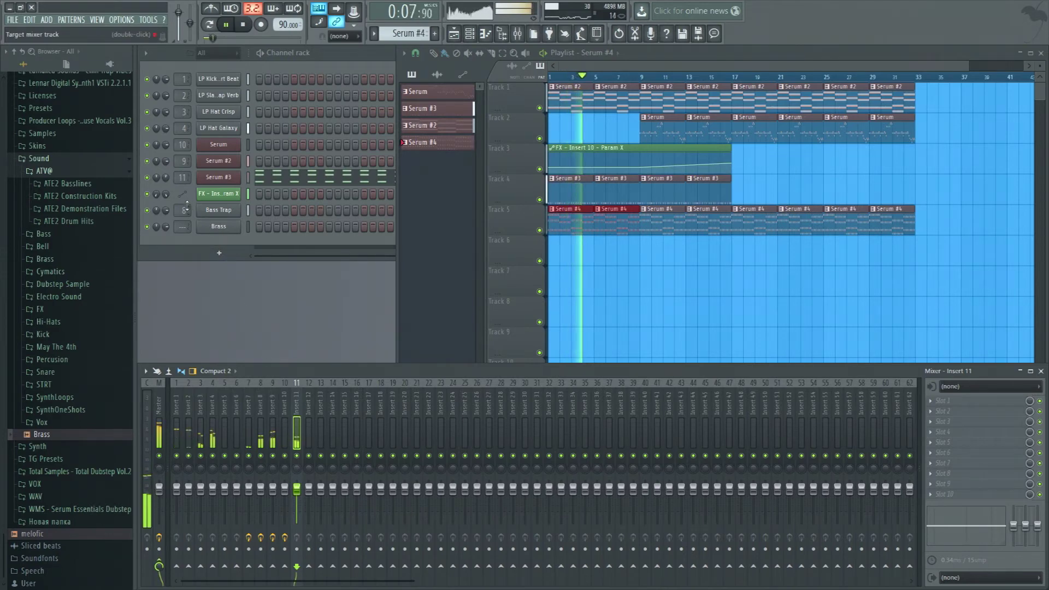
pyautogui.press('space')
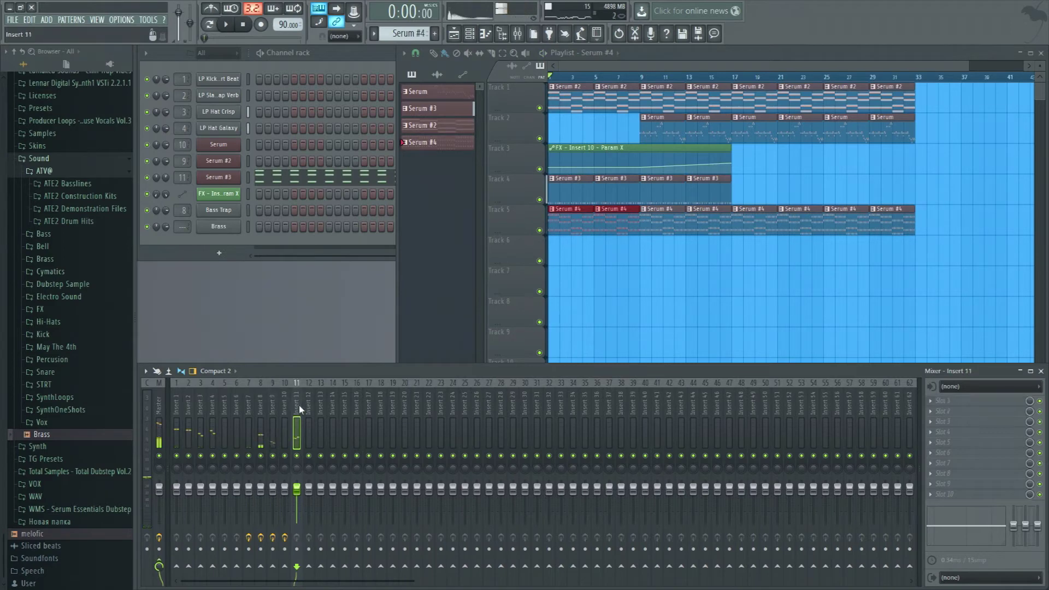
# - Load Effector on mixer insert 11, set it to the Filter effect, and create an automation clip for its X parameter
pyautogui.click(953, 417)
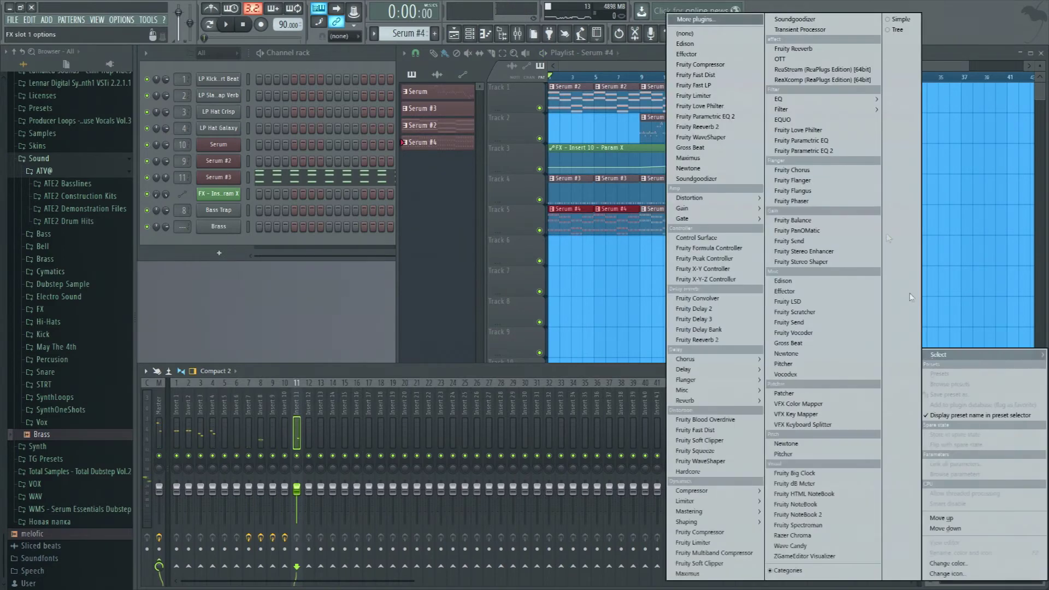
pyautogui.click(716, 58)
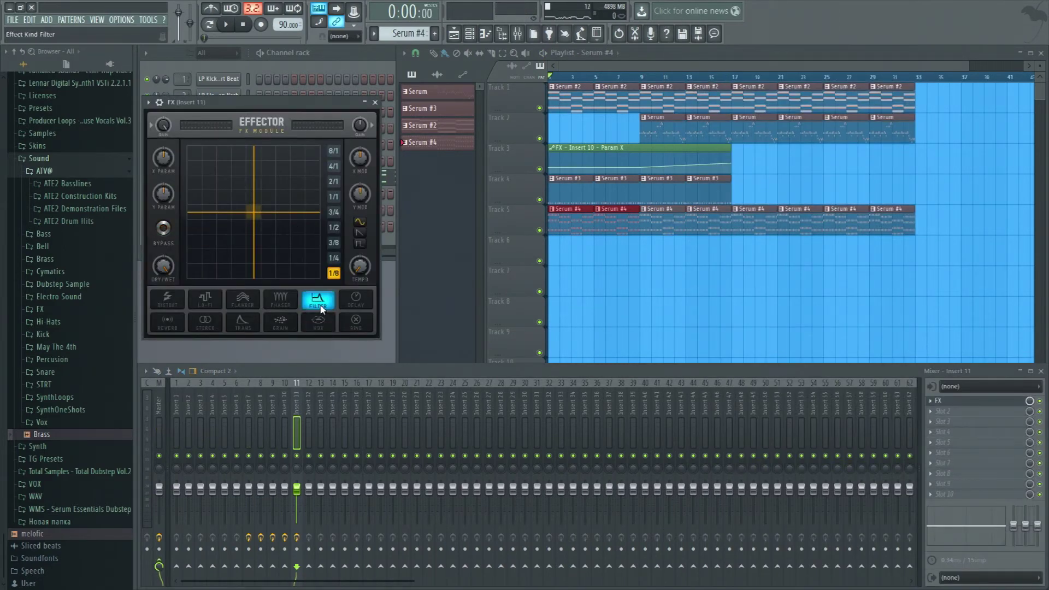
pyautogui.rightClick(163, 159)
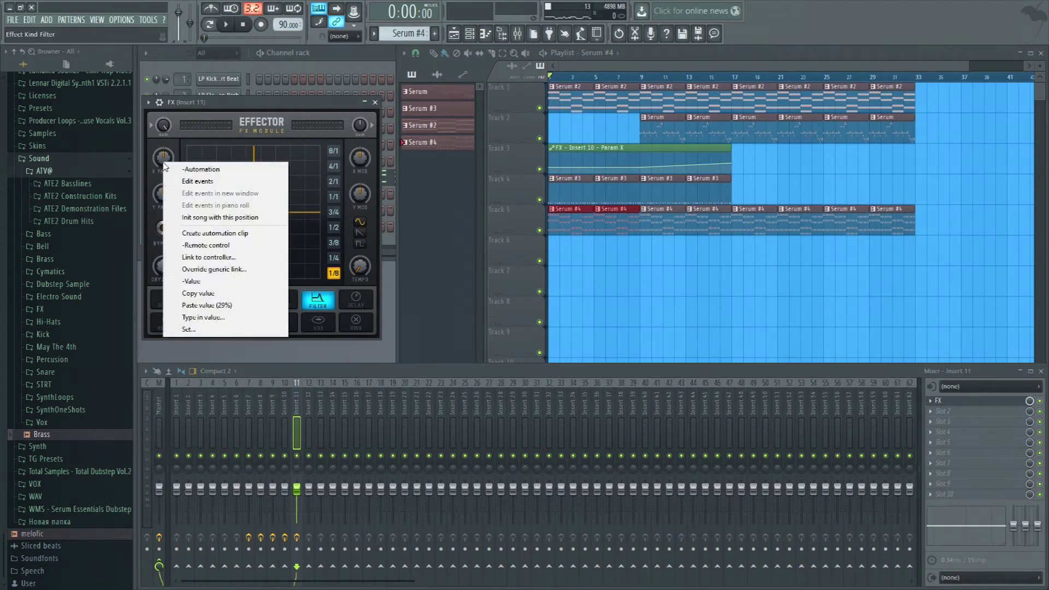
pyautogui.click(228, 235)
# - Lower the Effector's X parameter to 27.8 during playback, copy its value, and close the Effector
pyautogui.press('space')
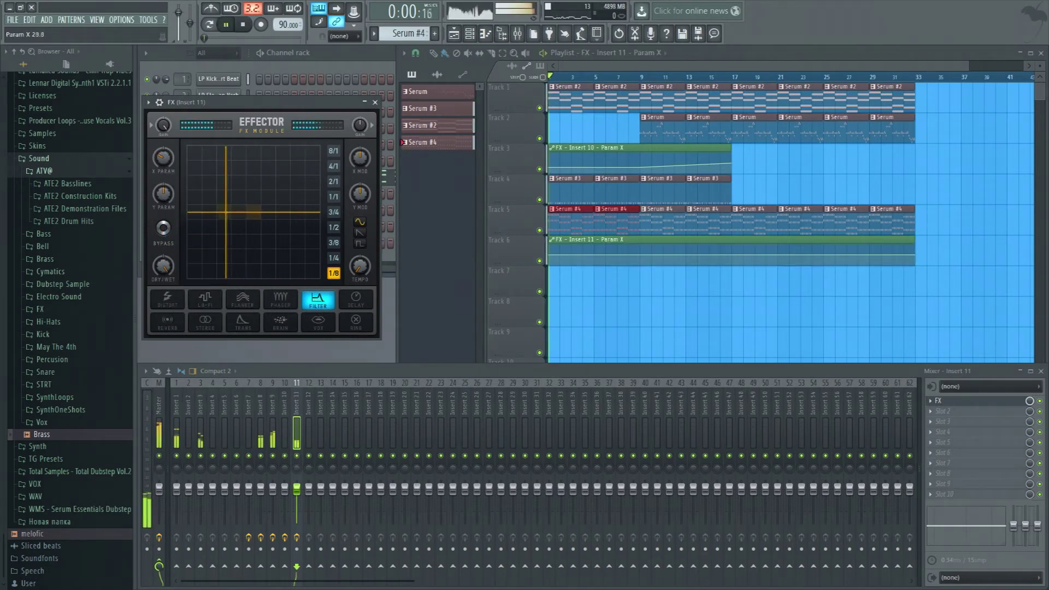
pyautogui.rightClick(162, 159)
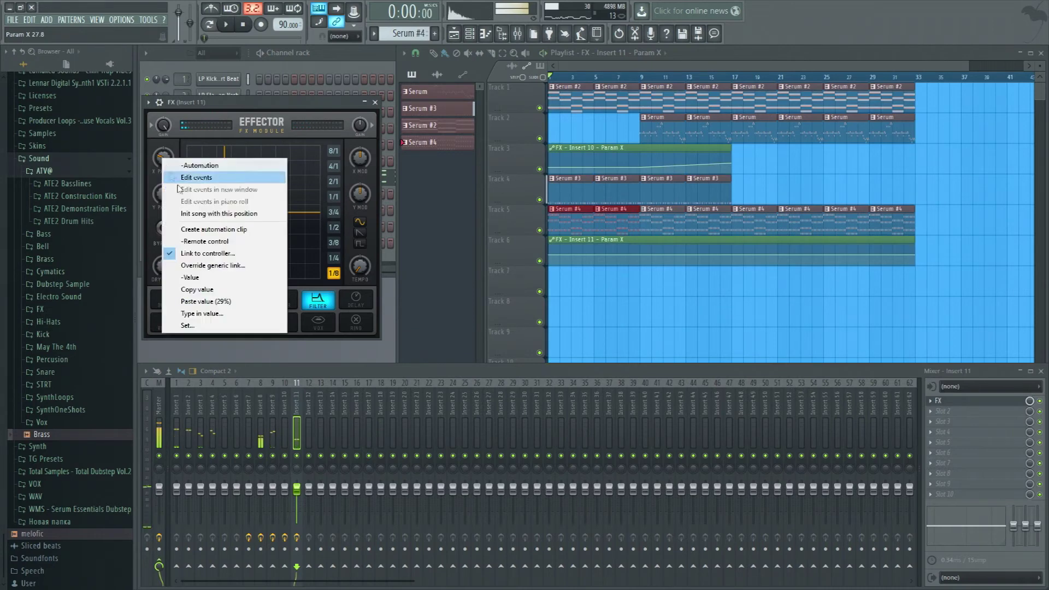
pyautogui.click(221, 264)
pyautogui.press('space')
pyautogui.click(375, 102)
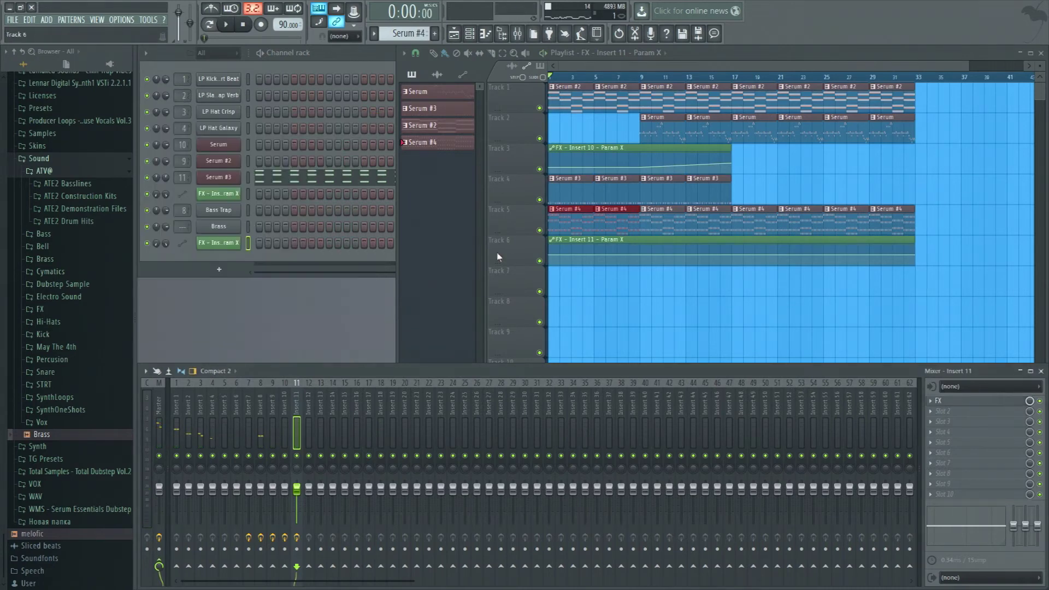
# - Paste the copied 28% value into the first point of the Insert 11 automation clip and shorten the clip to end at bar 9
pyautogui.rightClick(550, 262)
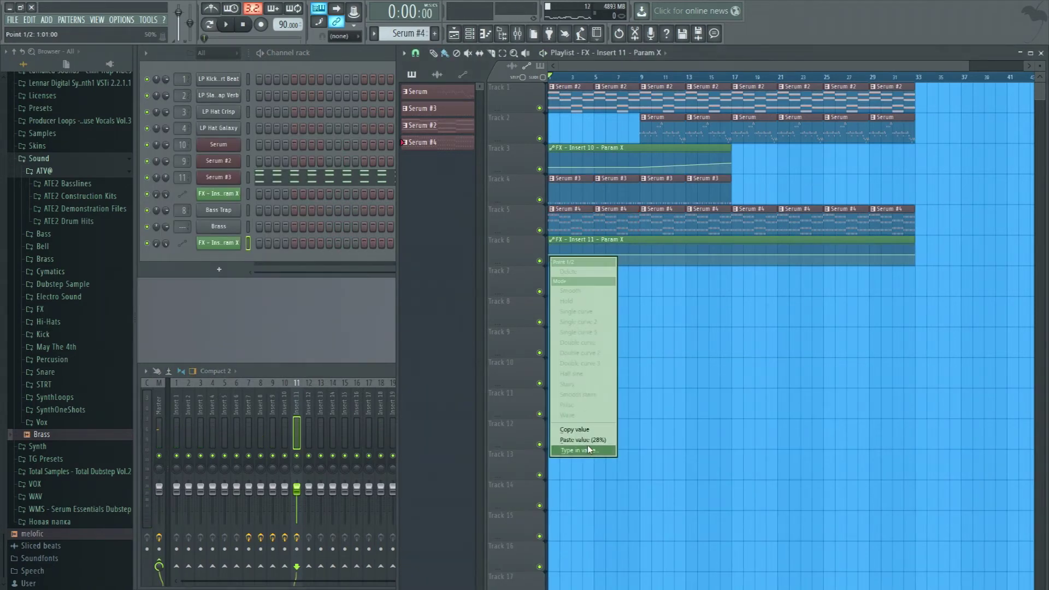
pyautogui.click(588, 440)
pyautogui.rightClick(916, 259)
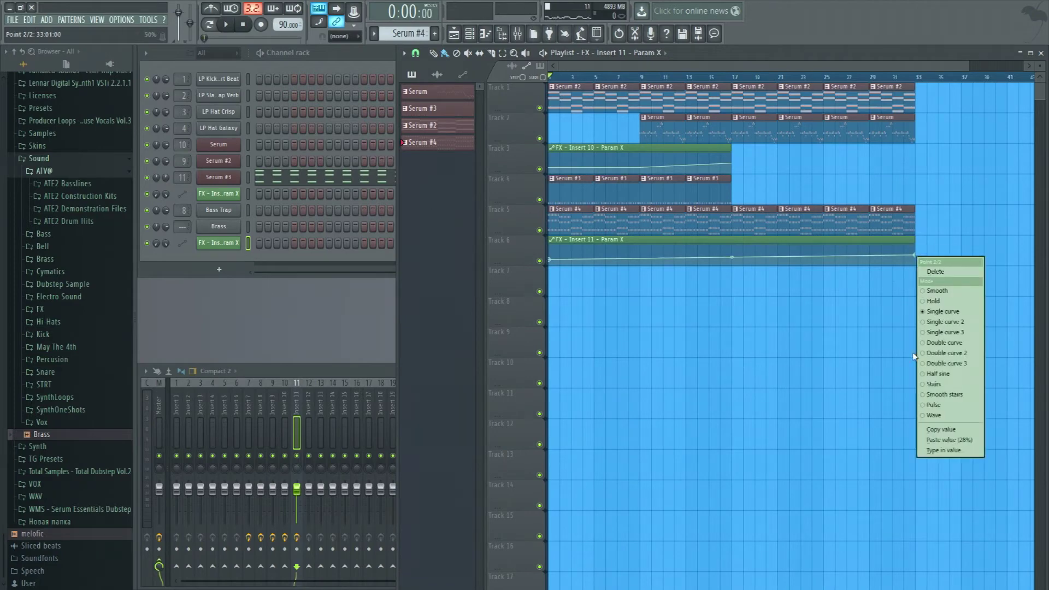
pyautogui.click(936, 430)
pyautogui.moveTo(916, 257); pyautogui.dragTo(639, 256)
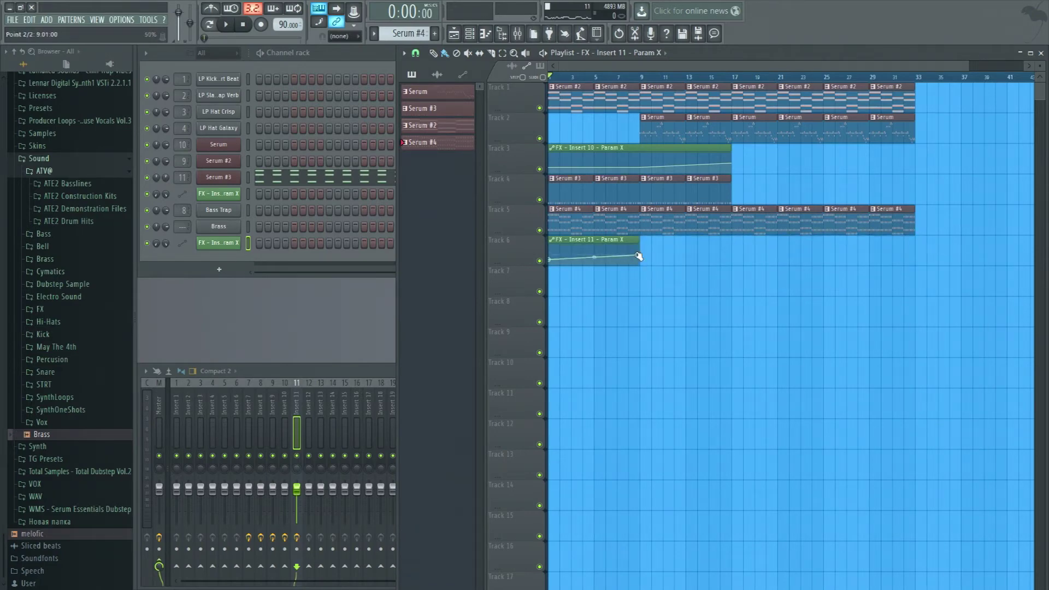
# - Play the arrangement from the start to check the Insert 11 filter automation
pyautogui.rightClick(641, 256)
pyautogui.click(670, 440)
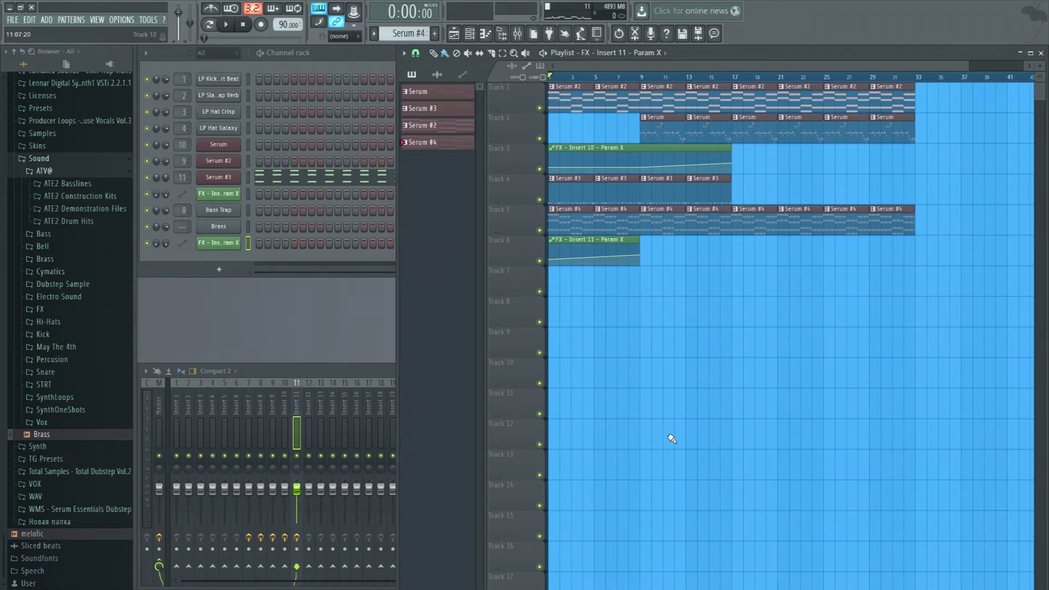
pyautogui.press('space')
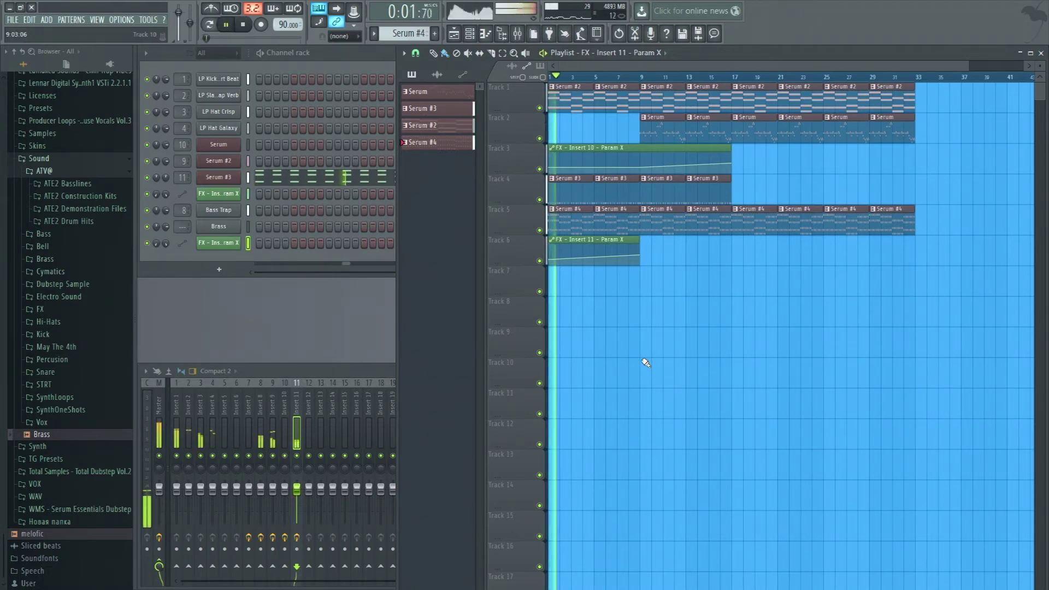
pyautogui.press('space')
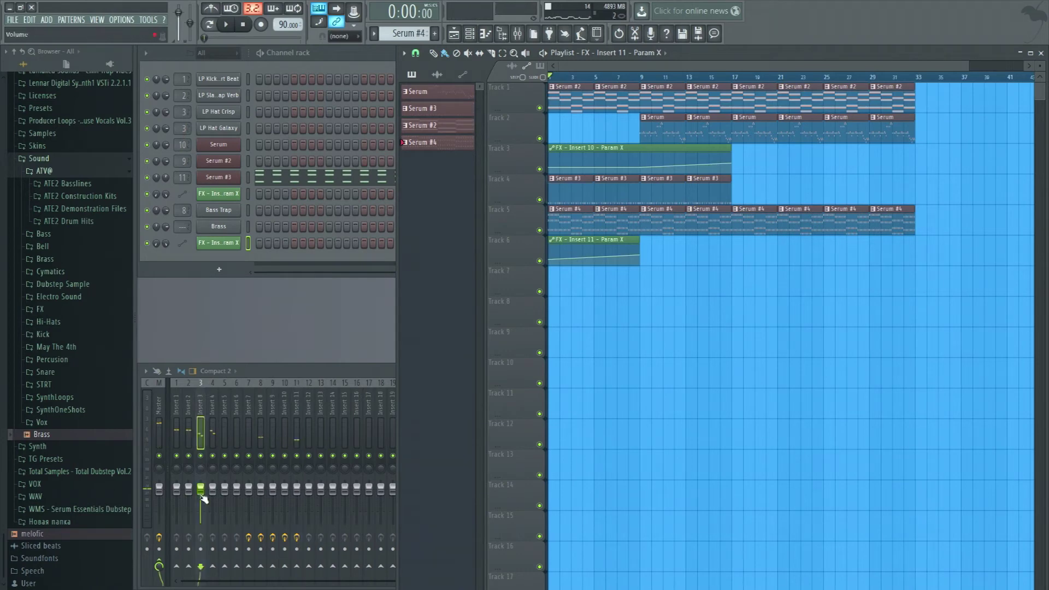
# - Lower the volume of mixer insert 3 slightly while the arrangement plays
pyautogui.press('space')
pyautogui.moveTo(202, 497); pyautogui.dragTo(202, 505)
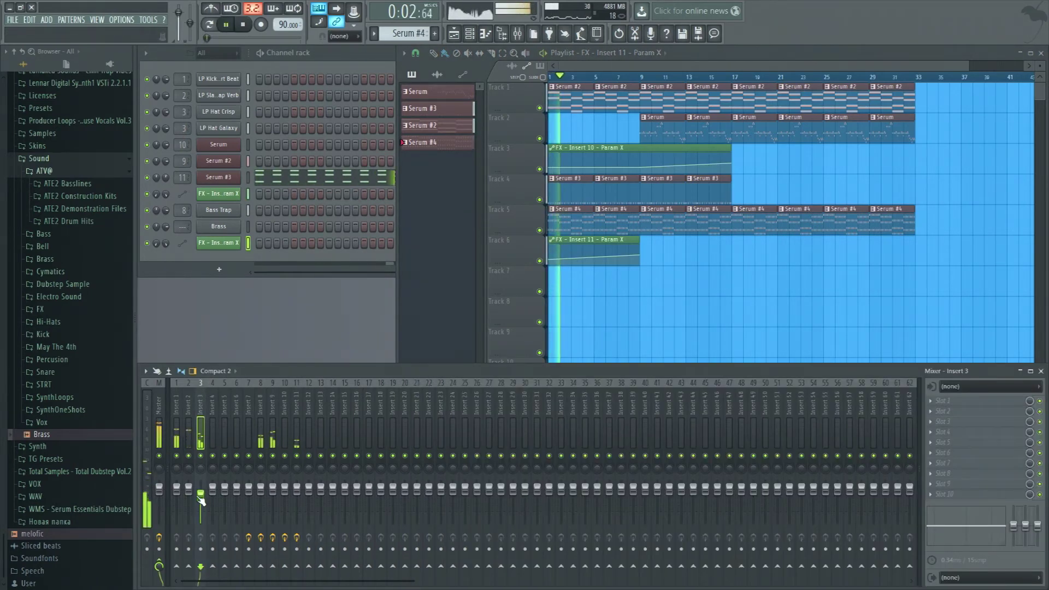
pyautogui.press('space')
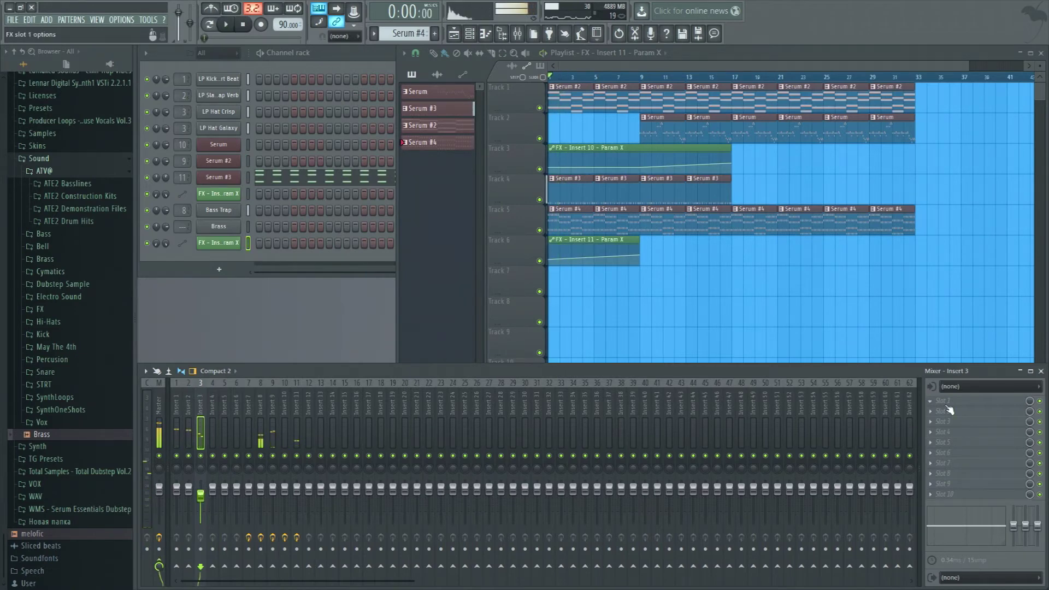
# - Load Fruity Reeverb 2 on mixer insert 3, adjust its output levels, and close it during playback
pyautogui.click(964, 400)
pyautogui.click(710, 134)
pyautogui.moveTo(361, 125); pyautogui.dragTo(395, 141)
pyautogui.press('space')
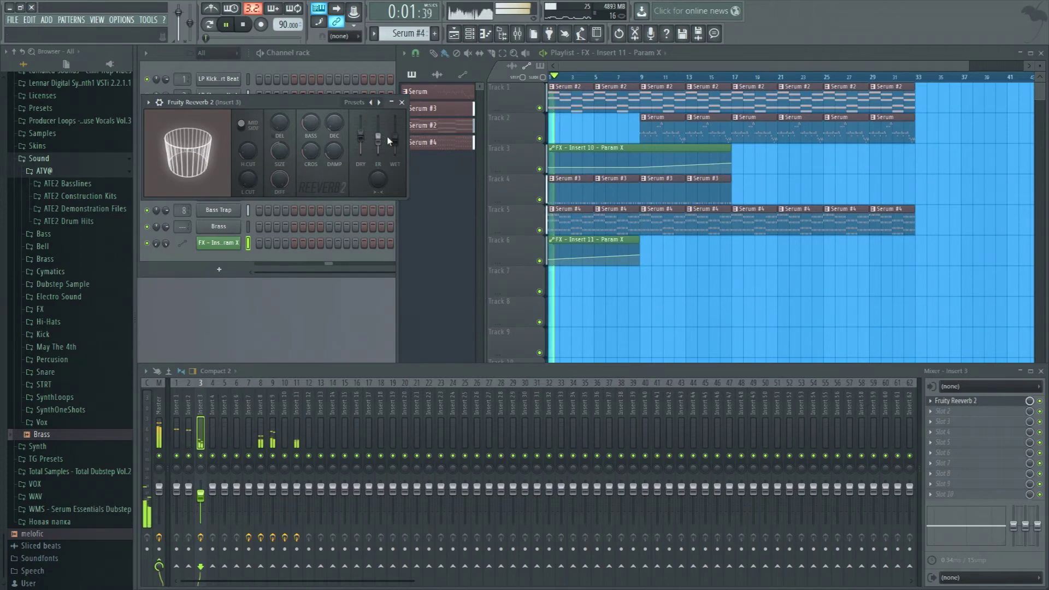
pyautogui.click(401, 103)
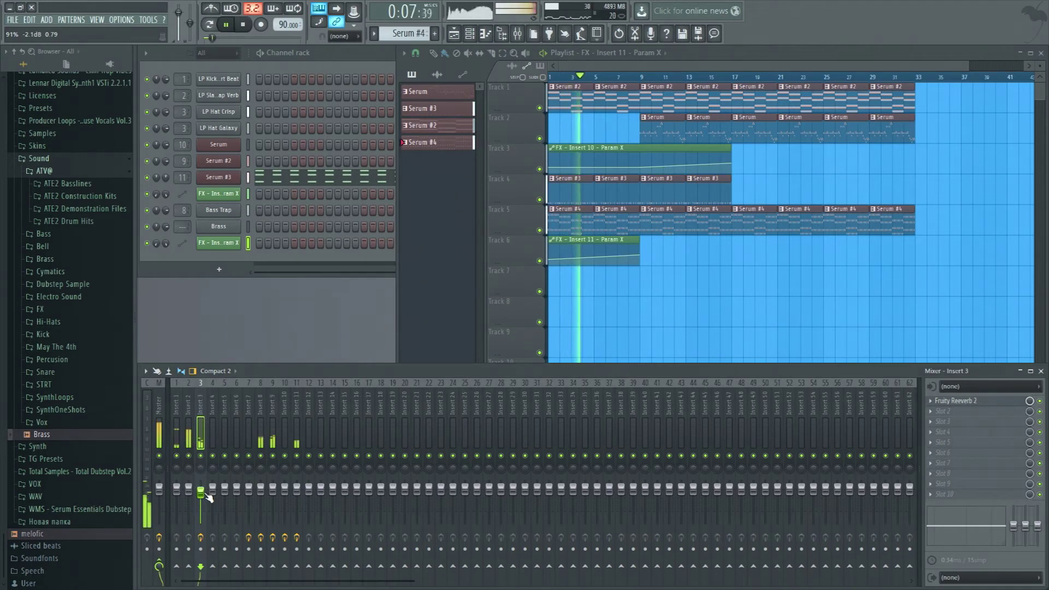
# - Set the dry level of insert 3's Fruity Reeverb 2 to 73%, close it, and stop playback
pyautogui.click(967, 401)
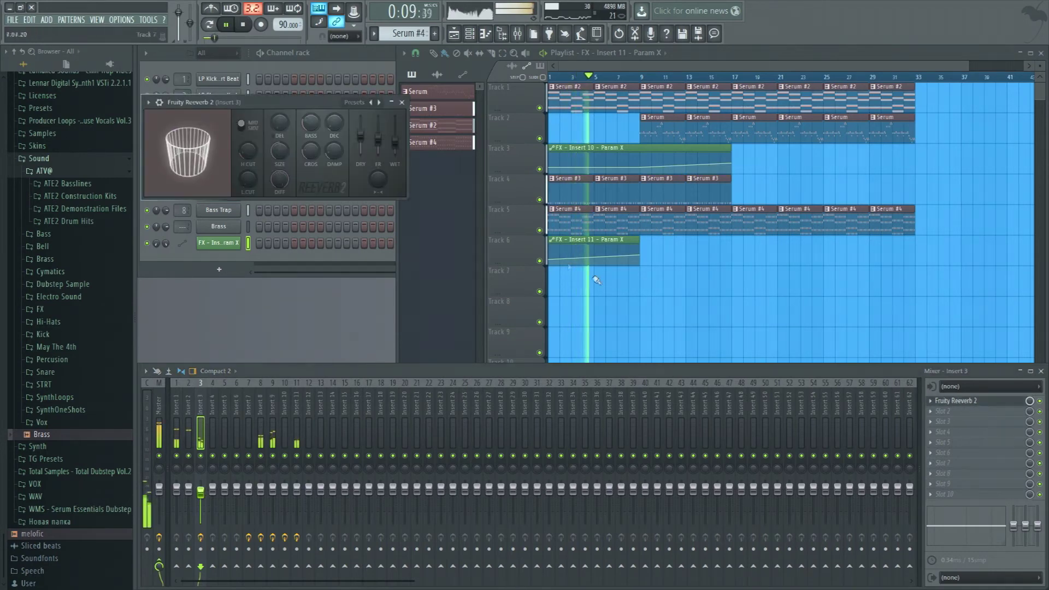
pyautogui.moveTo(360, 135); pyautogui.dragTo(372, 137)
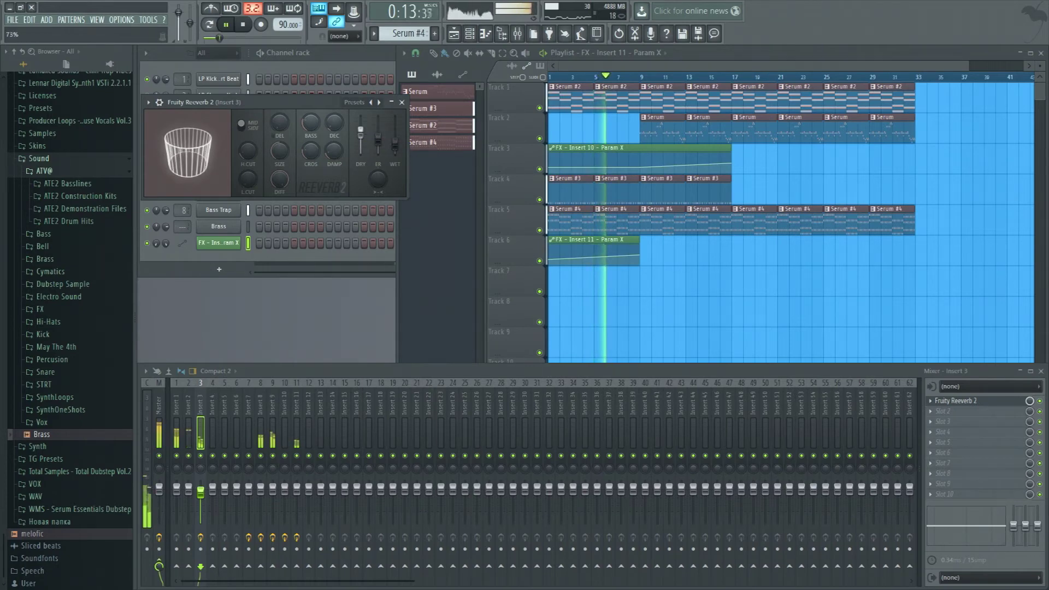
pyautogui.click(401, 102)
pyautogui.click(666, 64)
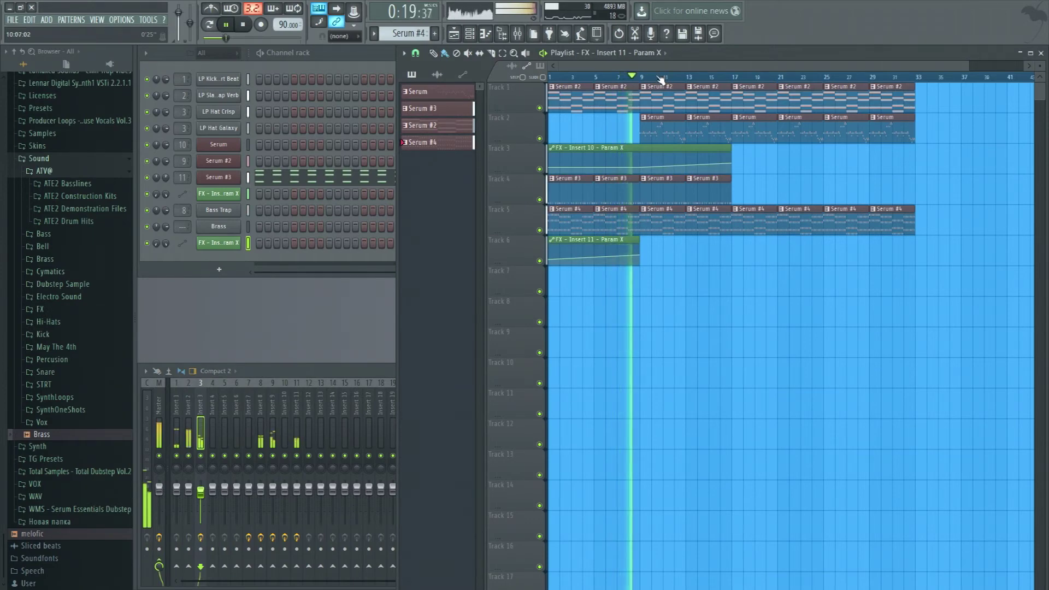
pyautogui.press('space')
# - Clone the Serum #3 drum pattern and fill the copy's LP Kick Heart Beat channel every 4 steps
pyautogui.click(423, 109)
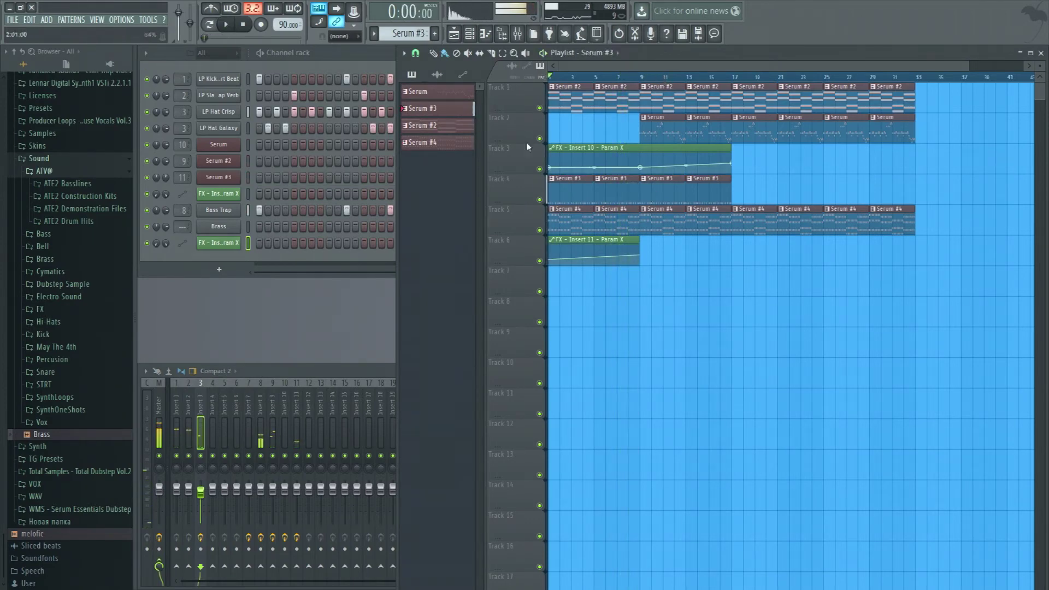
pyautogui.click(408, 34)
pyautogui.click(482, 131)
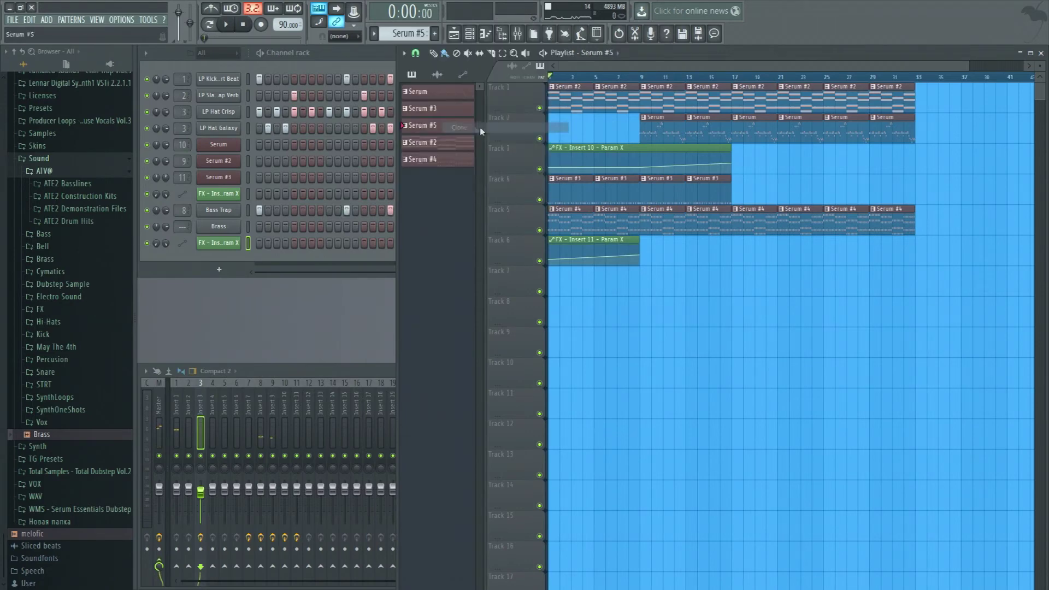
pyautogui.click(354, 58)
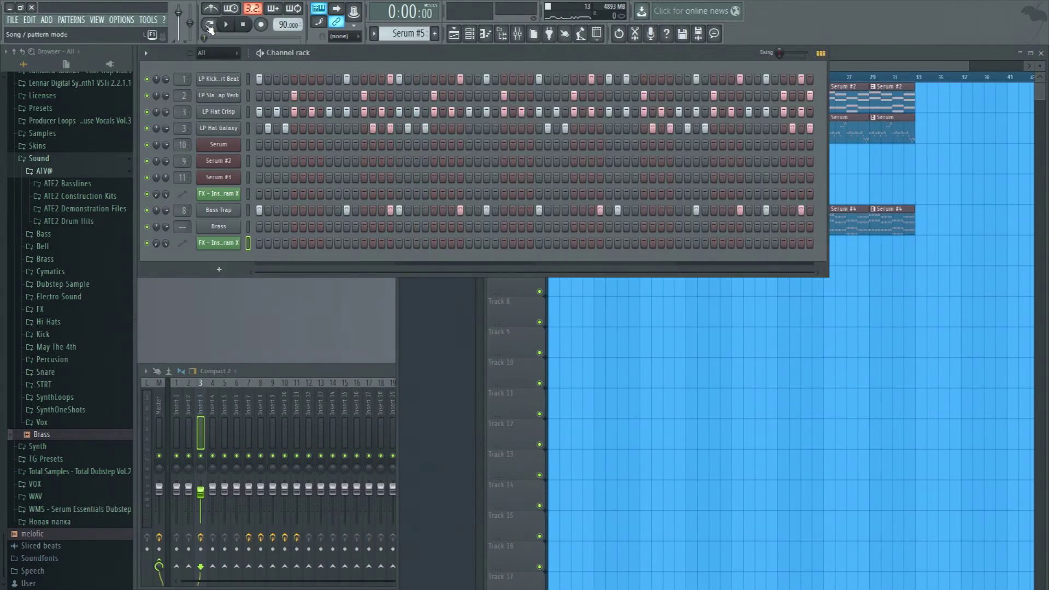
pyautogui.rightClick(233, 85)
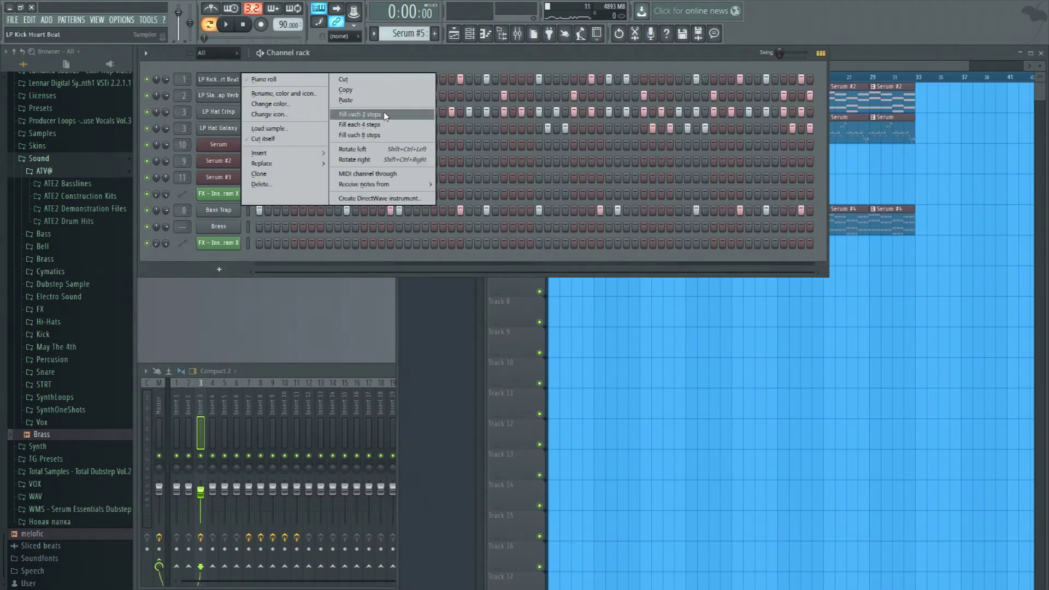
# - Clear the Bass Trap channel in the Serum #5 pattern and enter steps 4, 7, 12 and 15 of each bar
pyautogui.rightClick(217, 212)
pyautogui.click(361, 257)
pyautogui.rightClick(214, 215)
pyautogui.click(284, 215)
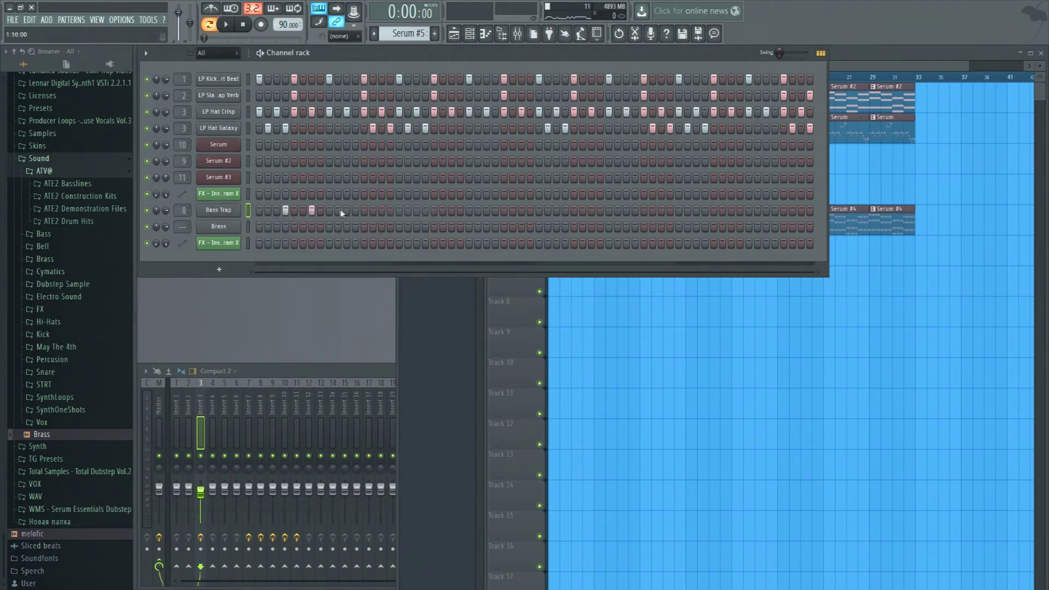
pyautogui.click(381, 210)
pyautogui.press('space')
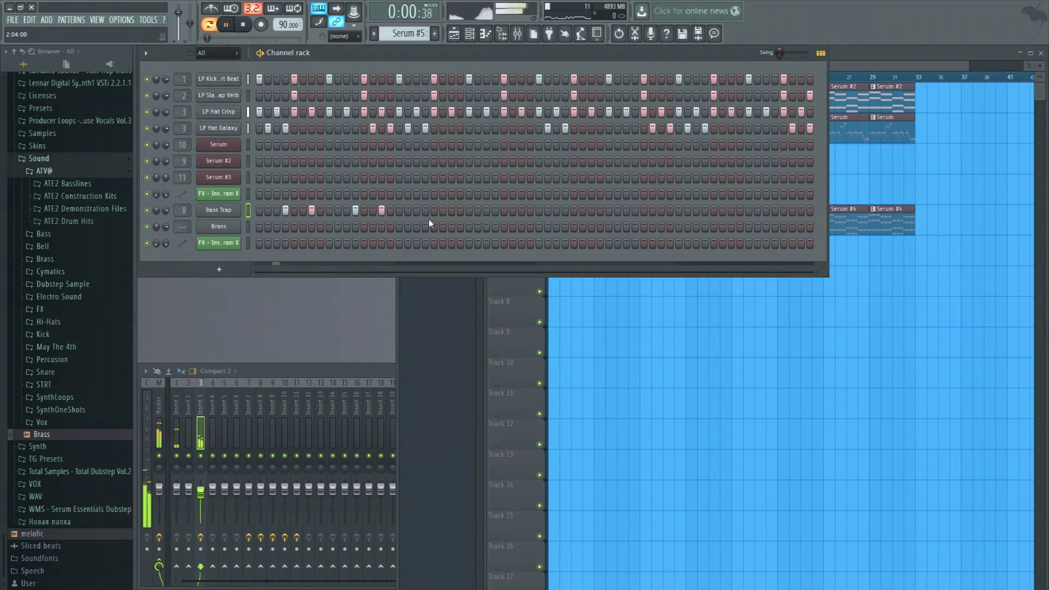
pyautogui.click(425, 210)
pyautogui.click(451, 211)
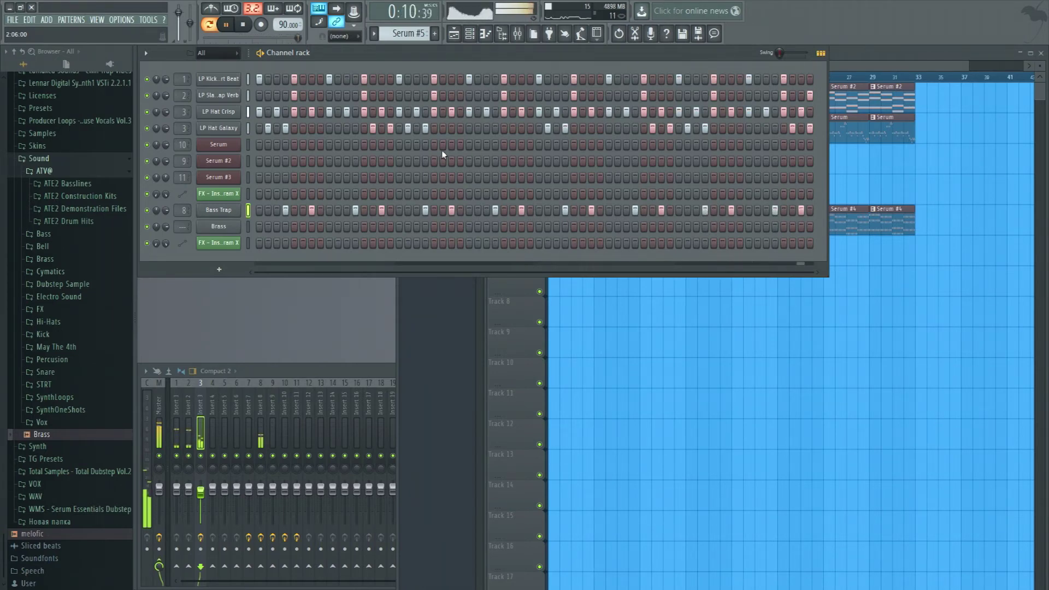
# - Clear the steps of the LP Hat Crisp, LP Hat Galaxy and LP Sla..ap Verb channels in the Serum #5 pattern
pyautogui.rightClick(226, 116)
pyautogui.click(361, 114)
pyautogui.rightClick(226, 127)
pyautogui.click(338, 128)
pyautogui.rightClick(227, 96)
pyautogui.click(382, 96)
# - Place four Serum #5 pattern clips end to end on Track 4, from bar 17 to bar 33
pyautogui.click(870, 56)
pyautogui.press('space')
pyautogui.click(775, 188)
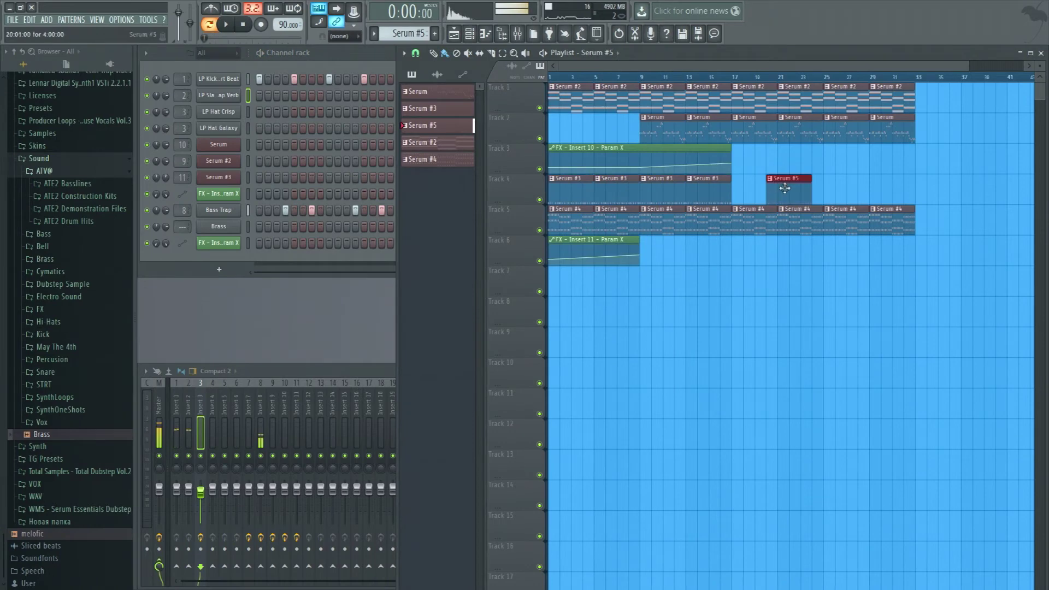
pyautogui.moveTo(776, 189); pyautogui.dragTo(752, 192)
pyautogui.click(737, 81)
pyautogui.press('space')
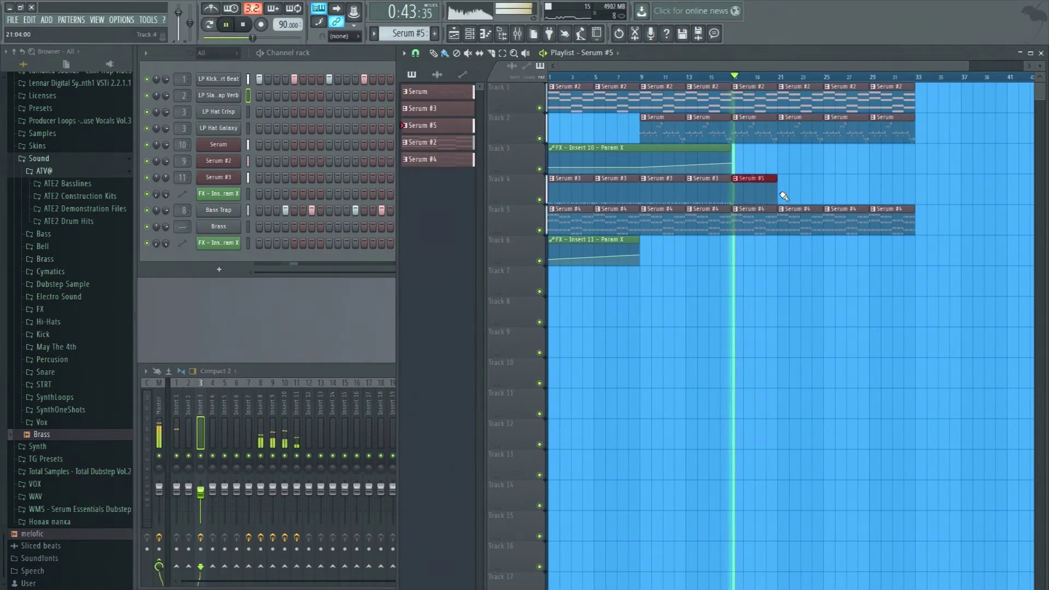
pyautogui.click(791, 188)
pyautogui.click(837, 190)
pyautogui.click(879, 190)
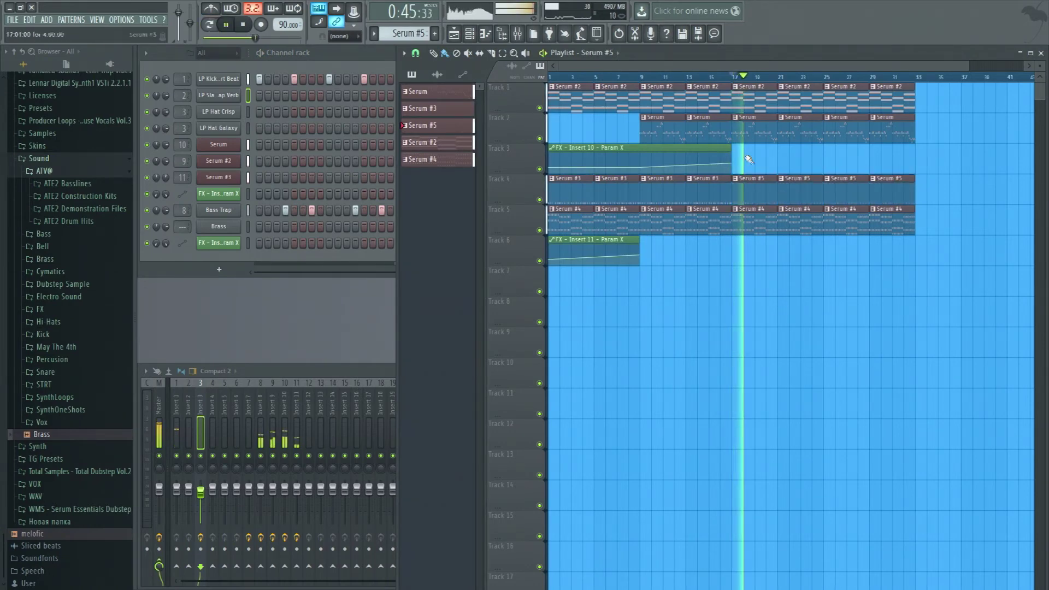
# - Play the arrangement from around bar 16 to hear the transition into the Serum #5 section
pyautogui.press('space')
pyautogui.scroll(3, 708, 81)
pyautogui.press('space')
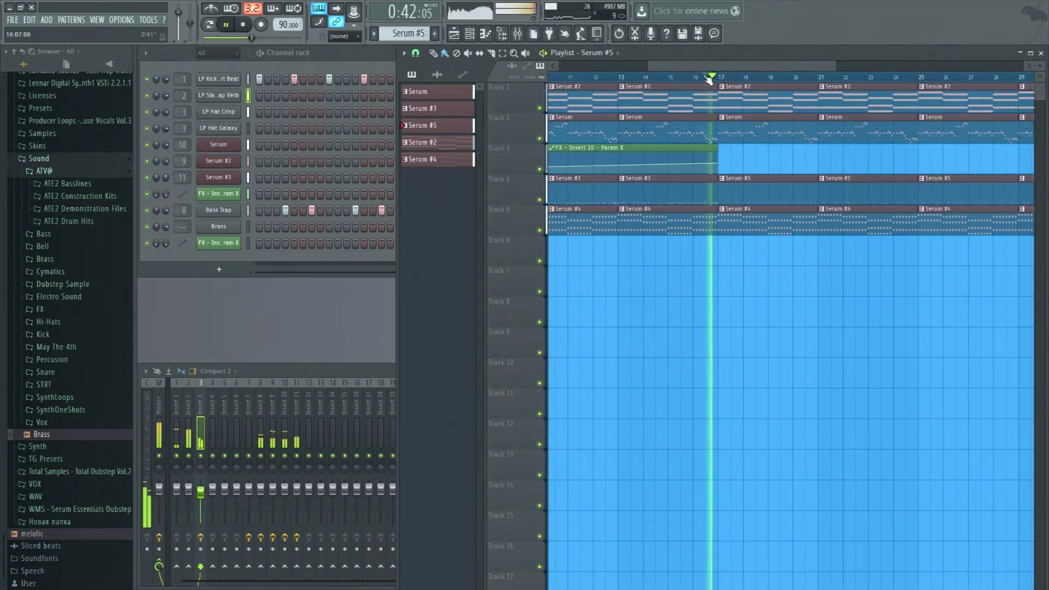
pyautogui.scroll(2, 708, 80)
pyautogui.press('space')
# - Reduce the Fruity WaveShaper curve tension on mixer insert 8 to 6.5% while listening, and close the plugin
pyautogui.click(260, 429)
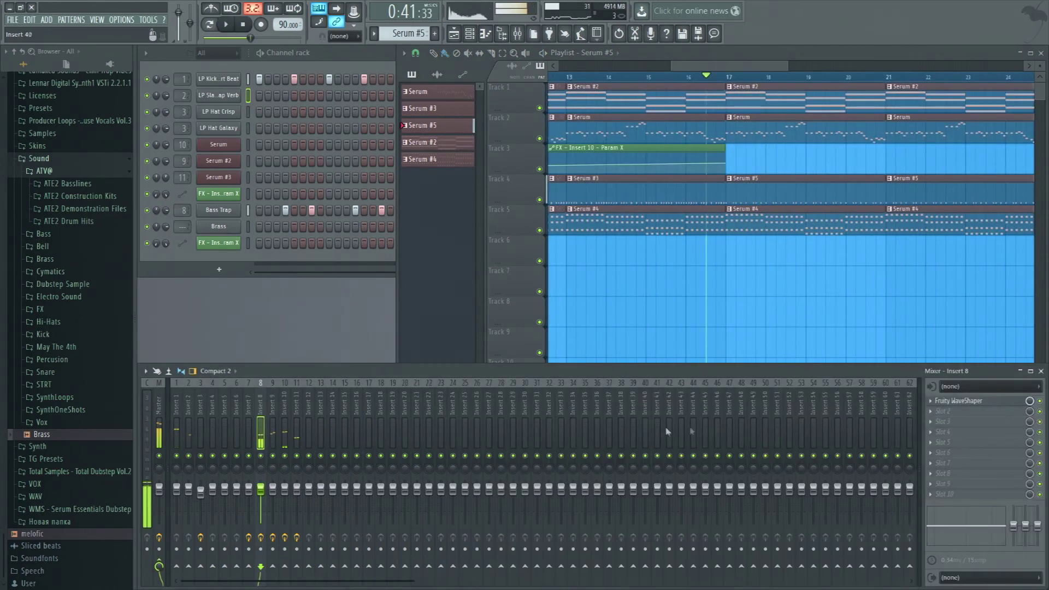
pyautogui.click(941, 401)
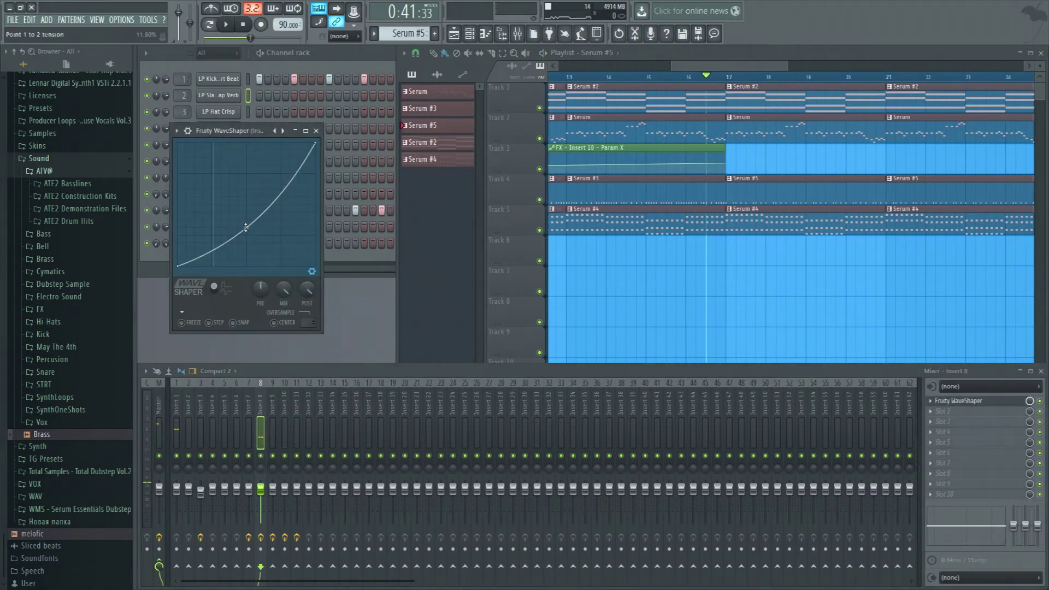
pyautogui.moveTo(245, 227); pyautogui.dragTo(246, 205)
pyautogui.press('space')
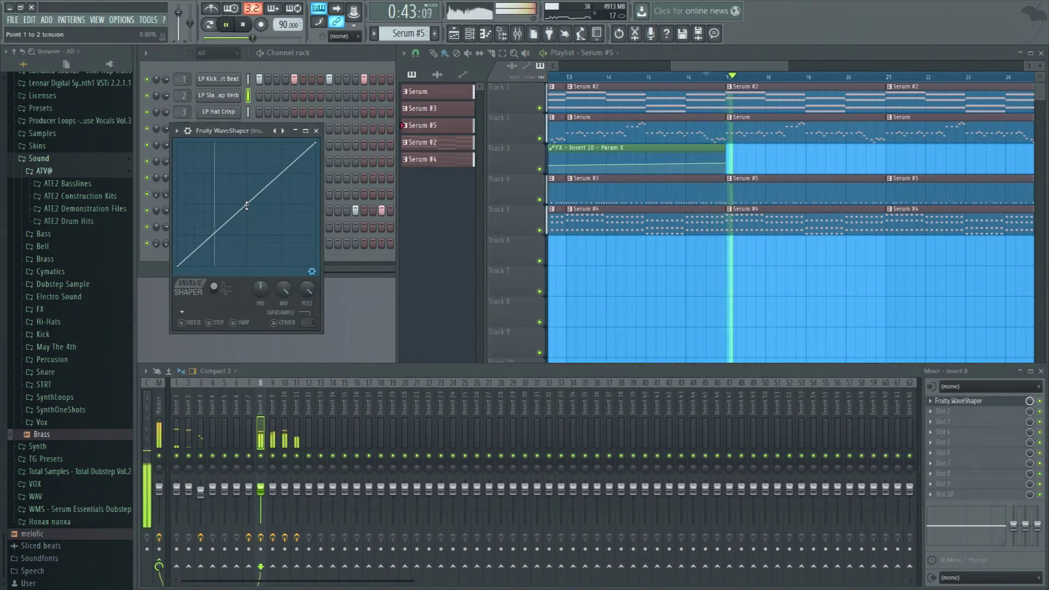
pyautogui.moveTo(247, 206); pyautogui.dragTo(247, 218)
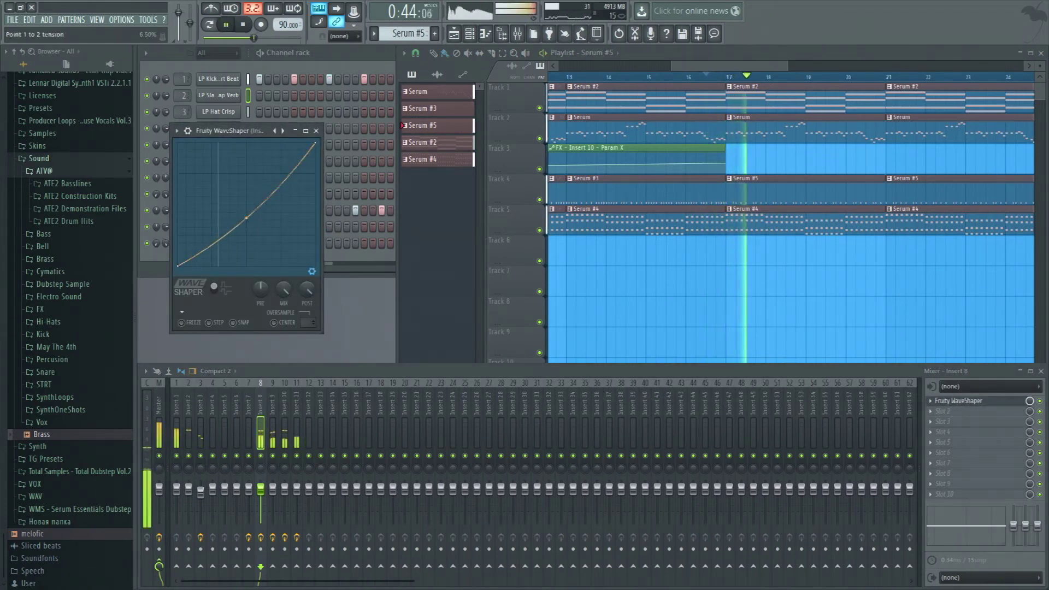
pyautogui.click(316, 130)
pyautogui.press('space')
# - In the Serum #5 pattern's Bass Trap piano roll, raise bar 4's first two notes to D#5 and its last two to D5
pyautogui.scroll(-4, 761, 83)
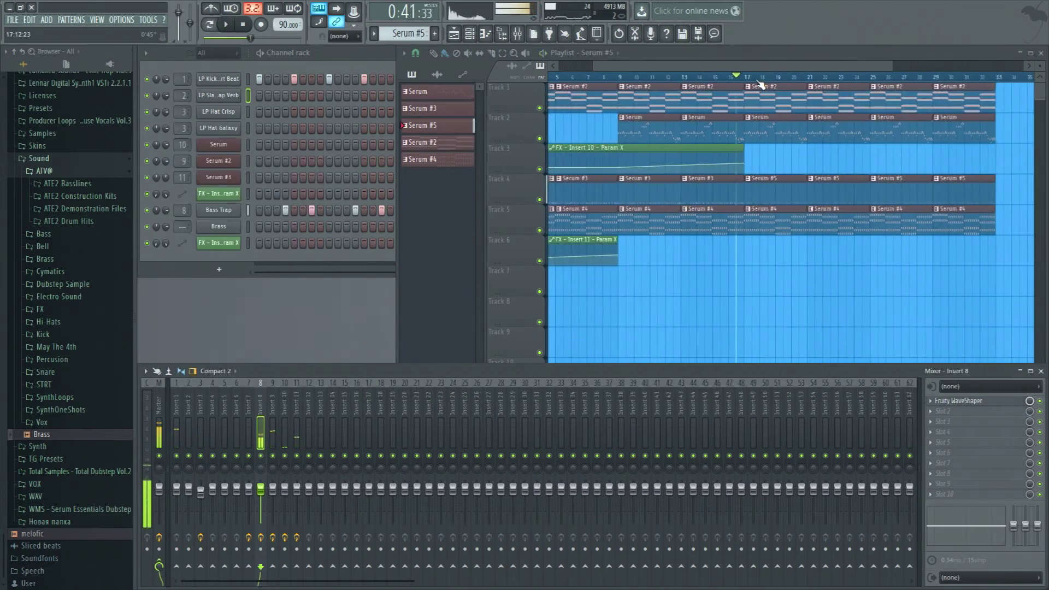
pyautogui.scroll(-2, 760, 83)
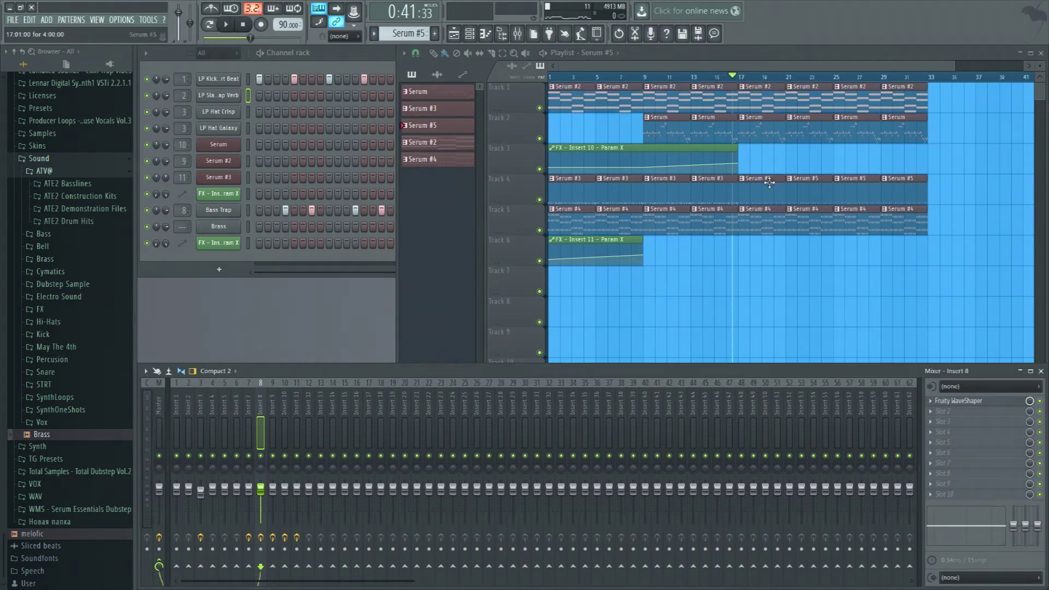
pyautogui.click(742, 185)
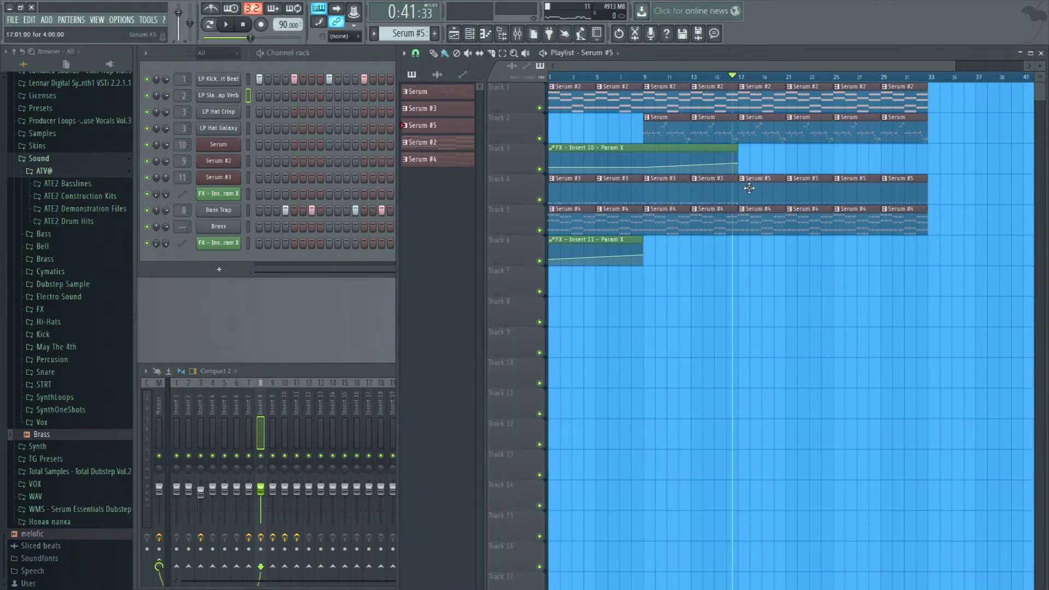
pyautogui.moveTo(396, 59); pyautogui.dragTo(824, 64)
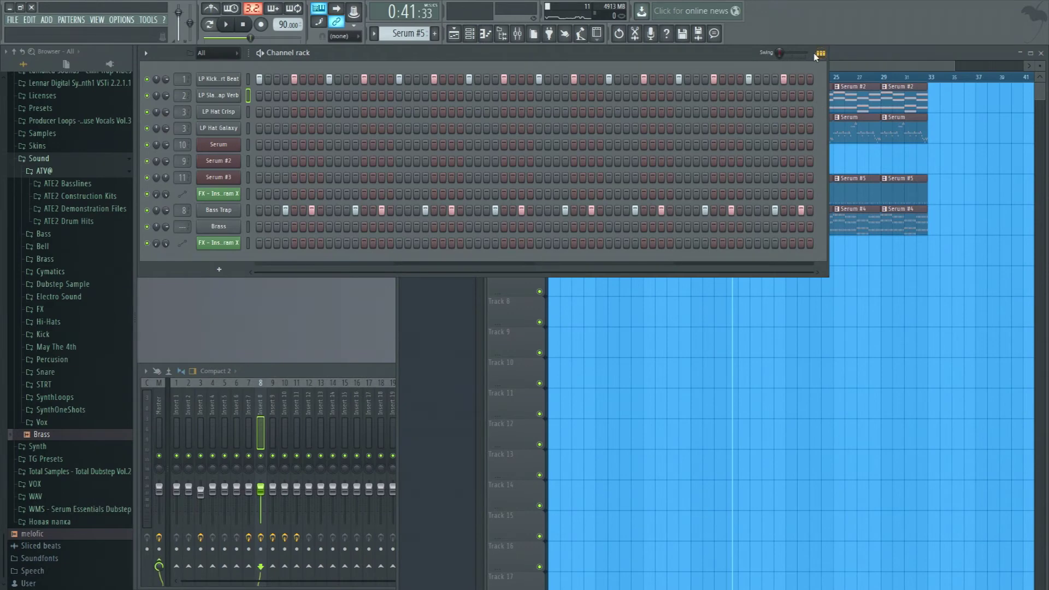
pyautogui.click(830, 52)
pyautogui.click(588, 209)
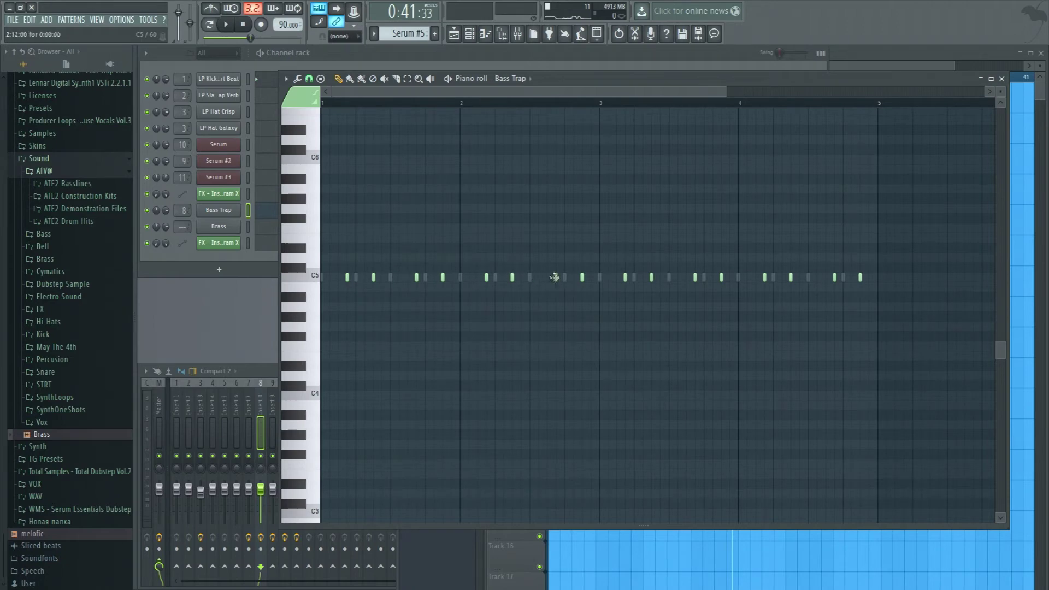
pyautogui.moveTo(707, 288); pyautogui.dragTo(696, 280)
pyautogui.moveTo(764, 262); pyautogui.dragTo(763, 292)
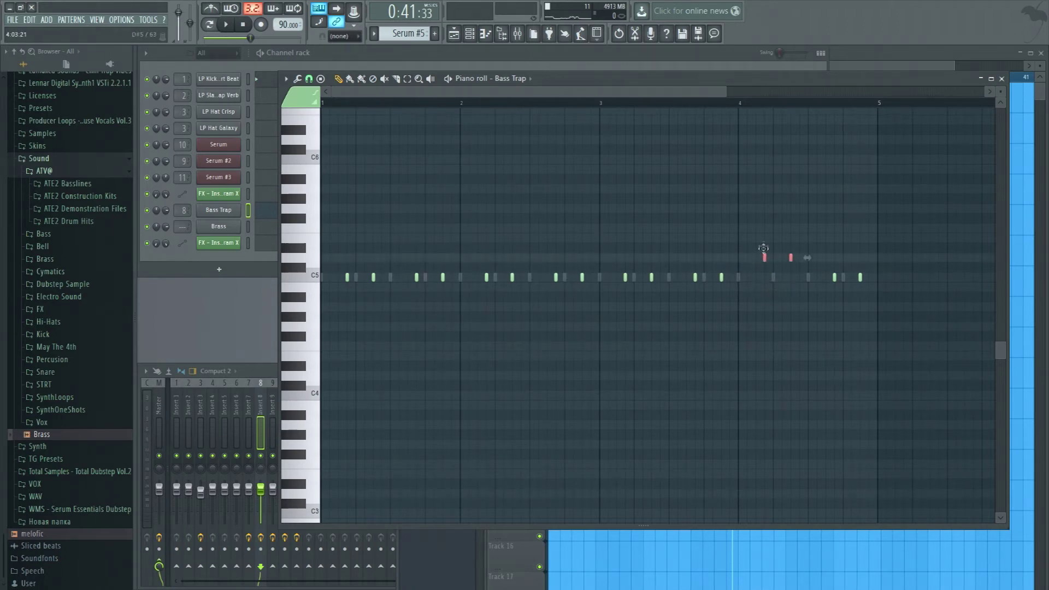
pyautogui.moveTo(904, 264); pyautogui.dragTo(829, 295)
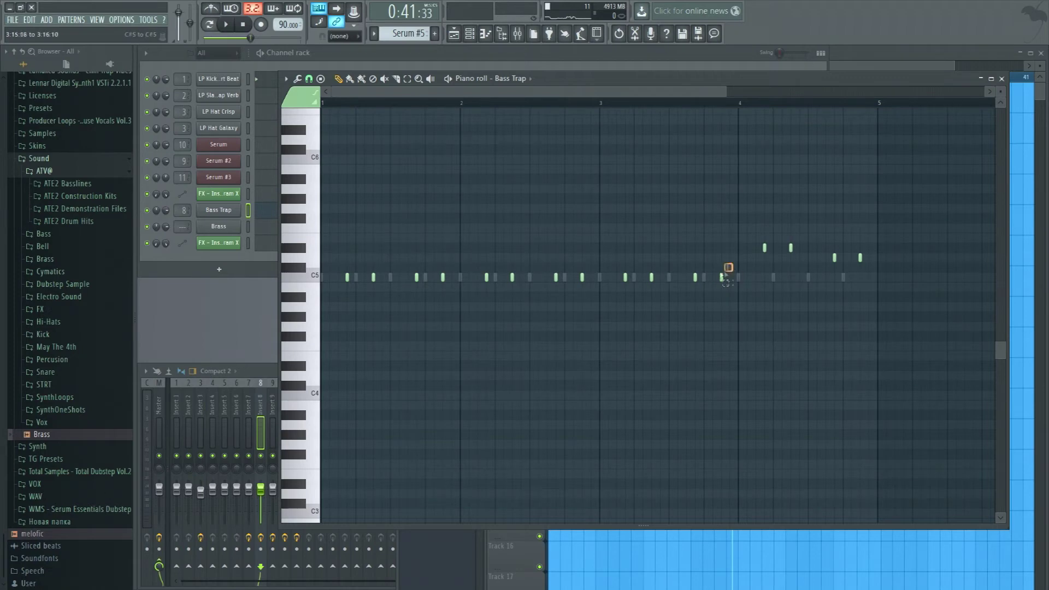
# - Lower the four Bass Trap notes in bar 3 to G#4, close the piano roll, and play the arrangement
pyautogui.moveTo(623, 284); pyautogui.dragTo(623, 277)
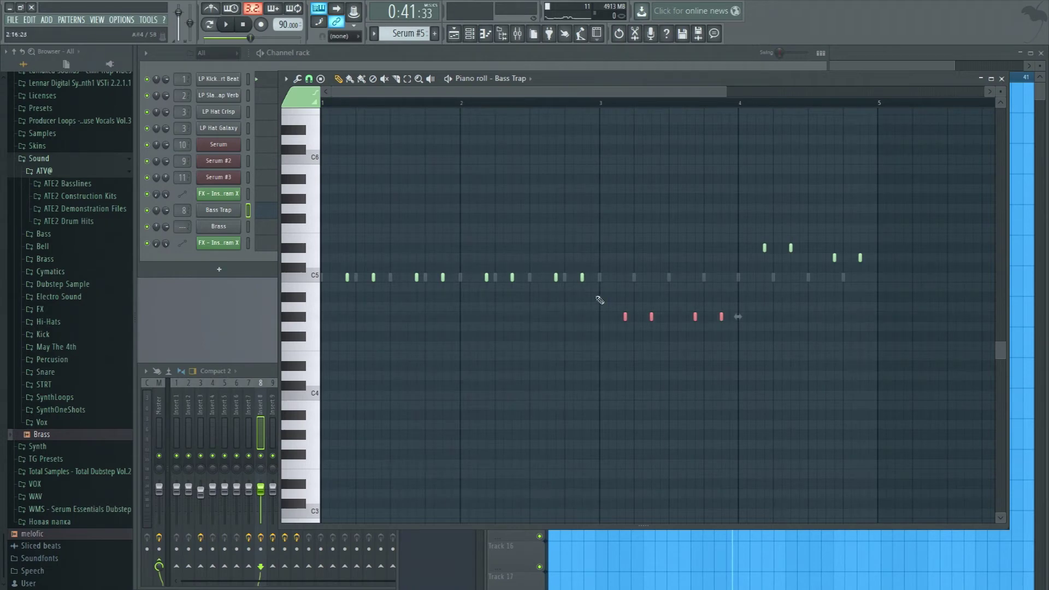
pyautogui.click(1001, 78)
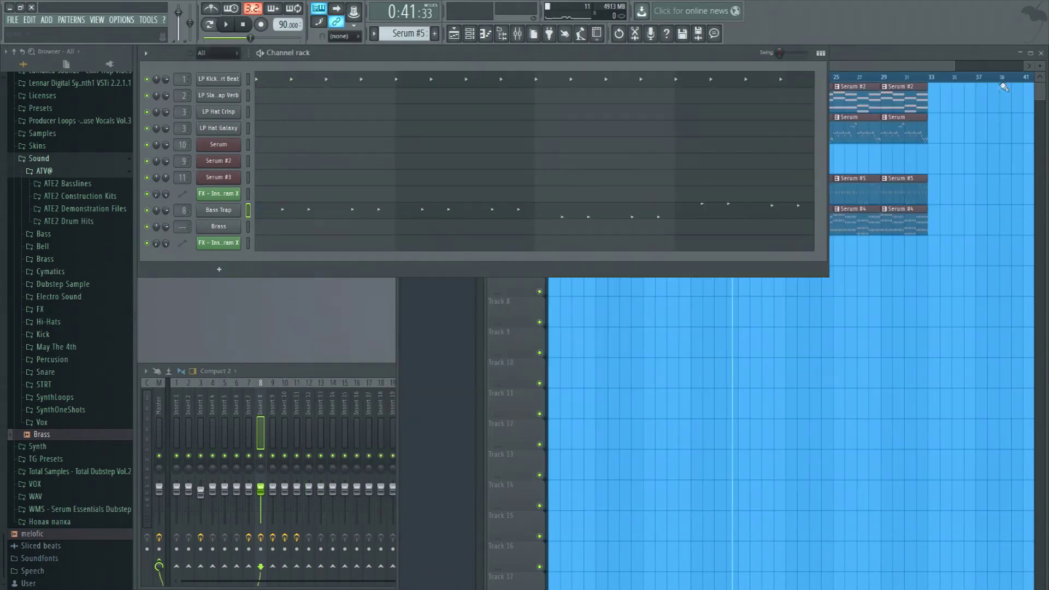
pyautogui.click(890, 61)
pyautogui.press('space')
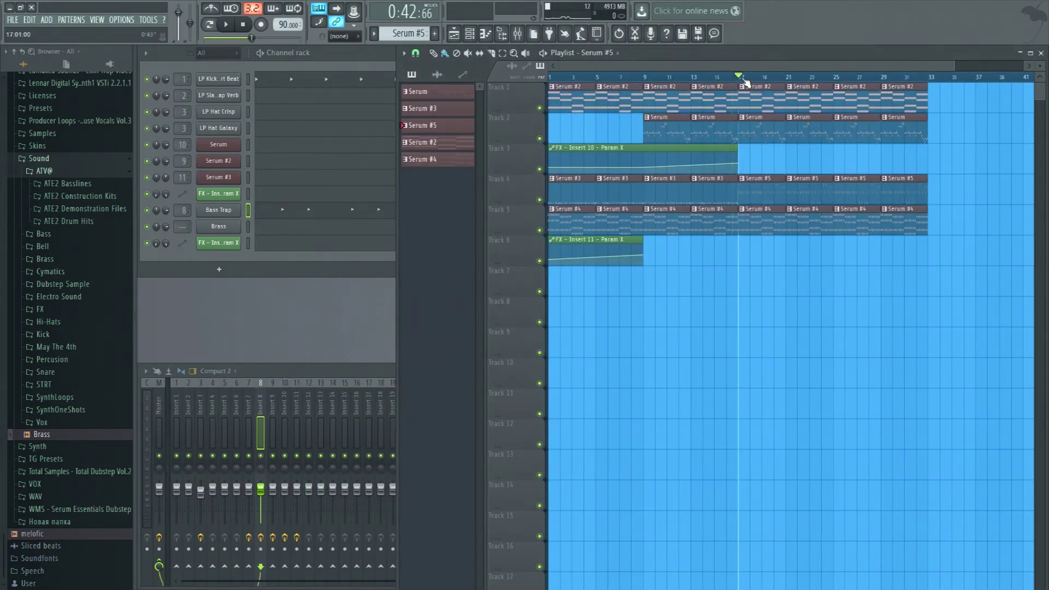
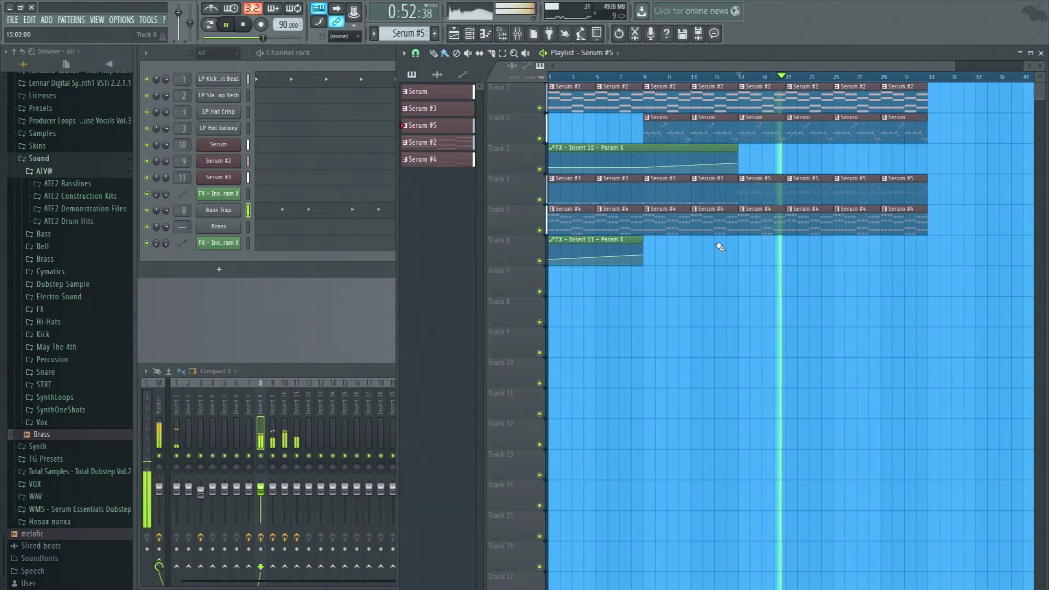
# - Replace the Bass Trap notes in the Serum #5 pattern with C5 notes on every fourth step
pyautogui.scroll(2, 761, 97)
pyautogui.press('space')
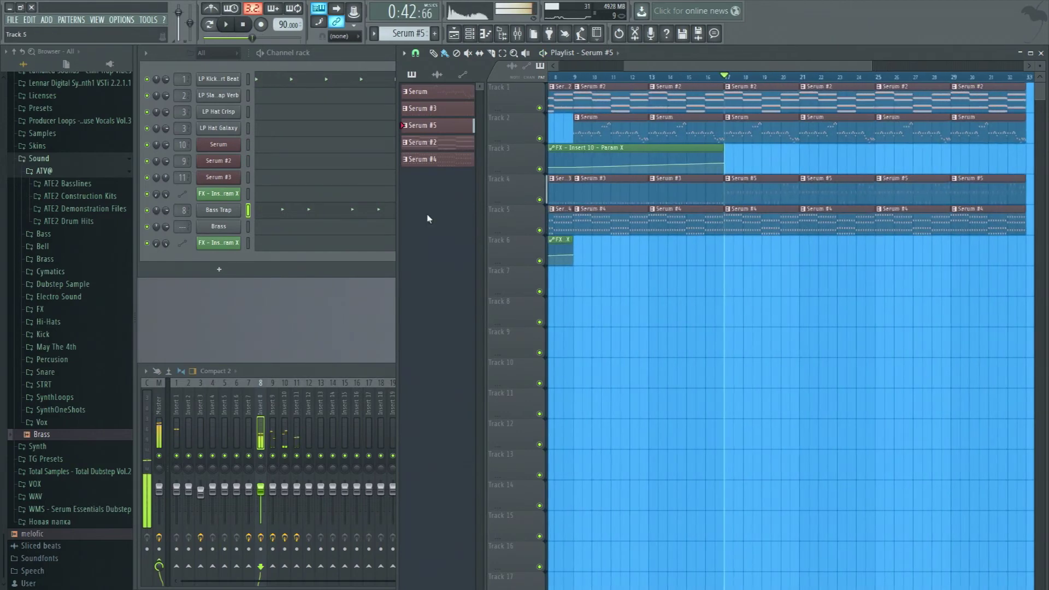
pyautogui.click(344, 212)
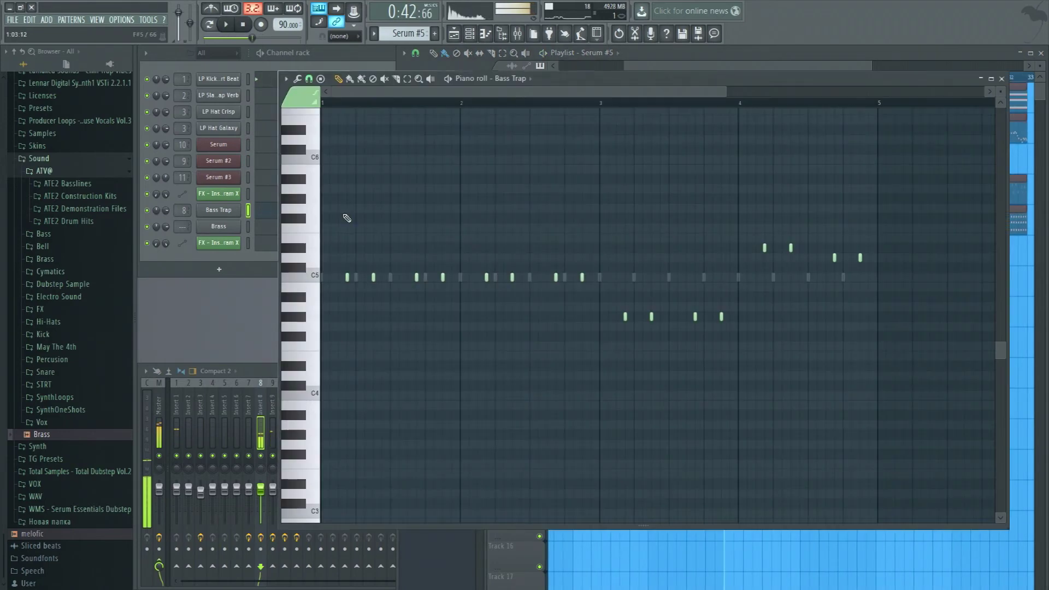
pyautogui.rightClick(219, 207)
pyautogui.click(382, 256)
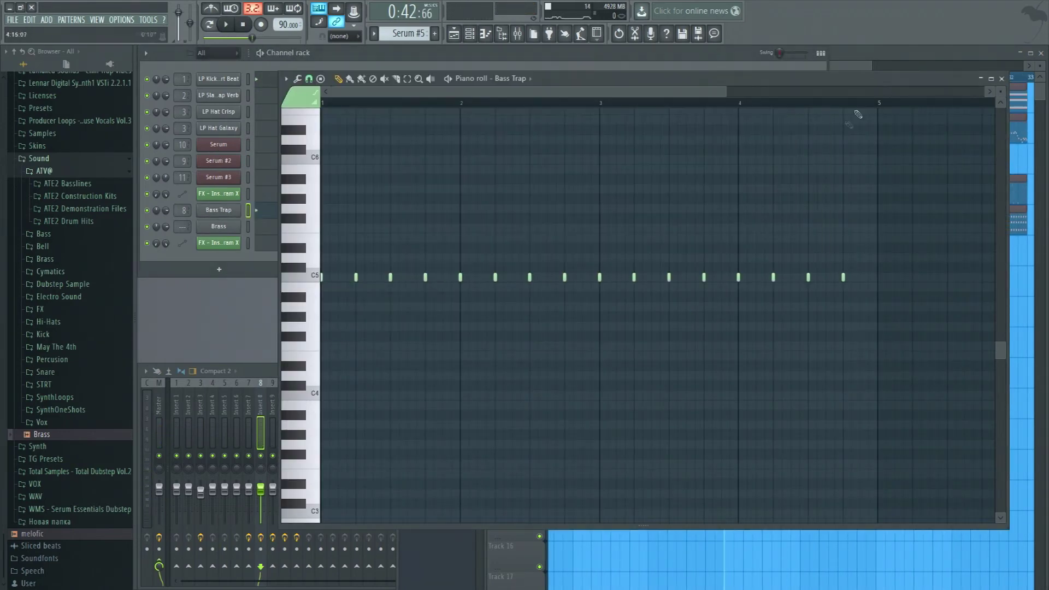
# - Raise bar 4's first two Bass Trap notes to D#5 and its last two to D5, and play the section
pyautogui.moveTo(786, 268); pyautogui.dragTo(737, 282)
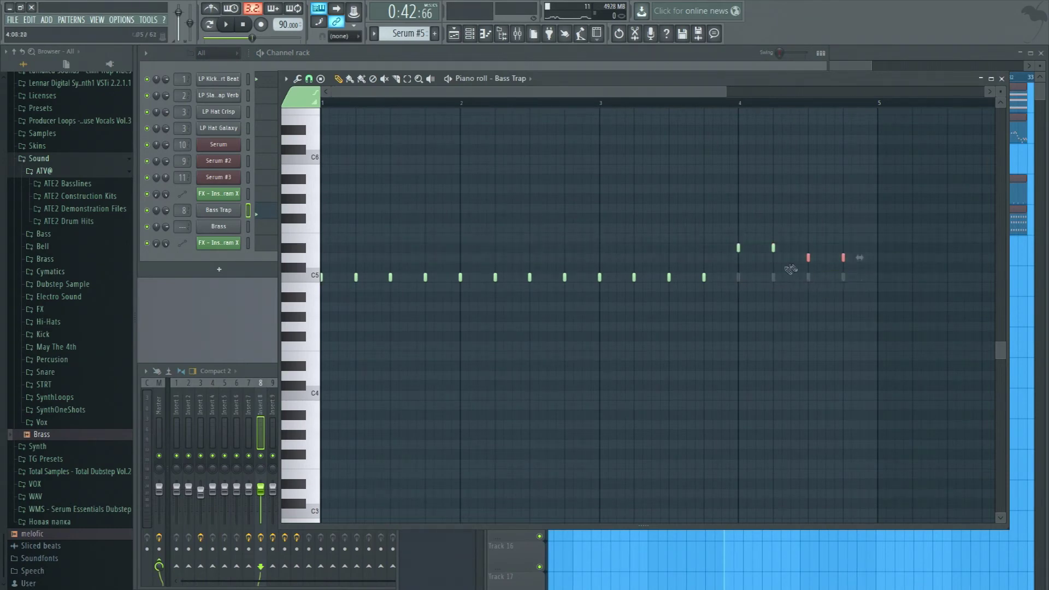
pyautogui.moveTo(695, 278); pyautogui.dragTo(590, 288)
pyautogui.hotkey('ctrl', 'd')
pyautogui.press('space')
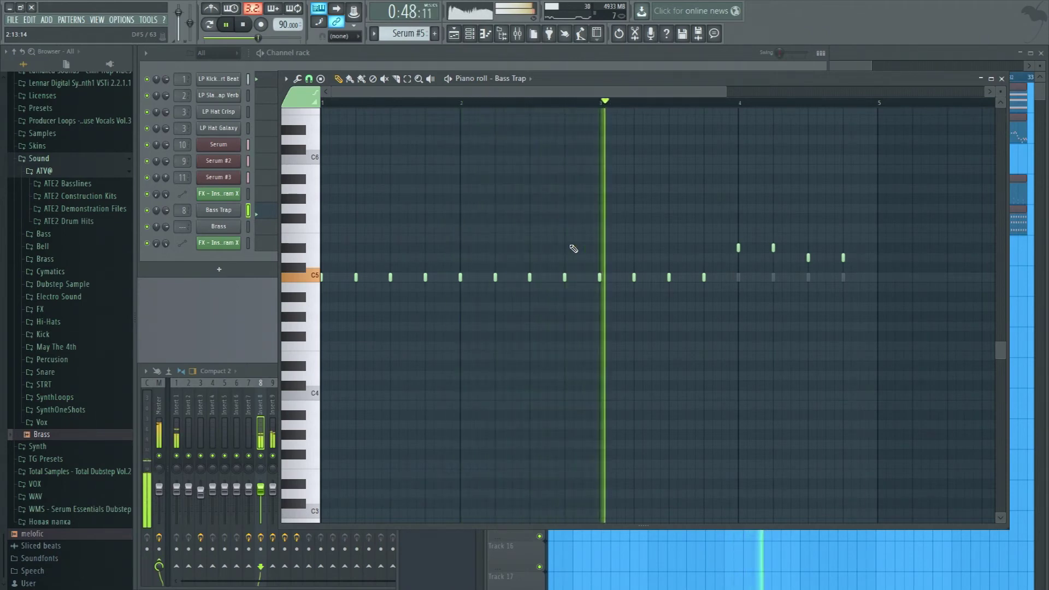
# - Add short B4 Bass Trap notes near the ends of bars 1, 2 and 3 and a C5 note ending bar 4, and close the piano roll
pyautogui.click(580, 286)
pyautogui.click(442, 287)
pyautogui.click(720, 287)
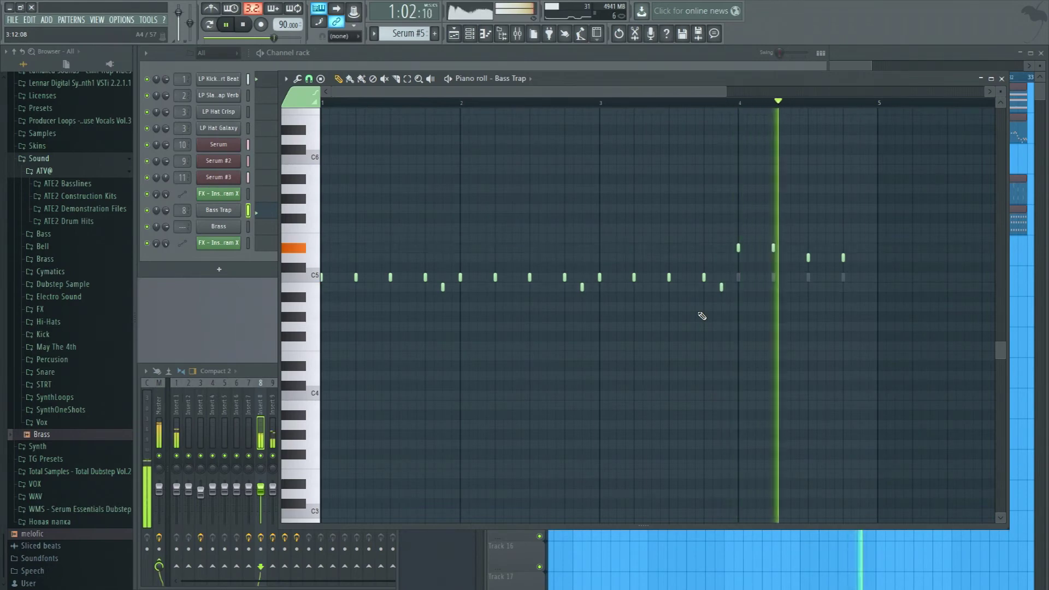
pyautogui.press('space')
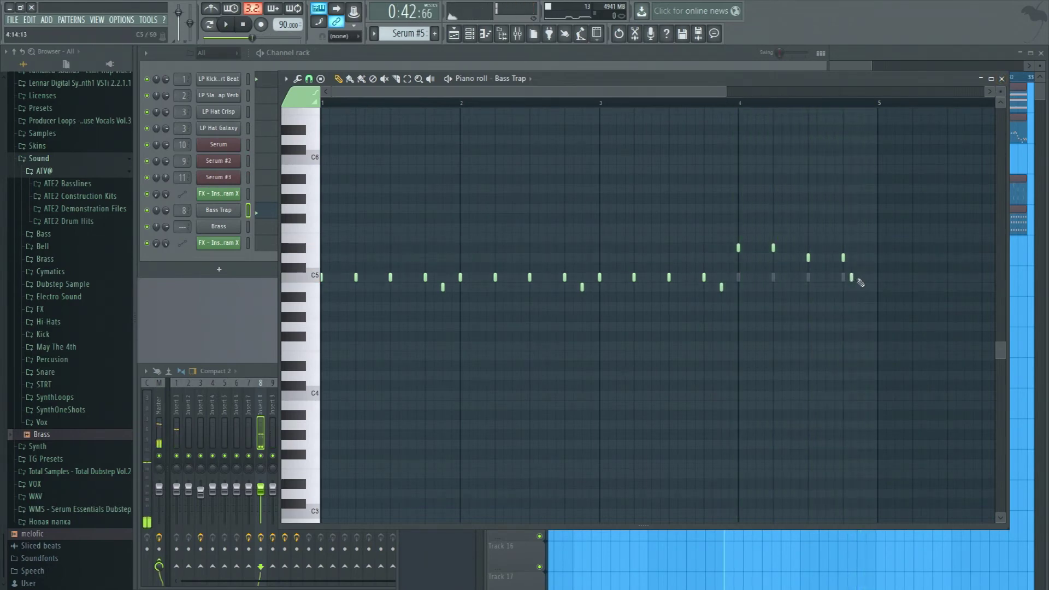
pyautogui.click(851, 278)
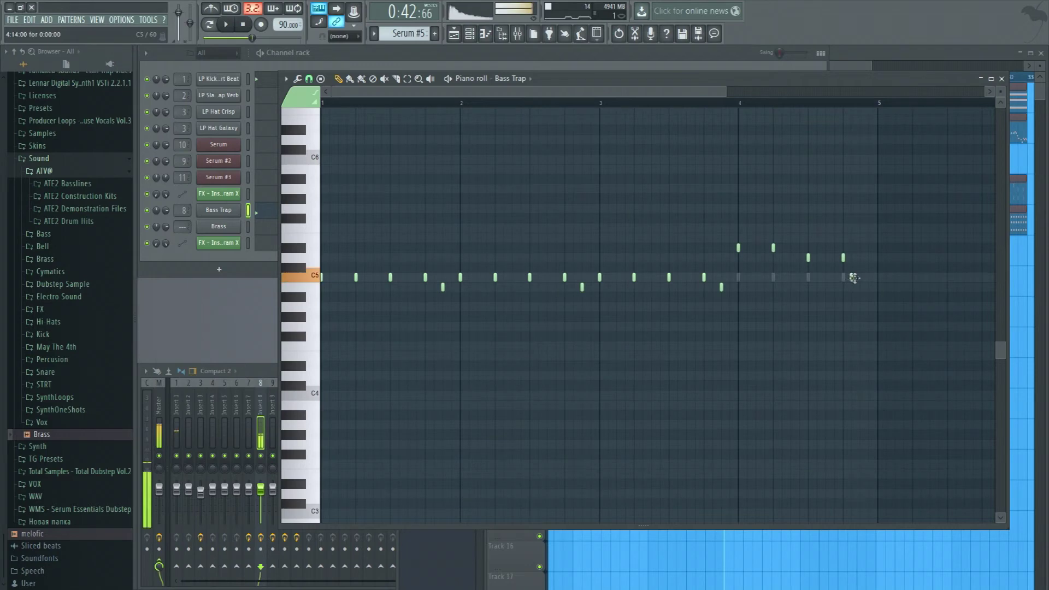
pyautogui.click(1003, 80)
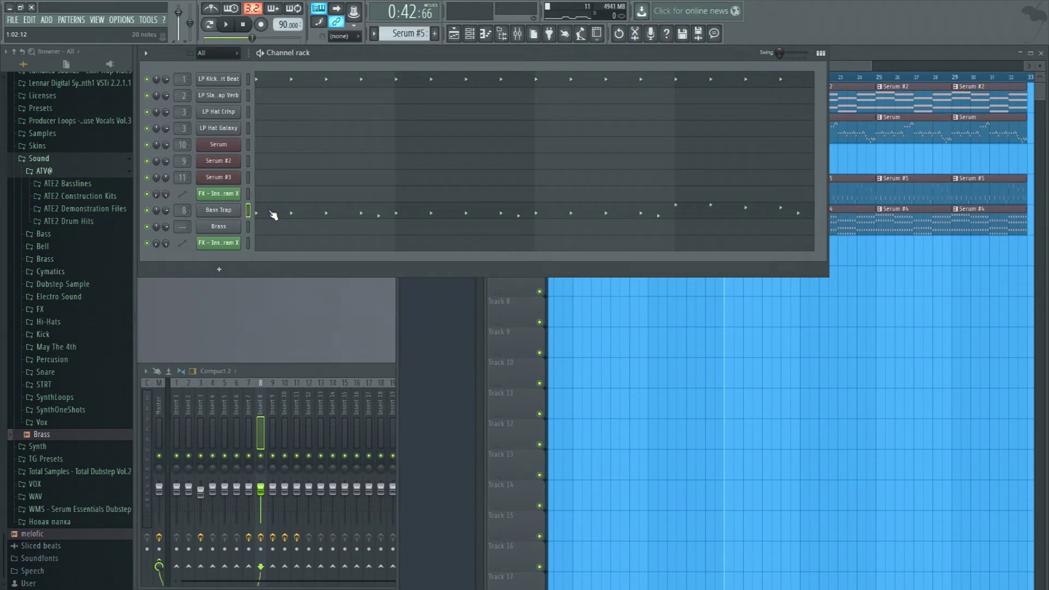
# - Open the Kicks & Basses folder of the Industry Kits sample pack in the browser
pyautogui.scroll(5, 71, 328)
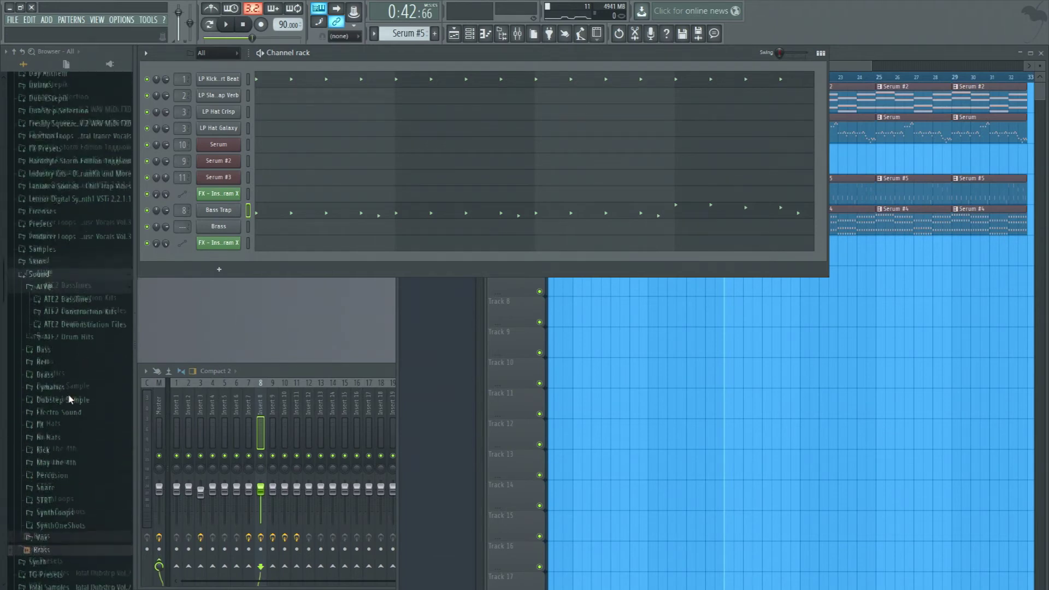
pyautogui.scroll(4, 75, 230)
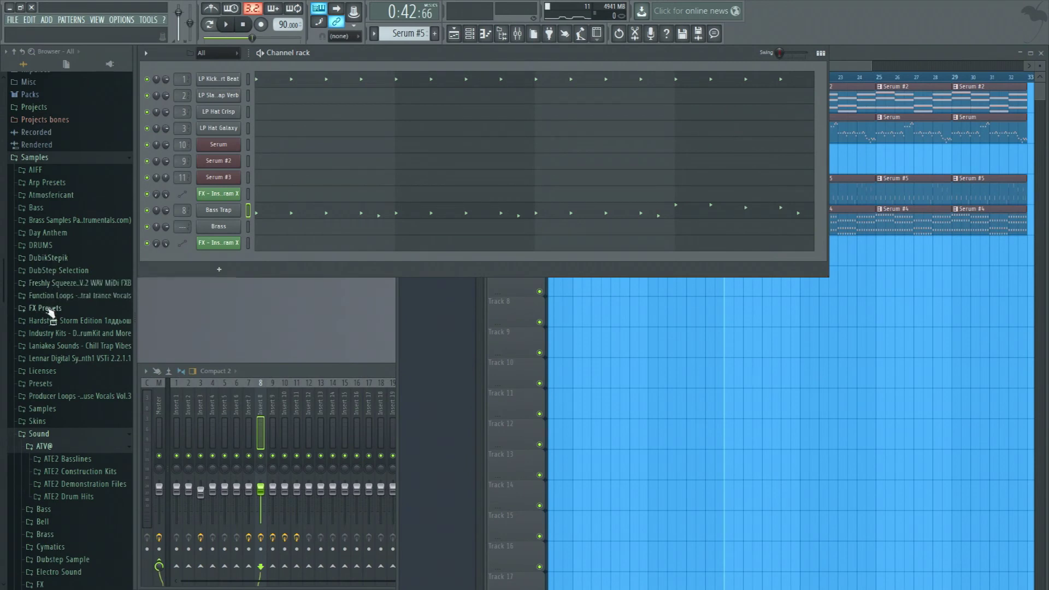
pyautogui.click(52, 333)
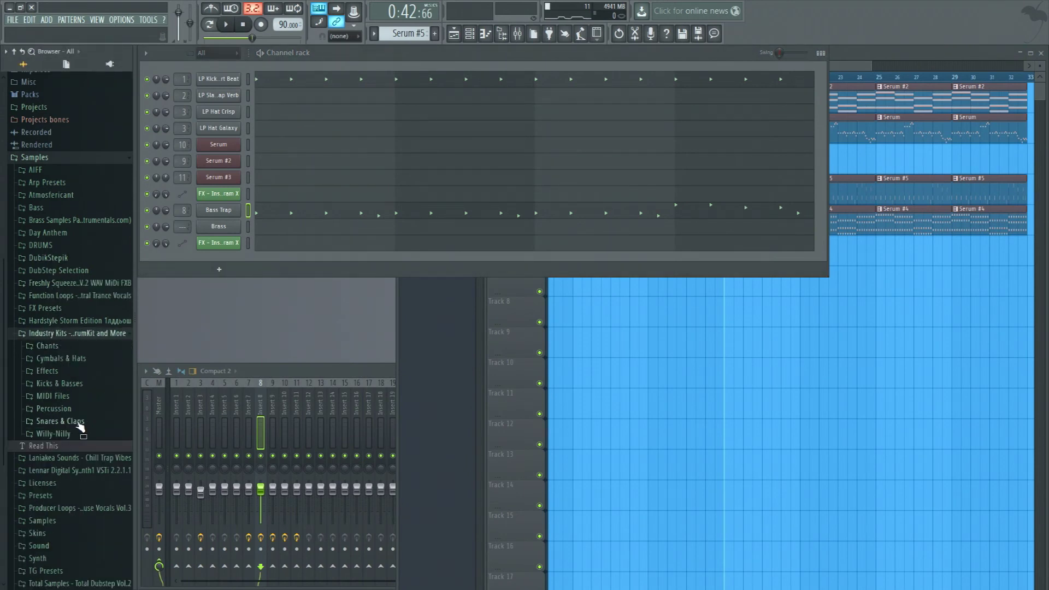
pyautogui.click(60, 383)
# - Audition several LP kicks, load LP Kick Thud onto the channel routed to insert 2, and play the section briefly
pyautogui.scroll(-6, 76, 327)
pyautogui.click(70, 296)
pyautogui.click(66, 308)
pyautogui.click(73, 343)
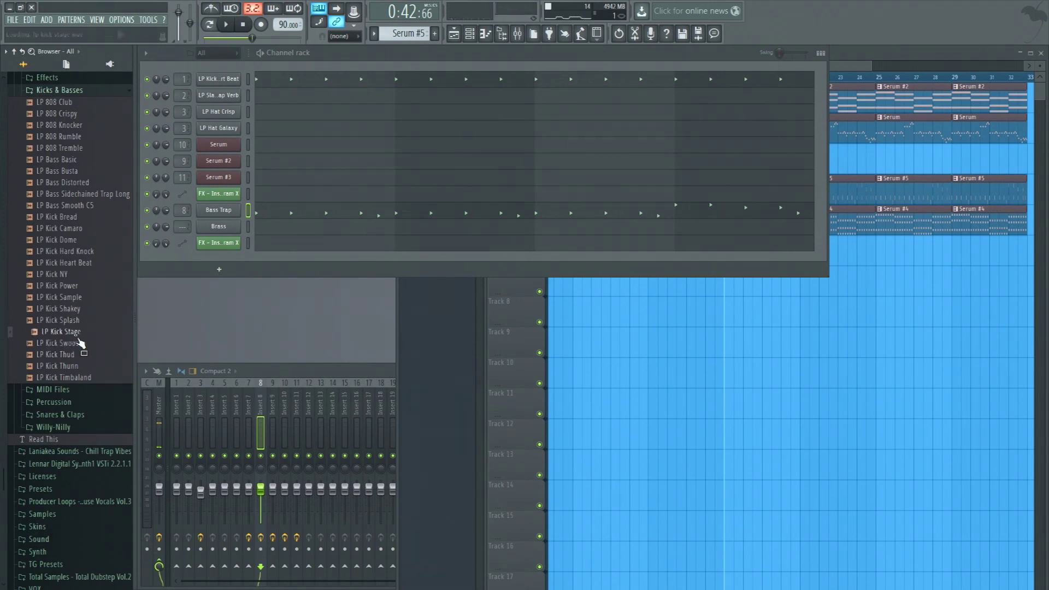
pyautogui.moveTo(61, 354); pyautogui.dragTo(227, 97)
pyautogui.press('space')
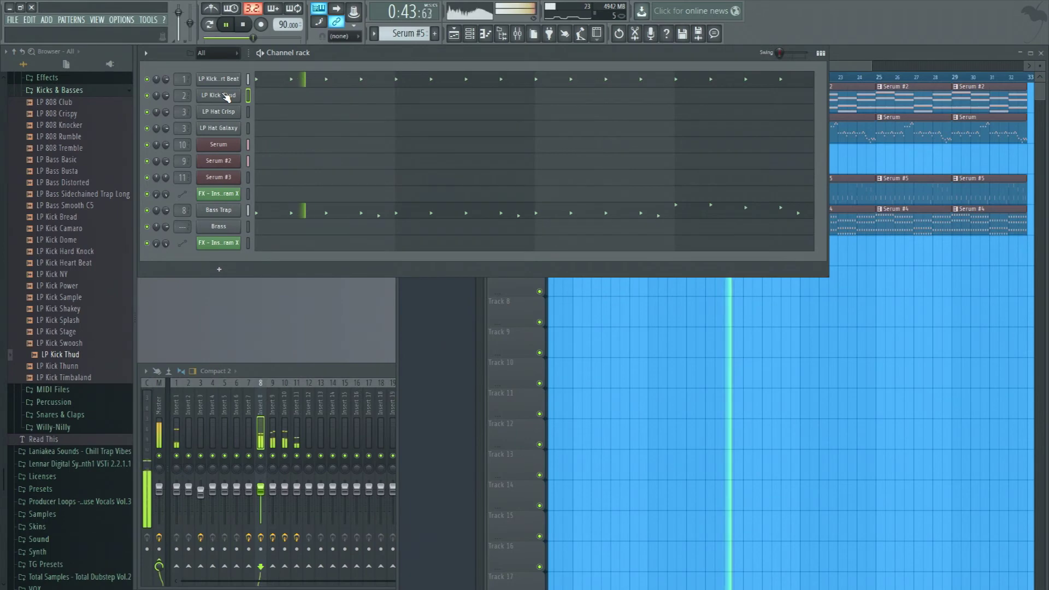
pyautogui.press('space')
# - Program LP Kick Thud hits on steps 4, 7, 12 and 15 of bars 1 and 2 while the arrangement plays
pyautogui.click(820, 54)
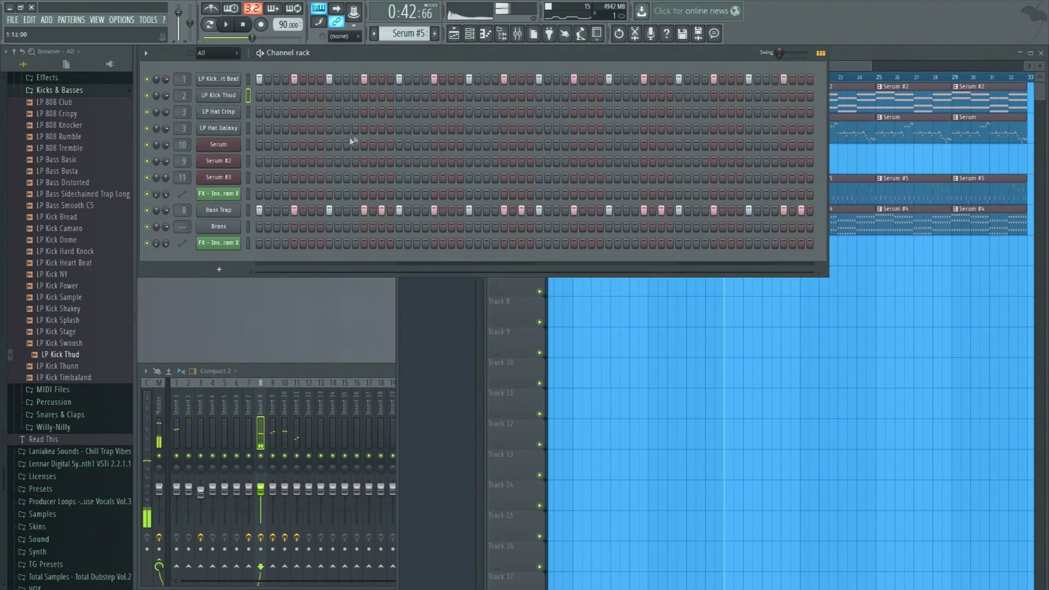
pyautogui.click(311, 96)
pyautogui.press('space')
pyautogui.click(355, 96)
pyautogui.click(381, 97)
pyautogui.click(425, 96)
pyautogui.click(451, 96)
pyautogui.click(495, 96)
pyautogui.click(521, 96)
# - Continue the LP Kick Thud hits on steps 4, 7, 12 and 15 of bars 3 and 4, adding step 16 in bar 4
pyautogui.click(564, 96)
pyautogui.click(591, 96)
pyautogui.click(634, 96)
pyautogui.click(661, 96)
pyautogui.click(705, 97)
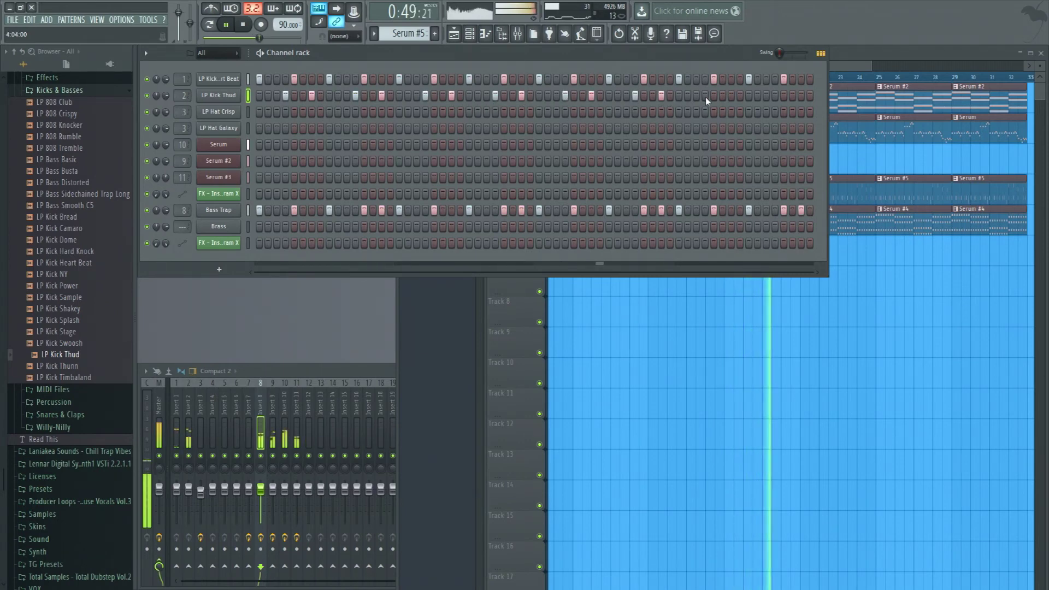
pyautogui.click(731, 96)
pyautogui.click(774, 96)
pyautogui.click(801, 96)
pyautogui.click(810, 96)
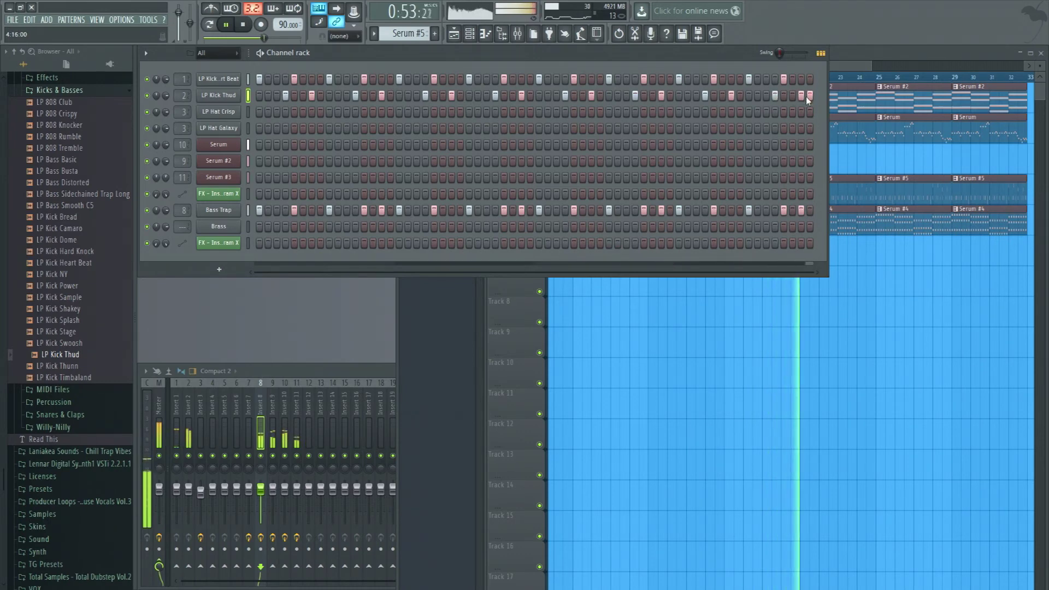
pyautogui.press('space')
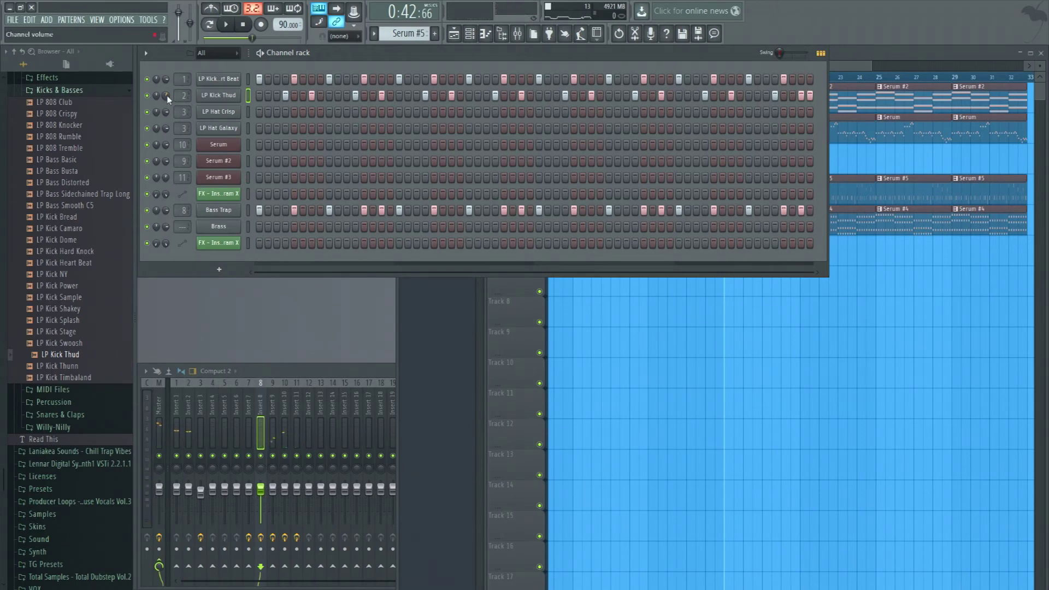
# - Set the OSC A level of the Serum channel's synth to 25% while the arrangement plays, and close the plugin
pyautogui.press('space')
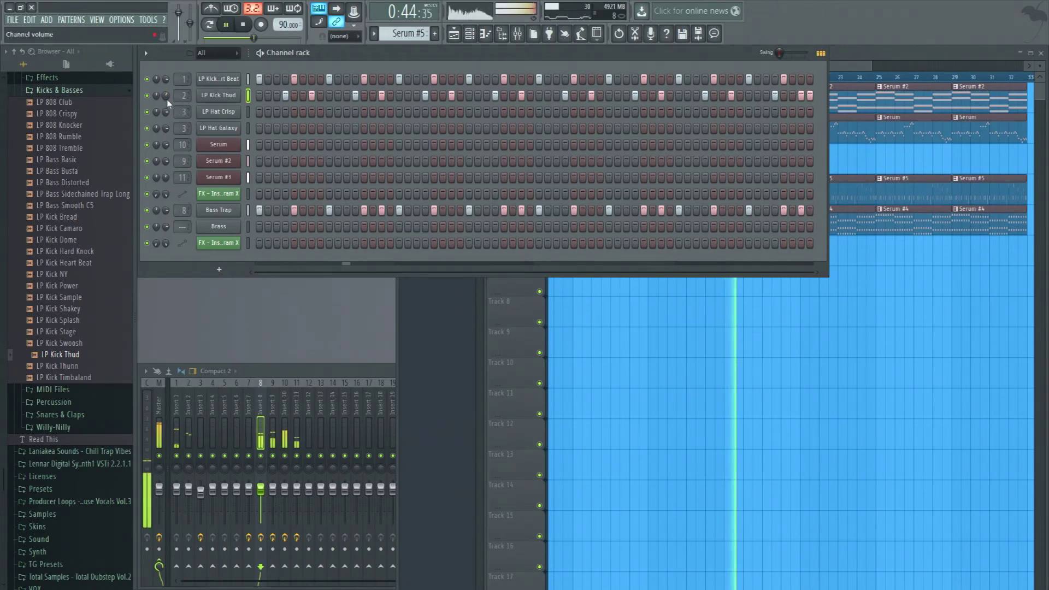
pyautogui.click(874, 61)
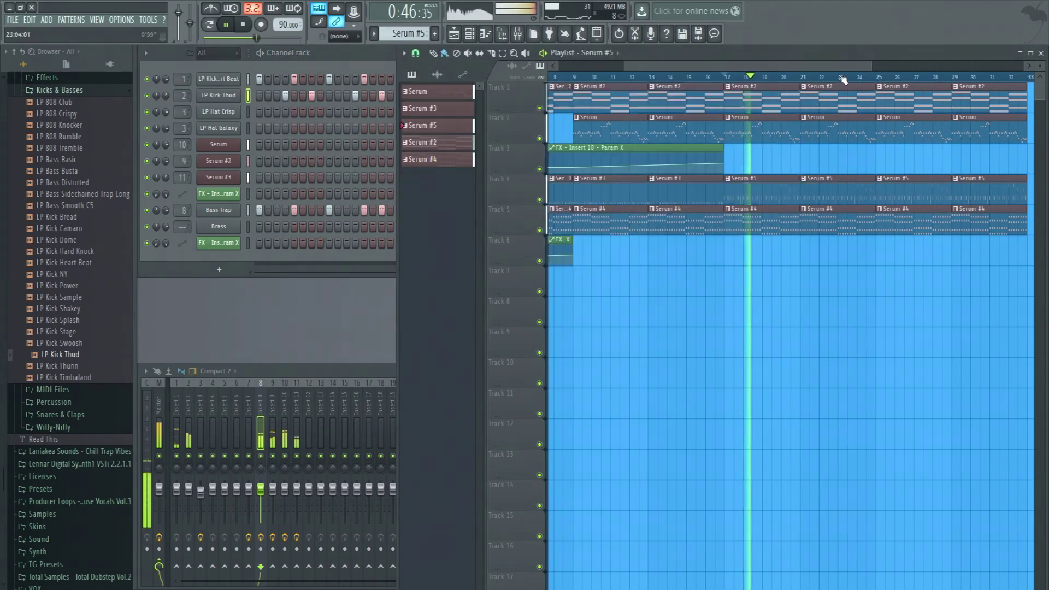
pyautogui.scroll(4, 830, 79)
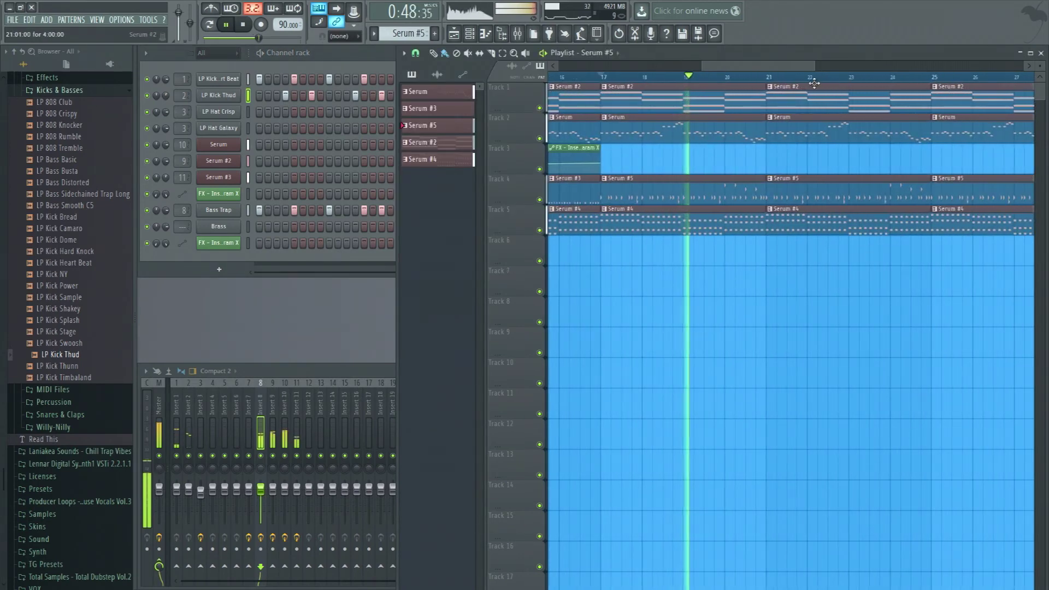
pyautogui.scroll(-2, 803, 82)
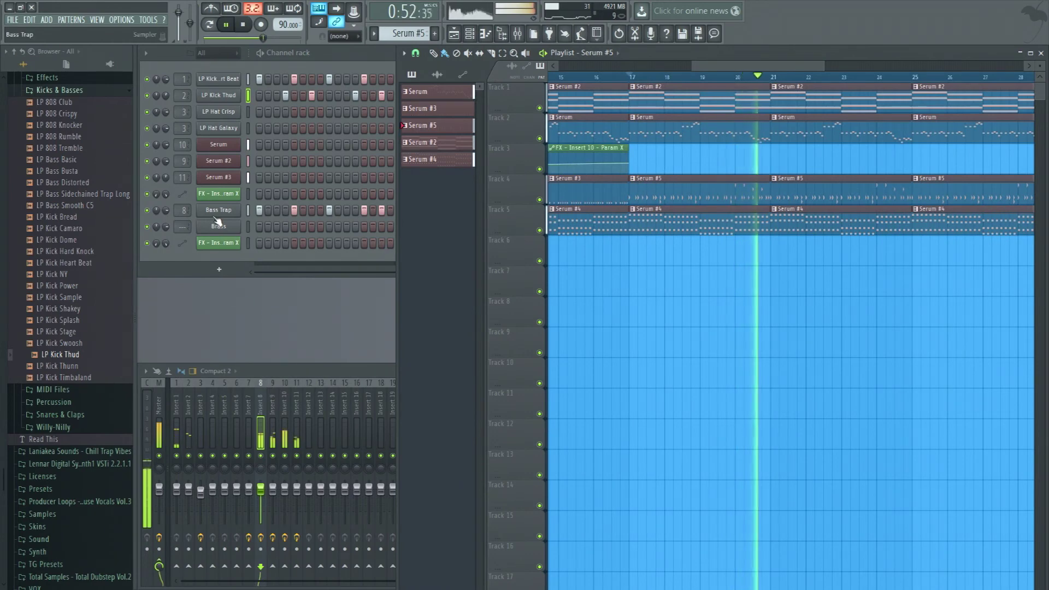
pyautogui.click(220, 146)
pyautogui.moveTo(506, 316); pyautogui.dragTo(508, 295)
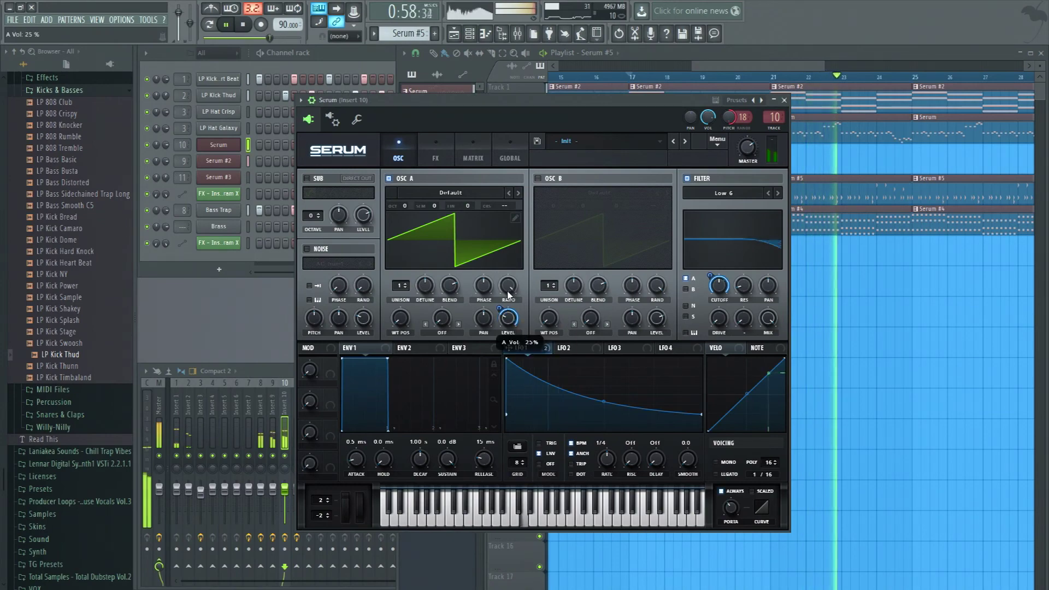
pyautogui.click(784, 100)
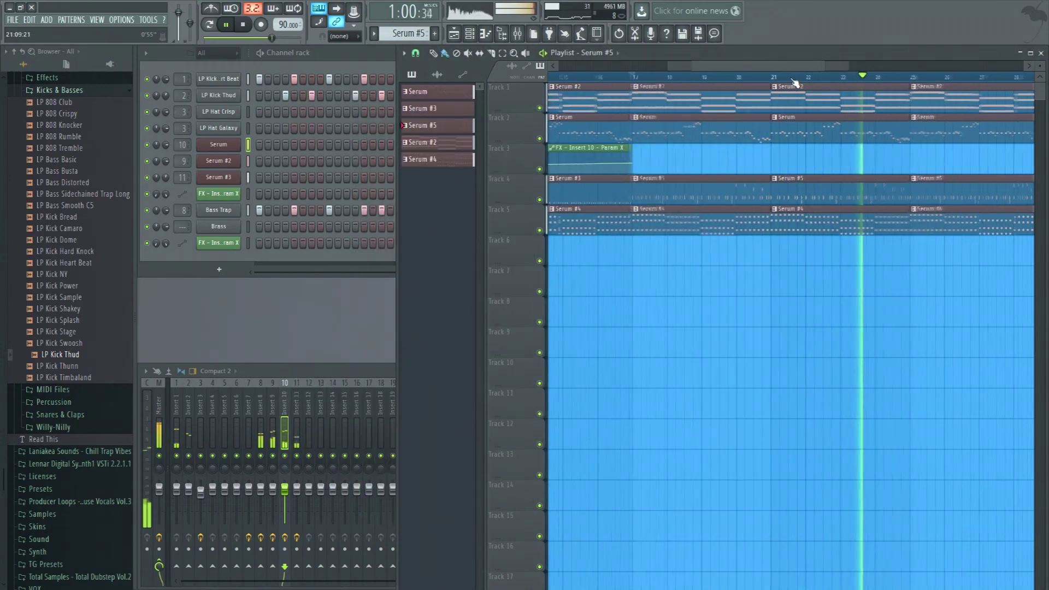
pyautogui.press('space')
# - Select the Serum pattern, clone the Serum channel, and close the clone's plugin window
pyautogui.scroll(-3, 794, 82)
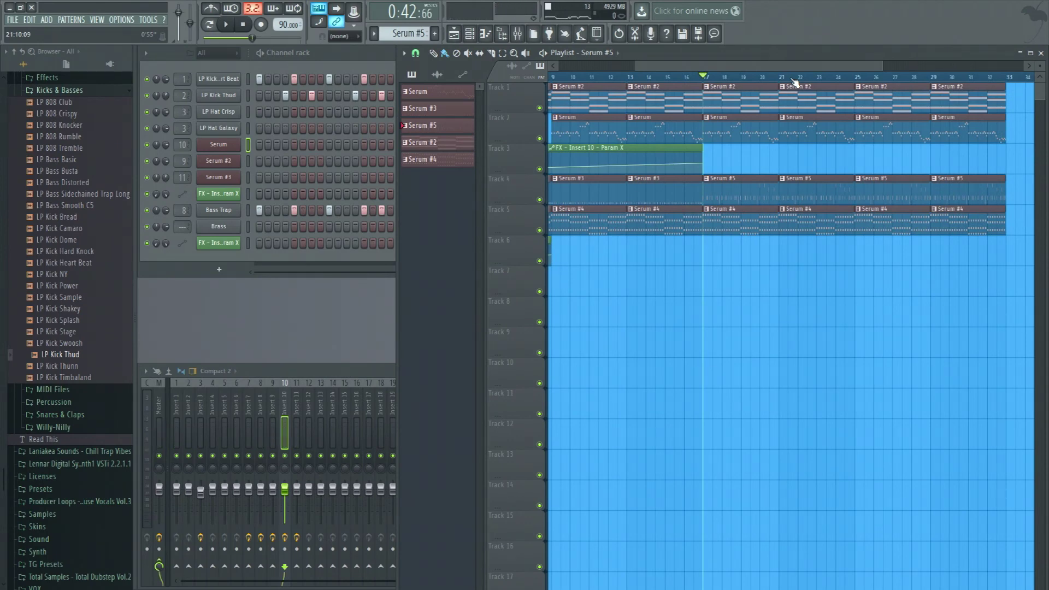
pyautogui.click(757, 119)
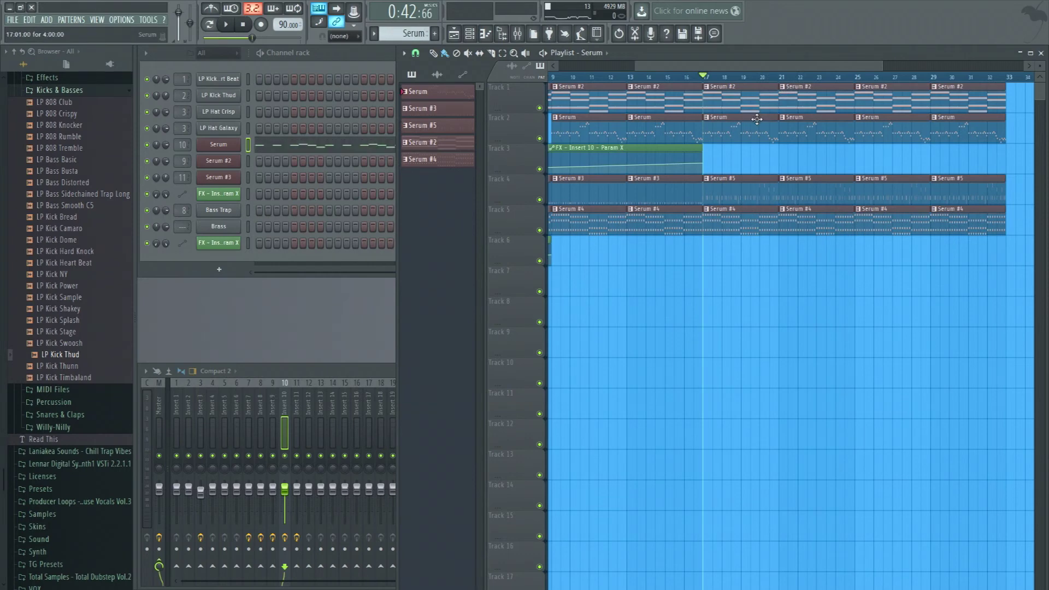
pyautogui.rightClick(231, 147)
pyautogui.click(273, 227)
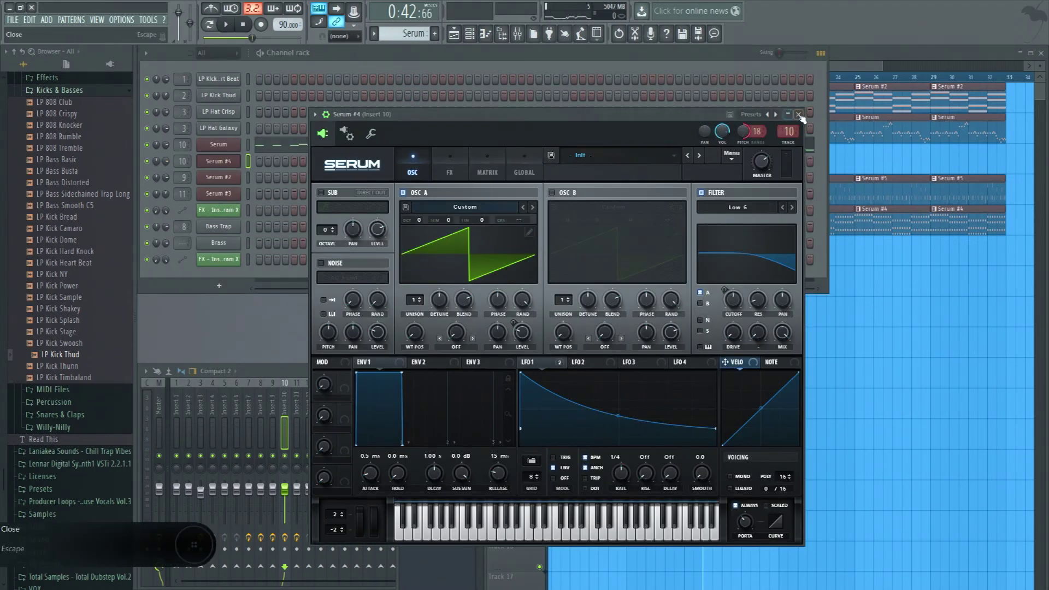
pyautogui.click(799, 115)
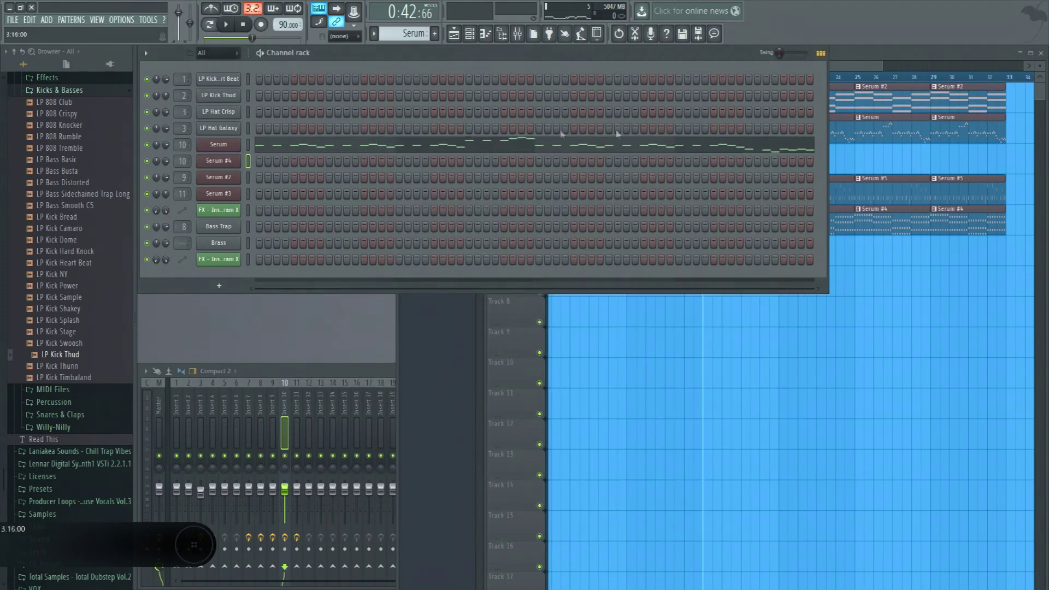
# - Copy the Serum channel's melody notes and paste them into the Serum #4 channel
pyautogui.rightClick(238, 142)
pyautogui.click(344, 156)
pyautogui.rightClick(238, 159)
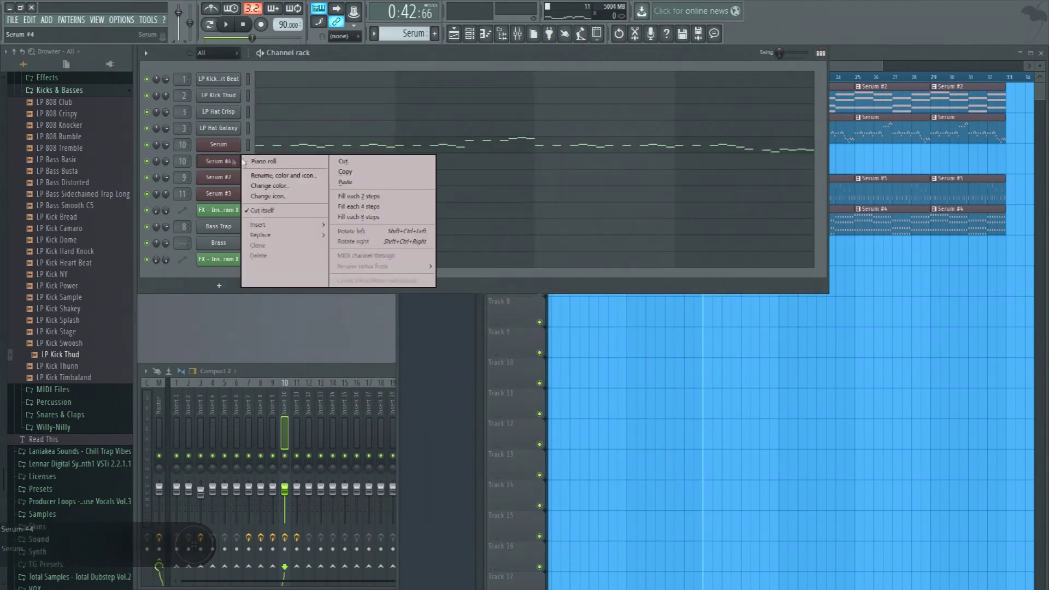
pyautogui.click(346, 180)
# - Set Serum #4's OSC A unison to 7 voices and its detune to 0.17, and play the section
pyautogui.click(221, 161)
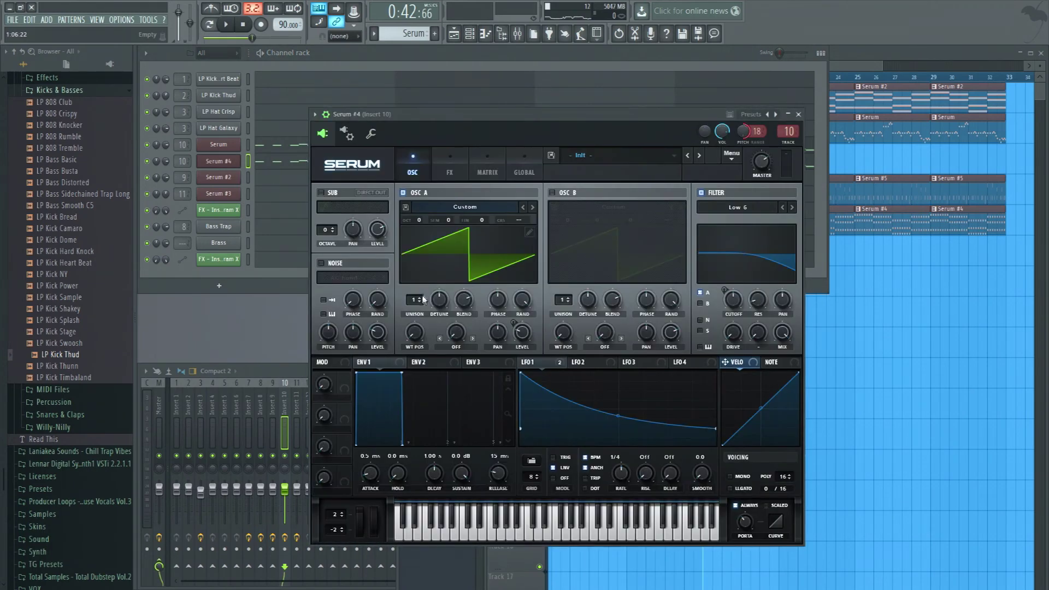
pyautogui.scroll(5, 422, 301)
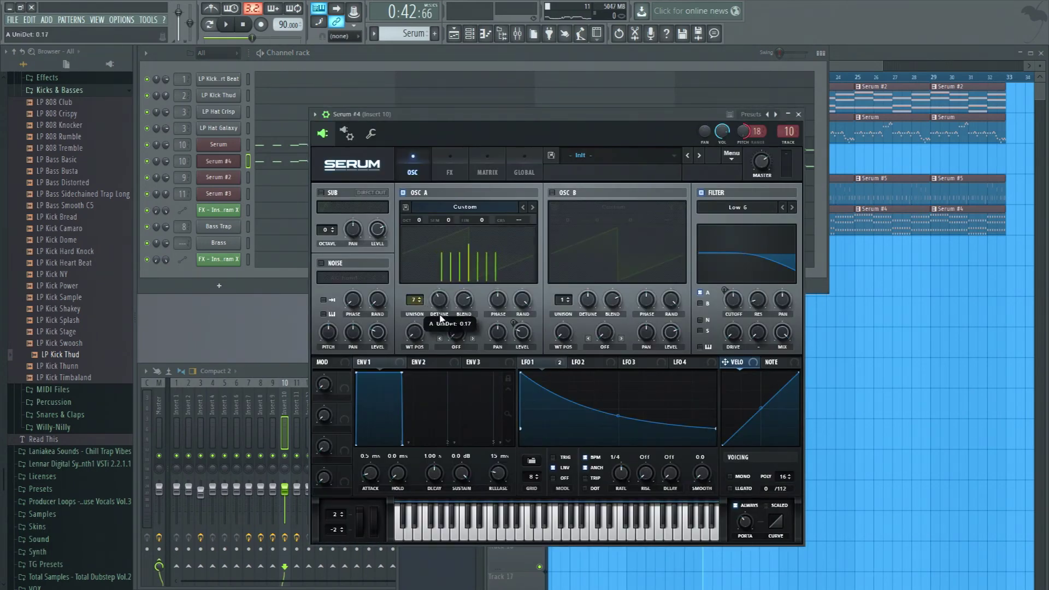
pyautogui.press('space')
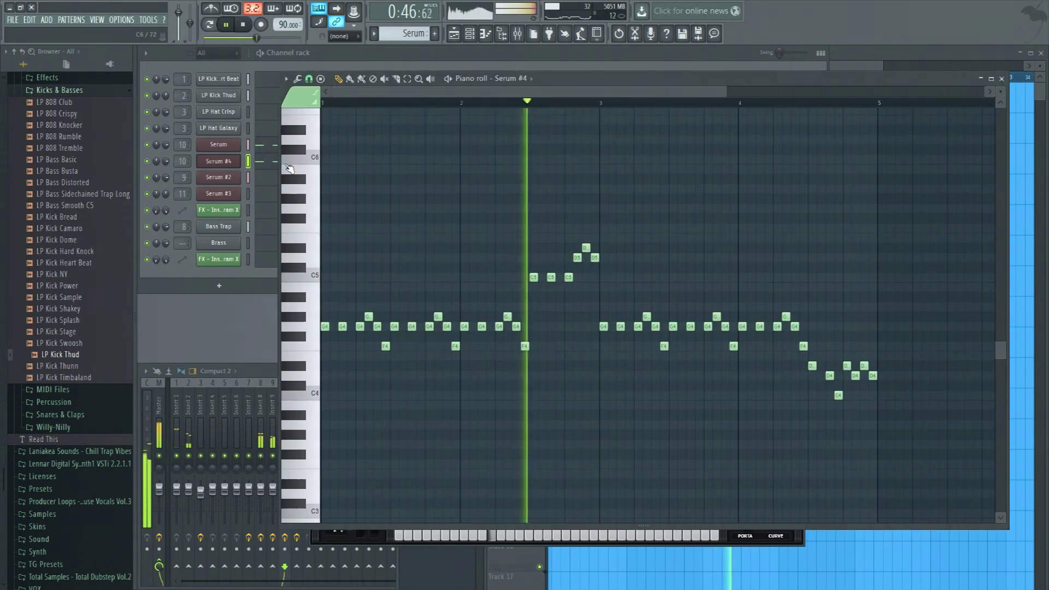
# - Duplicate all Serum #4 melody notes one octave higher in the piano roll, and play the arrangement
pyautogui.press('F7')
pyautogui.press('space')
pyautogui.moveTo(922, 214); pyautogui.dragTo(322, 428)
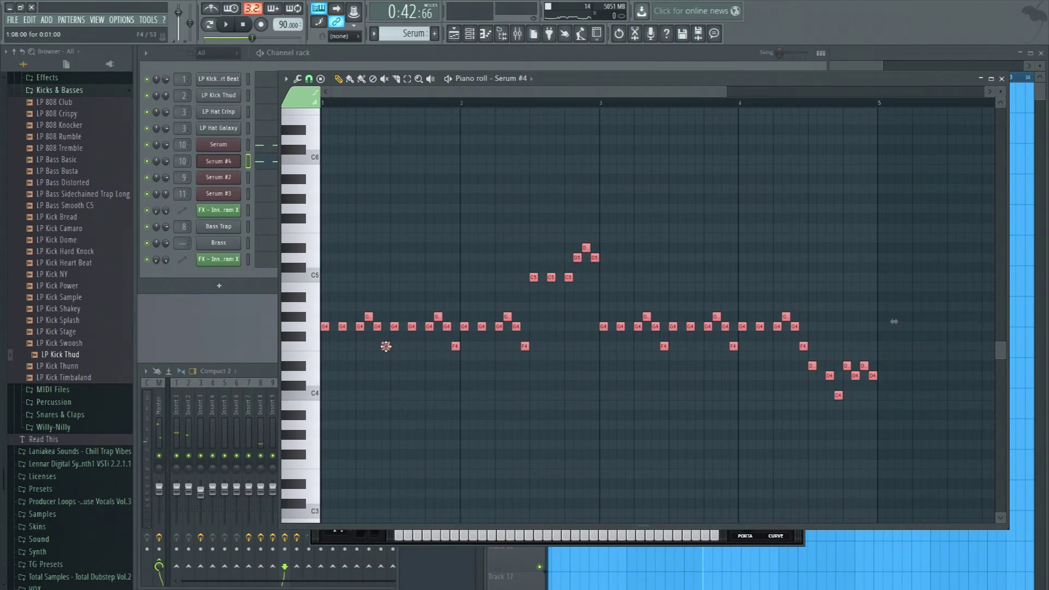
pyautogui.hotkey('ctrl', 'c')
pyautogui.hotkey('ctrl', 'v')
pyautogui.hotkey('ctrl', 'Up')
pyautogui.press('space')
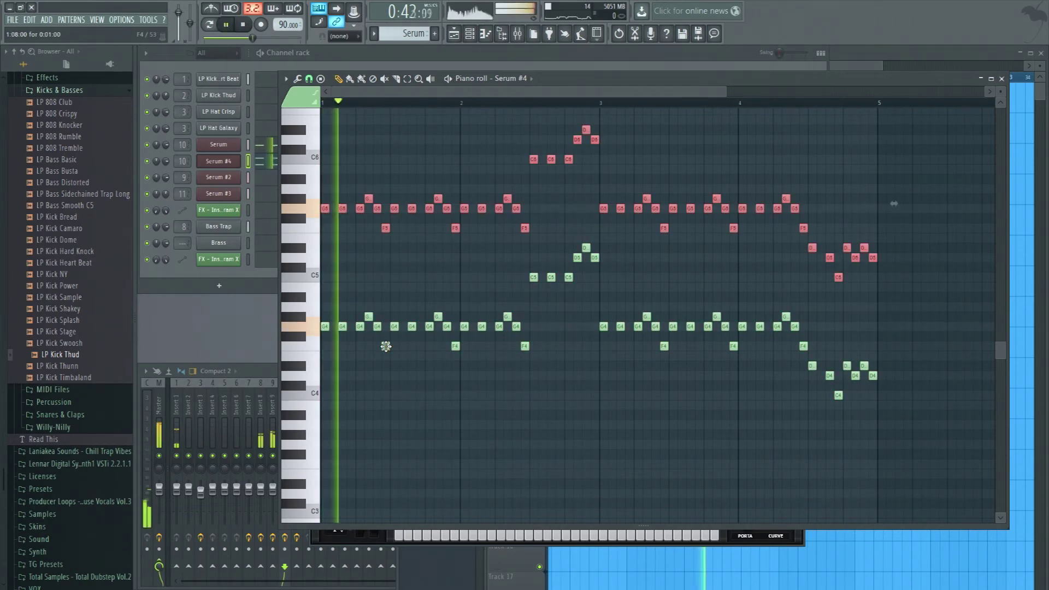
# - Deselect the duplicated Serum #4 notes, close the piano roll and return to the playlist
pyautogui.click(456, 269)
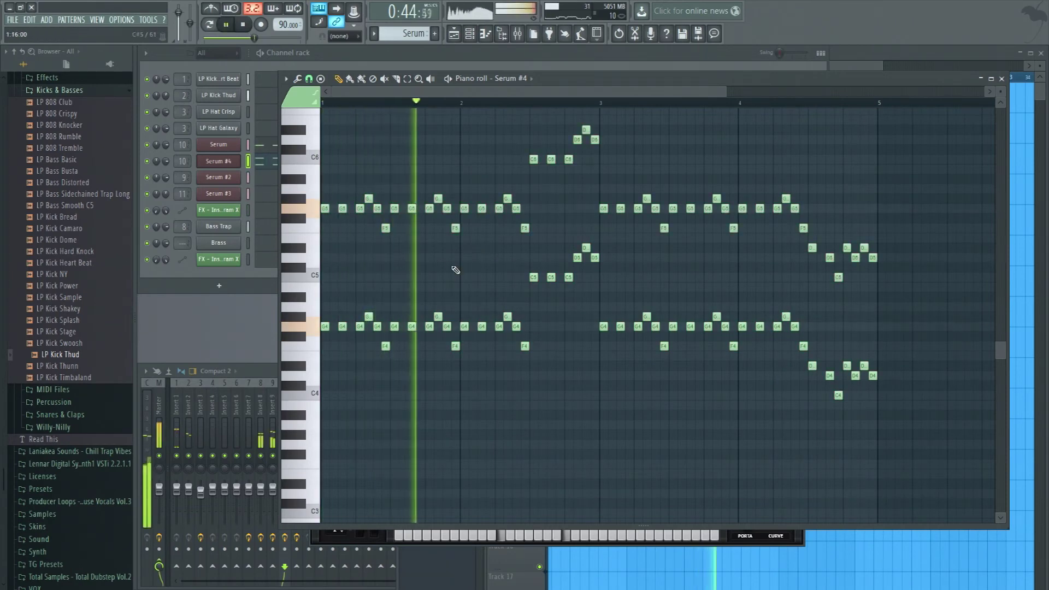
pyautogui.click(1001, 78)
pyautogui.press('Escape')
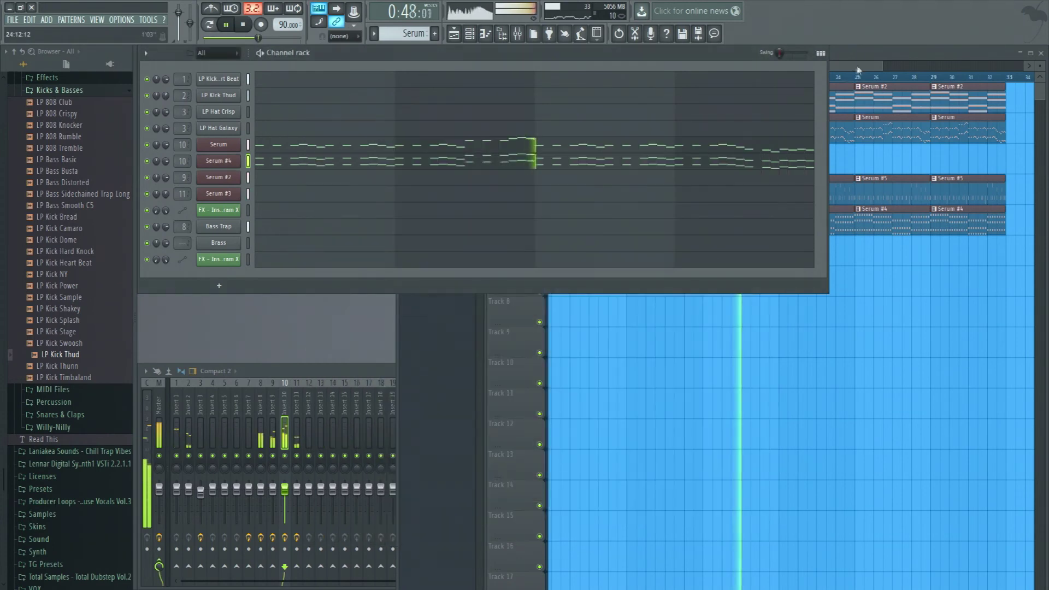
pyautogui.click(859, 70)
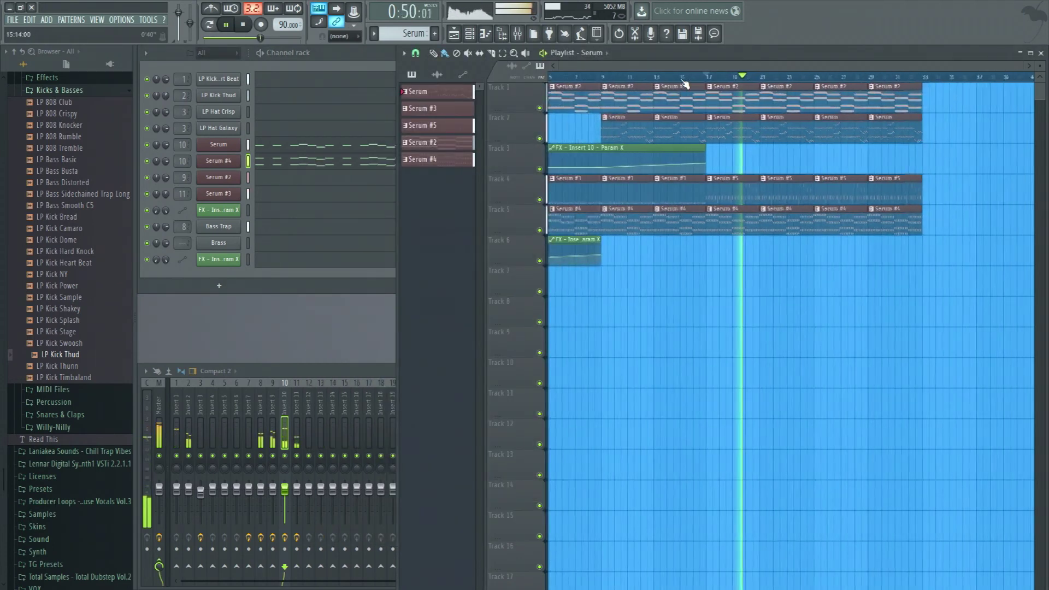
pyautogui.scroll(-2, 684, 83)
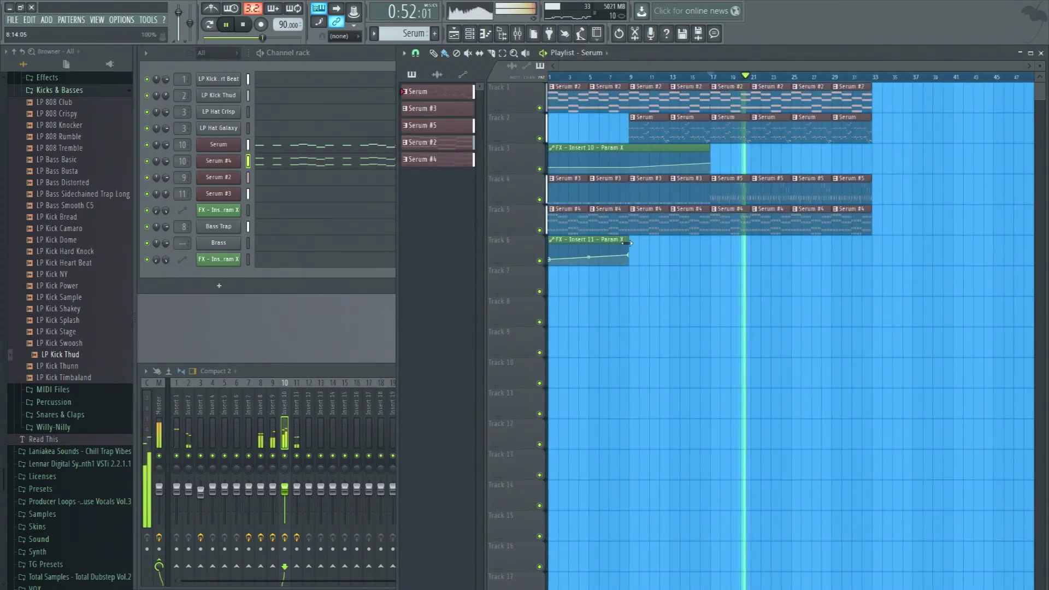
# - Slice a short piece off the start of the Insert 11 automation clip on Track 6 and move it to bar 9
pyautogui.press('space')
pyautogui.click(492, 54)
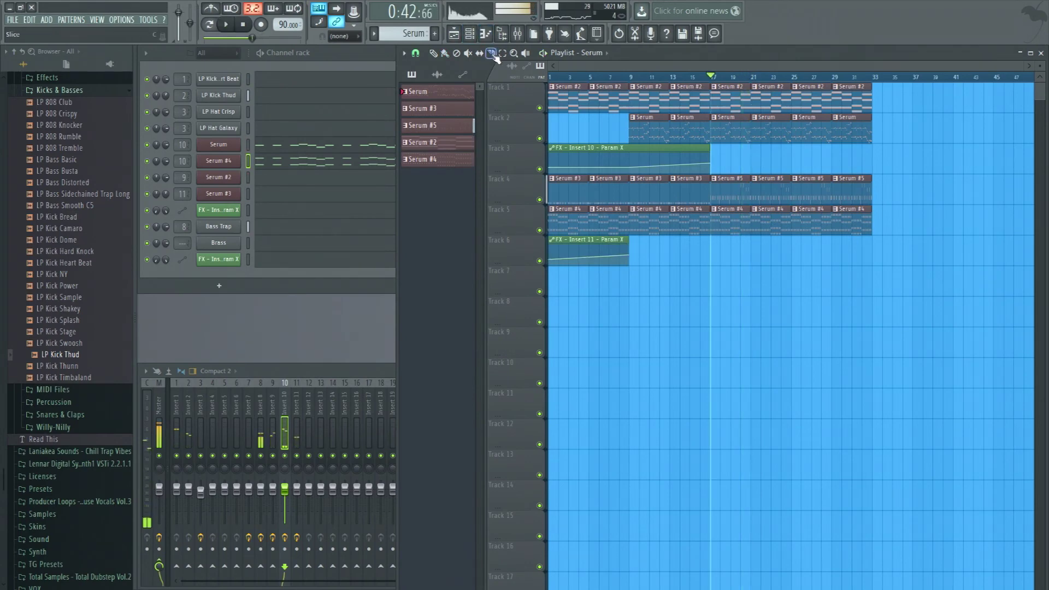
pyautogui.scroll(4, 566, 267)
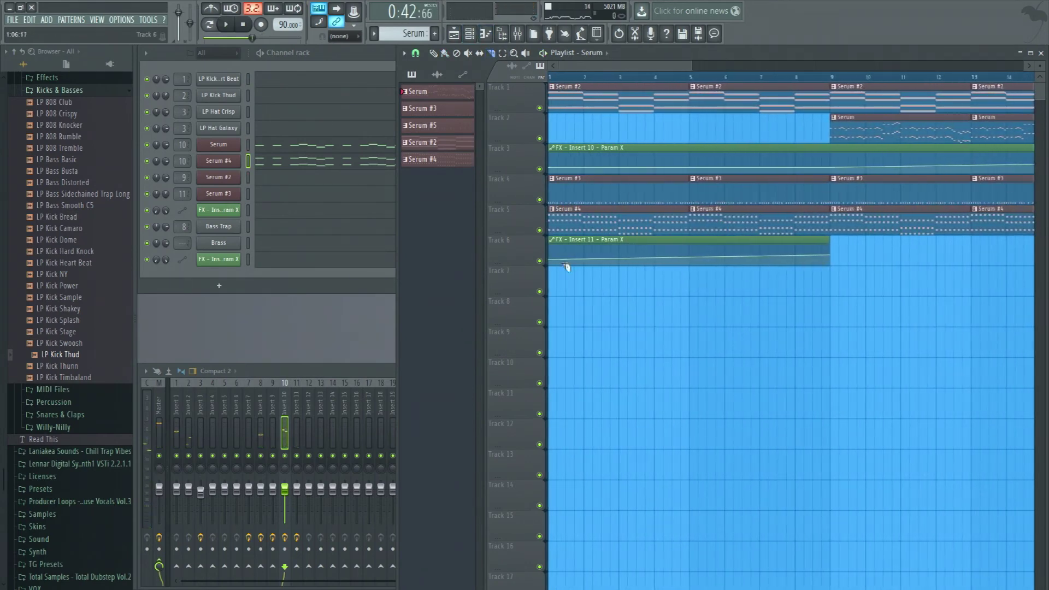
pyautogui.click(445, 53)
pyautogui.click(433, 54)
pyautogui.scroll(4, 559, 77)
pyautogui.click(564, 239)
pyautogui.moveTo(564, 239); pyautogui.dragTo(905, 241)
# - Play the arrangement from bar 9 to hear the moved automation piece, and stop playback
pyautogui.click(892, 78)
pyautogui.press('space')
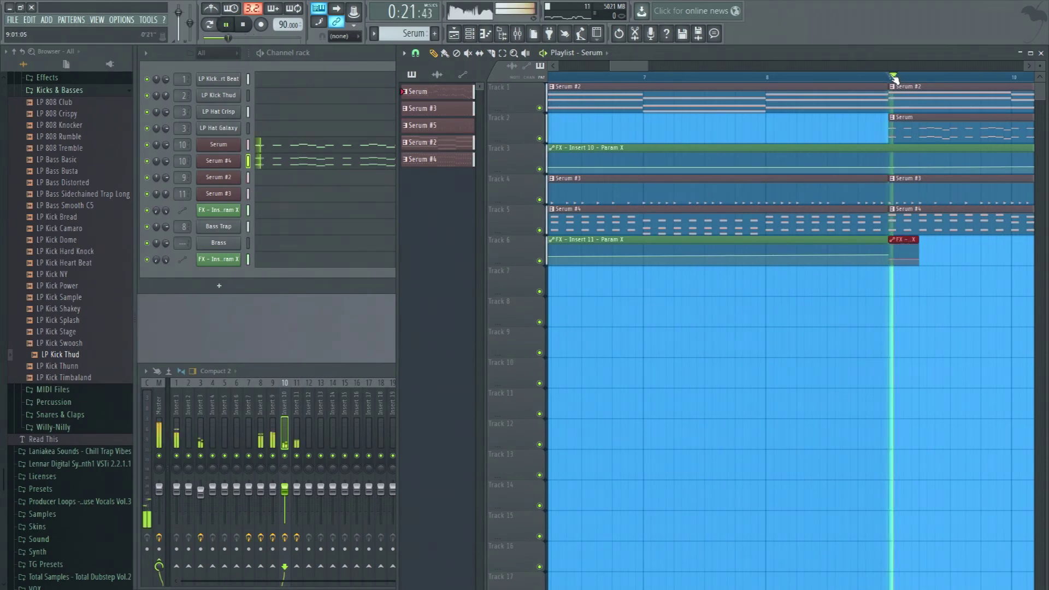
pyautogui.scroll(-6, 892, 79)
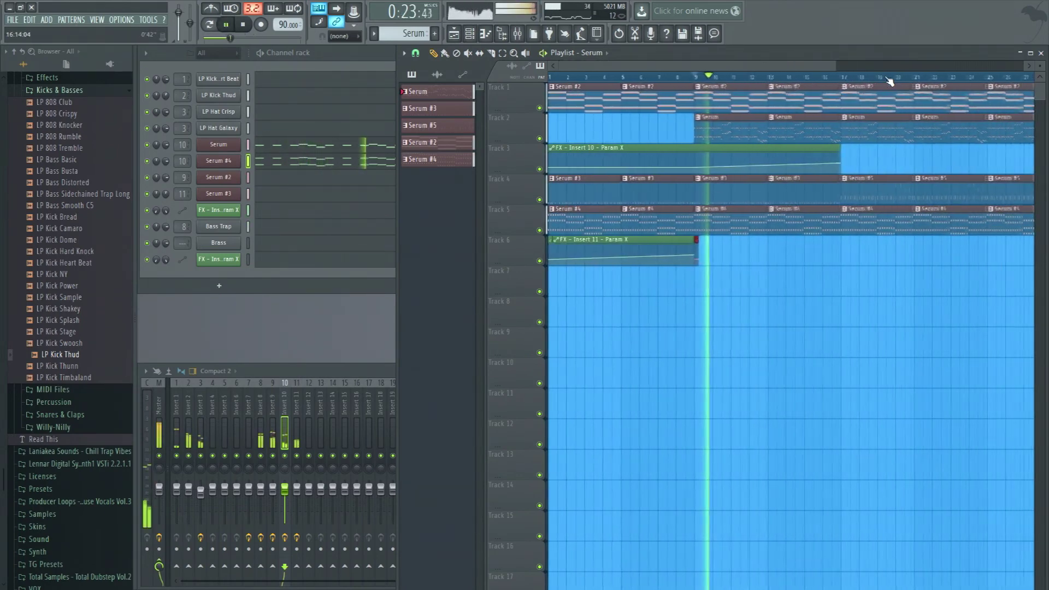
pyautogui.scroll(-1, 889, 81)
pyautogui.press('space')
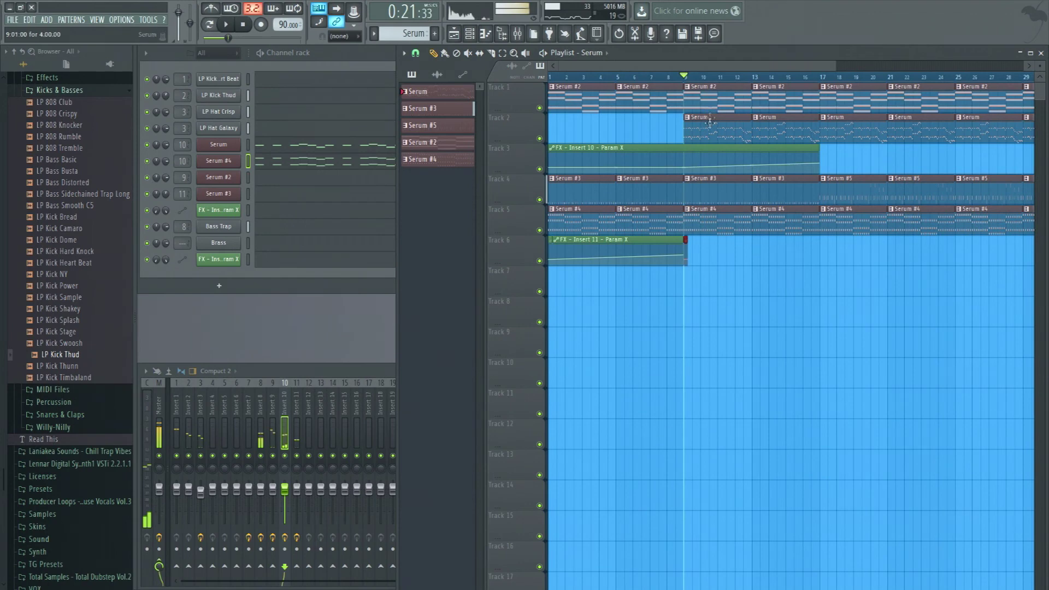
# - Move the short Insert 11 automation piece from bar 9 to bar 17 and play from there
pyautogui.scroll(4, 703, 80)
pyautogui.moveTo(639, 242); pyautogui.dragTo(926, 239)
pyautogui.click(918, 77)
pyautogui.press('space')
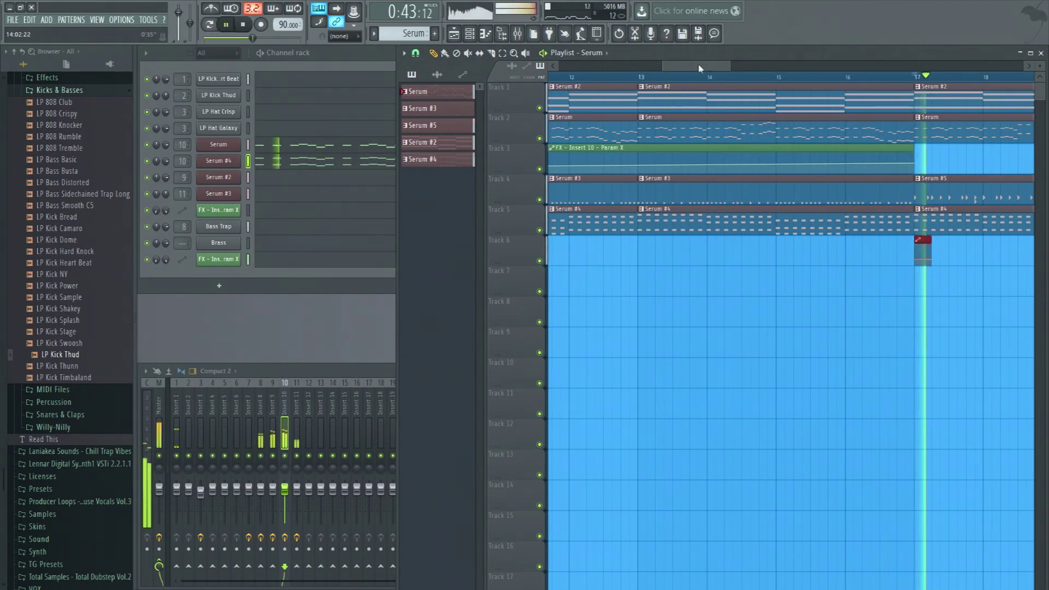
pyautogui.scroll(-5, 731, 74)
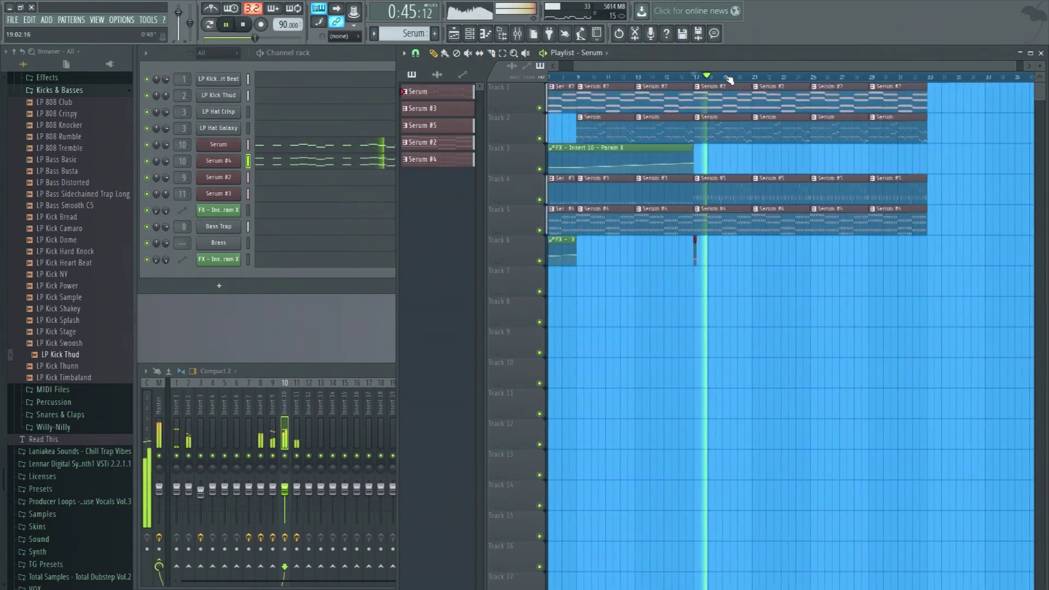
pyautogui.scroll(2, 729, 80)
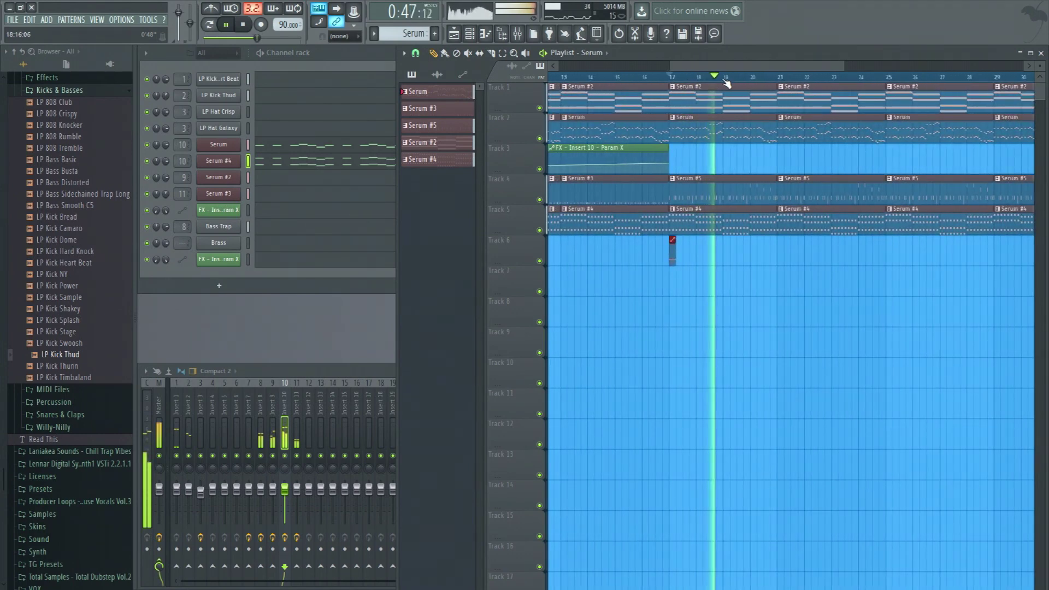
pyautogui.scroll(1, 726, 81)
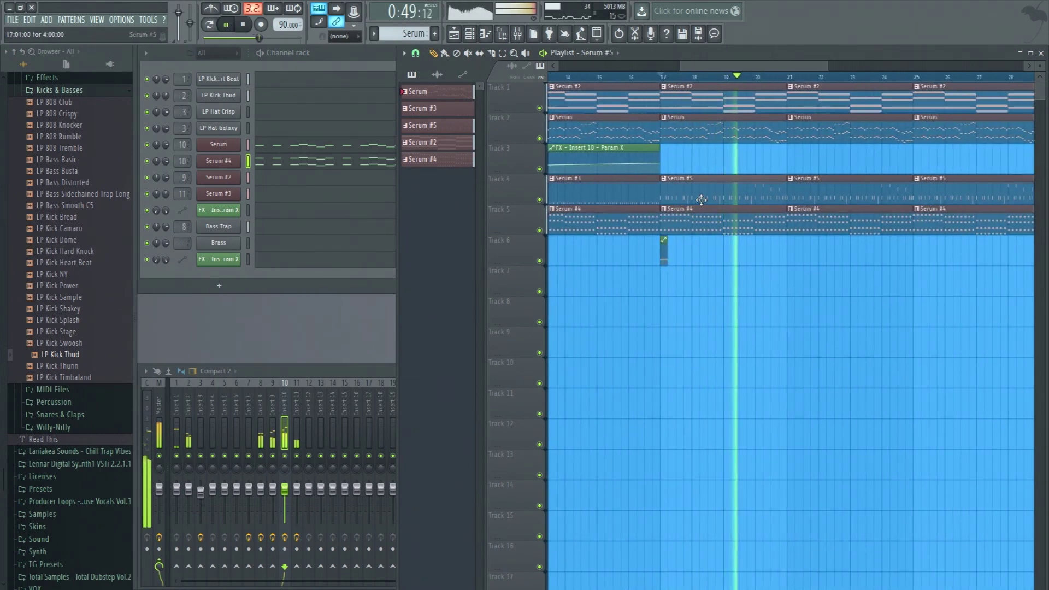
# - Select the Serum #5 pattern, show its channels as steps, and fill LP Hat Crisp on every second step
pyautogui.press('space')
pyautogui.click(823, 53)
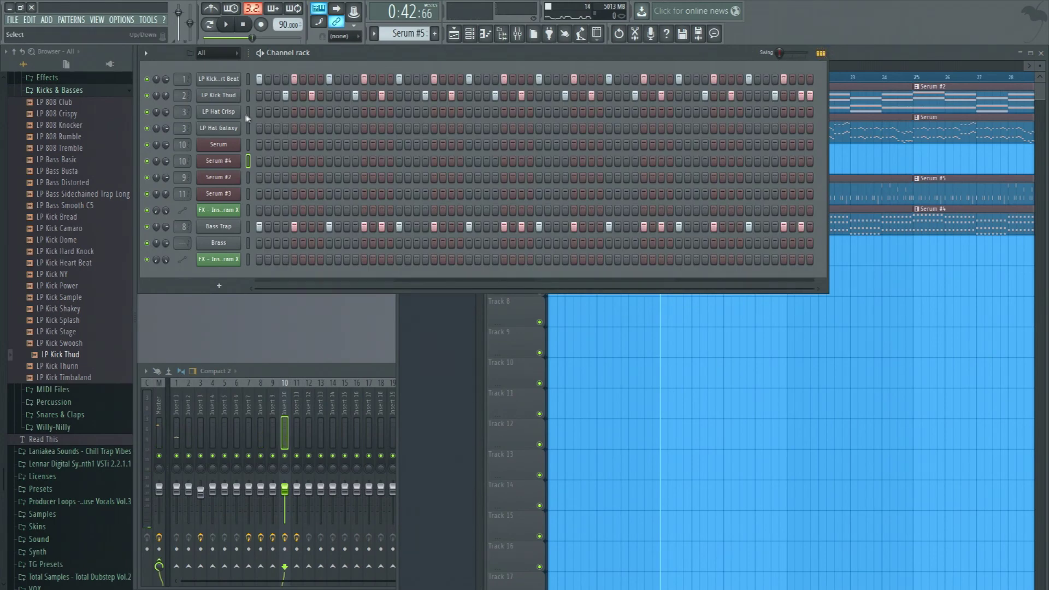
pyautogui.rightClick(238, 109)
pyautogui.click(358, 150)
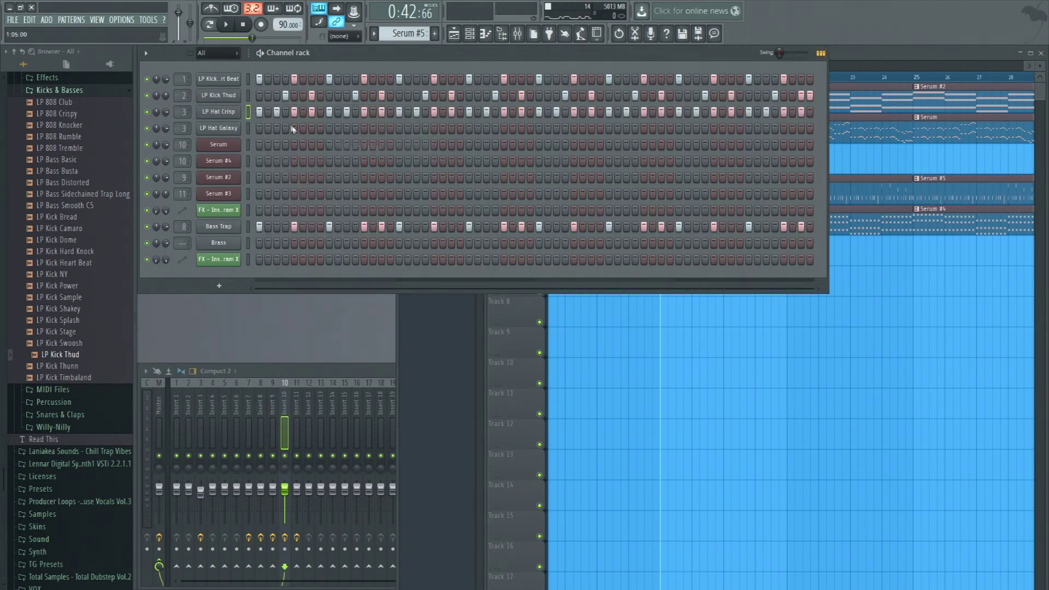
# - Add LP Hat Galaxy hits on steps 2, 6, 12 and 18 of the Serum #5 pattern and play the section
pyautogui.click(268, 128)
pyautogui.click(303, 129)
pyautogui.press('space')
pyautogui.click(356, 128)
pyautogui.click(408, 128)
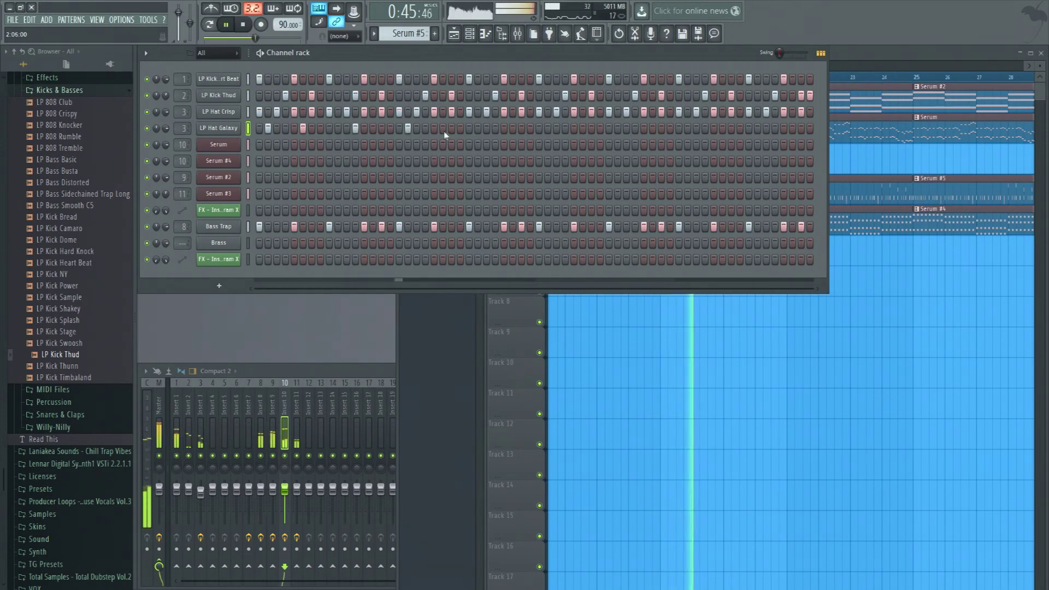
pyautogui.press('space')
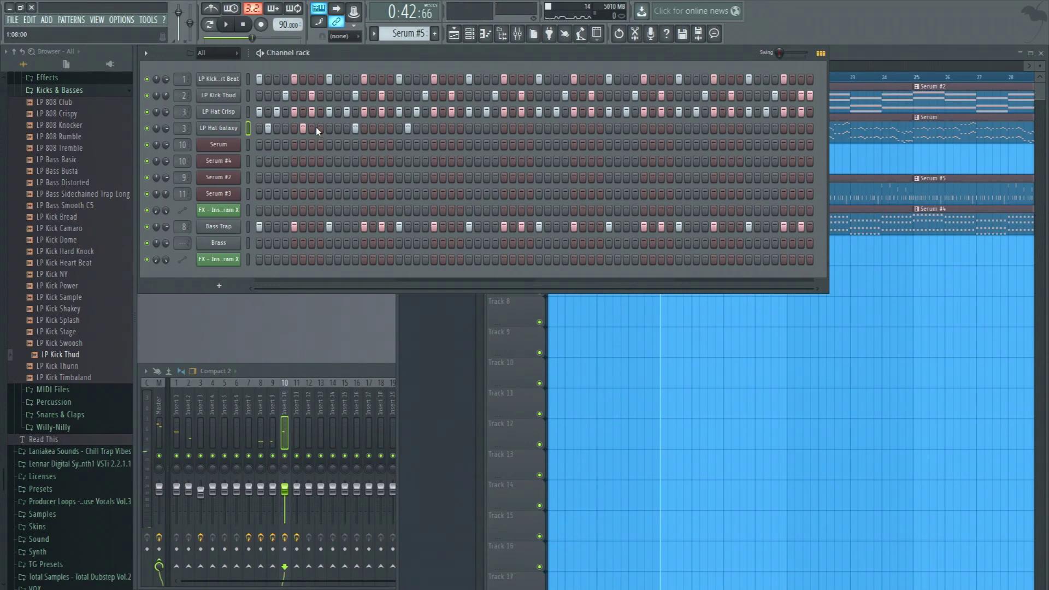
pyautogui.press('space')
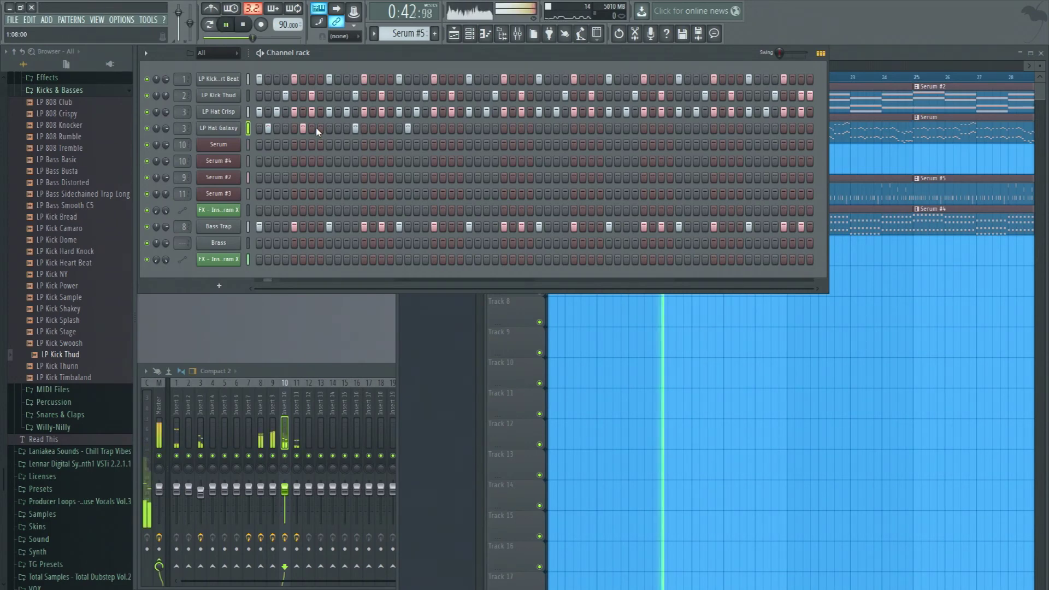
# - Replace the LP Hat Galaxy hits on steps 2 and 6 with hits on steps 4 and 7, and play the section
pyautogui.press('space')
pyautogui.click(268, 128)
pyautogui.click(285, 128)
pyautogui.click(303, 129)
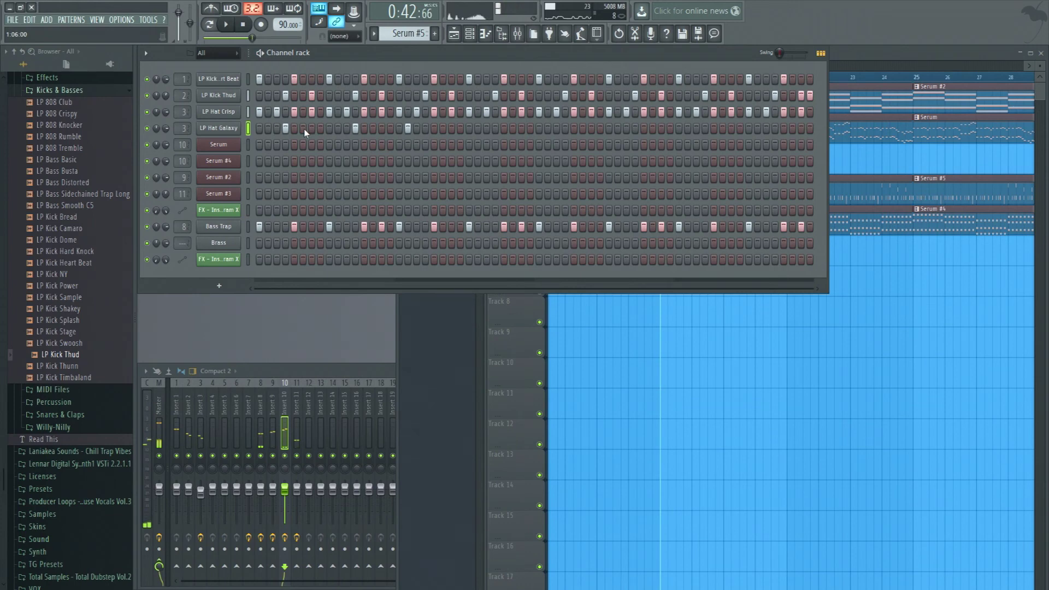
pyautogui.click(311, 128)
pyautogui.press('space')
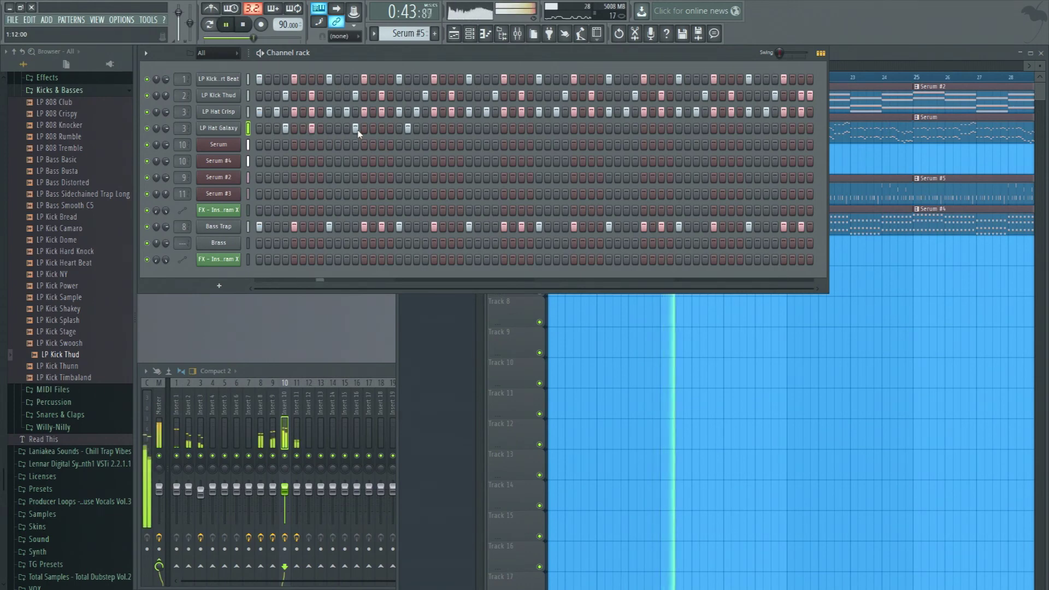
# - Replace the LP Hat Galaxy hit on step 7 with hits on steps 6 and 8, play the section, and remove the hit on step 12
pyautogui.press('space')
pyautogui.click(312, 128)
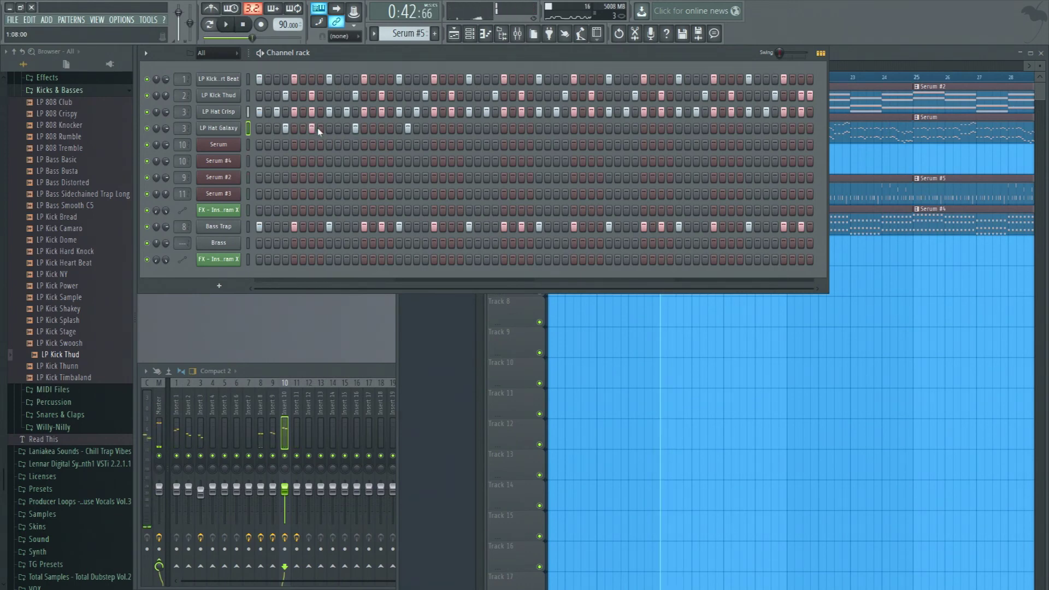
pyautogui.press('space')
pyautogui.press('space')
pyautogui.click(303, 130)
pyautogui.press('space')
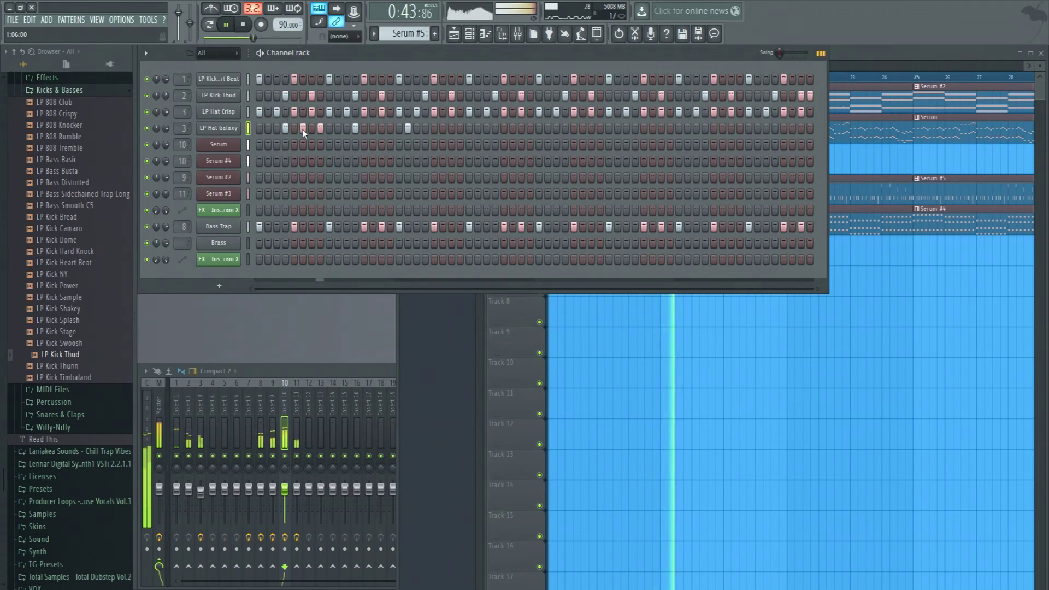
pyautogui.press('space')
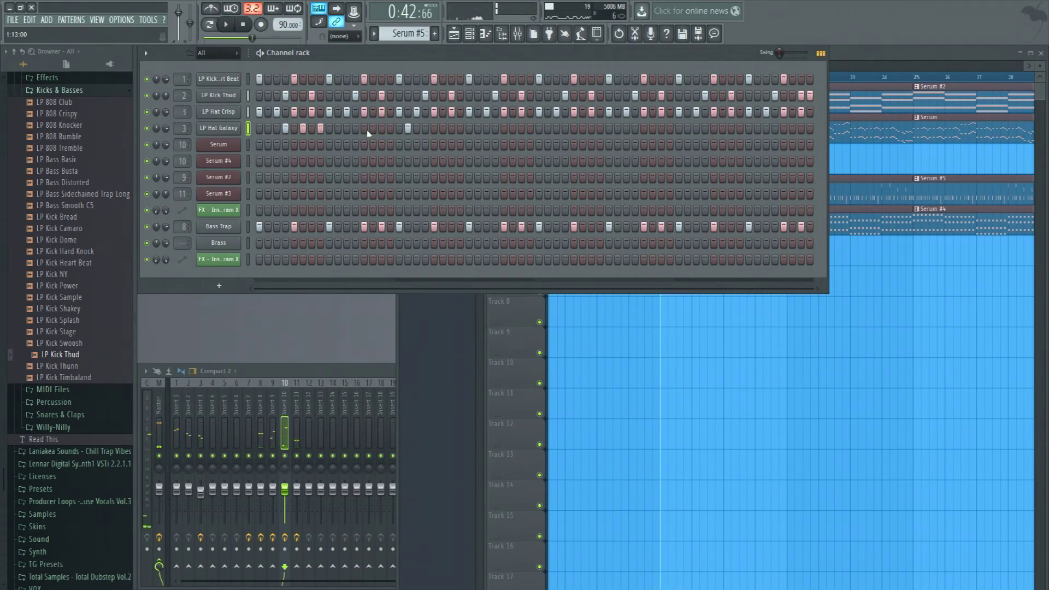
# - Add LP Hat Galaxy hits on steps 14, 16, 24, 26, 28, 34, 36, 38, 46, 48, 50, 62 and 64 during playback
pyautogui.press('space')
pyautogui.click(460, 129)
pyautogui.click(478, 129)
pyautogui.click(495, 129)
pyautogui.click(547, 129)
pyautogui.click(565, 129)
pyautogui.click(582, 128)
pyautogui.click(652, 129)
pyautogui.click(670, 129)
pyautogui.click(687, 128)
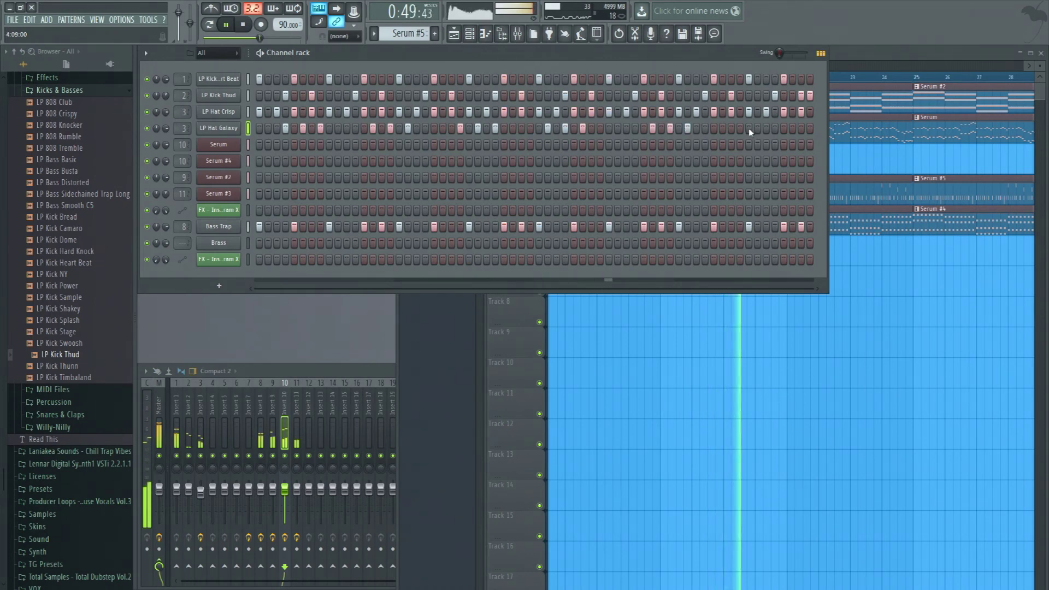
pyautogui.click(792, 129)
pyautogui.click(808, 129)
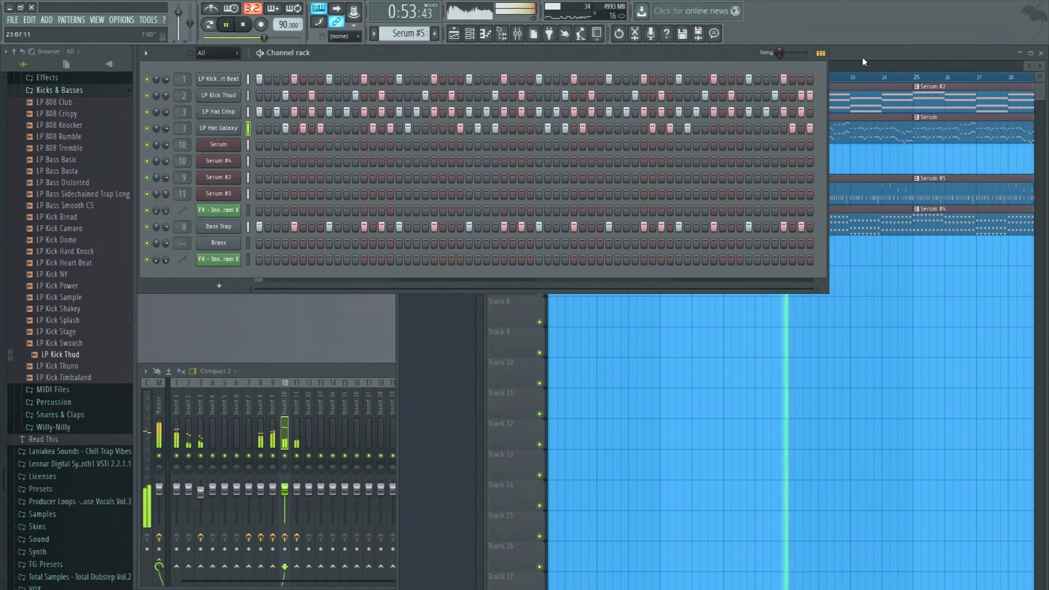
# - Return to the playlist, show the whole arrangement, play it from the beginning and stop
pyautogui.click(865, 77)
pyautogui.scroll(2, 844, 75)
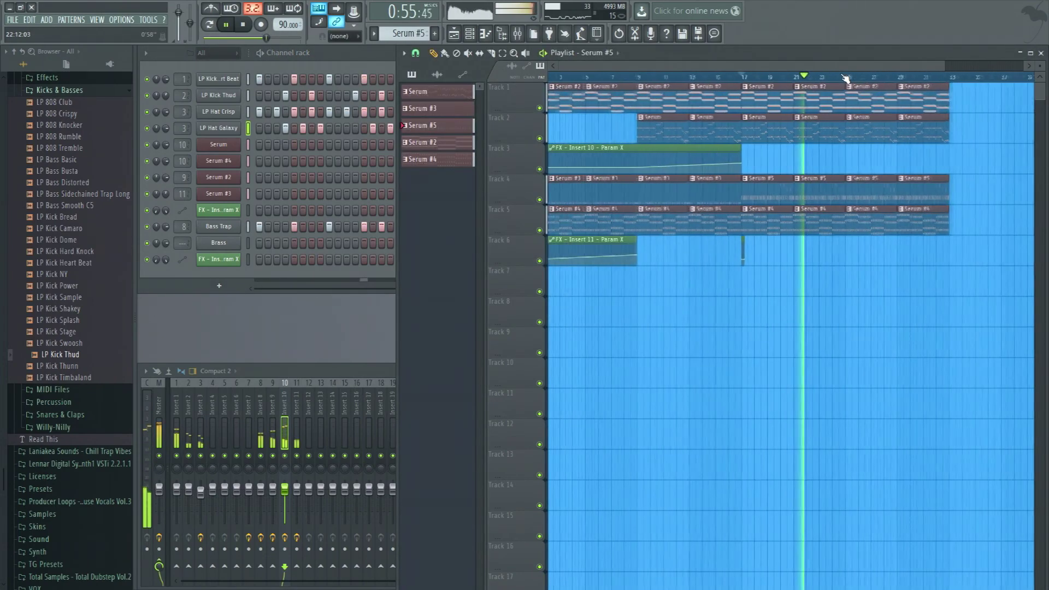
pyautogui.press('space')
pyautogui.scroll(-3, 844, 78)
pyautogui.scroll(-3, 845, 78)
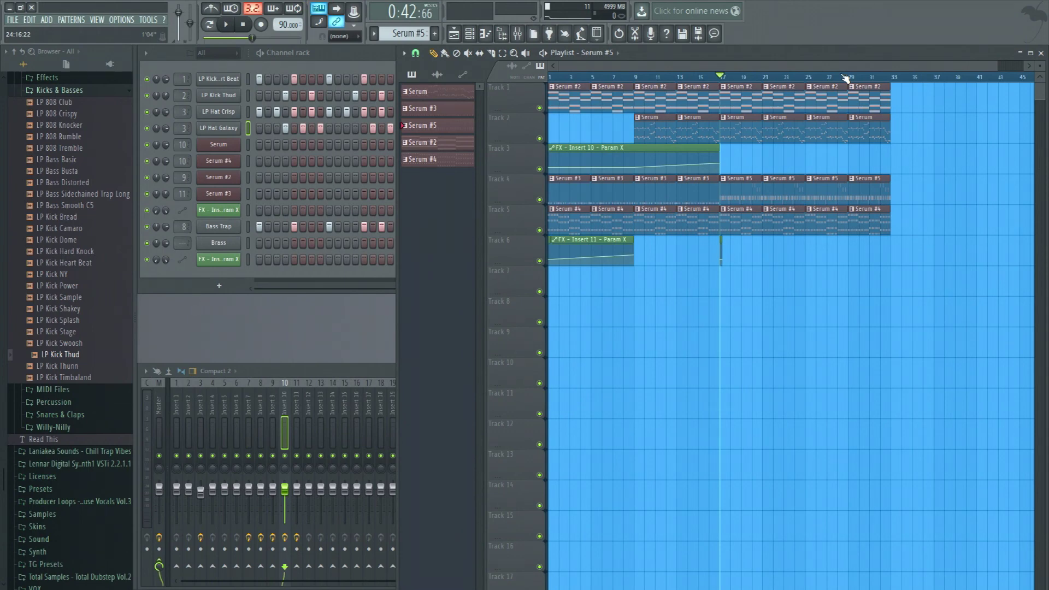
pyautogui.press('space')
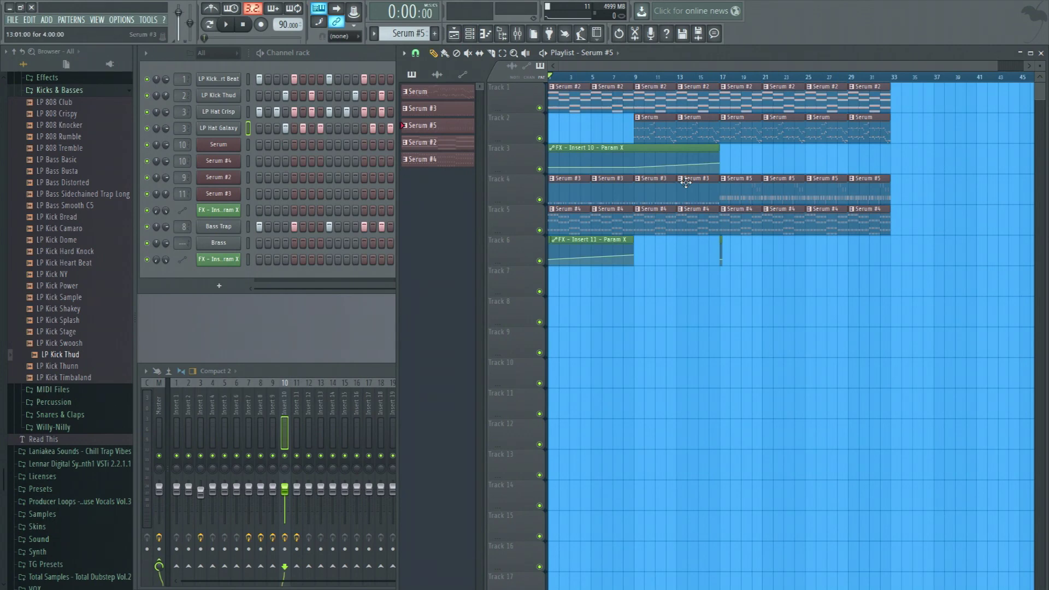
pyautogui.press('space')
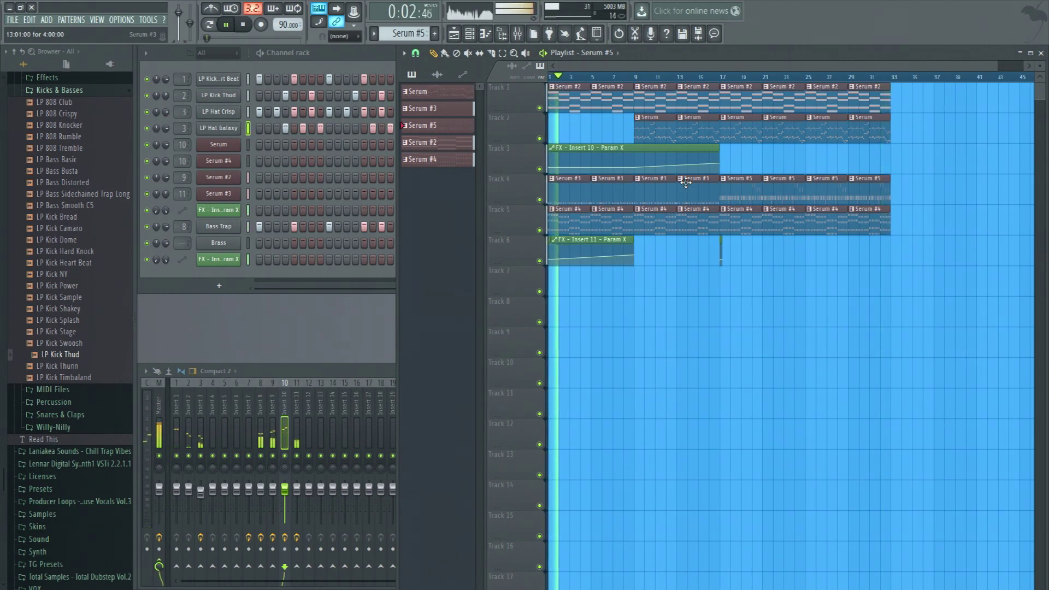
pyautogui.press('space')
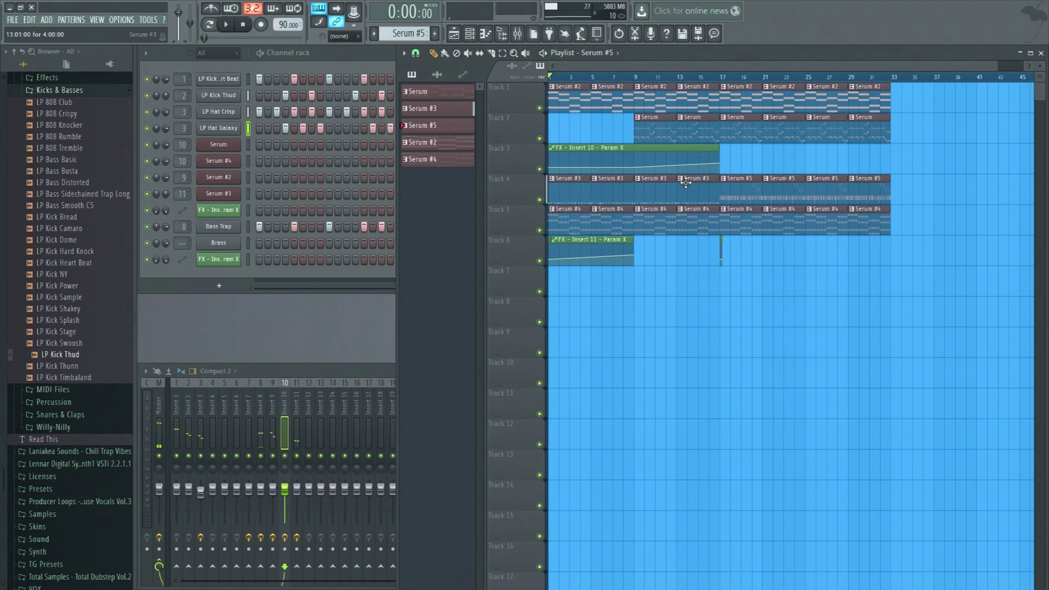